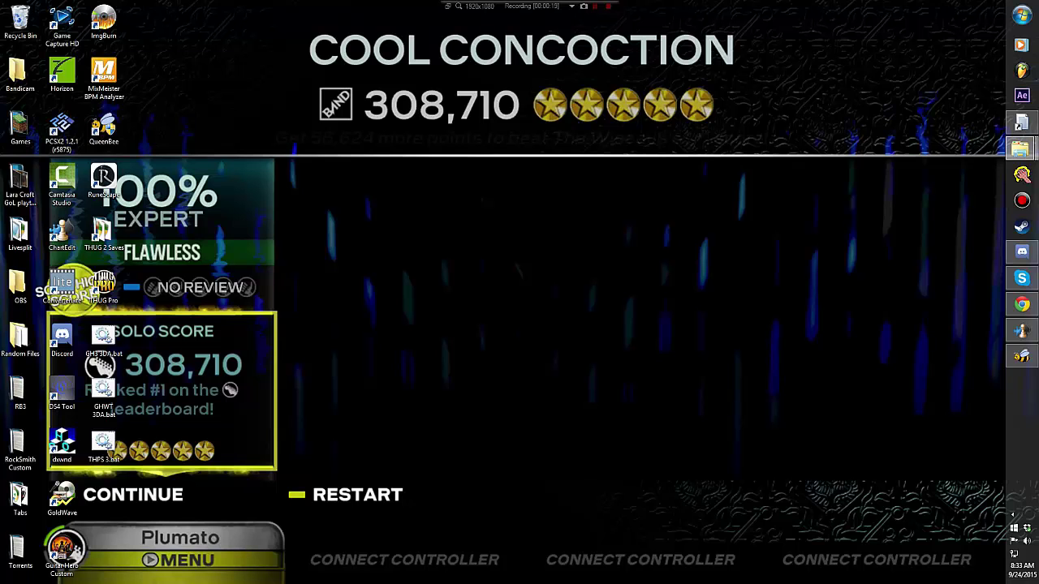
Step: Open the GH3+.rar archive from Dropbox's "GH3PC Things" folder and select everything inside its GH3+ folder
{"action": "left_click", "coordinate": [1020, 148]}
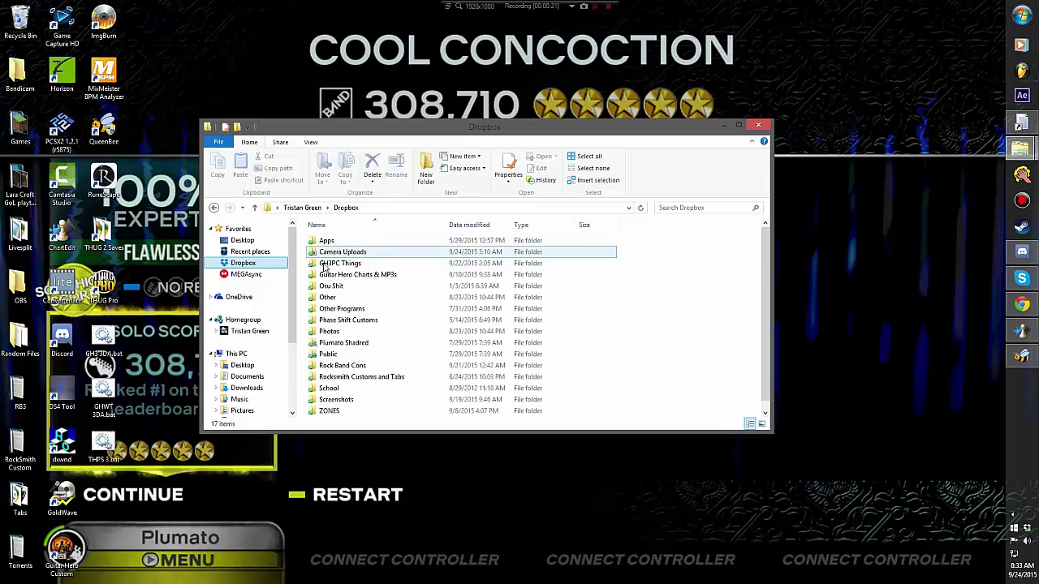
{"action": "double_click", "coordinate": [441, 331]}
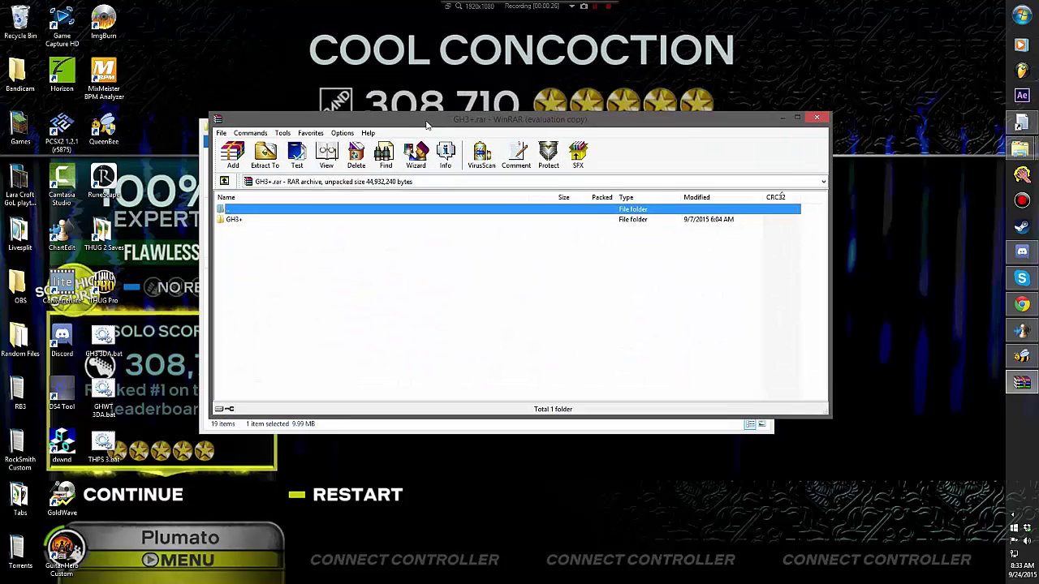
{"action": "left_click", "coordinate": [572, 298]}
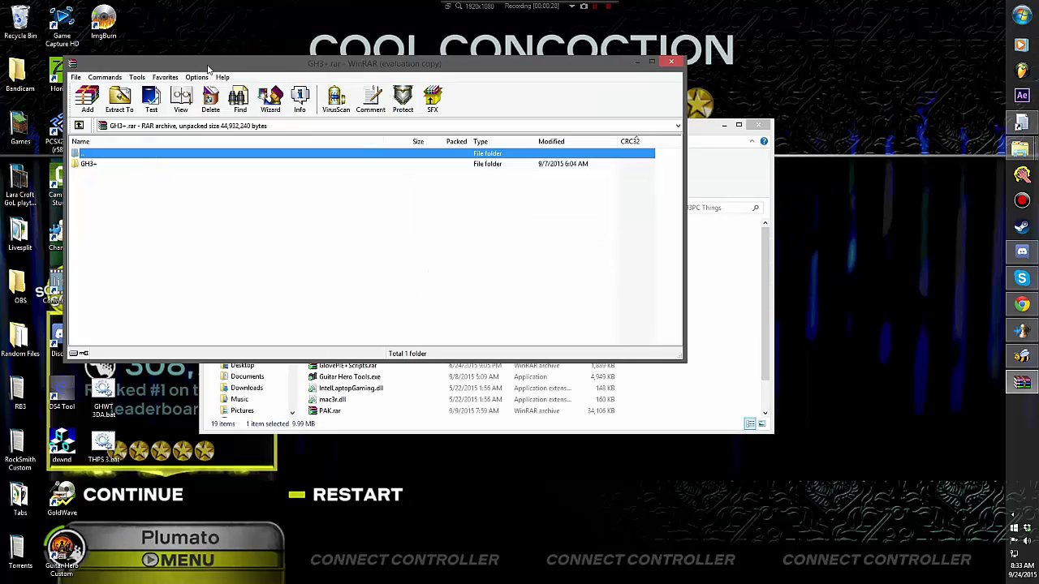
{"action": "left_click_drag", "start_coordinate": [226, 70], "coordinate": [432, 125]}
{"action": "double_click", "coordinate": [302, 219]}
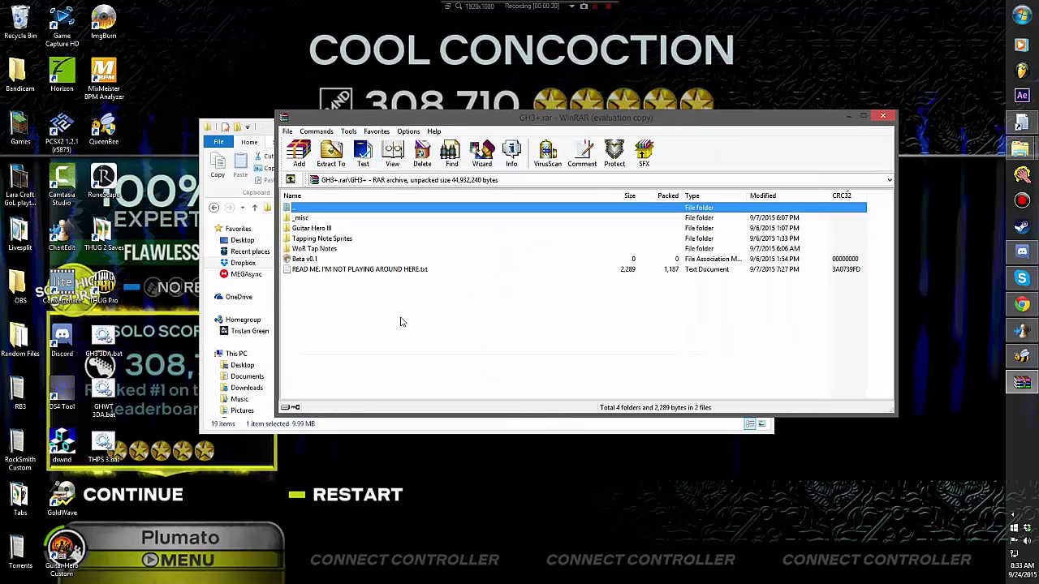
{"action": "left_click", "coordinate": [301, 222]}
{"action": "key", "text": "ctrl+a"}
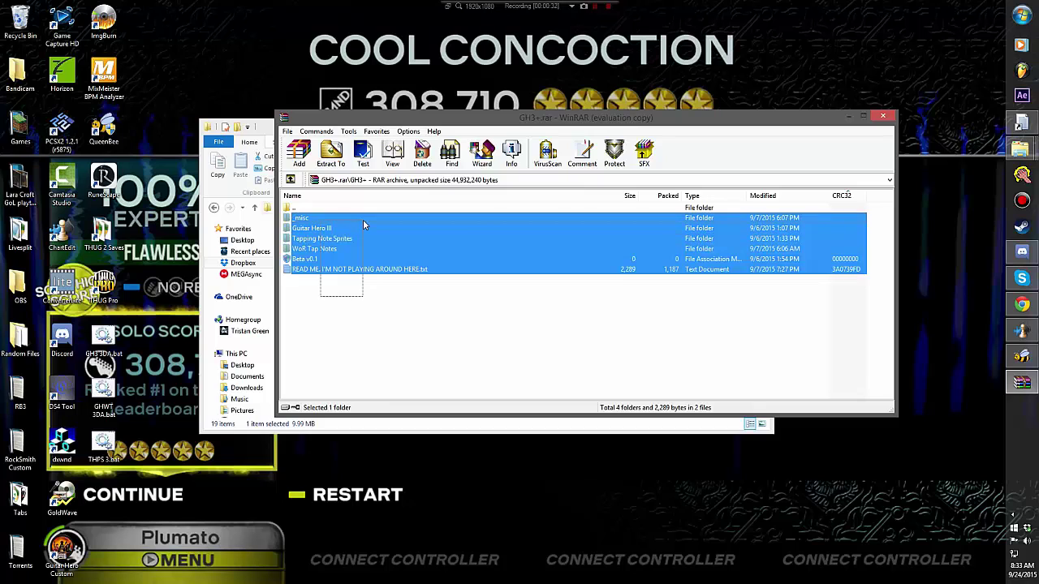
Step: View the texture files in the archive's Tapping Note Sprites and WoR Tap Notes folders, then return to the GH3+ folder
{"action": "left_click", "coordinate": [307, 240]}
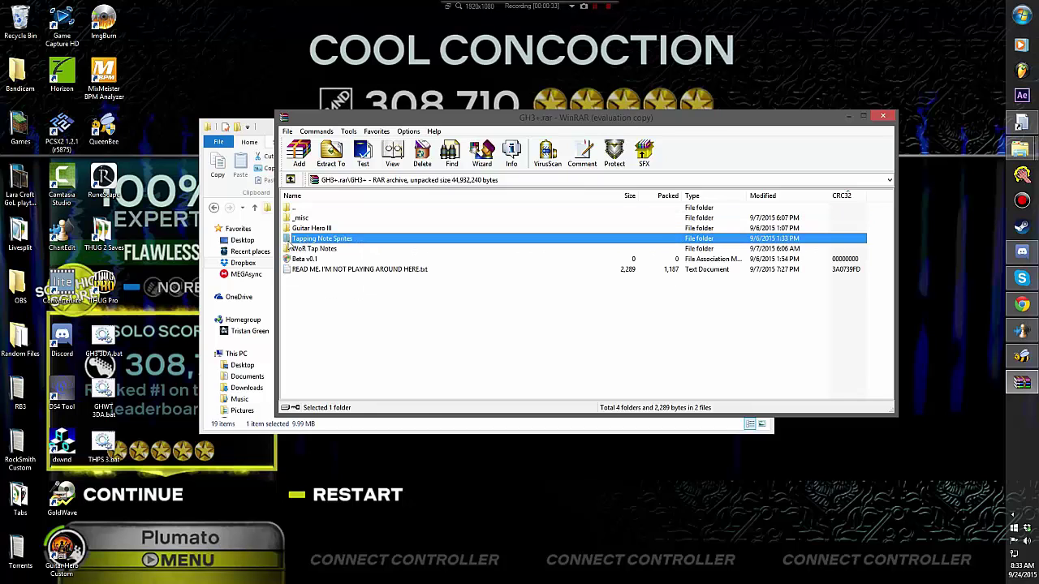
{"action": "double_click", "coordinate": [297, 240]}
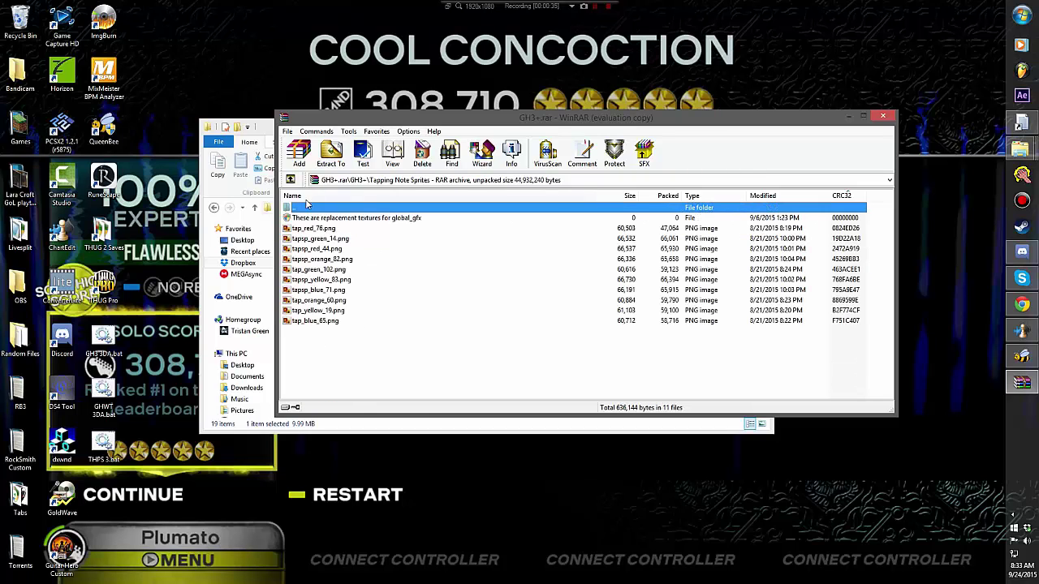
{"action": "double_click", "coordinate": [305, 208]}
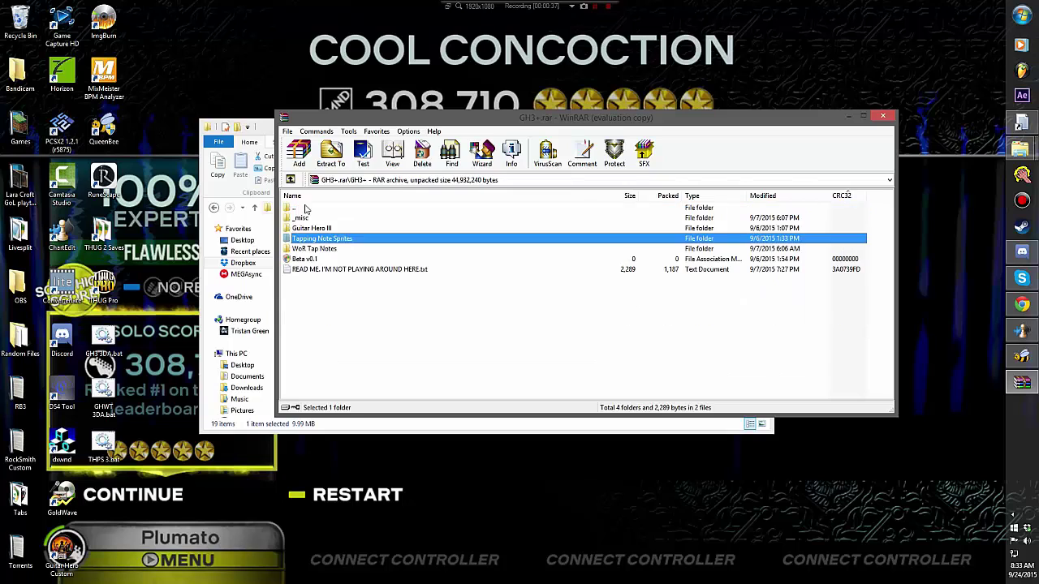
{"action": "double_click", "coordinate": [315, 249]}
{"action": "left_click_drag", "start_coordinate": [323, 381], "coordinate": [330, 211]}
{"action": "double_click", "coordinate": [311, 209]}
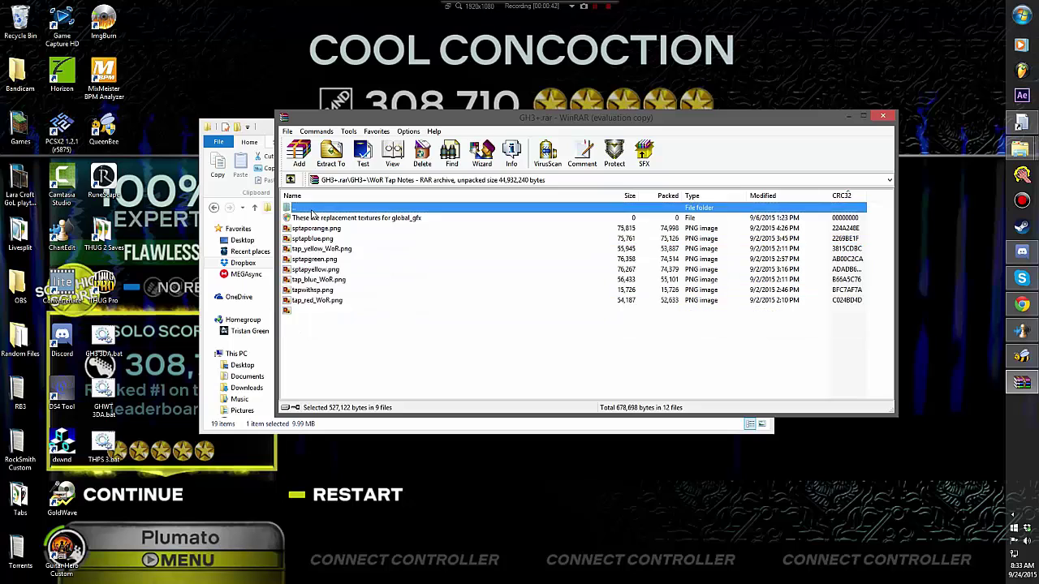
{"action": "left_click", "coordinate": [420, 336]}
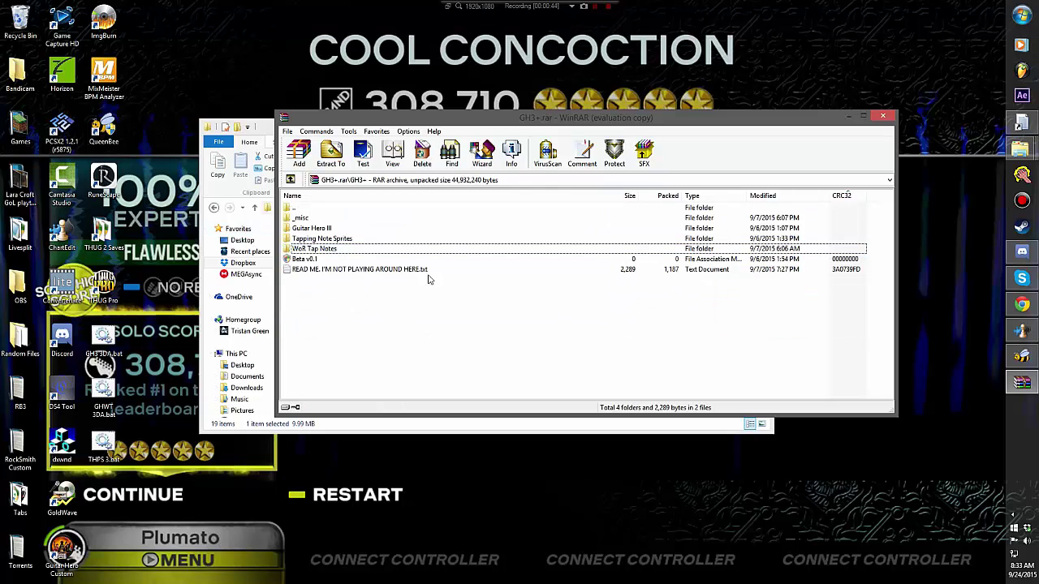
Step: Compare the WoR Tap Notes folder with the Tapping Note Sprites folder, highlighting the latter's PNG textures
{"action": "left_click", "coordinate": [322, 240]}
{"action": "double_click", "coordinate": [314, 250]}
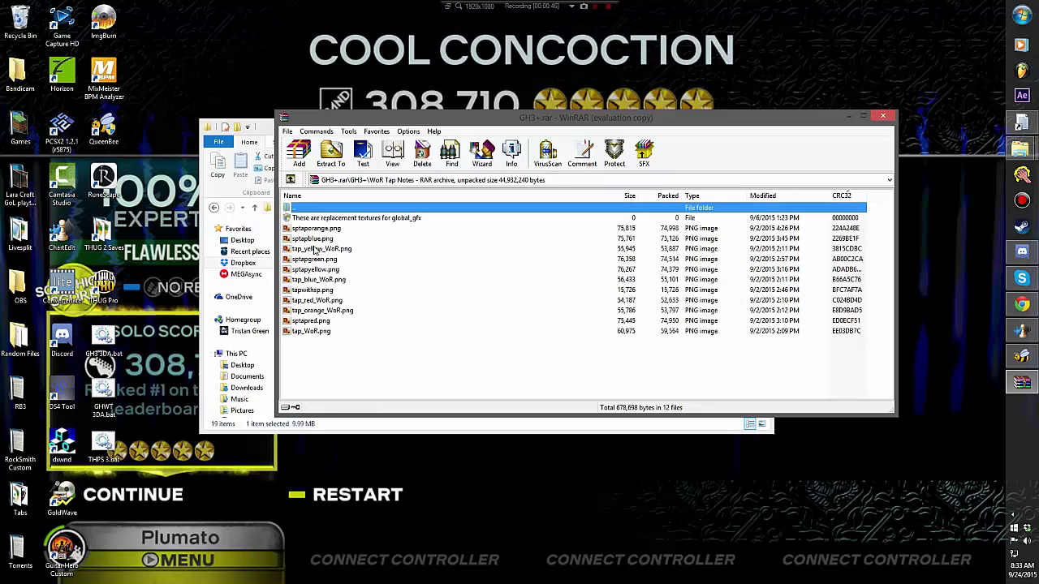
{"action": "double_click", "coordinate": [329, 210]}
{"action": "double_click", "coordinate": [326, 241]}
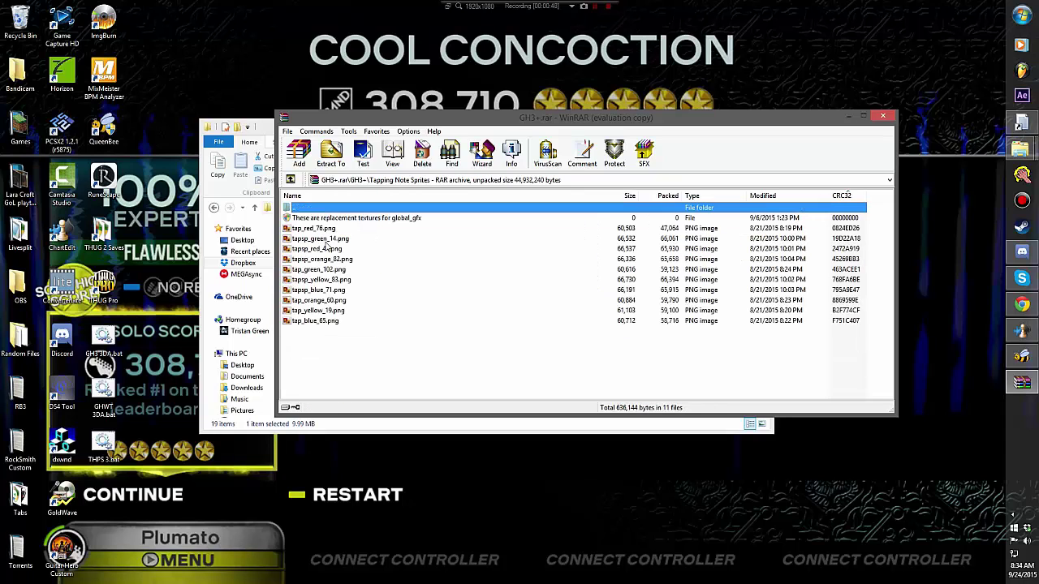
{"action": "left_click_drag", "start_coordinate": [364, 370], "coordinate": [340, 236]}
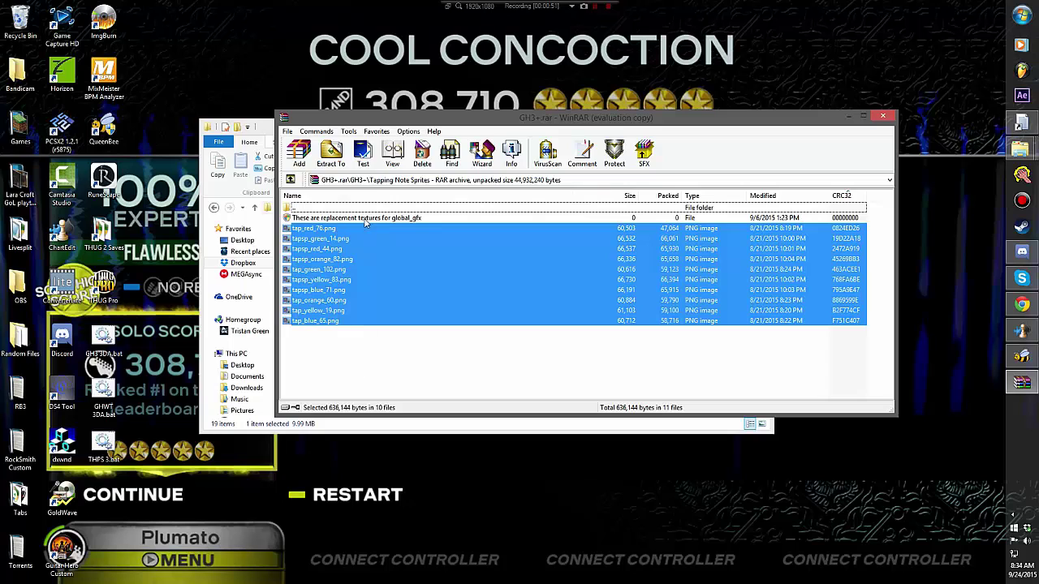
{"action": "double_click", "coordinate": [335, 208]}
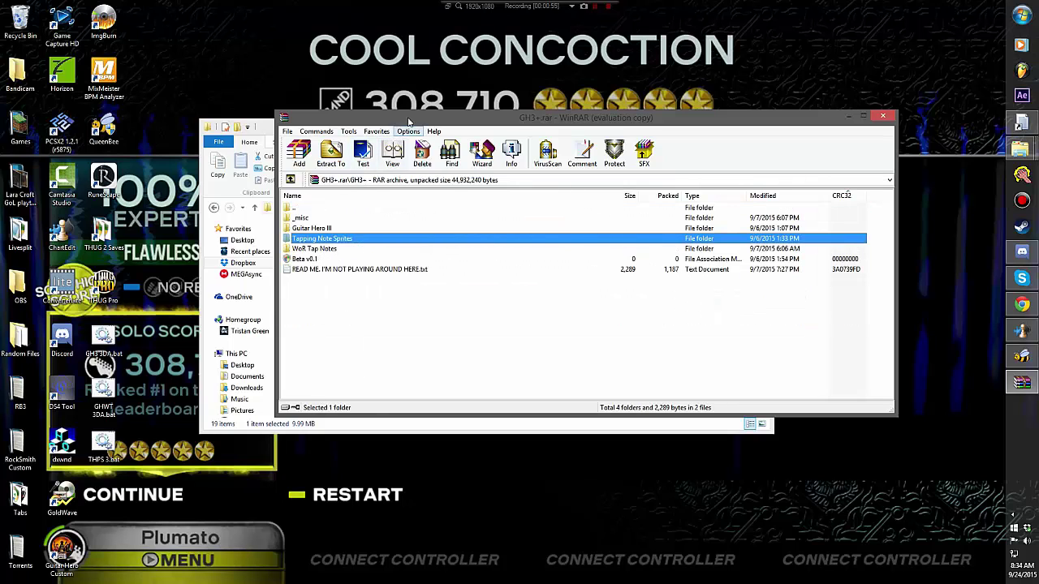
Step: Look through the WoR Tap Notes textures sorted by name and go back up to the GH3+ folder
{"action": "left_click_drag", "start_coordinate": [406, 120], "coordinate": [434, 132]}
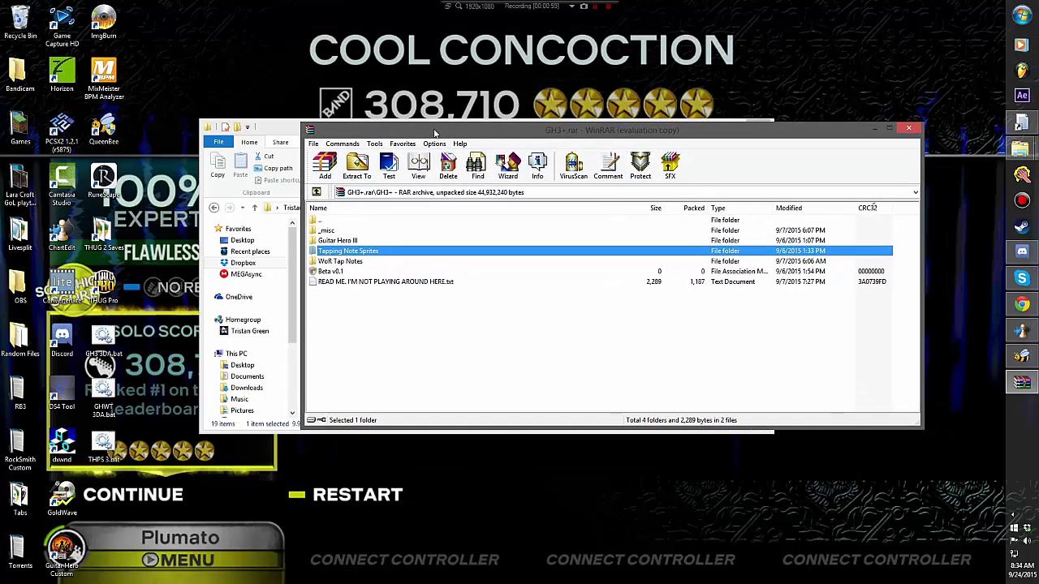
{"action": "double_click", "coordinate": [371, 261]}
{"action": "left_click", "coordinate": [344, 209]}
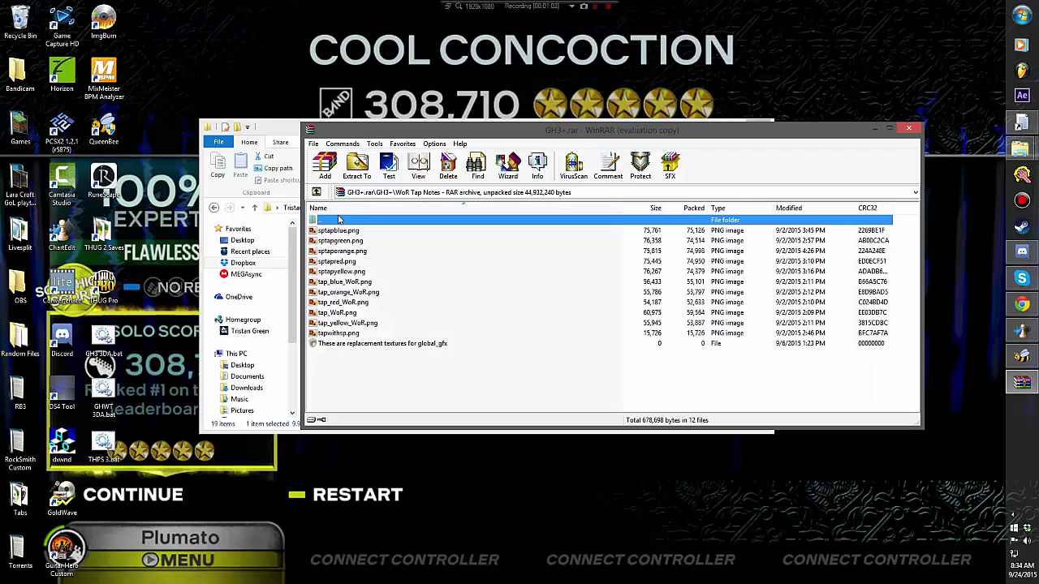
{"action": "double_click", "coordinate": [342, 221]}
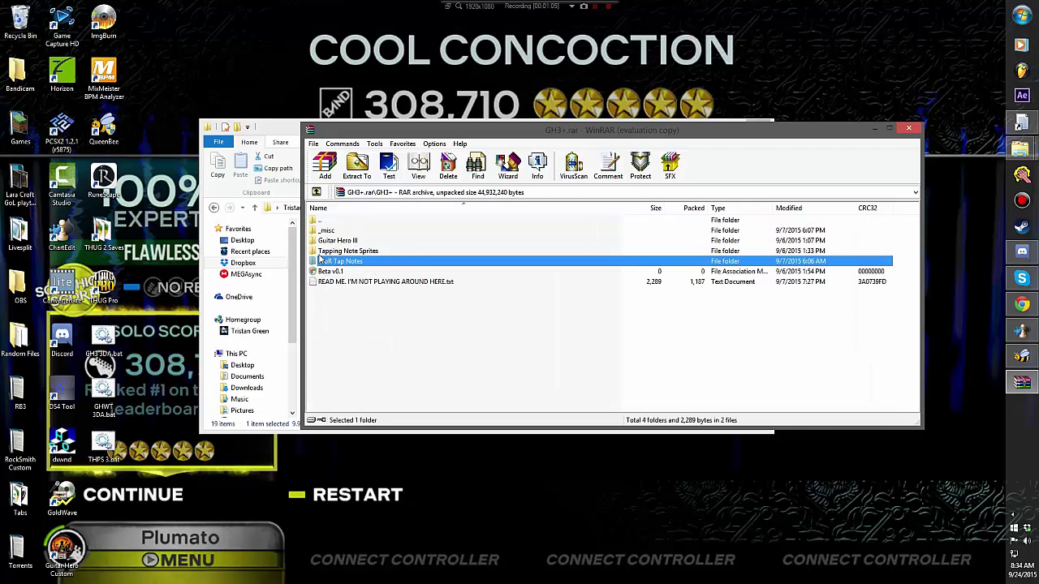
{"action": "left_click_drag", "start_coordinate": [418, 310], "coordinate": [393, 297]}
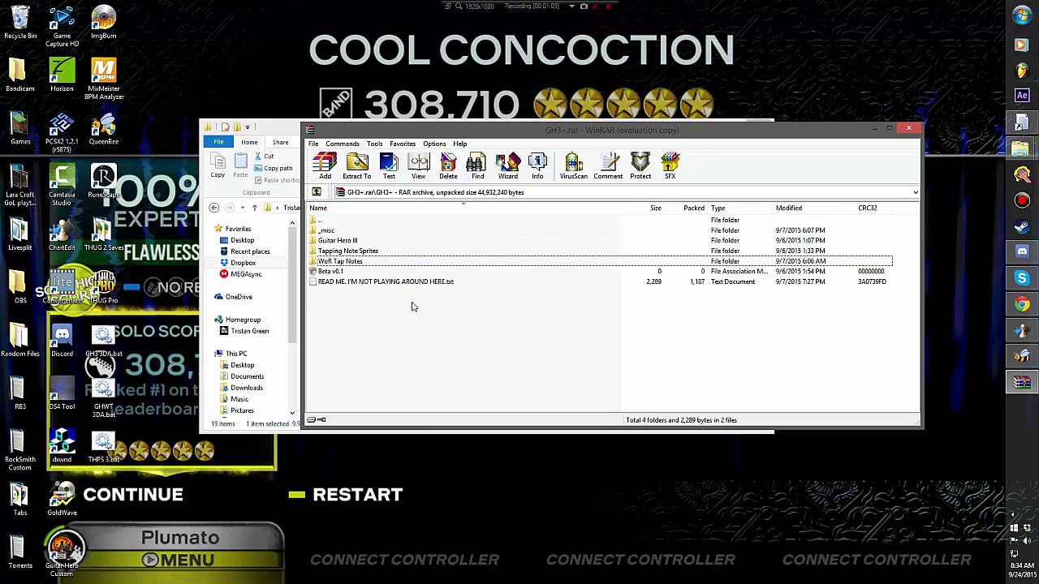
Step: Open "READ ME. I'M NOT PLAYING AROUND HERE.txt" from the archive and read its [INSTALLATION] section
{"action": "left_click", "coordinate": [365, 283]}
{"action": "double_click", "coordinate": [350, 283]}
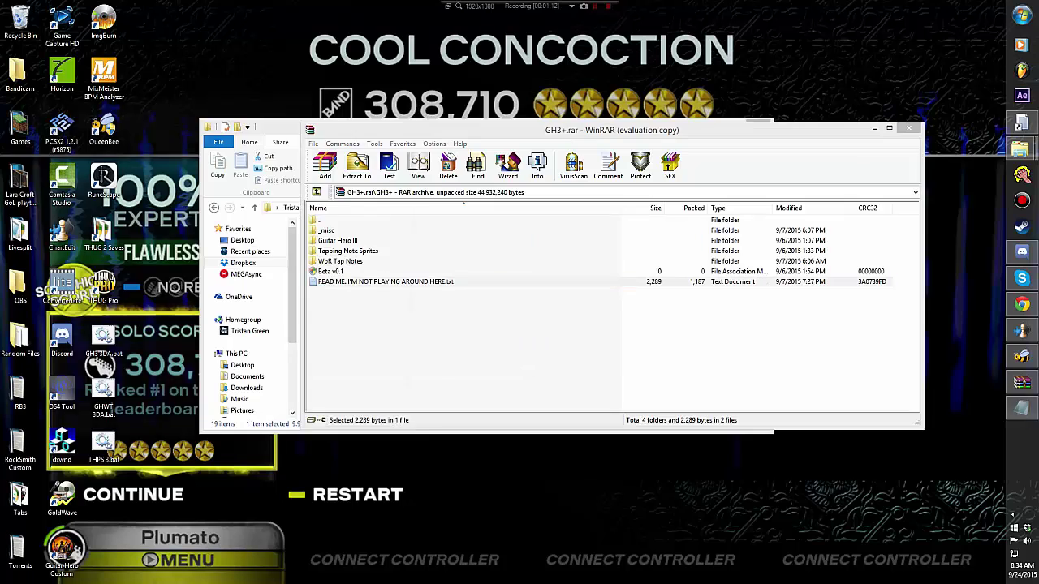
{"action": "left_click_drag", "start_coordinate": [21, 155], "coordinate": [339, 341]}
{"action": "left_click", "coordinate": [22, 384]}
{"action": "scroll", "coordinate": [219, 325], "scroll_direction": "down", "scroll_amount": 2}
{"action": "scroll", "coordinate": [219, 284], "scroll_direction": "down", "scroll_amount": 5}
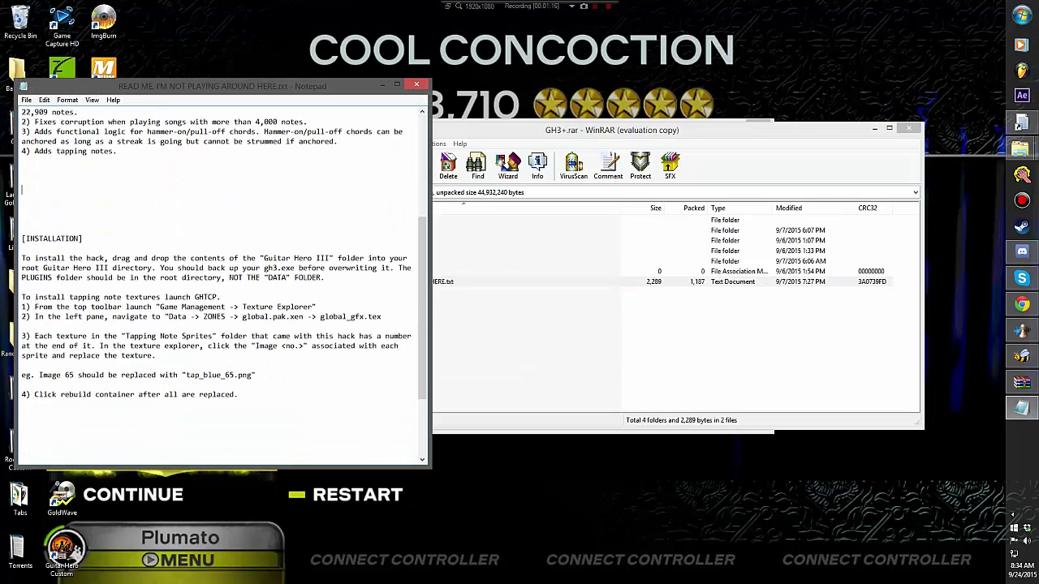
{"action": "left_click_drag", "start_coordinate": [21, 239], "coordinate": [23, 403]}
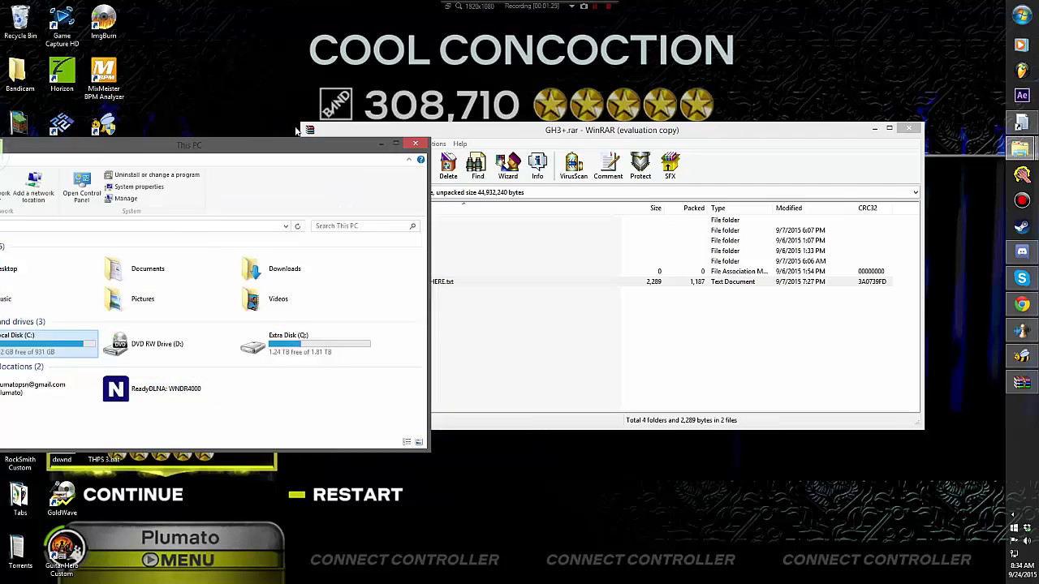
Step: Browse to the game's root folder at Local Disk (C:) > Program Files (x86) > Aspyr > Guitar Hero III
{"action": "left_click_drag", "start_coordinate": [52, 148], "coordinate": [341, 192]}
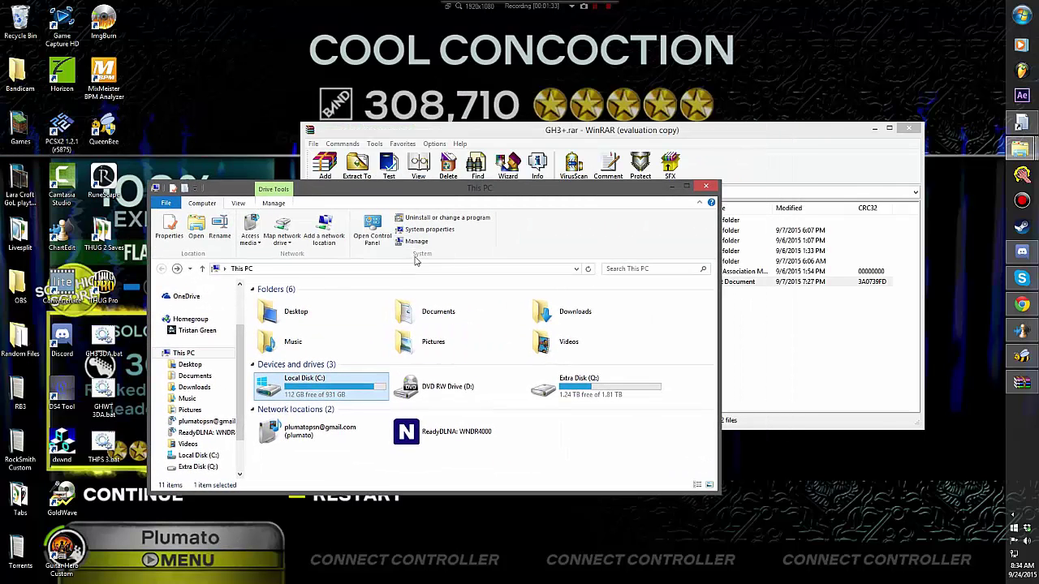
{"action": "double_click", "coordinate": [307, 384]}
{"action": "scroll", "coordinate": [307, 386], "scroll_direction": "down", "scroll_amount": 3}
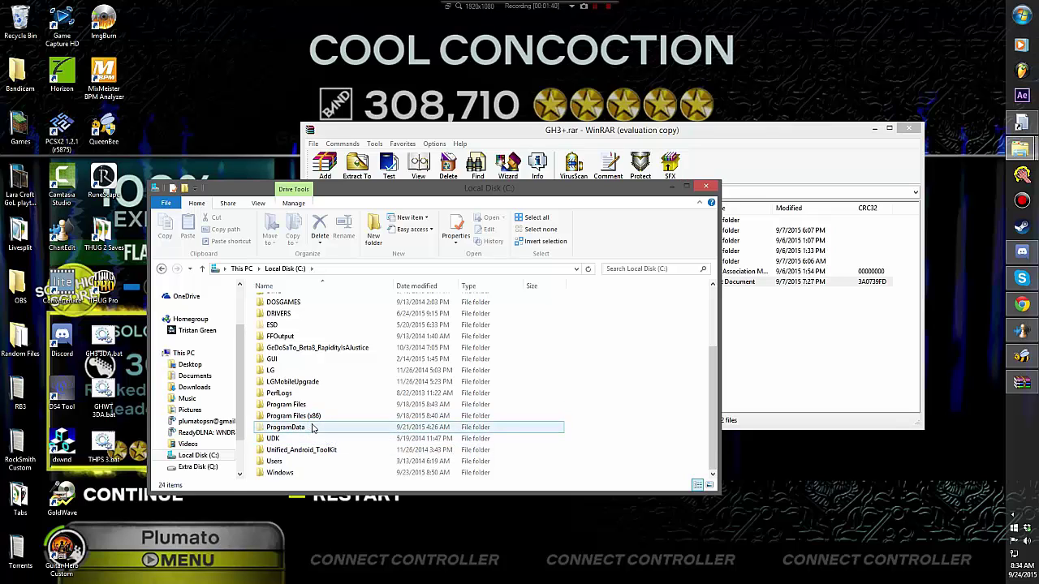
{"action": "left_click", "coordinate": [321, 415]}
{"action": "double_click", "coordinate": [336, 416]}
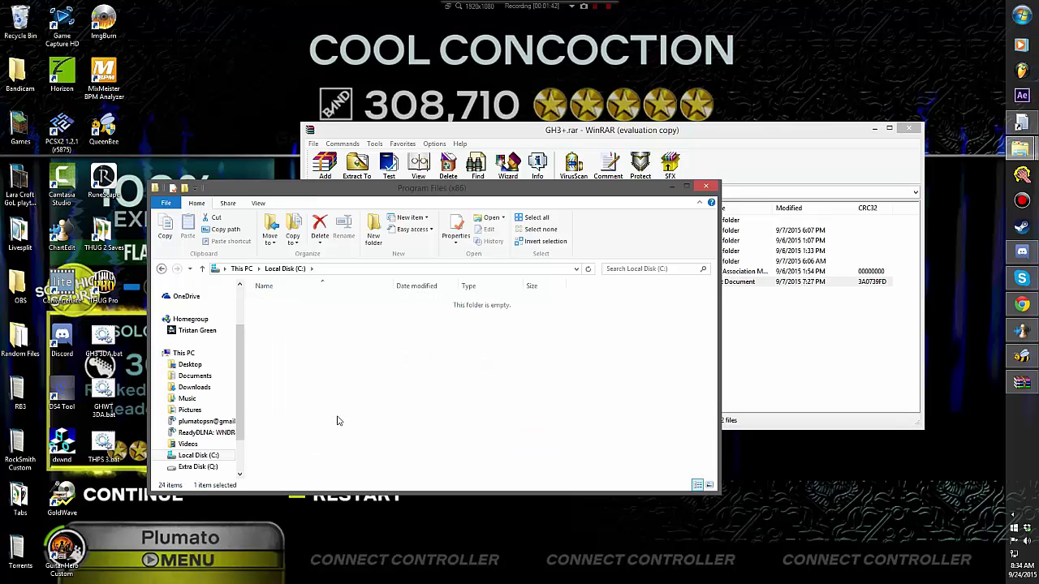
{"action": "scroll", "coordinate": [311, 426], "scroll_direction": "down", "scroll_amount": 1}
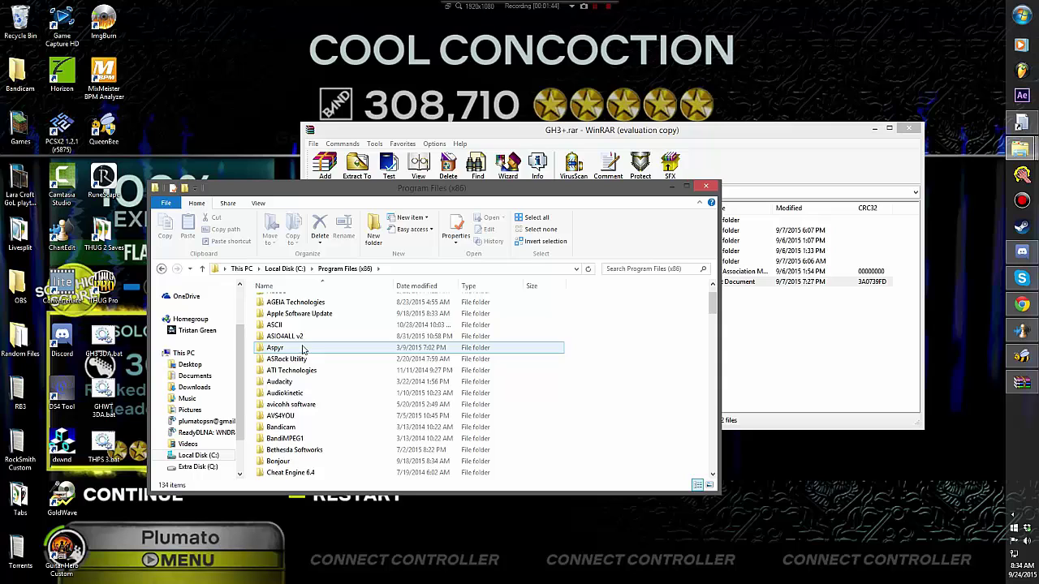
{"action": "double_click", "coordinate": [303, 348]}
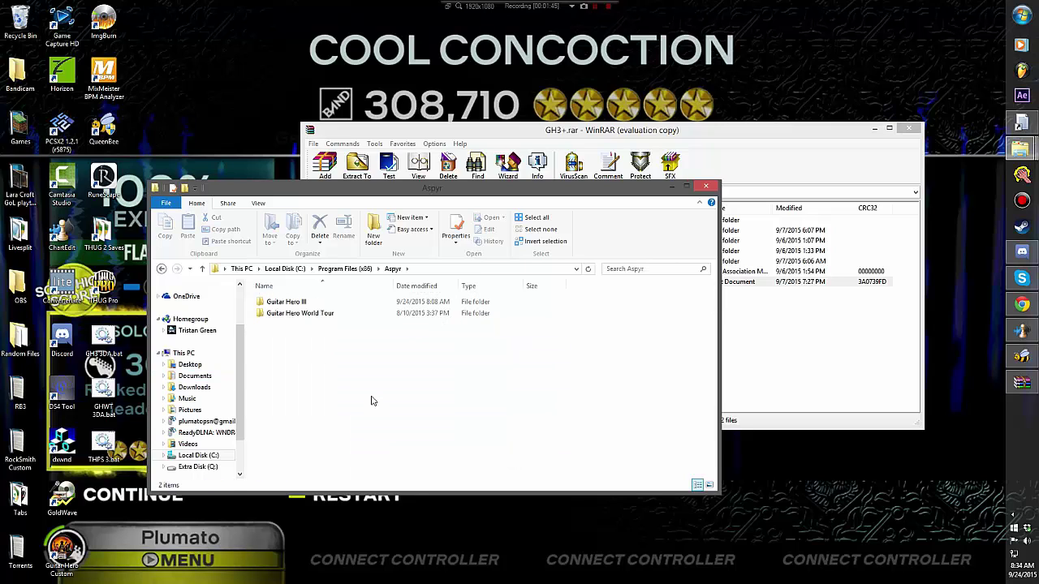
{"action": "double_click", "coordinate": [286, 303]}
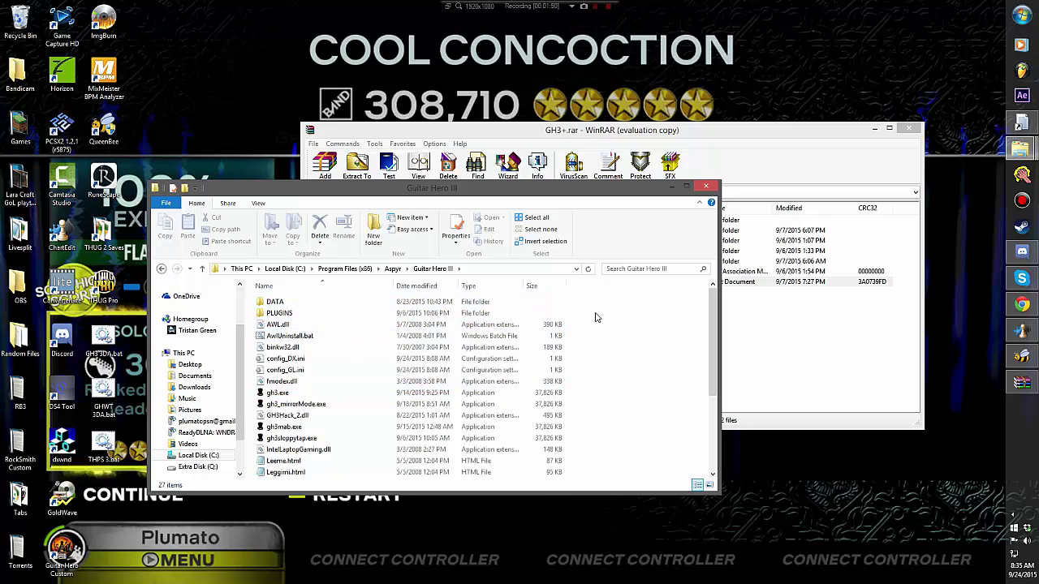
Step: Extract the archive's Guitar Hero III folder into the Aspyr folder, replacing the existing files and granting administrator permission
{"action": "left_click", "coordinate": [767, 350]}
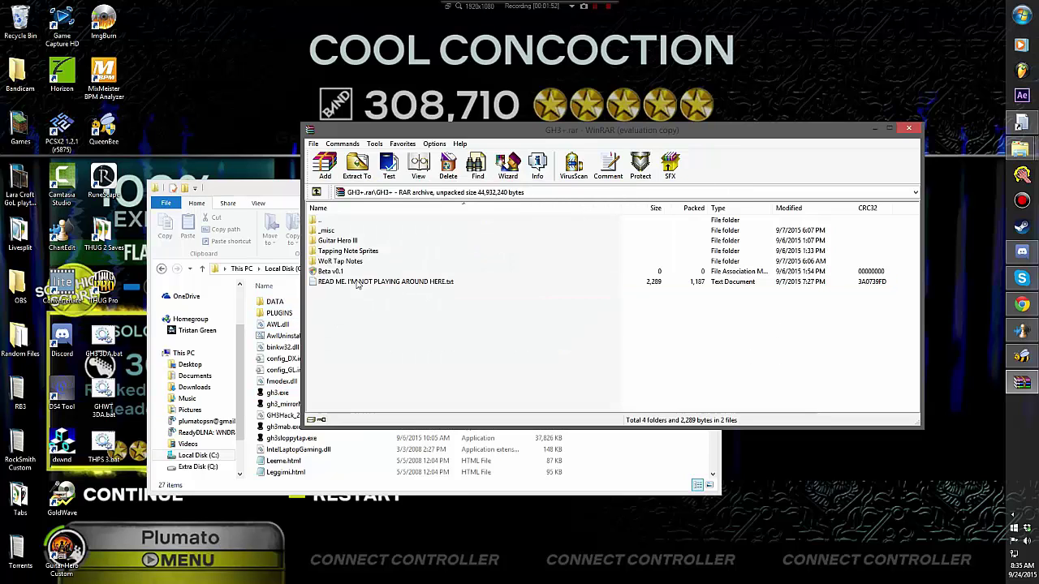
{"action": "left_click", "coordinate": [332, 242]}
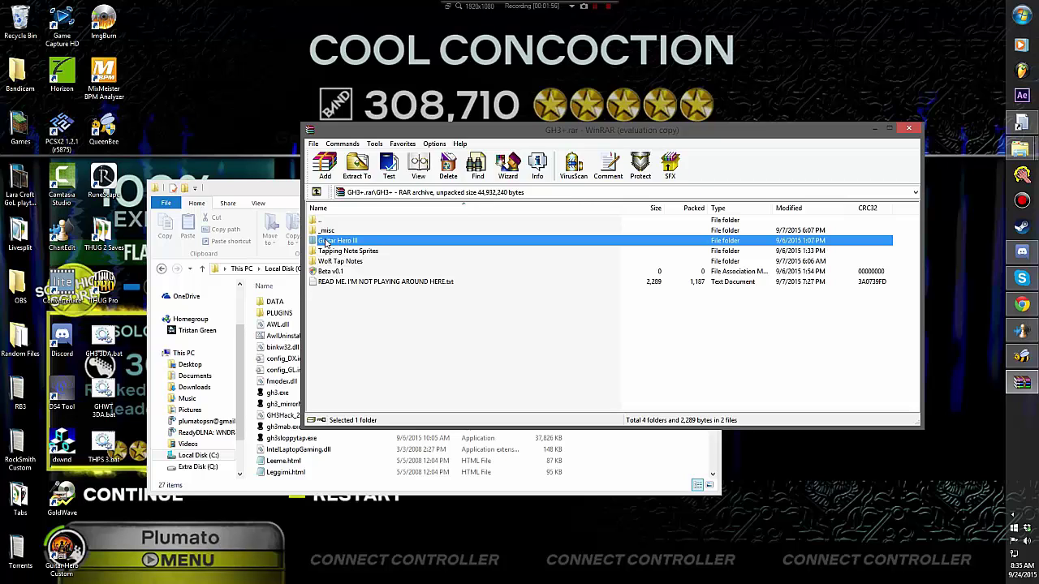
{"action": "left_click", "coordinate": [258, 363]}
{"action": "key", "text": "alt+Left"}
{"action": "key", "text": "alt+Left"}
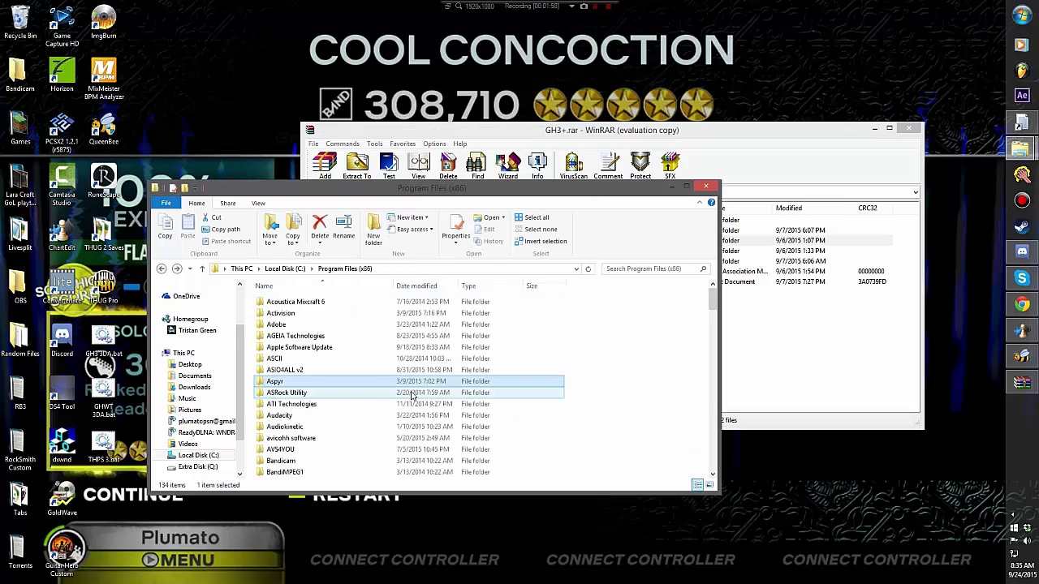
{"action": "key", "text": "alt+Right"}
{"action": "left_click", "coordinate": [861, 370]}
{"action": "left_click", "coordinate": [861, 371]}
{"action": "left_click_drag", "start_coordinate": [327, 243], "coordinate": [259, 381]}
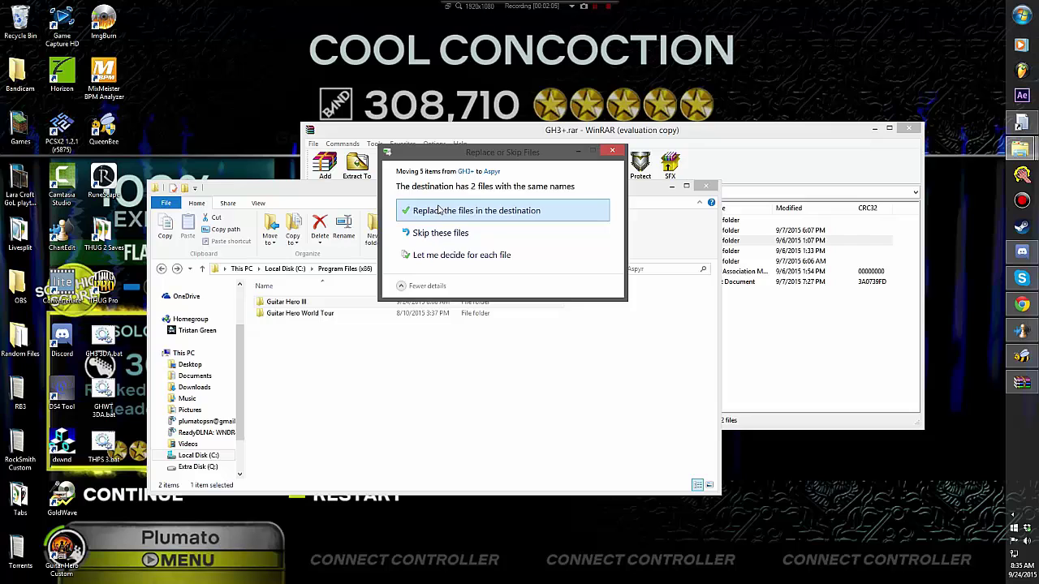
{"action": "left_click", "coordinate": [438, 210]}
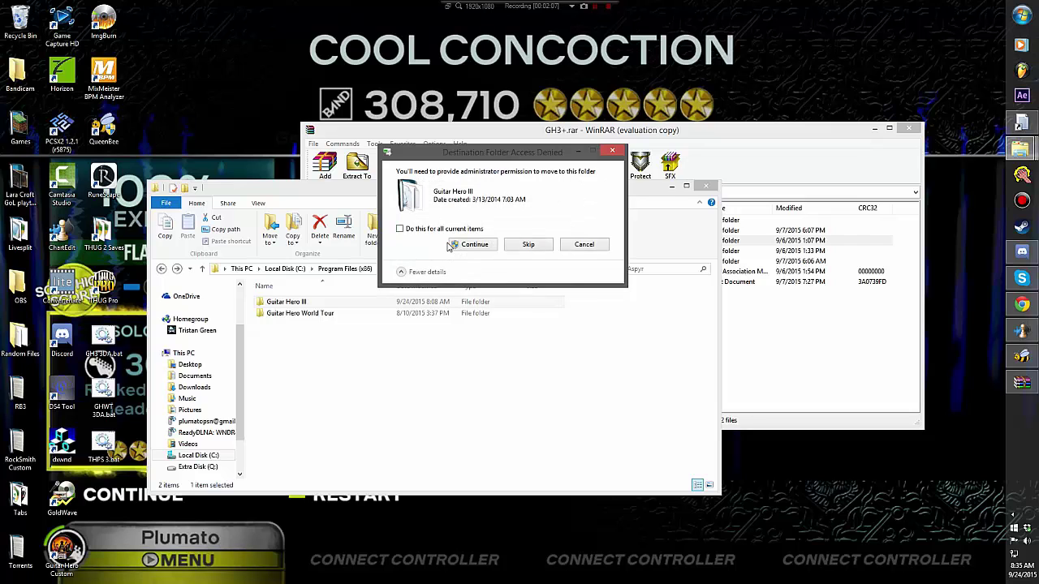
{"action": "left_click", "coordinate": [471, 245]}
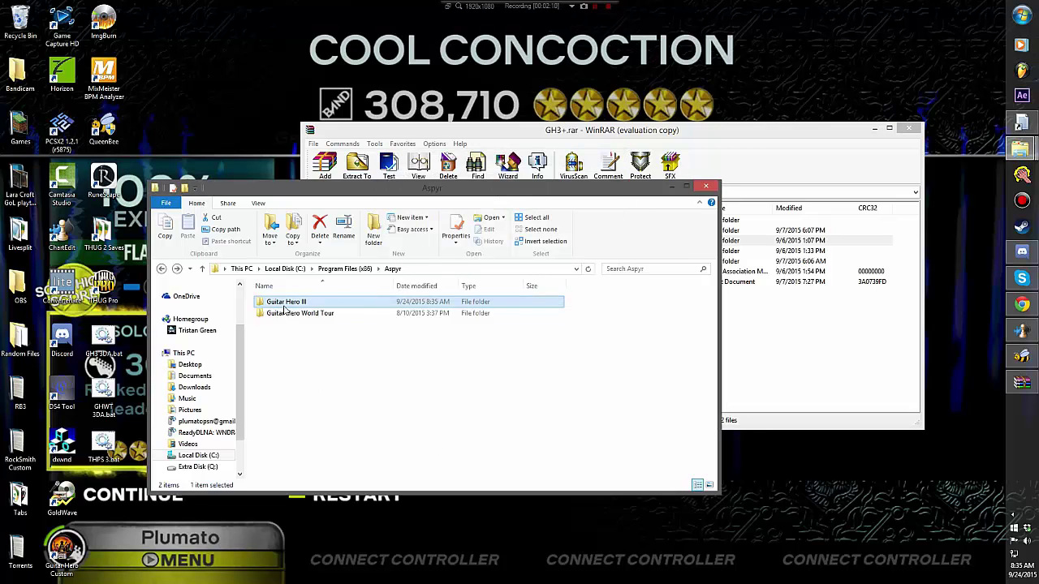
Step: Check the contents of the PLUGINS folder inside the installed Guitar Hero III directory
{"action": "double_click", "coordinate": [306, 302]}
{"action": "double_click", "coordinate": [279, 313]}
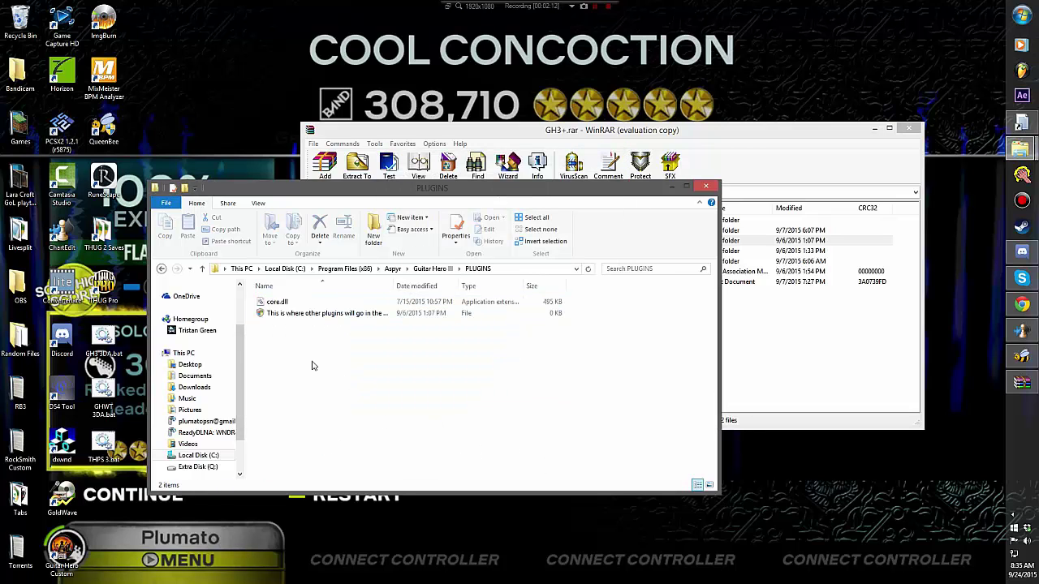
{"action": "left_click_drag", "start_coordinate": [313, 362], "coordinate": [340, 297]}
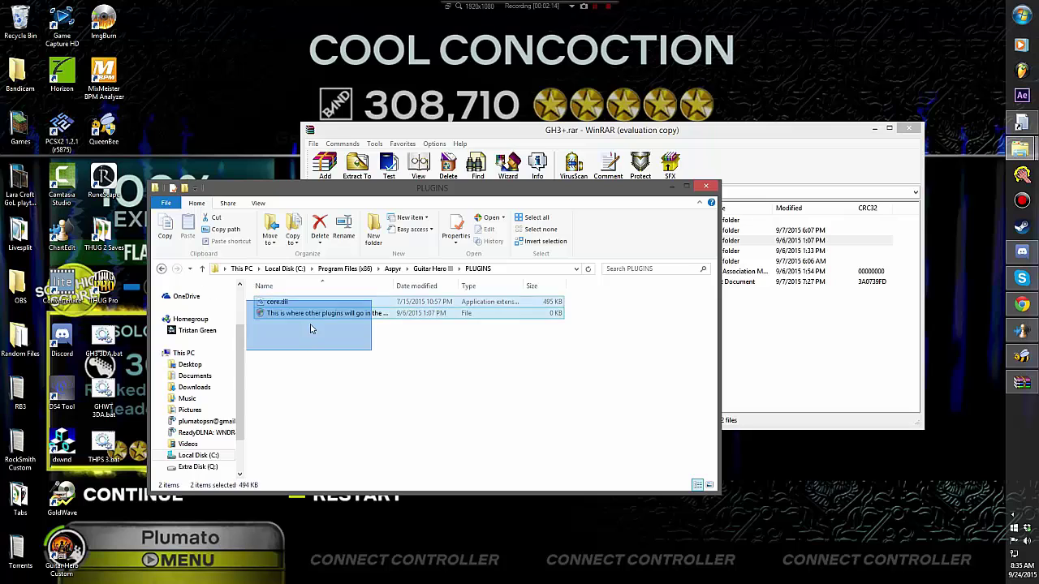
Step: Return from the PLUGINS folder to the GH3+.rar archive and open its Tapping Note Sprites folder
{"action": "left_click", "coordinate": [355, 432]}
{"action": "key", "text": "BackSpace"}
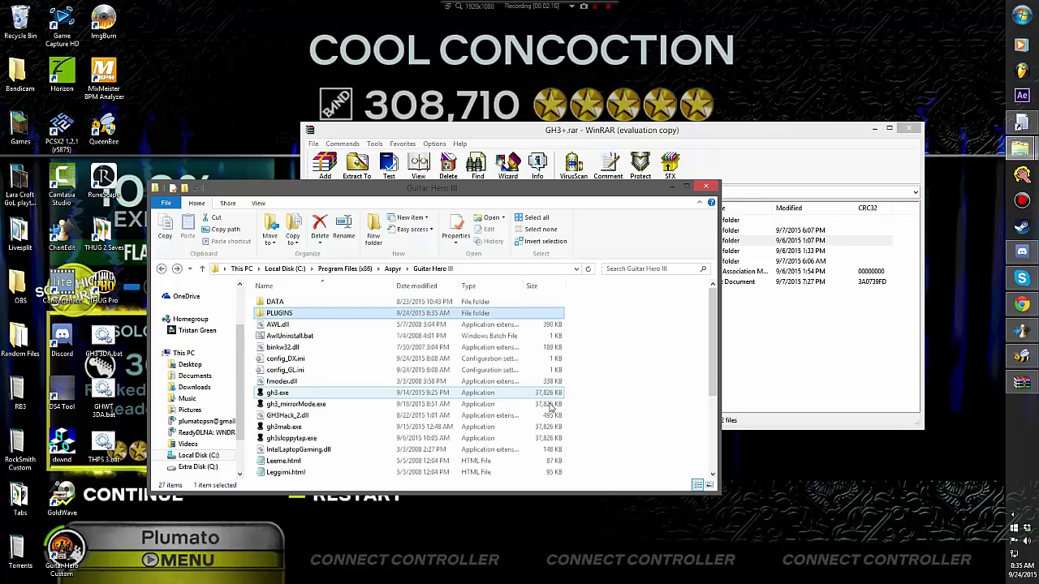
{"action": "left_click", "coordinate": [800, 371]}
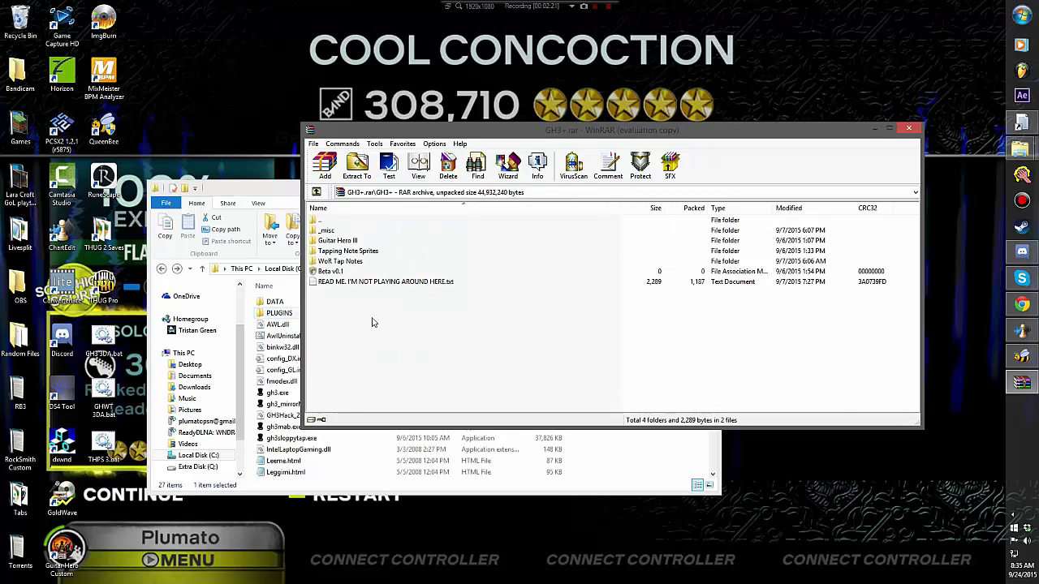
{"action": "left_click", "coordinate": [349, 242]}
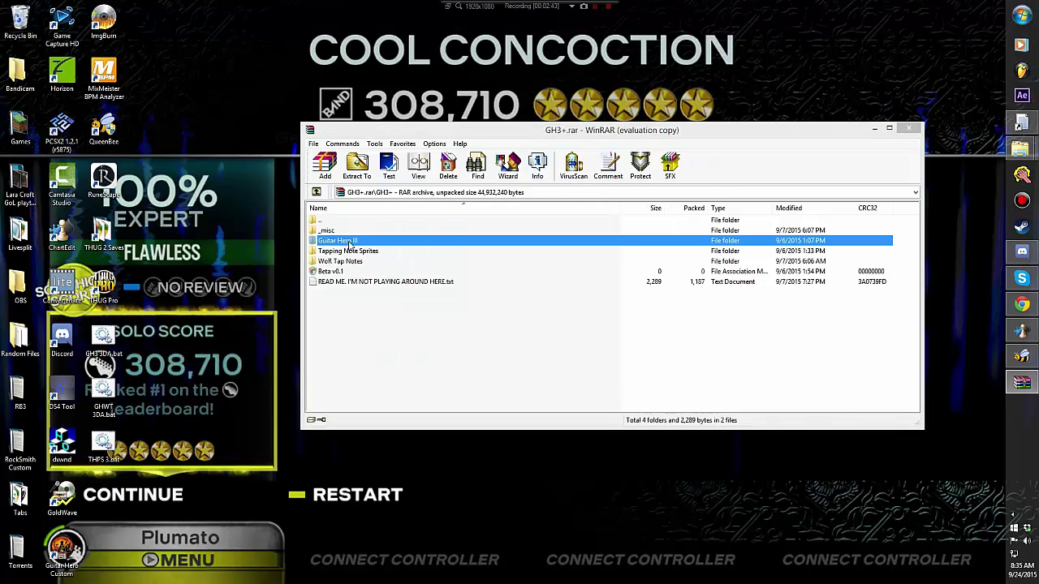
{"action": "left_click", "coordinate": [350, 251]}
{"action": "double_click", "coordinate": [351, 252]}
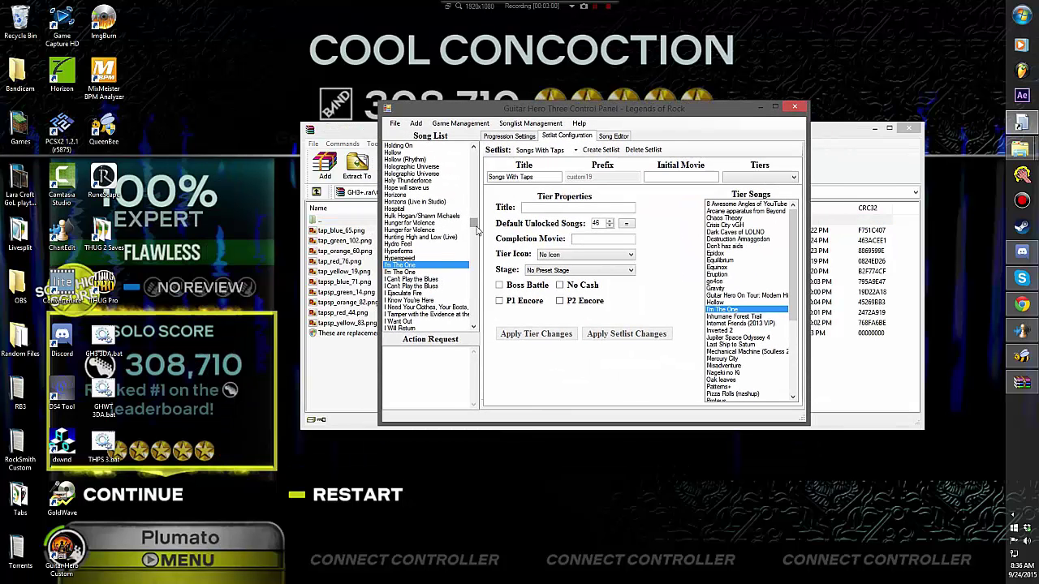
{"action": "left_click_drag", "start_coordinate": [477, 231], "coordinate": [475, 154]}
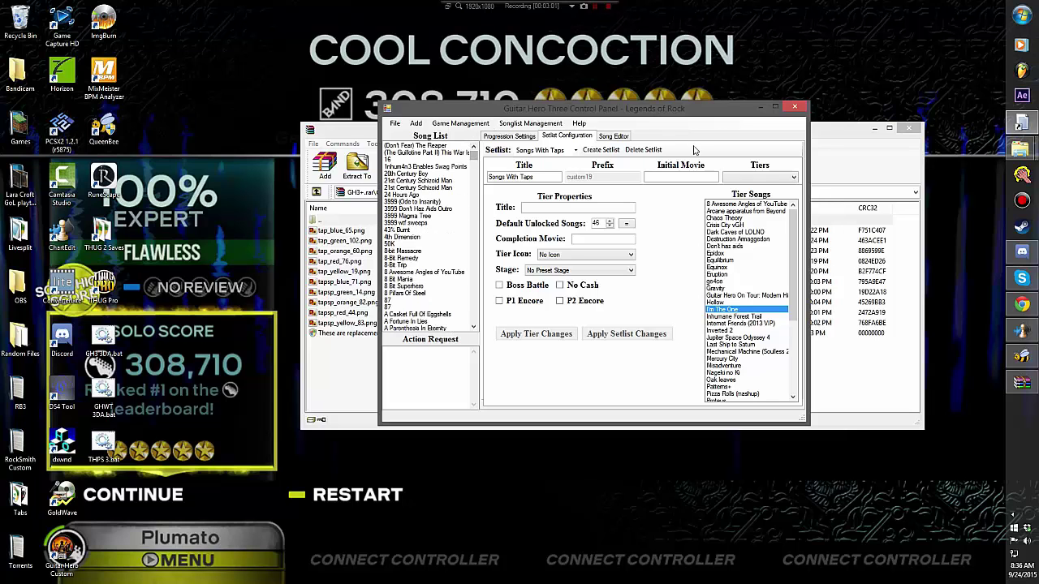
{"action": "left_click_drag", "start_coordinate": [604, 114], "coordinate": [686, 116]}
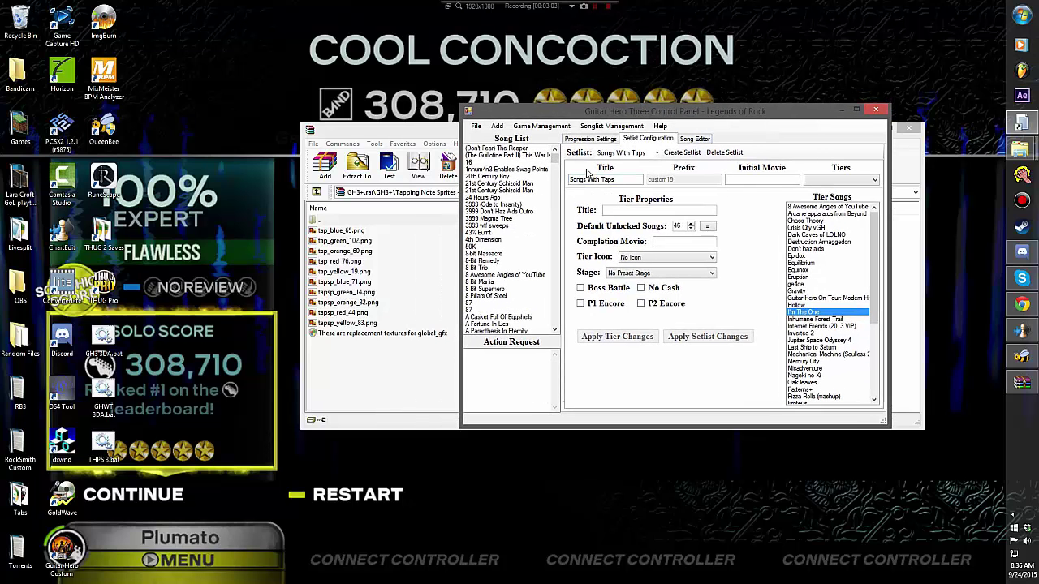
{"action": "left_click", "coordinate": [479, 126]}
{"action": "left_click", "coordinate": [503, 144]}
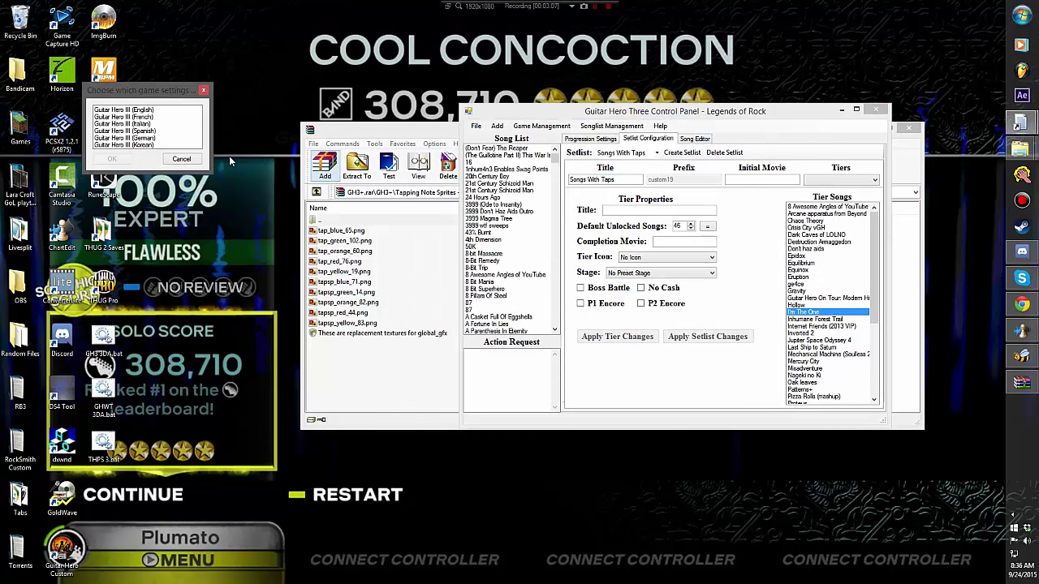
{"action": "left_click", "coordinate": [182, 159]}
Step: Open the Texture Explorer from the Guitar Hero Three Control Panel and reposition its window
{"action": "left_click", "coordinate": [541, 125]}
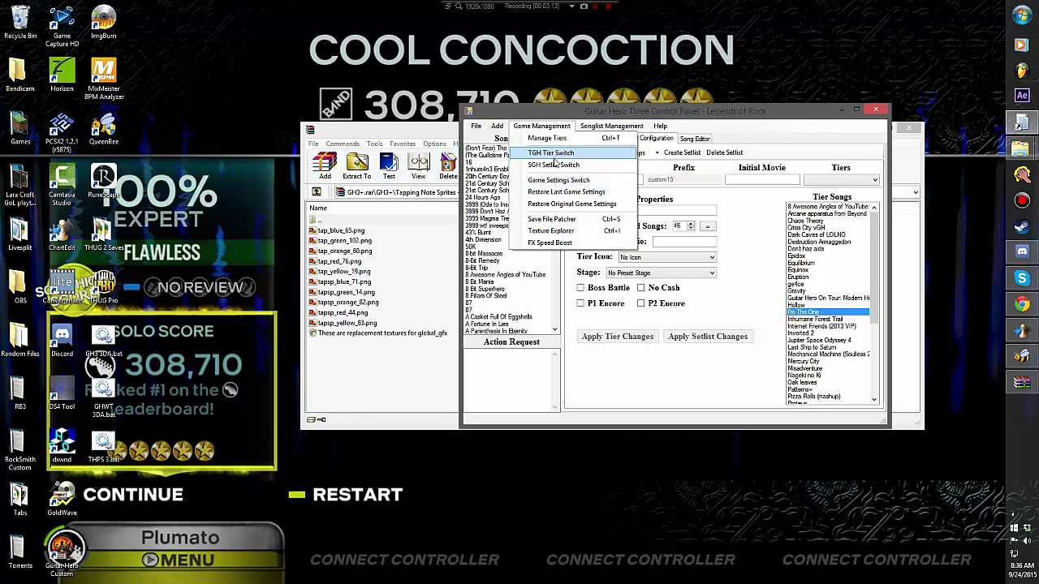
{"action": "left_click", "coordinate": [564, 235]}
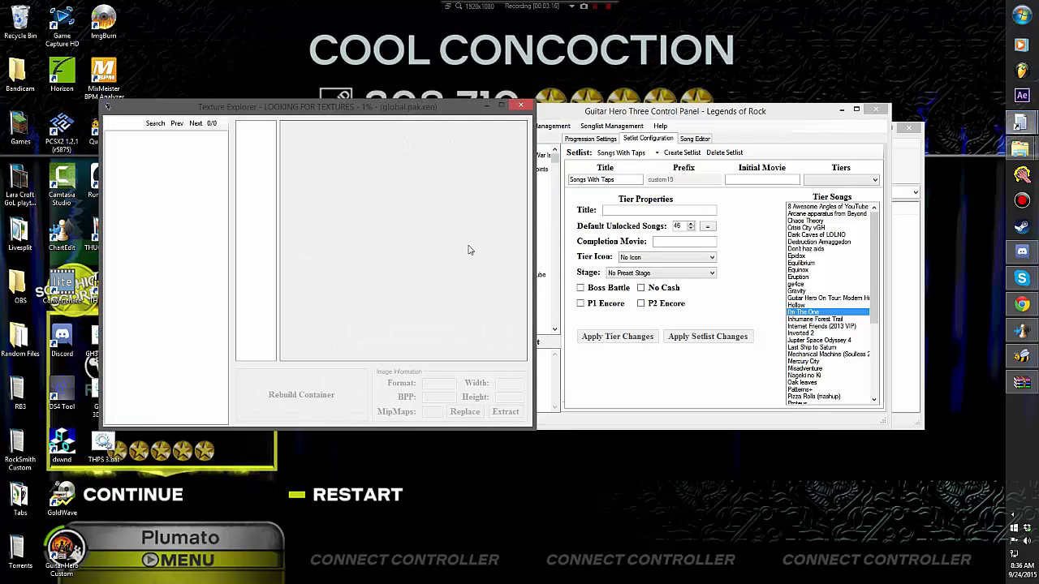
{"action": "left_click_drag", "start_coordinate": [369, 107], "coordinate": [479, 104]}
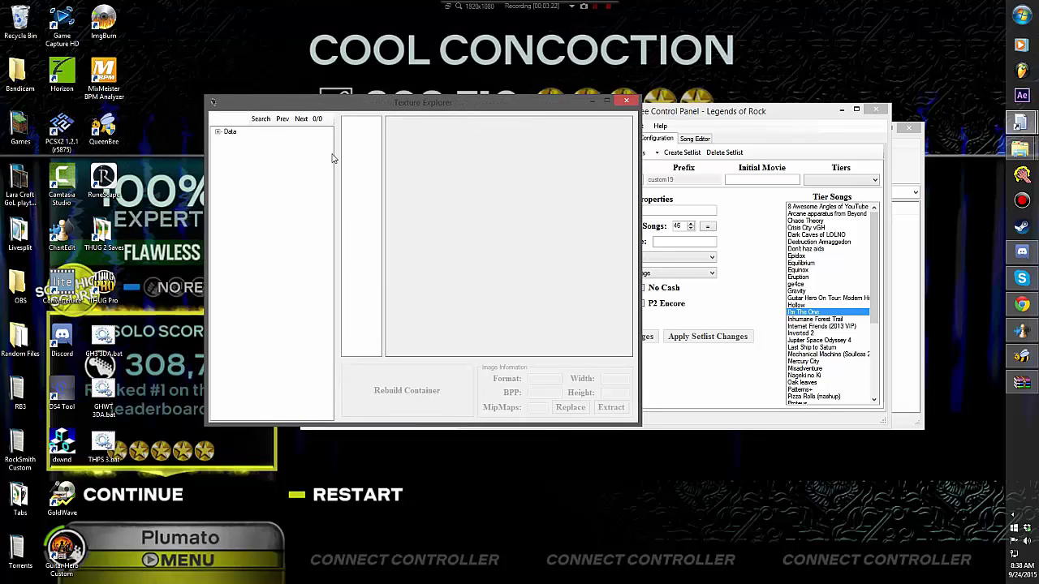
Step: Expand the Data tree and locate global.pak.xen under ZONES - Red SP
{"action": "left_click", "coordinate": [218, 134]}
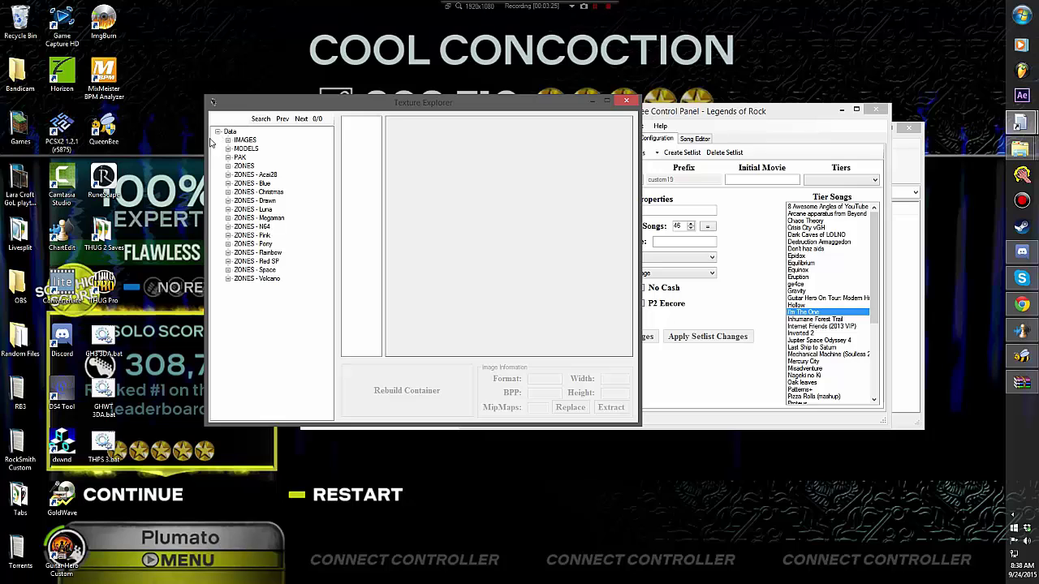
{"action": "double_click", "coordinate": [243, 261]}
{"action": "scroll", "coordinate": [243, 179], "scroll_direction": "up", "scroll_amount": 2}
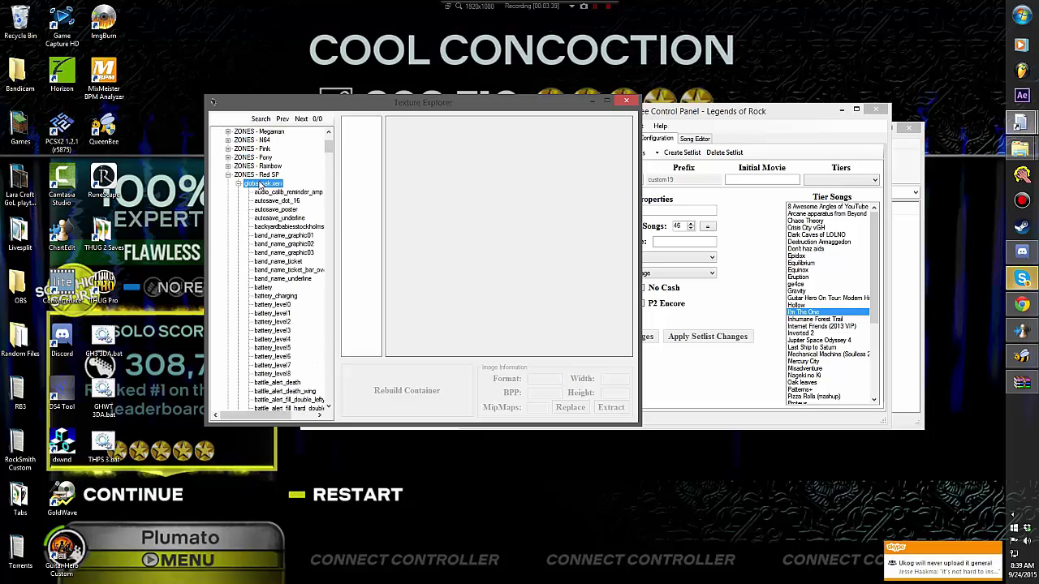
{"action": "left_click", "coordinate": [247, 175]}
{"action": "scroll", "coordinate": [276, 146], "scroll_direction": "up", "scroll_amount": 4}
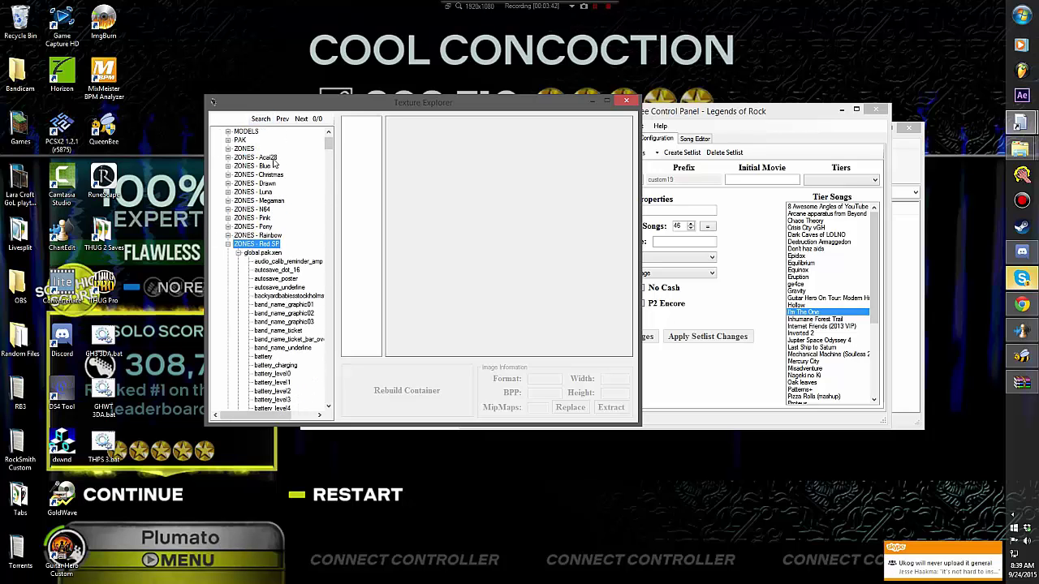
{"action": "left_click", "coordinate": [243, 167]}
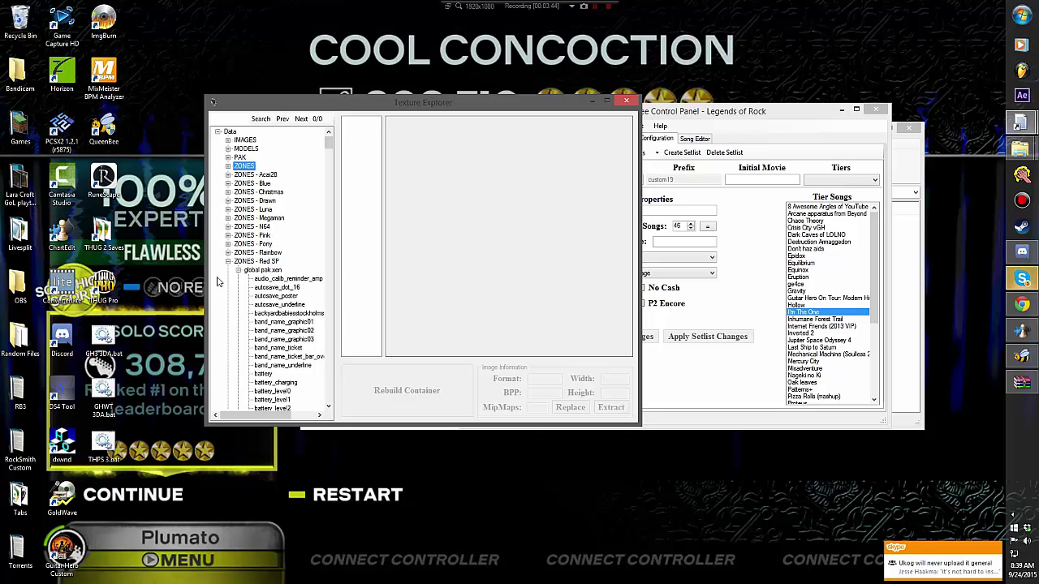
{"action": "left_click", "coordinate": [248, 264]}
{"action": "scroll", "coordinate": [274, 253], "scroll_direction": "down", "scroll_amount": 6}
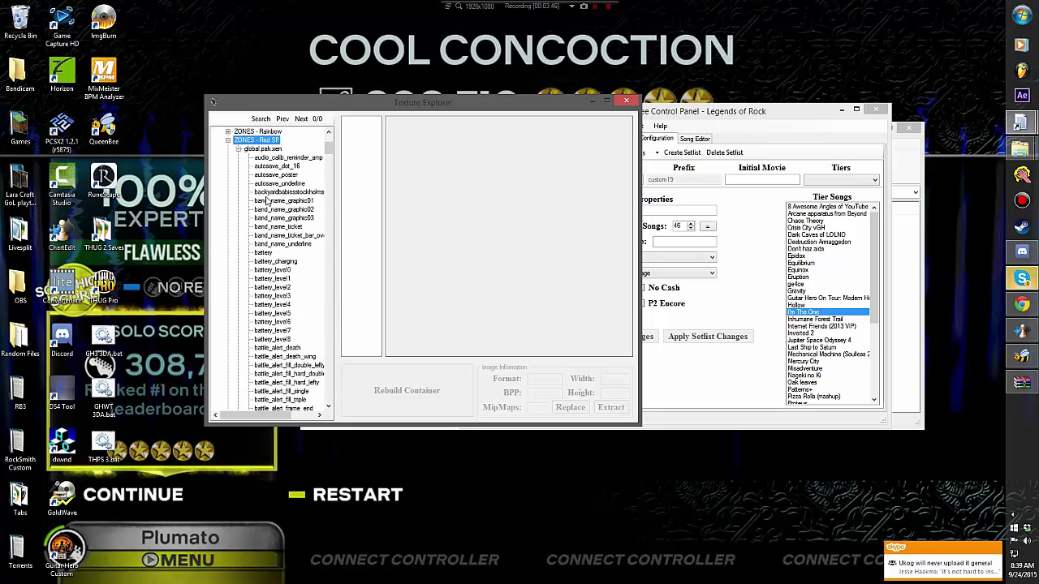
{"action": "scroll", "coordinate": [276, 211], "scroll_direction": "up", "scroll_amount": 2}
{"action": "left_click", "coordinate": [276, 158]}
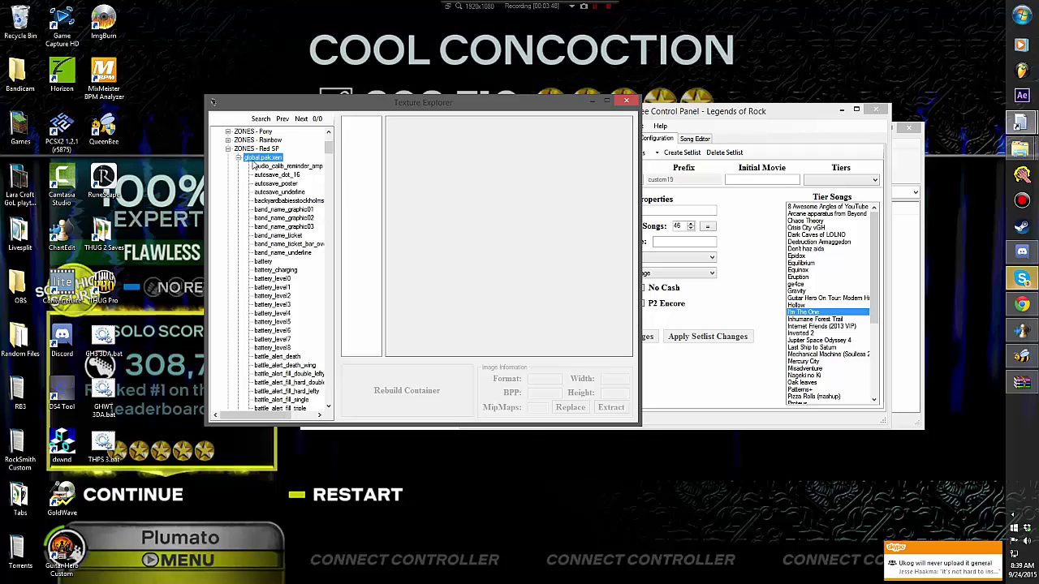
Step: Find the global_gfx.tex texture inside global.pak.xen and load its list of images
{"action": "scroll", "coordinate": [283, 165], "scroll_direction": "down", "scroll_amount": 10}
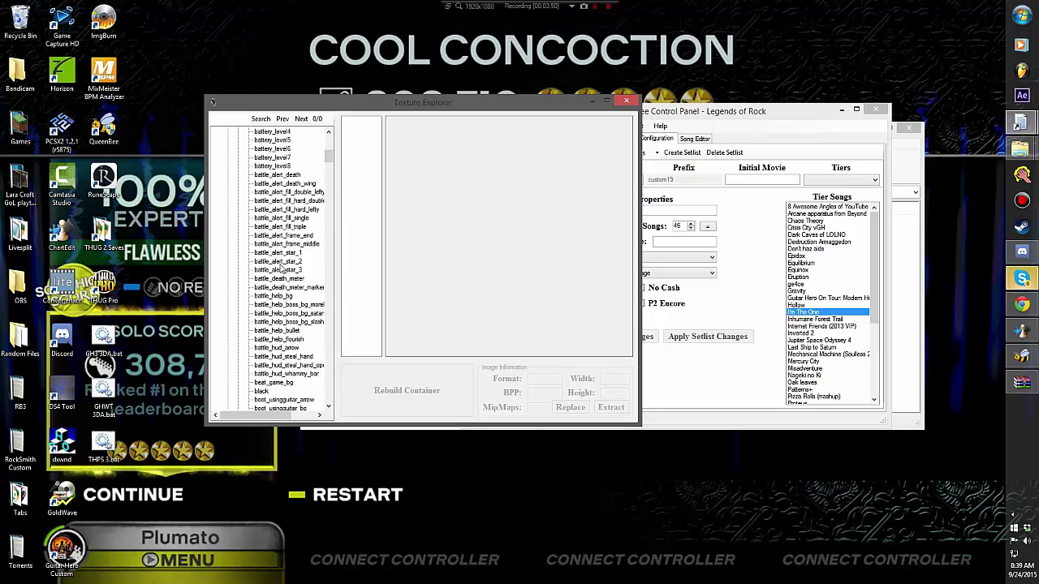
{"action": "scroll", "coordinate": [278, 326], "scroll_direction": "down", "scroll_amount": 15}
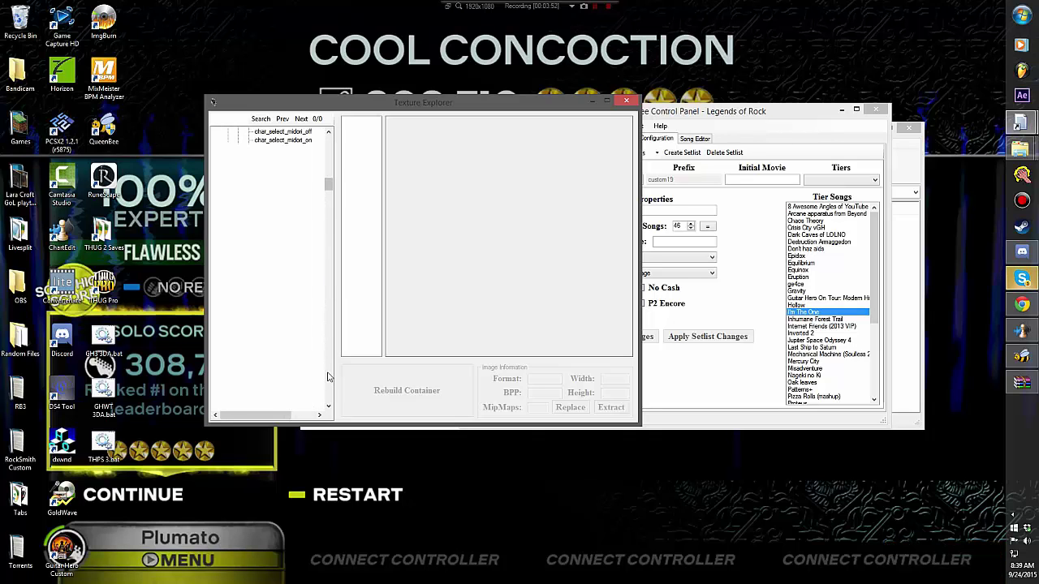
{"action": "scroll", "coordinate": [328, 377], "scroll_direction": "down", "scroll_amount": 10}
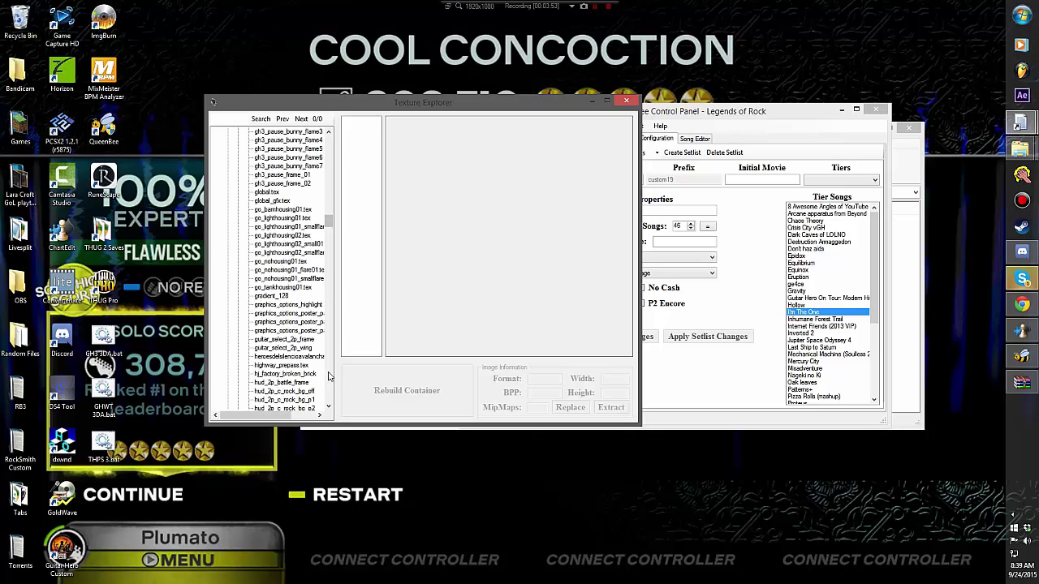
{"action": "left_click", "coordinate": [276, 200]}
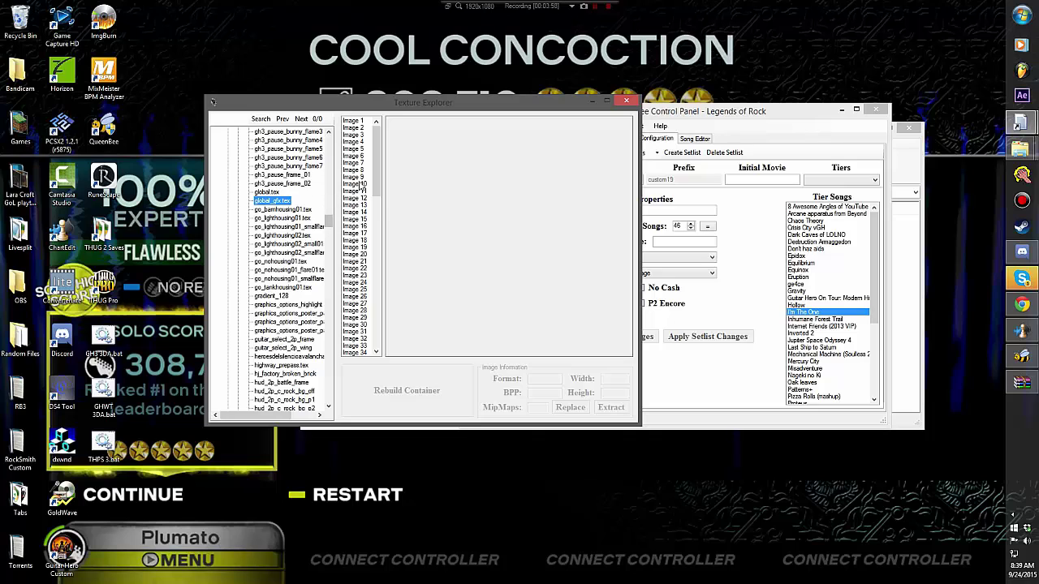
Step: Preview the images of global_gfx.tex one by one from Image 1 and stop on Image 14
{"action": "left_click", "coordinate": [353, 122]}
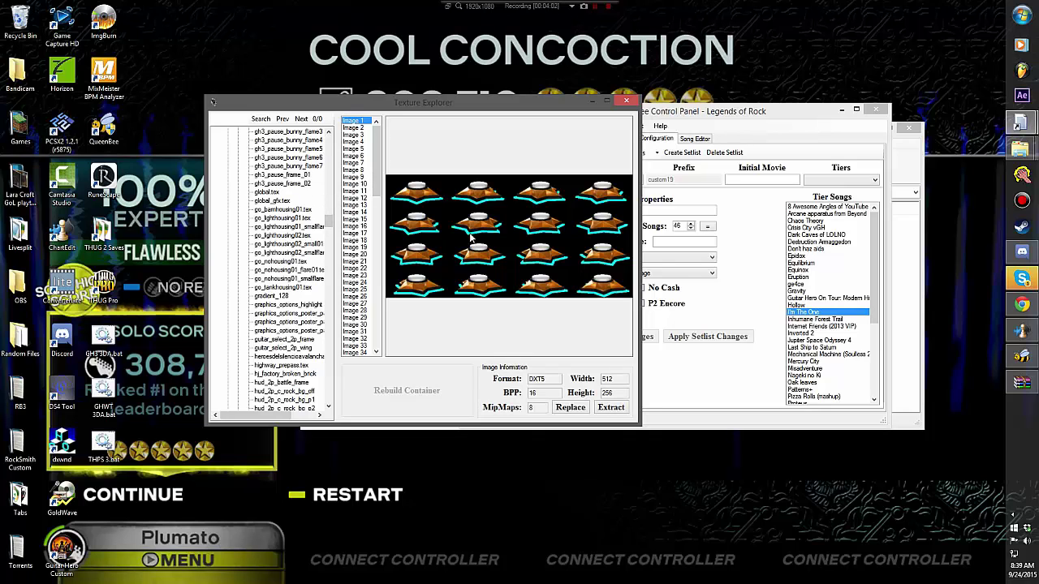
{"action": "key", "text": "Down"}
{"action": "key", "text": "Down"}
{"action": "key", "text": "Down"}
{"action": "key", "text": "Down"}
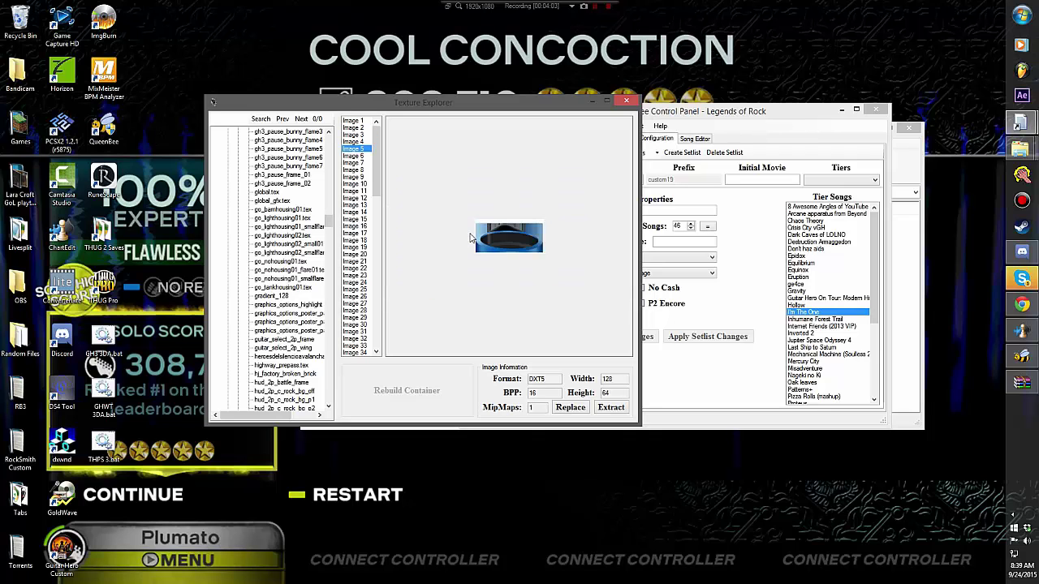
{"action": "key", "text": "Down"}
{"action": "key", "text": "Down"}
{"action": "key", "text": "Down"}
{"action": "key", "text": "Down"}
{"action": "key", "text": "Down"}
{"action": "key", "text": "Down"}
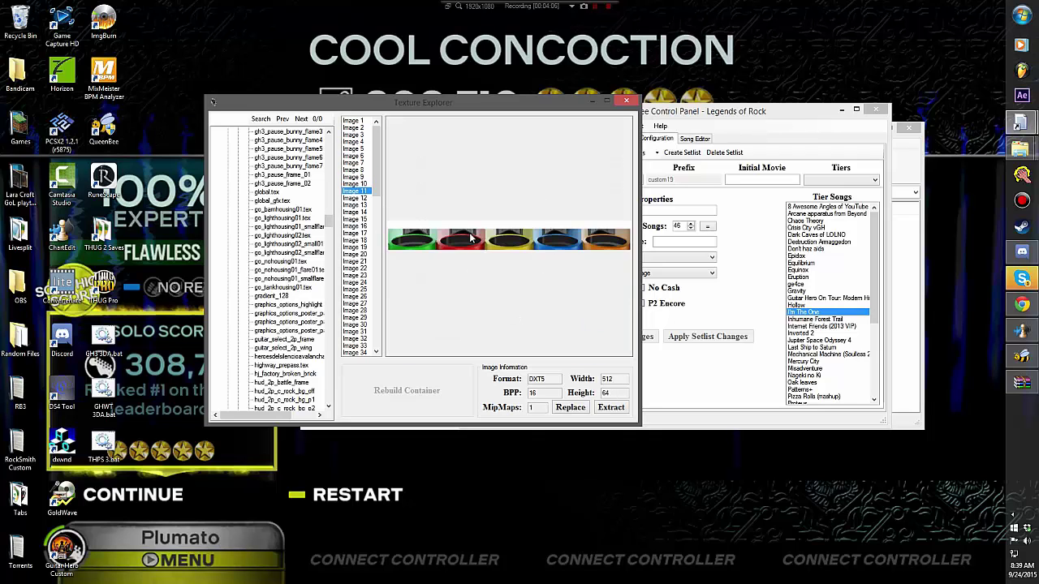
{"action": "key", "text": "Down"}
{"action": "key", "text": "Down"}
{"action": "key", "text": "Down"}
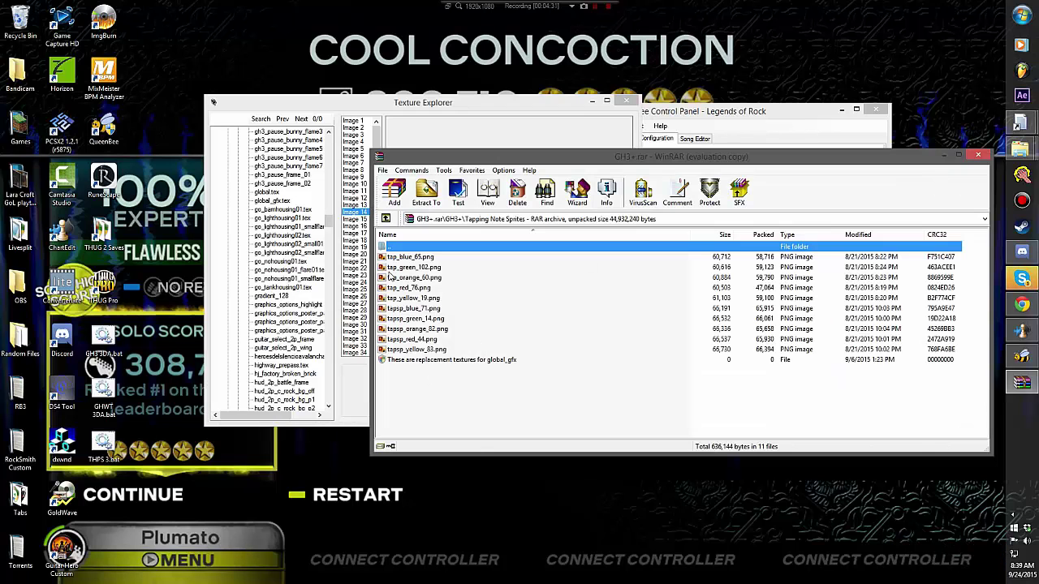
Step: Examine the numbers in the archive's sprite file names, from tap_blue_65.png through tapsp_green_14.png
{"action": "left_click", "coordinate": [395, 258]}
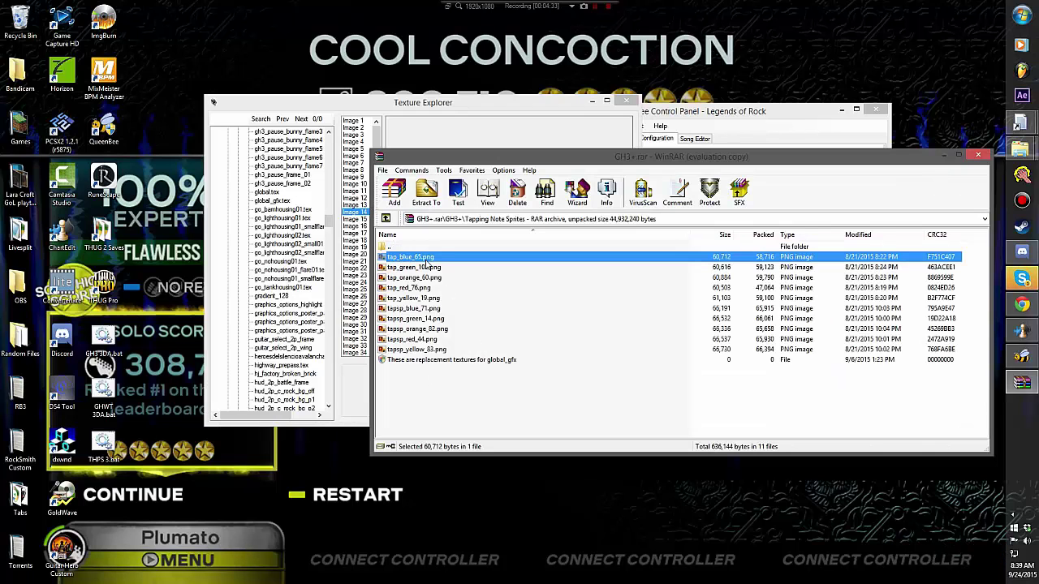
{"action": "left_click", "coordinate": [428, 268]}
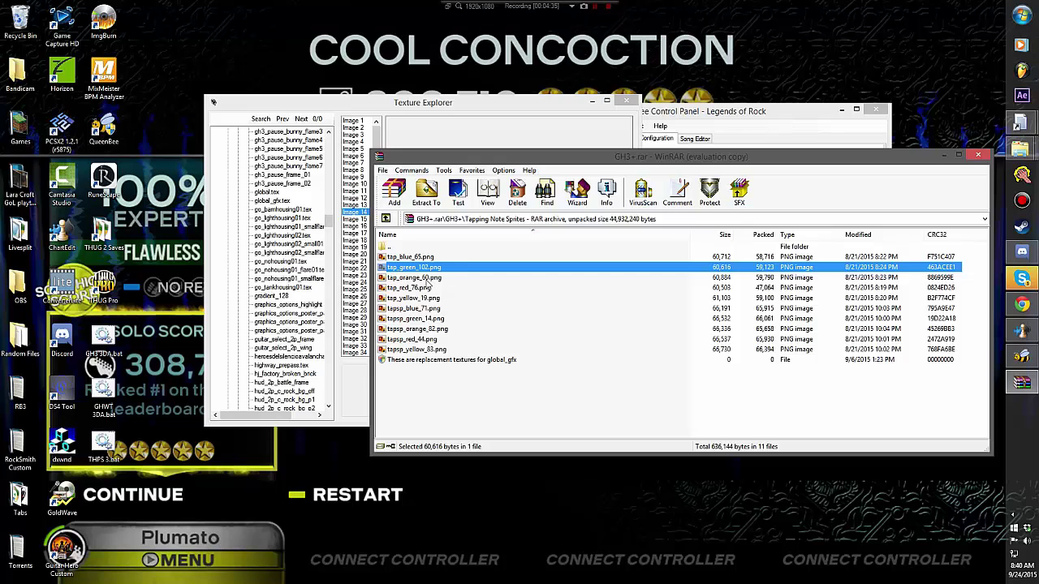
{"action": "left_click", "coordinate": [429, 279]}
{"action": "left_click", "coordinate": [423, 299]}
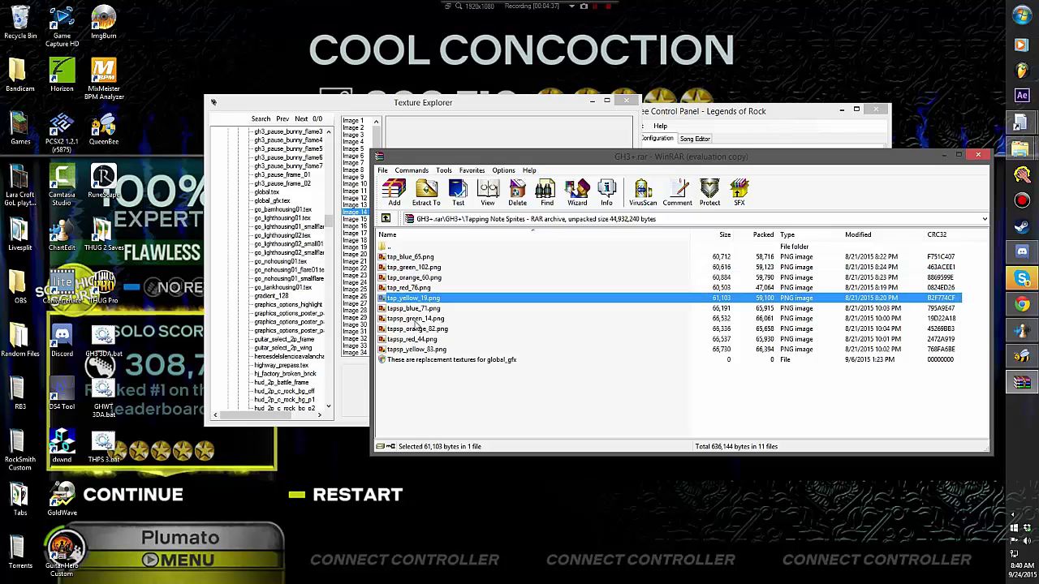
{"action": "left_click", "coordinate": [414, 319]}
Step: Arrange the Texture Explorer and archive windows so the image list and the sprite file names are both visible
{"action": "left_click_drag", "start_coordinate": [488, 114], "coordinate": [362, 96]}
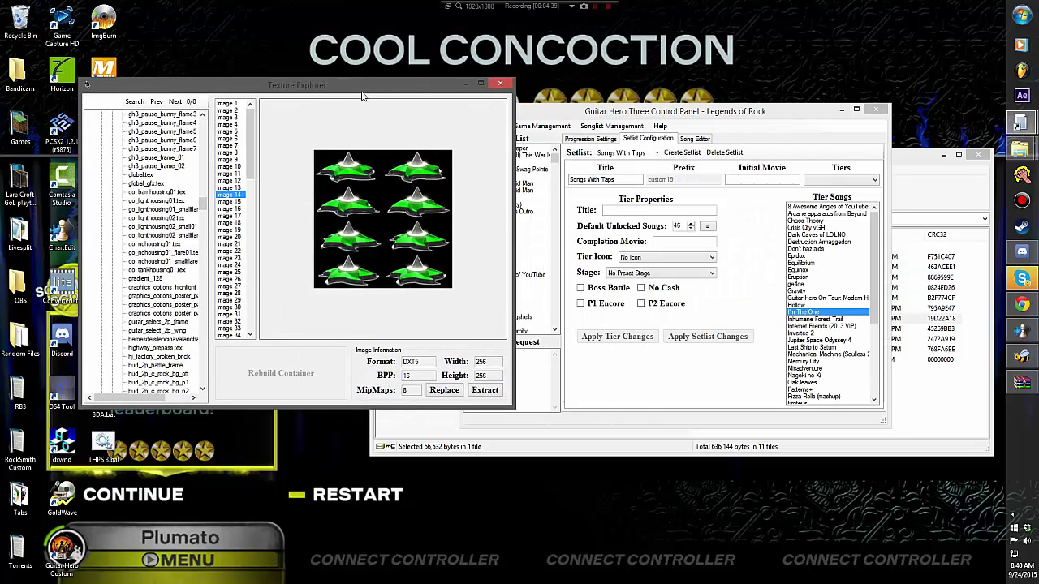
{"action": "left_click", "coordinate": [466, 444]}
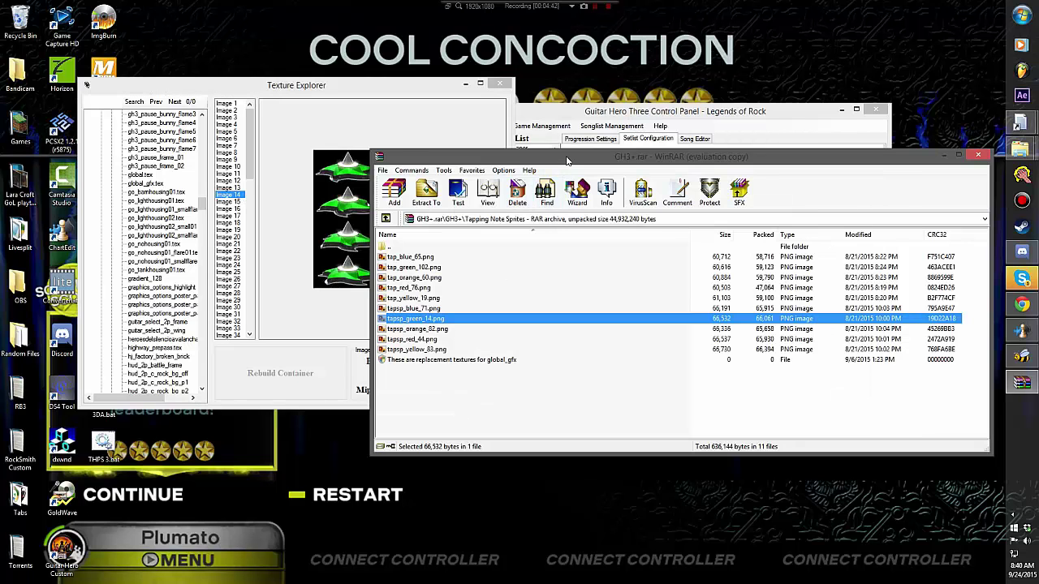
{"action": "left_click_drag", "start_coordinate": [566, 159], "coordinate": [529, 345]}
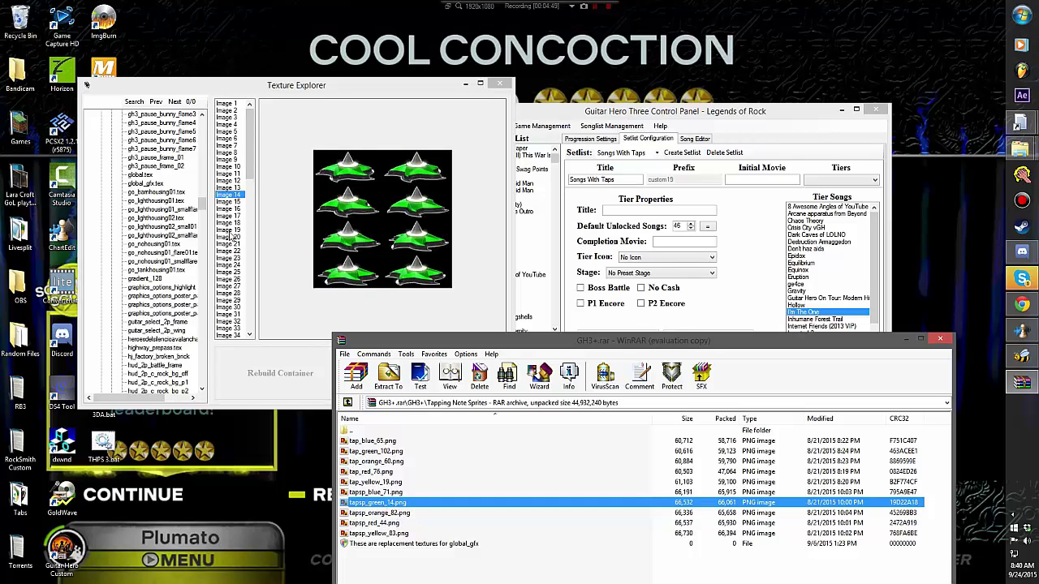
Step: Replace Image 14 of global_gfx.tex with tapsp_green_14.png from the Tapping Note Sprites folder and reload its preview
{"action": "left_click", "coordinate": [312, 383]}
{"action": "left_click", "coordinate": [443, 390]}
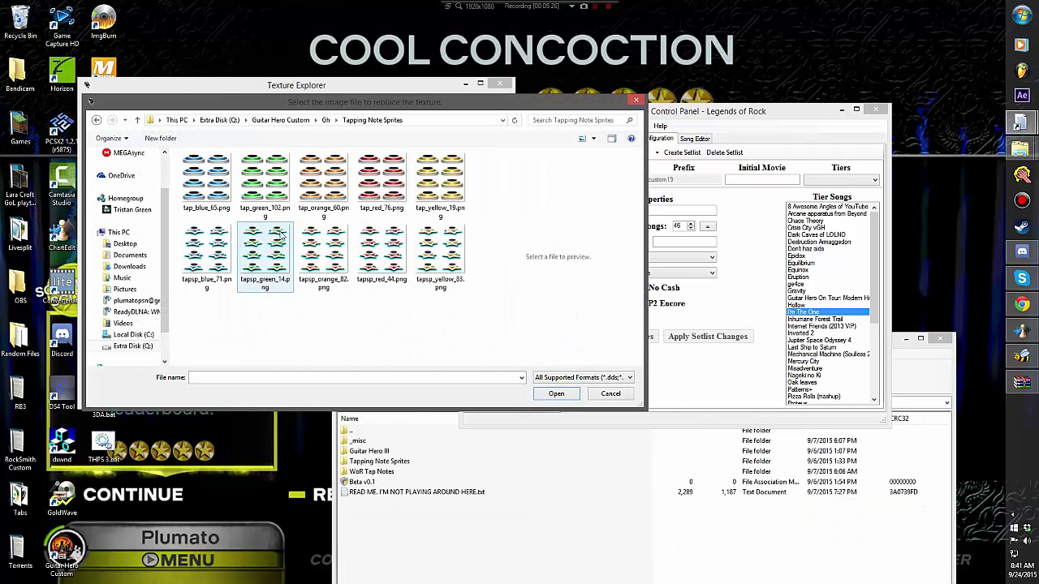
{"action": "double_click", "coordinate": [258, 271]}
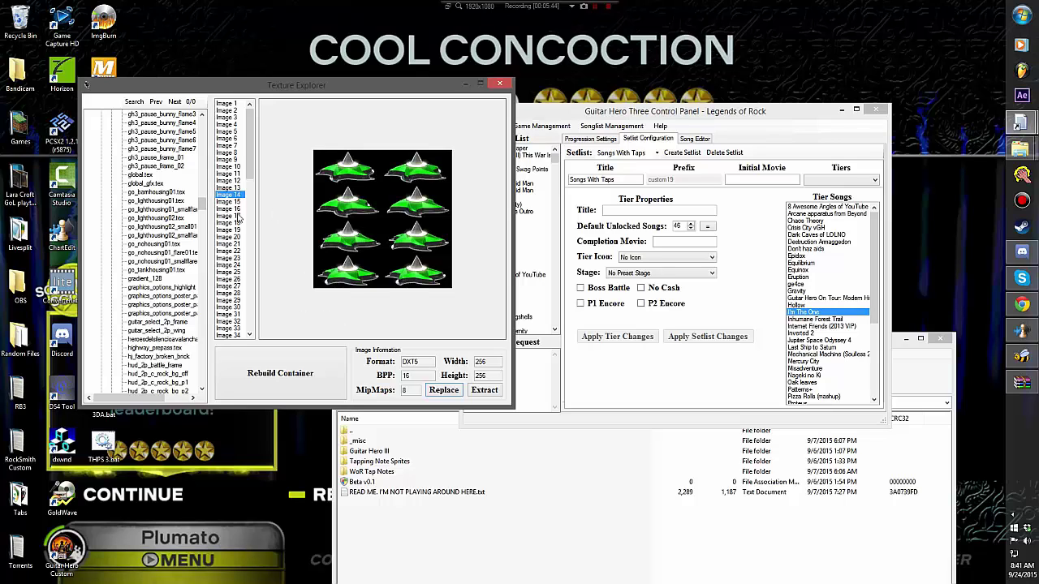
{"action": "left_click", "coordinate": [229, 197]}
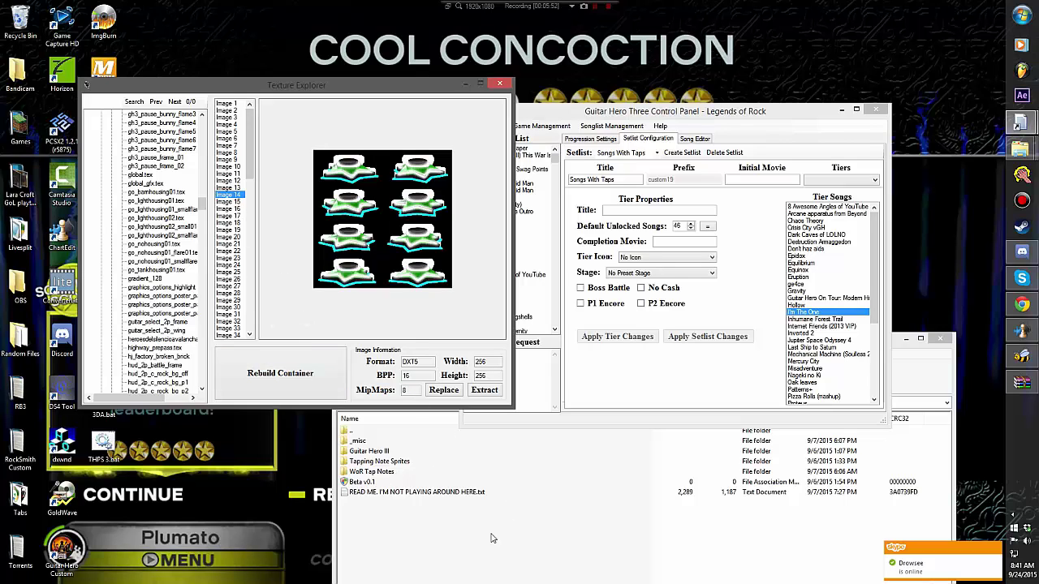
Step: Reopen the archive's Tapping Note Sprites folder and check the image number in the name tap_yellow_19.png
{"action": "left_click", "coordinate": [414, 514]}
{"action": "double_click", "coordinate": [357, 461]}
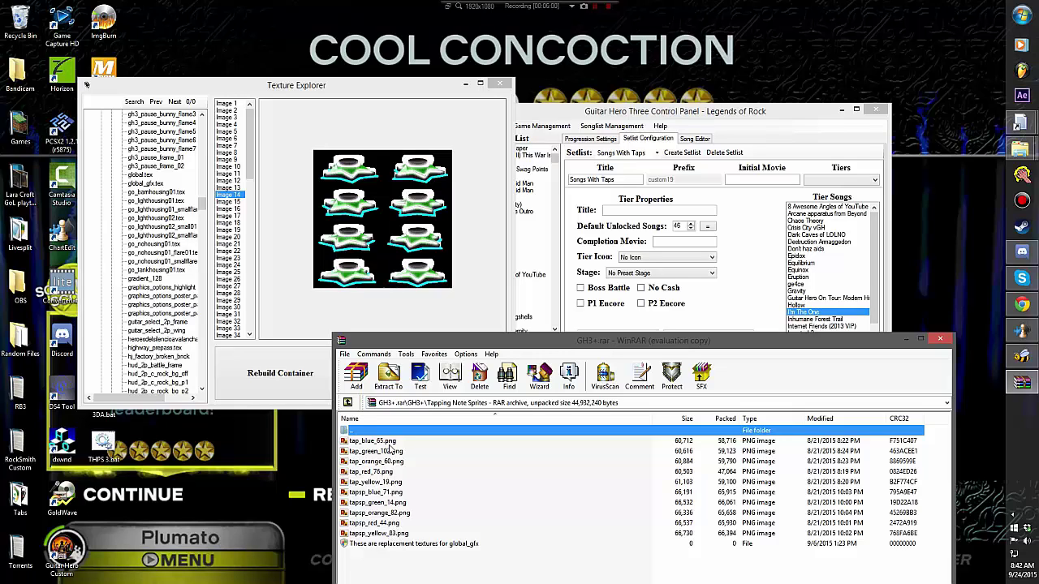
{"action": "left_click", "coordinate": [398, 524]}
{"action": "left_click", "coordinate": [388, 482]}
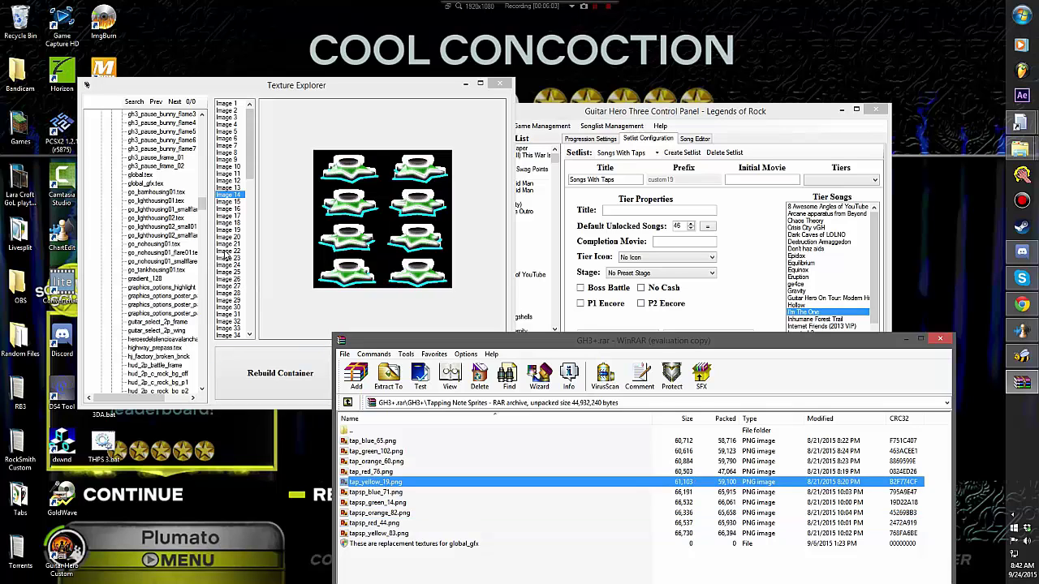
Step: Replace Image 19 of global_gfx.tex with tap_yellow_19.png from the Tapping Note Sprites folder and reload its preview
{"action": "left_click", "coordinate": [235, 230]}
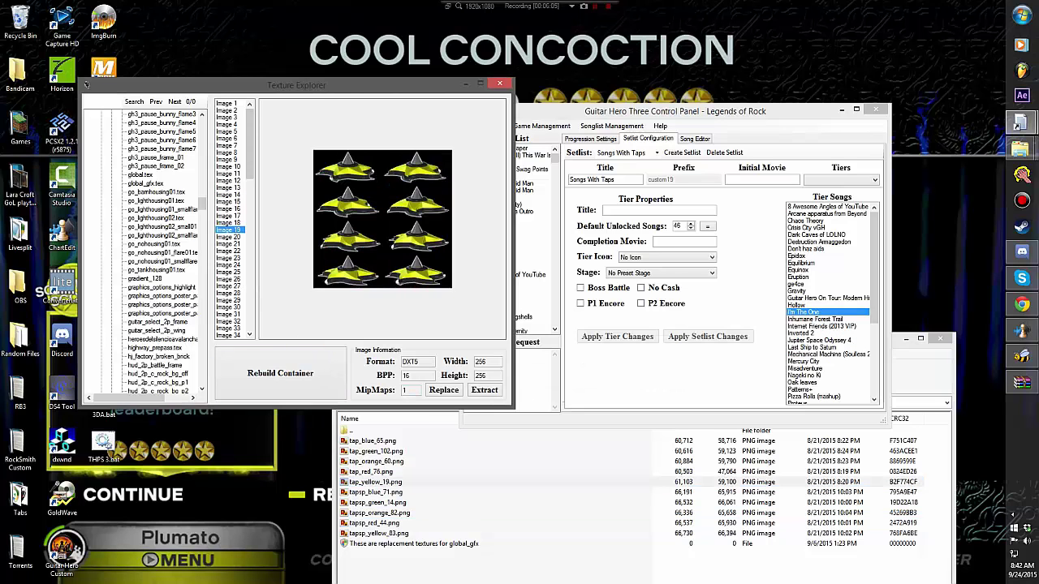
{"action": "left_click", "coordinate": [448, 391]}
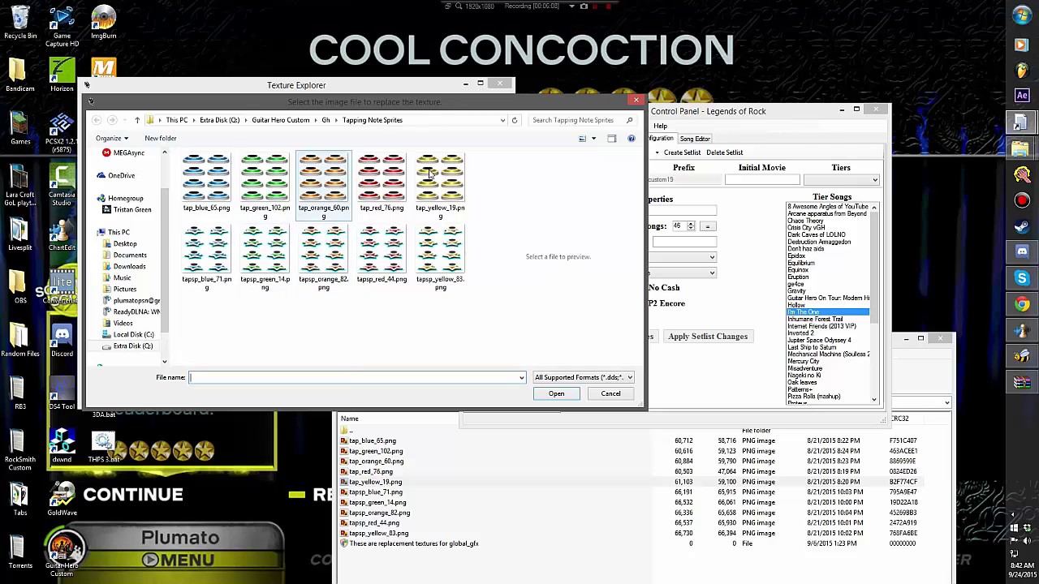
{"action": "double_click", "coordinate": [448, 195]}
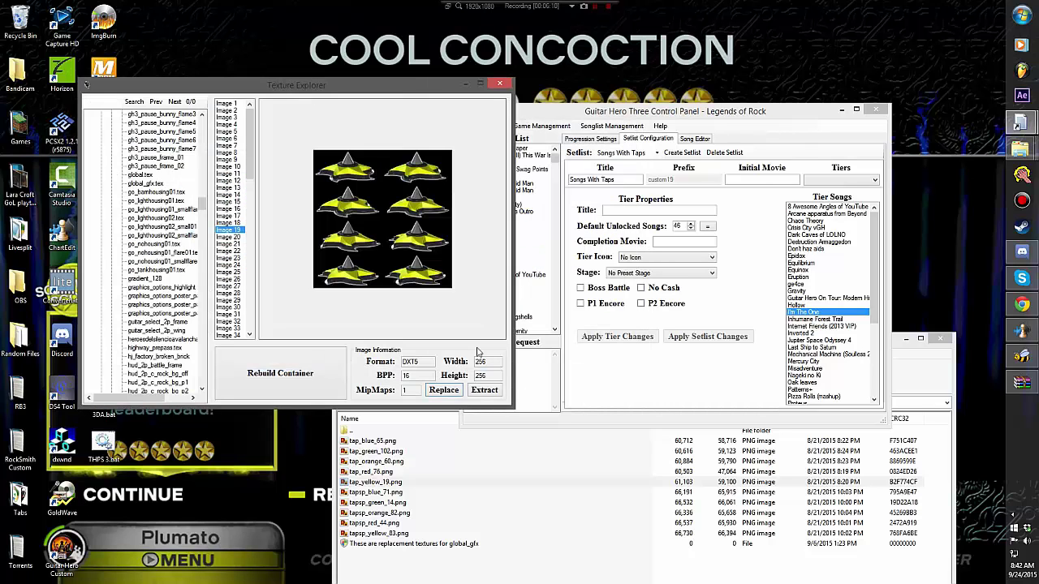
{"action": "left_click", "coordinate": [240, 230]}
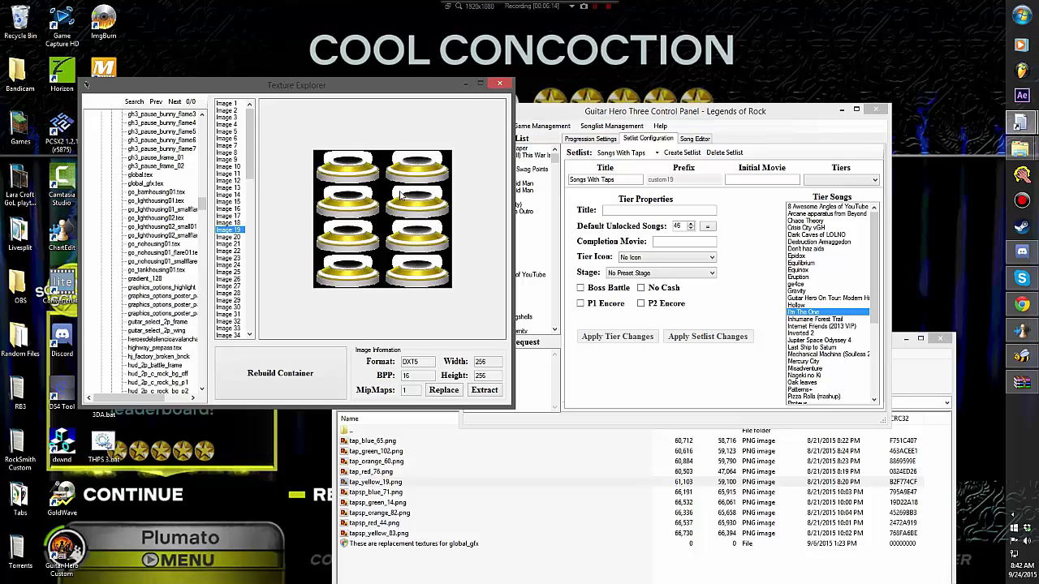
Step: Compare the archive's remaining sprite names, starting with tap_blue_65.png, with the texture's image list and view Images 21, 18 and 19
{"action": "left_click", "coordinate": [394, 442]}
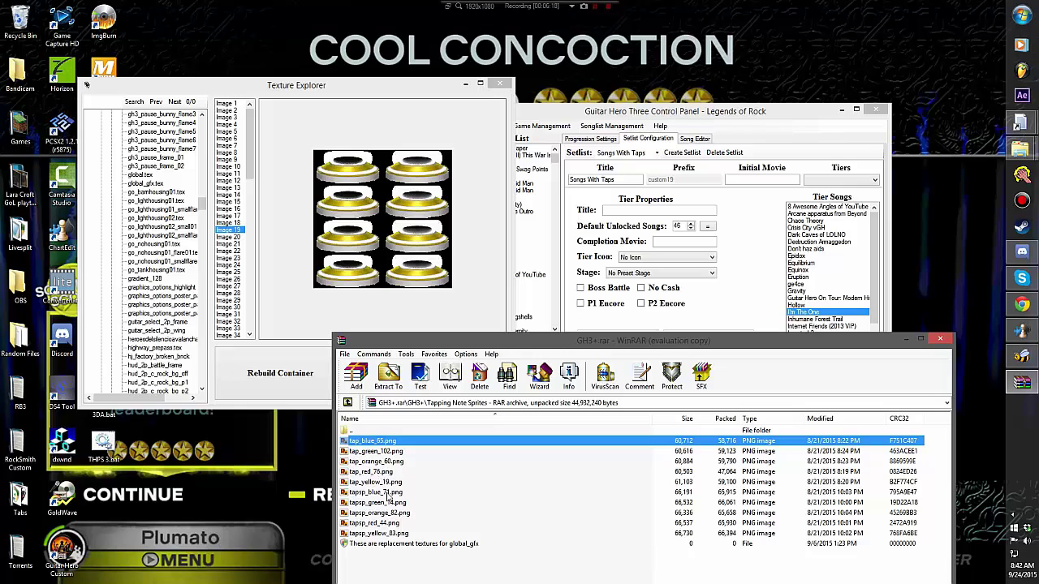
{"action": "left_click", "coordinate": [228, 244]}
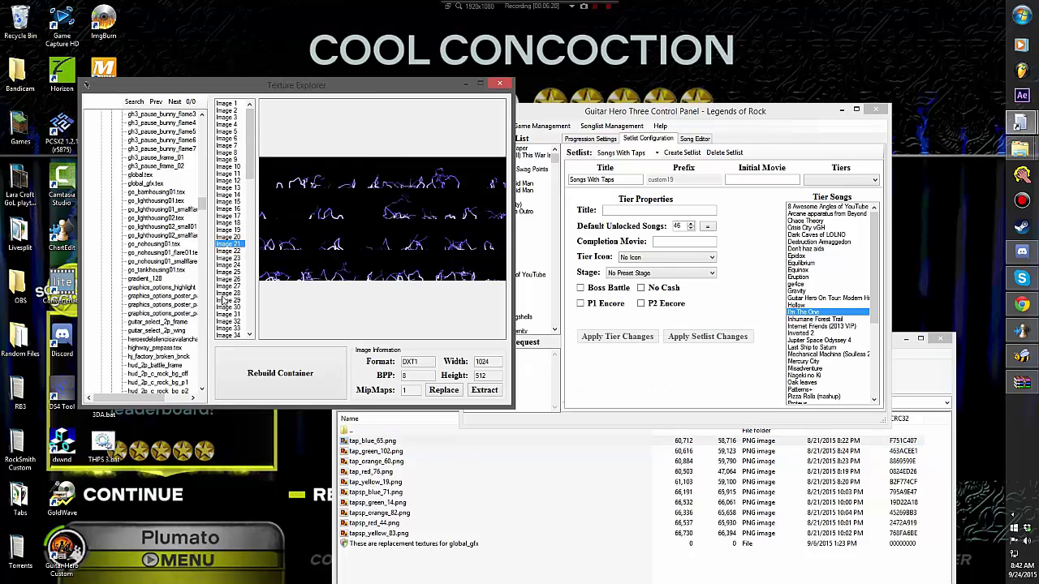
{"action": "left_click", "coordinate": [237, 222]}
{"action": "left_click", "coordinate": [239, 229]}
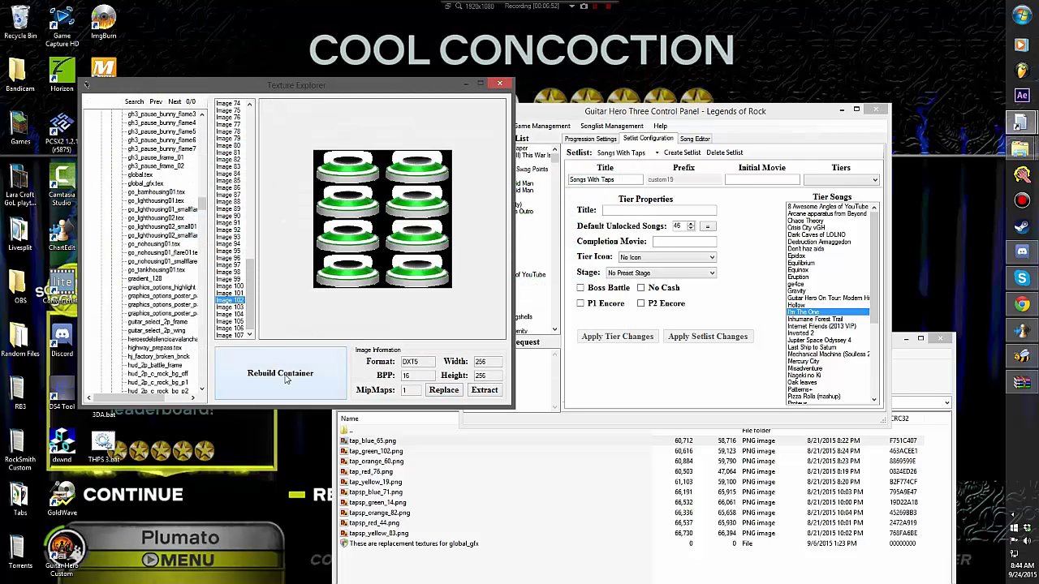
Step: Rebuild the global_gfx.tex container with the replaced images and close Texture Explorer
{"action": "left_click", "coordinate": [285, 378]}
{"action": "left_click", "coordinate": [523, 335]}
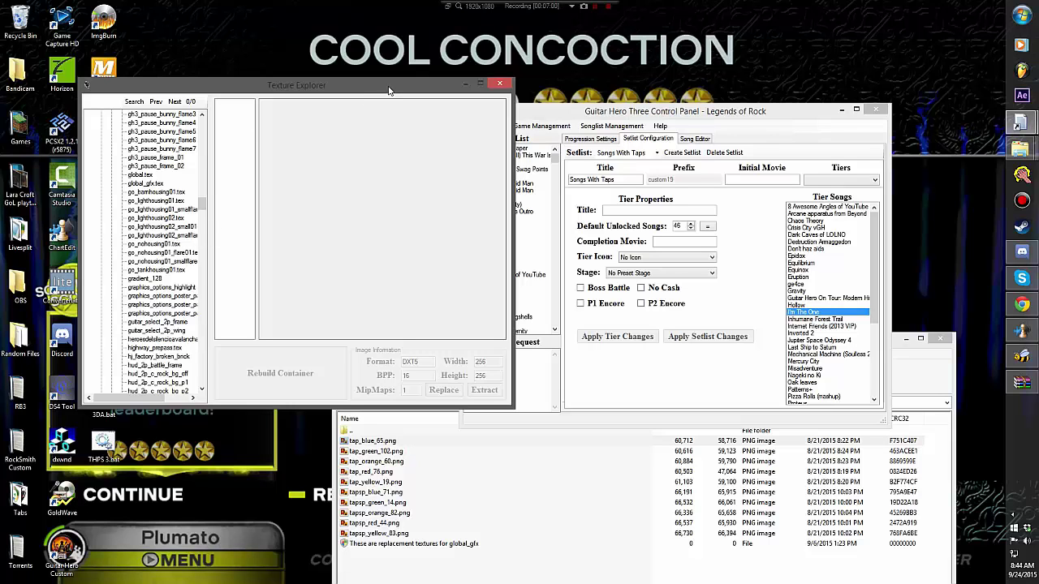
{"action": "left_click", "coordinate": [499, 85]}
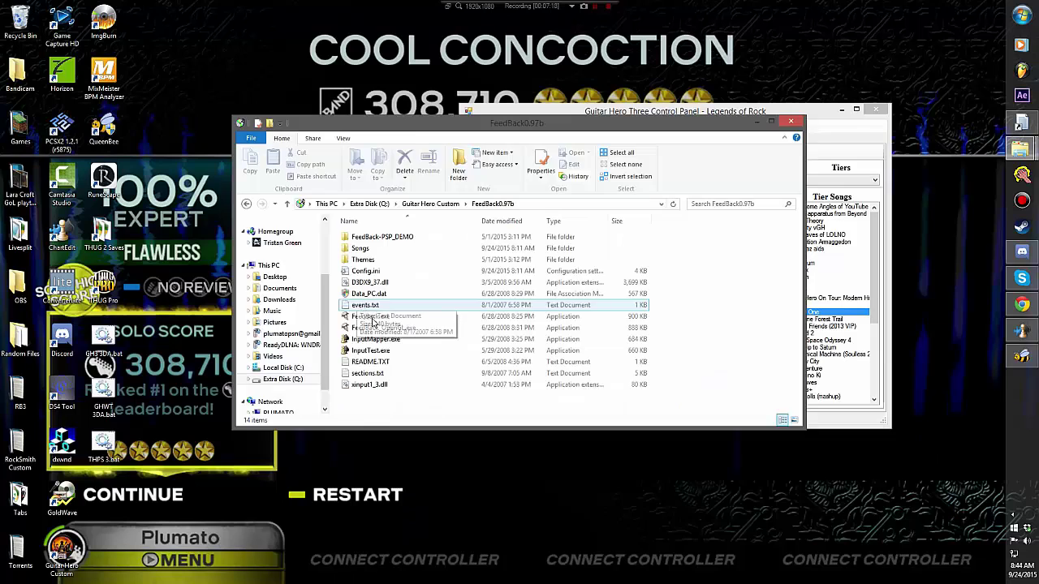
Step: Launch FeedBack.exe from the FeedBack0.97b folder, maximise the chart editor and dismiss its help screen
{"action": "double_click", "coordinate": [438, 318]}
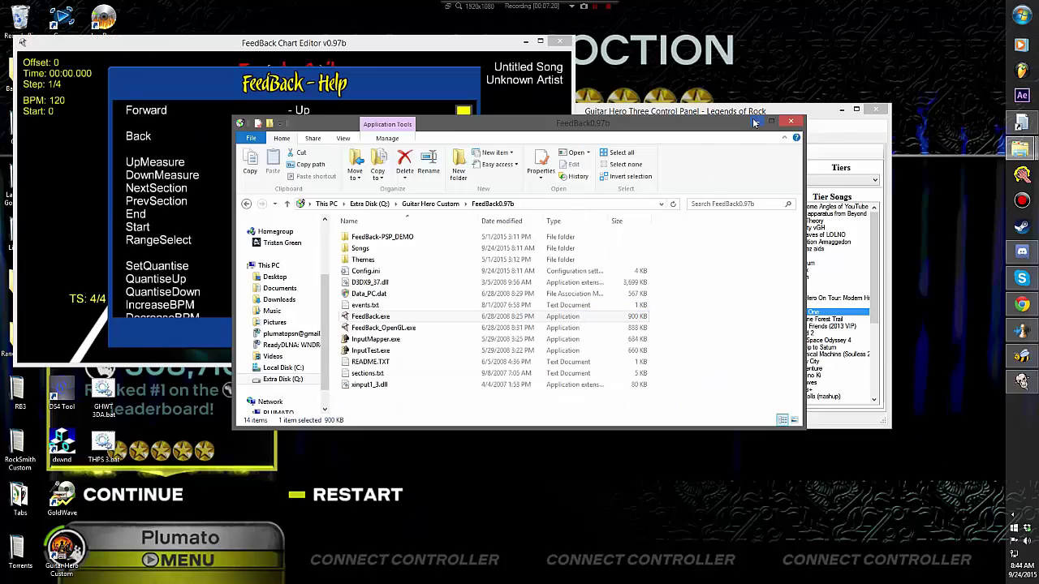
{"action": "left_click_drag", "start_coordinate": [329, 45], "coordinate": [456, 1]}
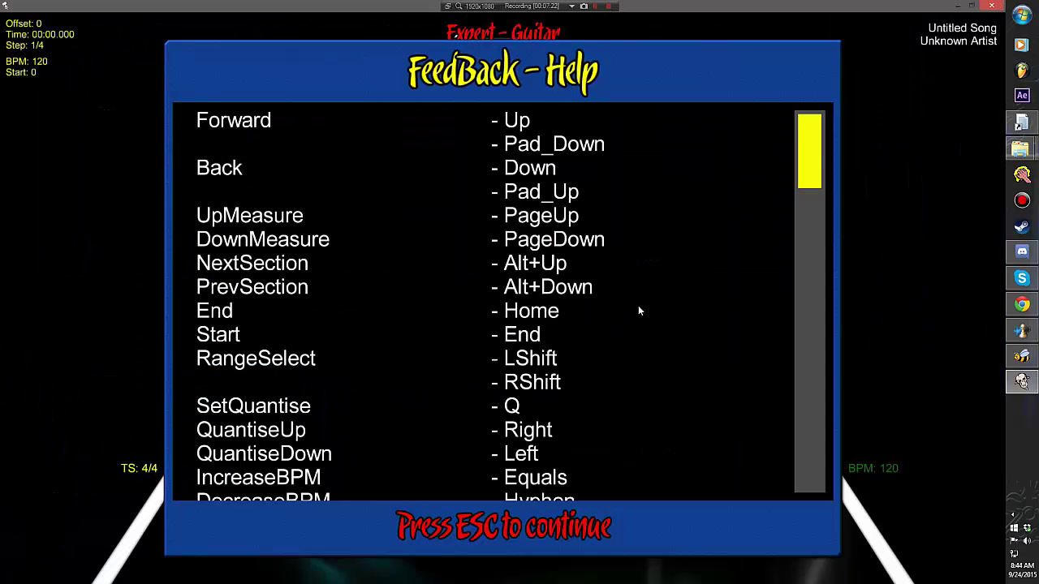
{"action": "key", "text": "Escape"}
Step: Open the ", To Convert To Have Tap Notes" folder in the Load Chart dialog to load the My insomnias chart
{"action": "key", "text": "Escape"}
{"action": "key", "text": "Return"}
{"action": "key", "text": "Up"}
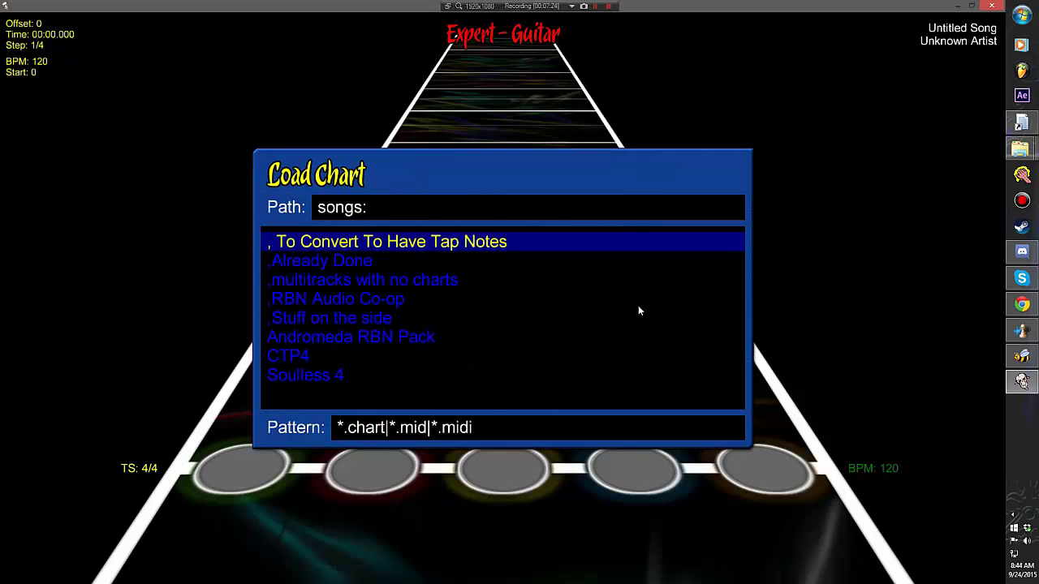
{"action": "key", "text": "Return"}
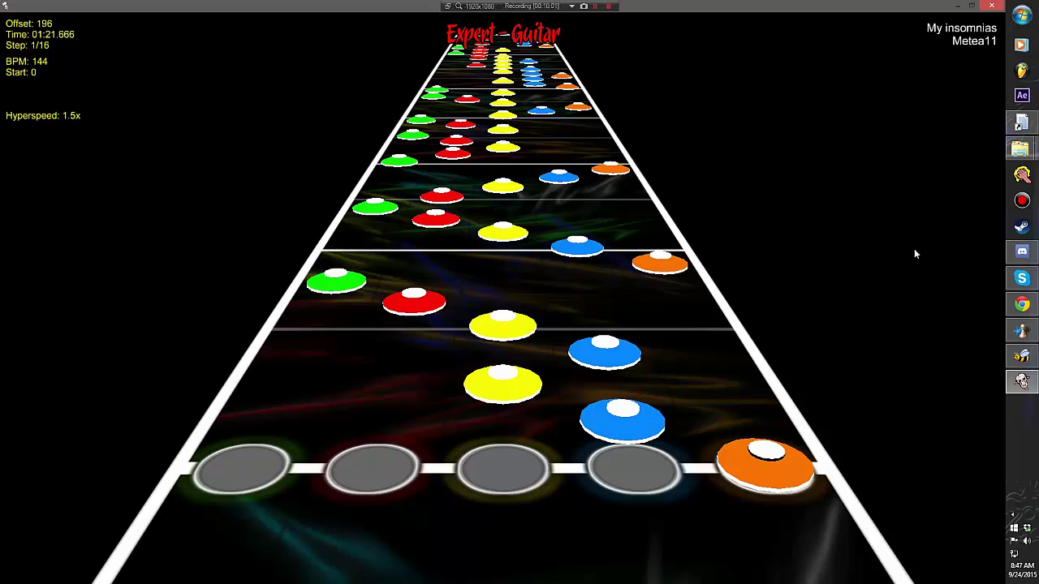
{"action": "key", "text": "f"}
{"action": "key", "text": "Delete"}
{"action": "key", "text": "Down"}
{"action": "key", "text": "Return"}
{"action": "key", "text": "e"}
{"action": "key", "text": "Escape"}
{"action": "key", "text": "shift+e"}
{"action": "key", "text": "Return"}
{"action": "key", "text": "Delete"}
{"action": "key", "text": "Down"}
{"action": "key", "text": "Return"}
Step: Add the track event "&" at offset 196 of the Expert Guitar chart and delete it again
{"action": "key", "text": "shift+e"}
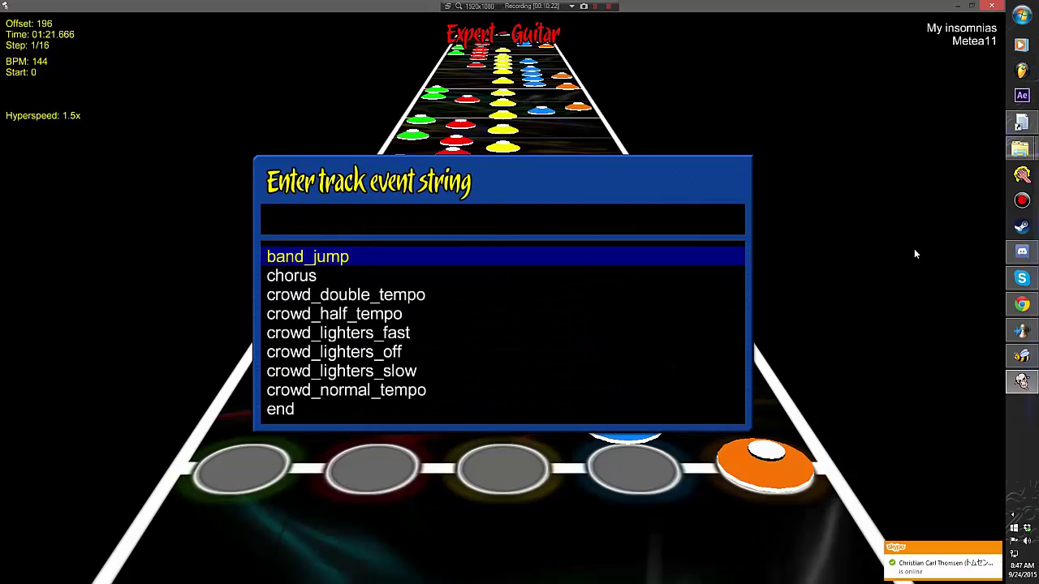
{"action": "type", "text": "&"}
{"action": "key", "text": "Return"}
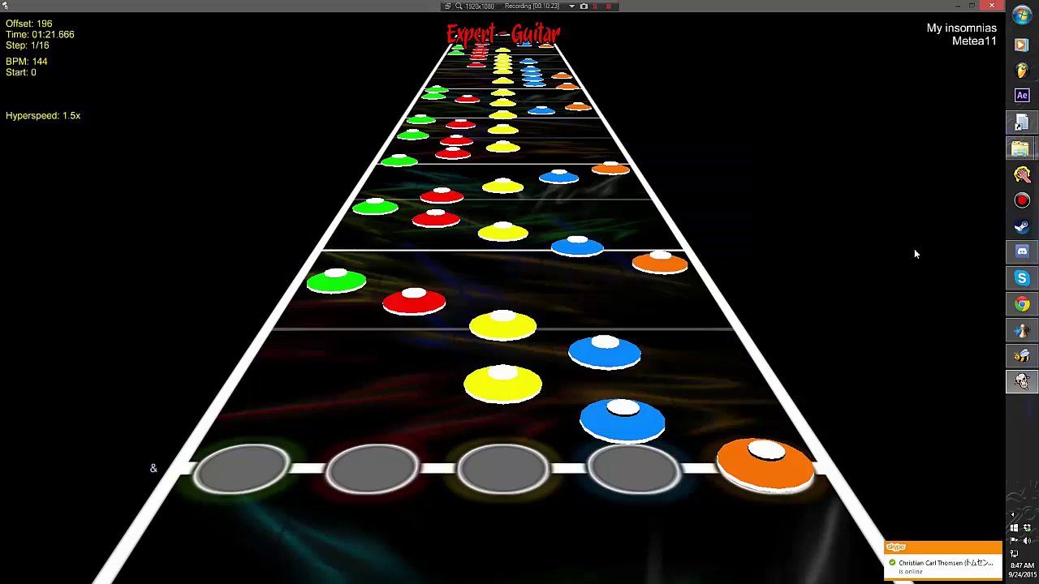
{"action": "key", "text": "Delete"}
{"action": "key", "text": "Down"}
{"action": "key", "text": "Return"}
Step: Add a T track event to the orange note at offset 196 and to the next note, using a 1/32 step
{"action": "key", "text": "shift+e"}
{"action": "type", "text": "T"}
{"action": "key", "text": "Return"}
{"action": "key", "text": "Up"}
{"action": "key", "text": "Right"}
{"action": "key", "text": "shift+e"}
{"action": "type", "text": "T"}
{"action": "key", "text": "Return"}
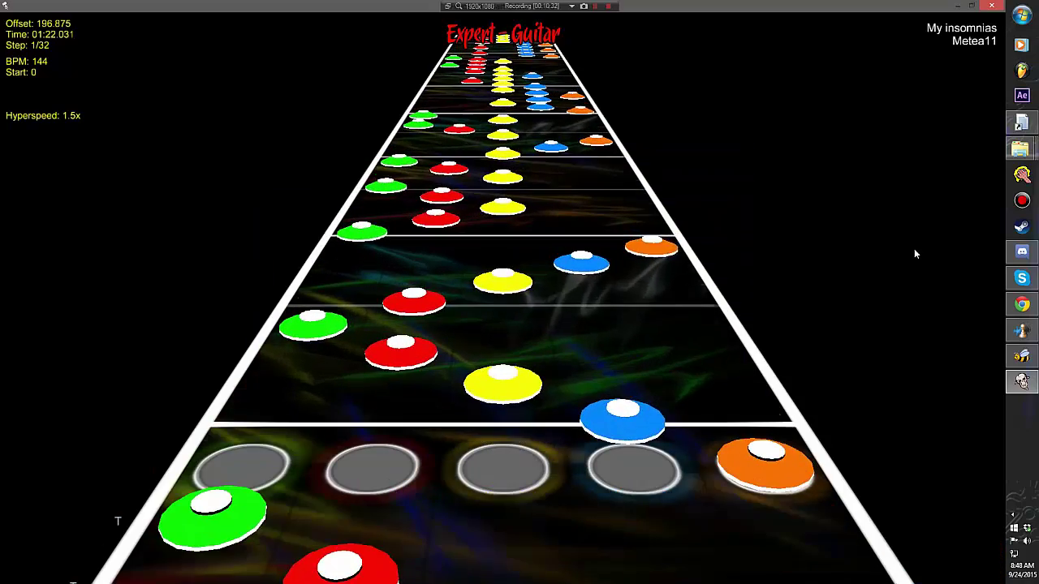
Step: Add T track events to the run of notes from offset 196.875 to 199.125
{"action": "key", "text": "shift+e"}
{"action": "type", "text": "T"}
{"action": "key", "text": "Return"}
{"action": "key", "text": "shift+e"}
{"action": "type", "text": "T"}
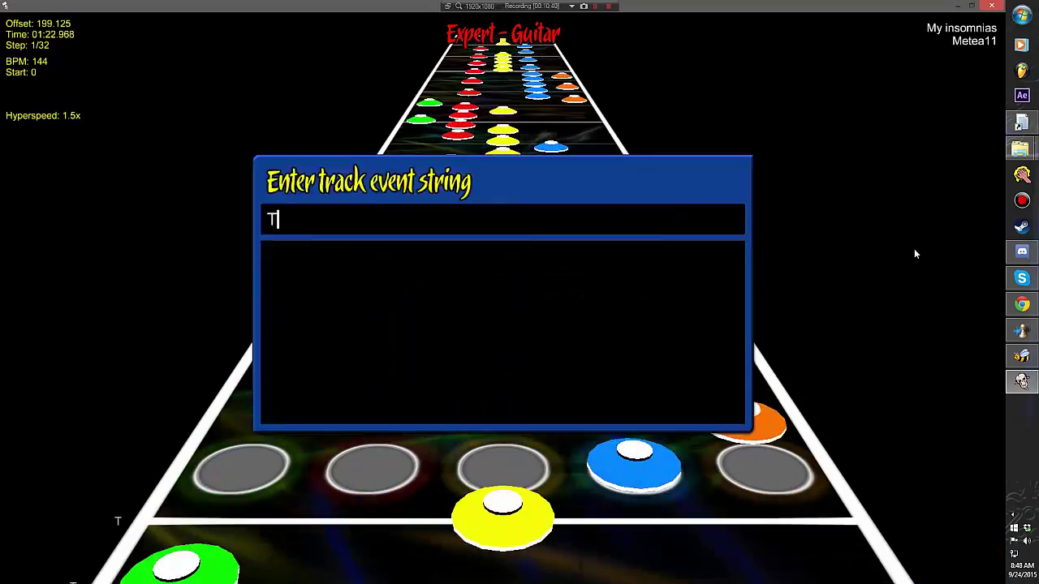
{"action": "key", "text": "BackSpace"}
{"action": "key", "text": "Escape"}
Step: Continue adding T track events to the notes up to and just past offset 201.875
{"action": "key", "text": "shift+e"}
{"action": "type", "text": "T"}
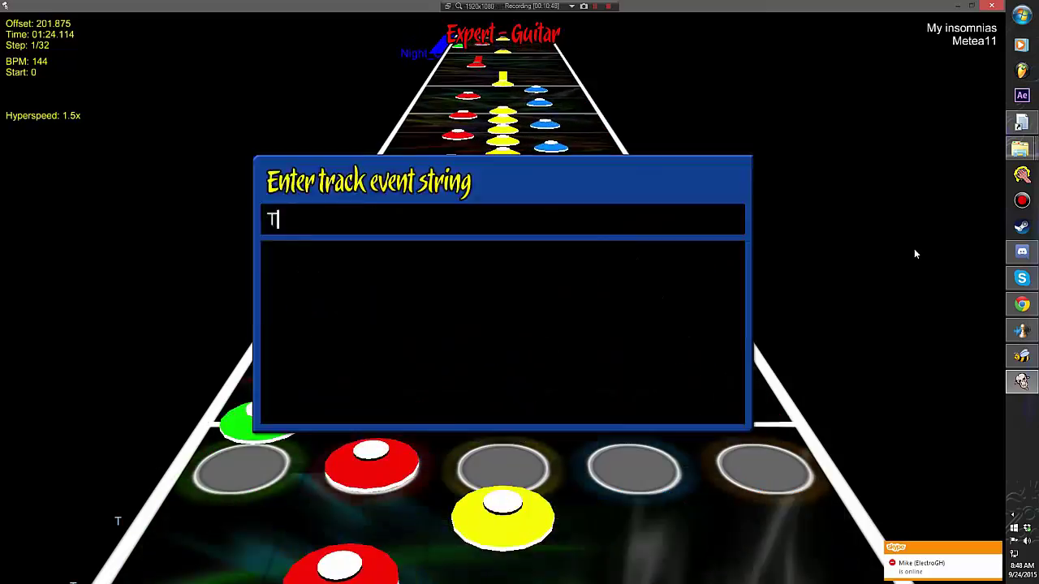
{"action": "key", "text": "Return"}
{"action": "key", "text": "Up"}
{"action": "key", "text": "shift+e"}
{"action": "type", "text": "T"}
{"action": "key", "text": "Return"}
Step: Add T track events to the fast note run from offset 216 through 217.167, using a 1/48 step
{"action": "key", "text": "Up"}
{"action": "key", "text": "Up"}
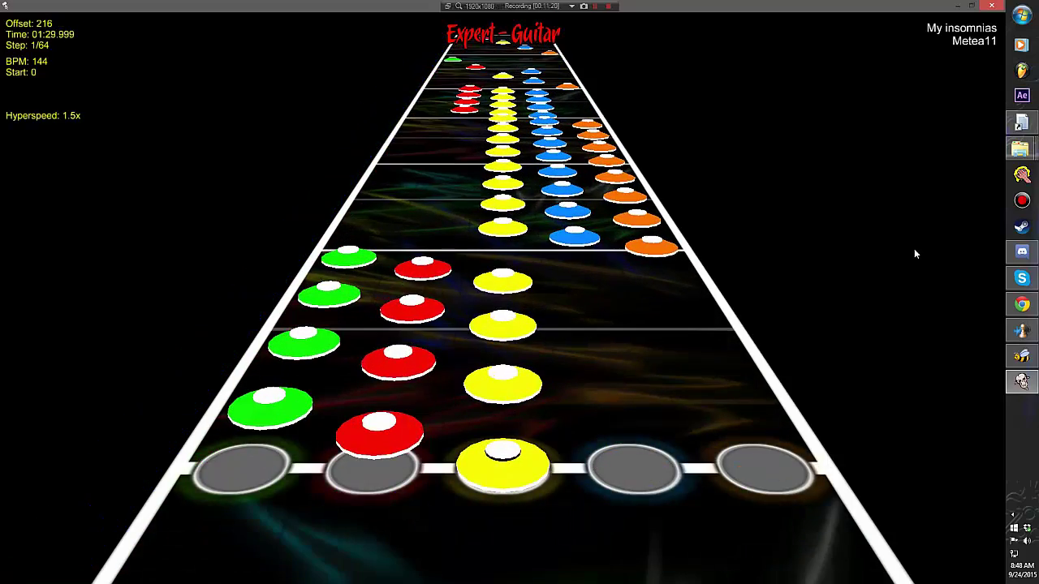
{"action": "key", "text": "e"}
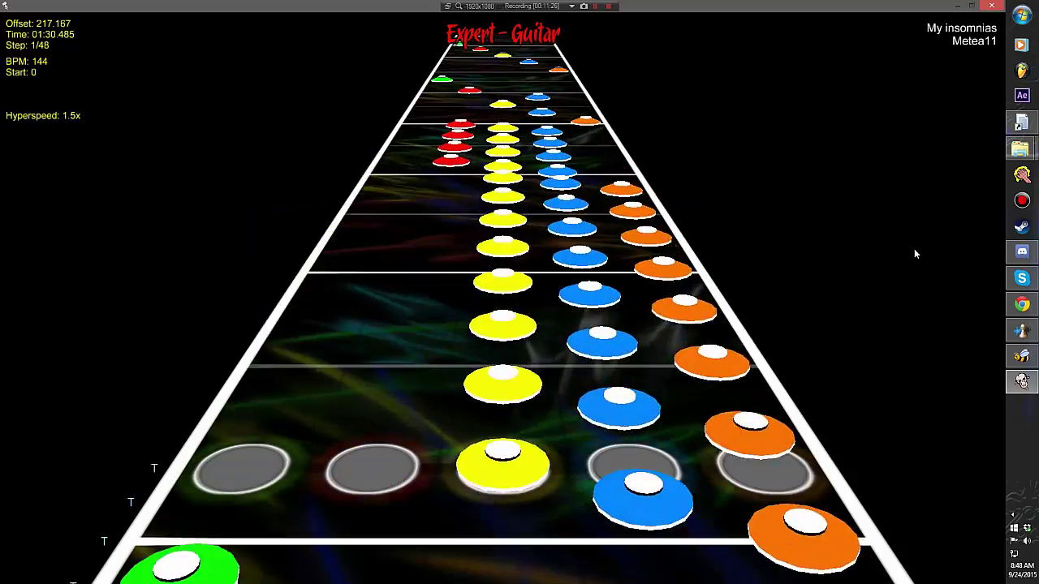
{"action": "key", "text": "e"}
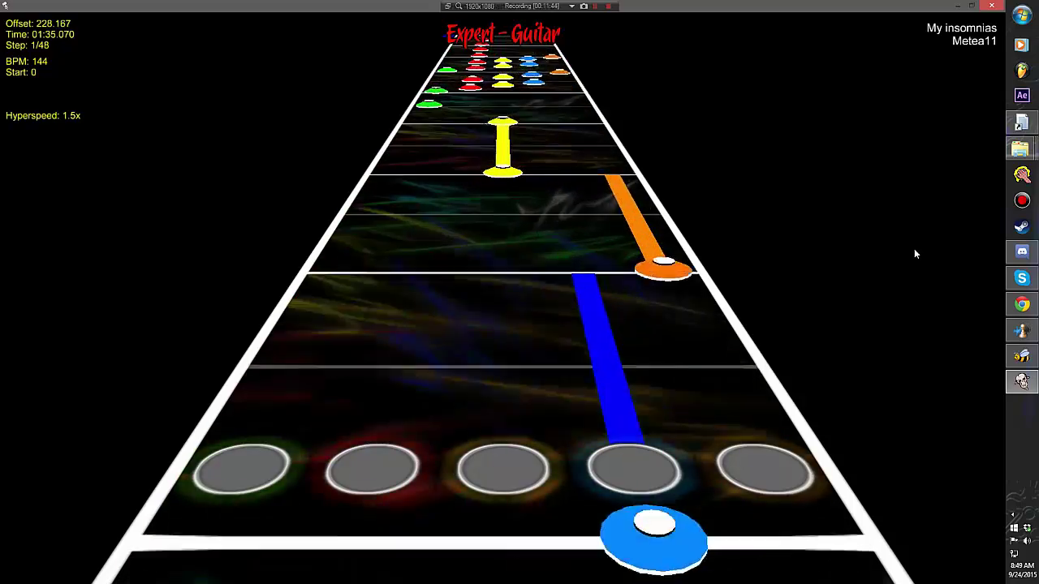
Step: Set the step to 1/16, add an F track event to the blue note at offset 240 and play the preceding passage
{"action": "key", "text": "Left"}
{"action": "key", "text": "Left"}
{"action": "key", "text": "Left"}
{"action": "key", "text": "Up"}
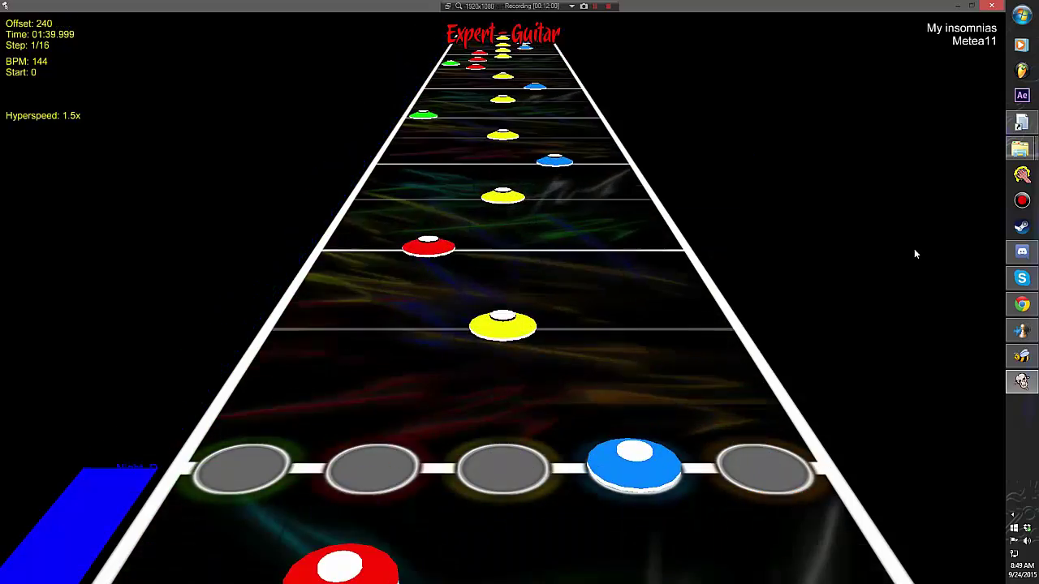
{"action": "key", "text": "Page_Down"}
{"action": "key", "text": "space"}
{"action": "key", "text": "space"}
{"action": "key", "text": "Page_Down"}
{"action": "key", "text": "Page_Down"}
{"action": "key", "text": "space"}
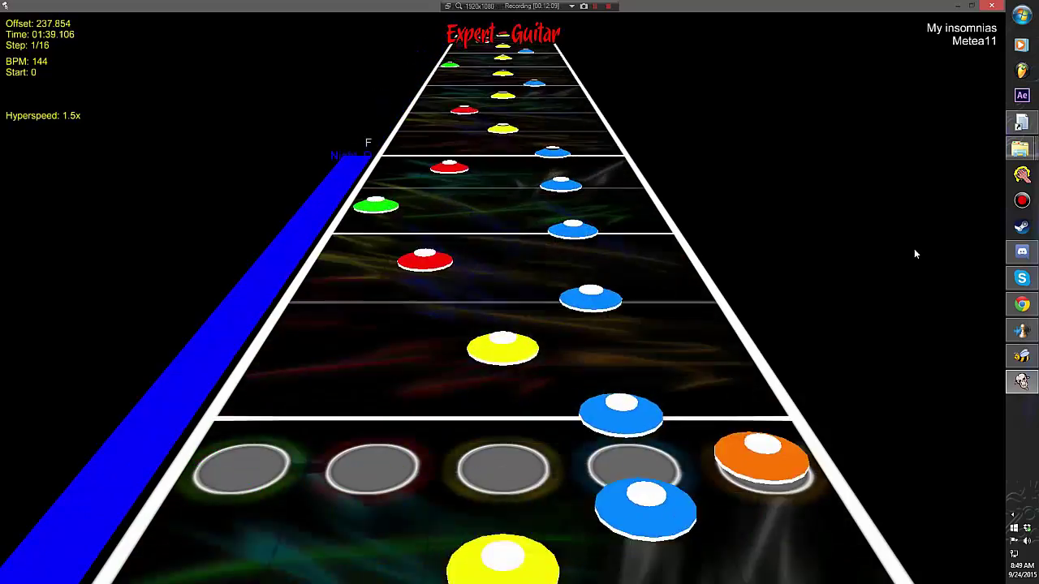
Step: Add F track events to the notes leading up to offset 240, including the red note at 239.75
{"action": "key", "text": "space"}
{"action": "key", "text": "Page_Down"}
{"action": "key", "text": "space"}
{"action": "key", "text": "space"}
{"action": "key", "text": "space"}
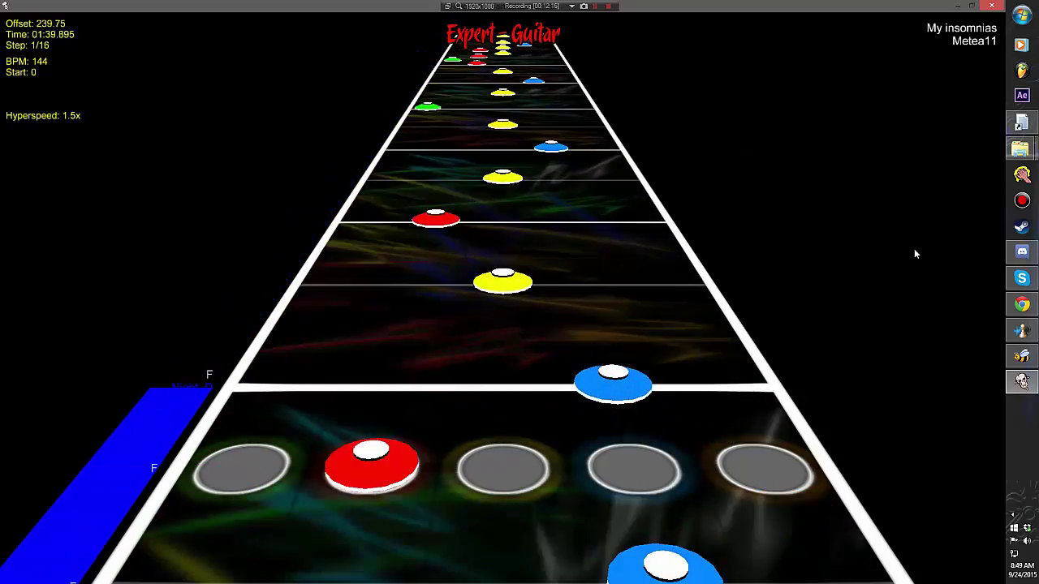
Step: Mark the notes from offset 238 to 239.75 with T track events instead of F and play the passage
{"action": "key", "text": "space"}
{"action": "key", "text": "space"}
{"action": "key", "text": "space"}
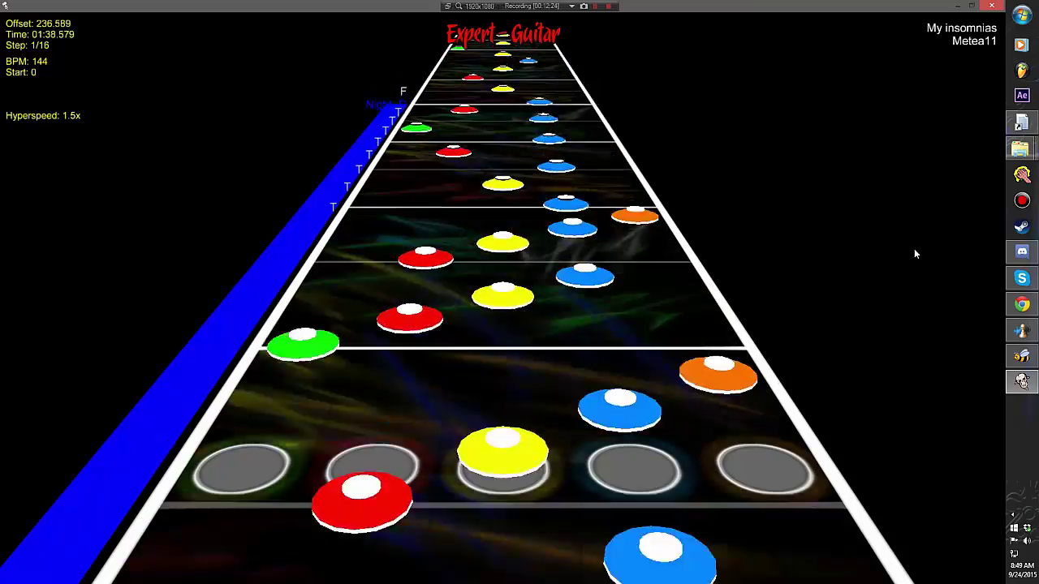
{"action": "key", "text": "space"}
{"action": "key", "text": "space"}
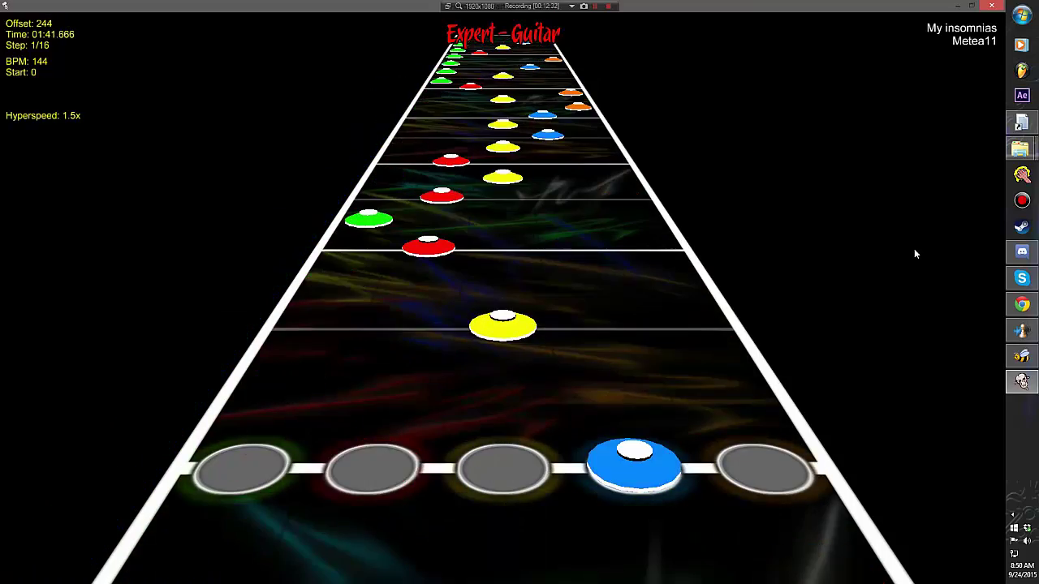
{"action": "key", "text": "space"}
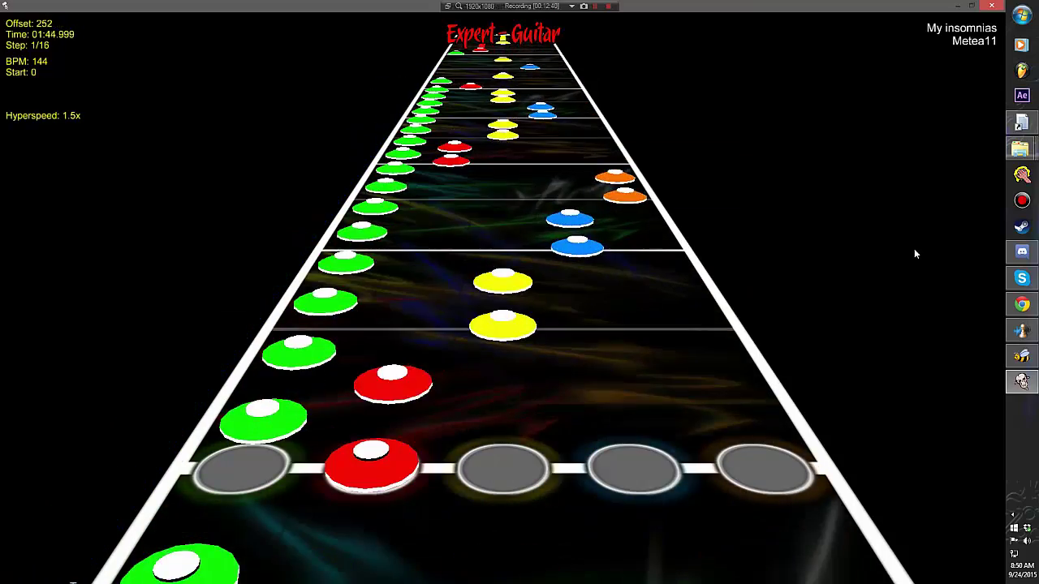
Step: Set the step to 1/32 and add T track events to the two-note patterns from offset 252 to 255
{"action": "key", "text": "Right"}
{"action": "type", "text": "eT"}
{"action": "key", "text": "Return"}
{"action": "key", "text": "Up"}
{"action": "key", "text": "Up"}
{"action": "key", "text": "Up"}
{"action": "key", "text": "Up"}
{"action": "key", "text": "Up"}
{"action": "key", "text": "Up"}
{"action": "key", "text": "Up"}
{"action": "key", "text": "Up"}
{"action": "type", "text": "eT"}
{"action": "key", "text": "Return"}
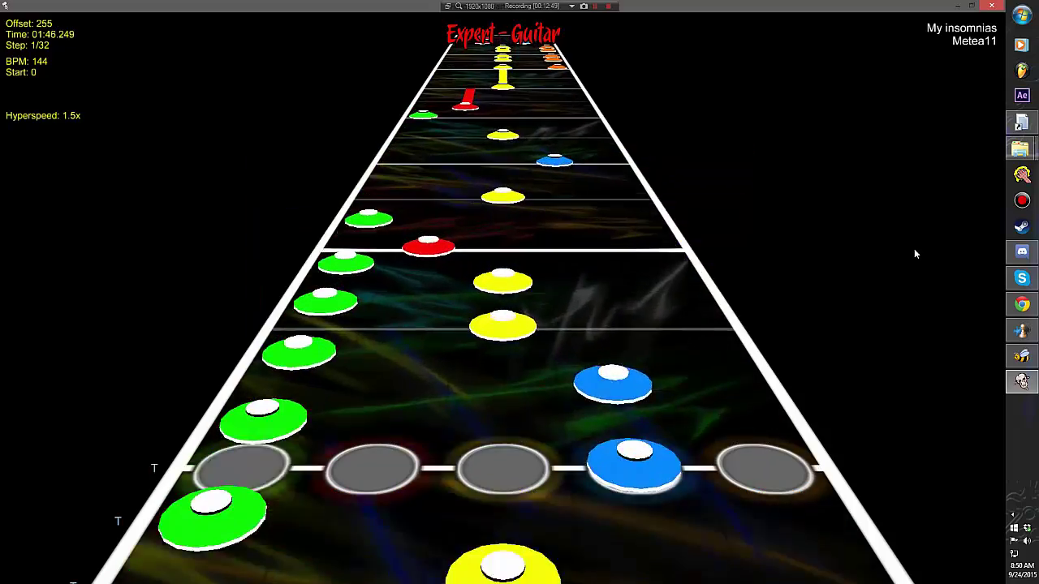
Step: Extend the T track events to the remaining notes of the pattern after offset 255
{"action": "key", "text": "Up"}
{"action": "key", "text": "Up"}
{"action": "key", "text": "Up"}
{"action": "key", "text": "Up"}
{"action": "key", "text": "Up"}
{"action": "key", "text": "Up"}
{"action": "key", "text": "Up"}
{"action": "type", "text": "eT"}
{"action": "key", "text": "Return"}
Step: Set the step to 1/16 and play the chart onward from the T-marked pattern to about offset 272
{"action": "key", "text": "Down"}
{"action": "key", "text": "Down"}
{"action": "key", "text": "Down"}
{"action": "key", "text": "Down"}
{"action": "key", "text": "Down"}
{"action": "key", "text": "Down"}
{"action": "key", "text": "Down"}
{"action": "key", "text": "Down"}
{"action": "key", "text": "space"}
{"action": "key", "text": "space"}
{"action": "key", "text": "Left"}
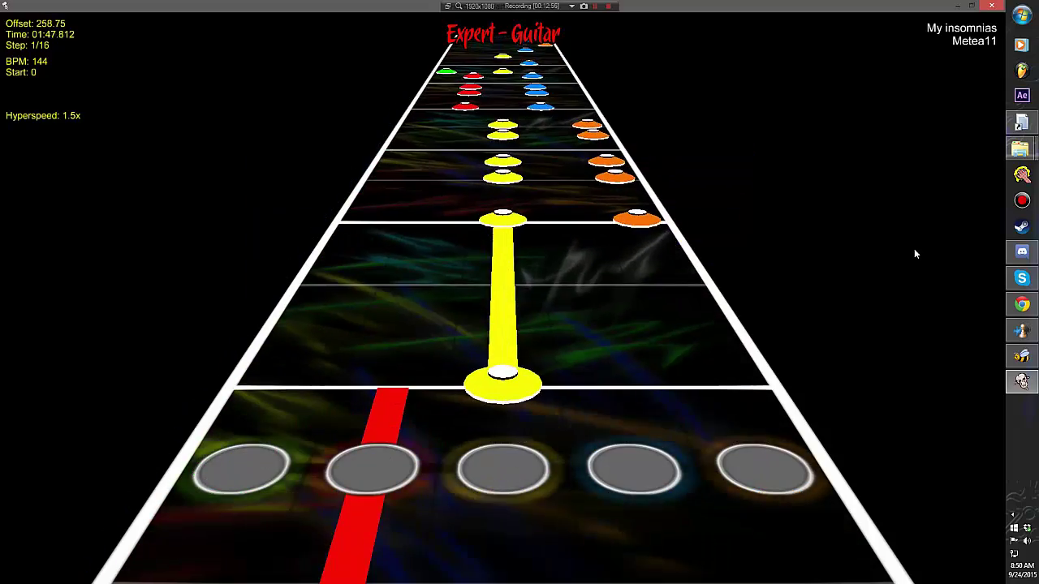
{"action": "key", "text": "space"}
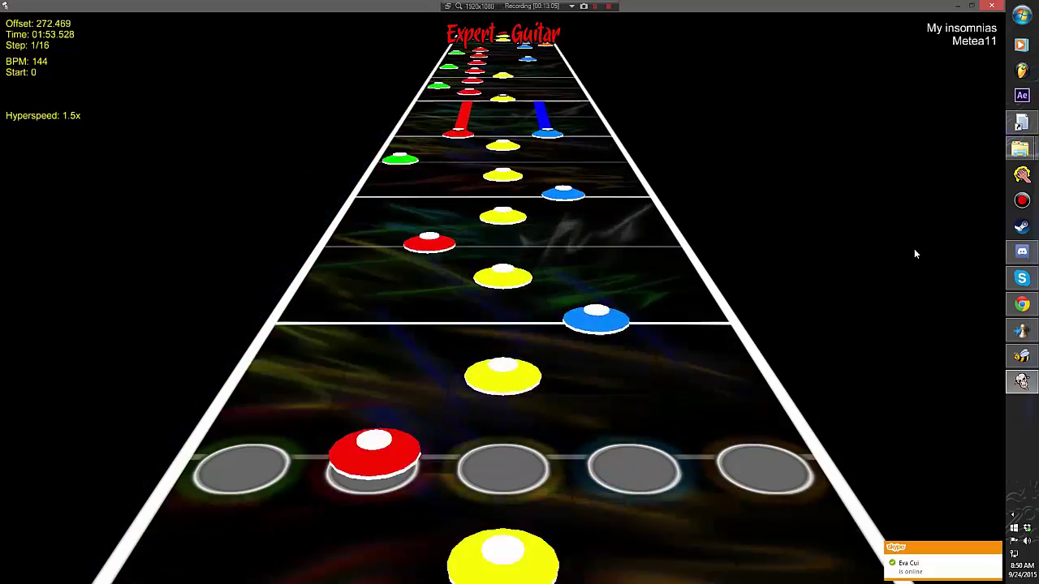
{"action": "key", "text": "space"}
Step: Add the track event F to the red and blue chord at offset 275
{"action": "key", "text": "Down"}
{"action": "key", "text": "Down"}
{"action": "key", "text": "Down"}
{"action": "key", "text": "Down"}
{"action": "key", "text": "Down"}
{"action": "key", "text": "Down"}
{"action": "key", "text": "Down"}
{"action": "key", "text": "Down"}
{"action": "key", "text": "Down"}
{"action": "key", "text": "Down"}
{"action": "key", "text": "Down"}
{"action": "key", "text": "Down"}
{"action": "key", "text": "Down"}
{"action": "key", "text": "Down"}
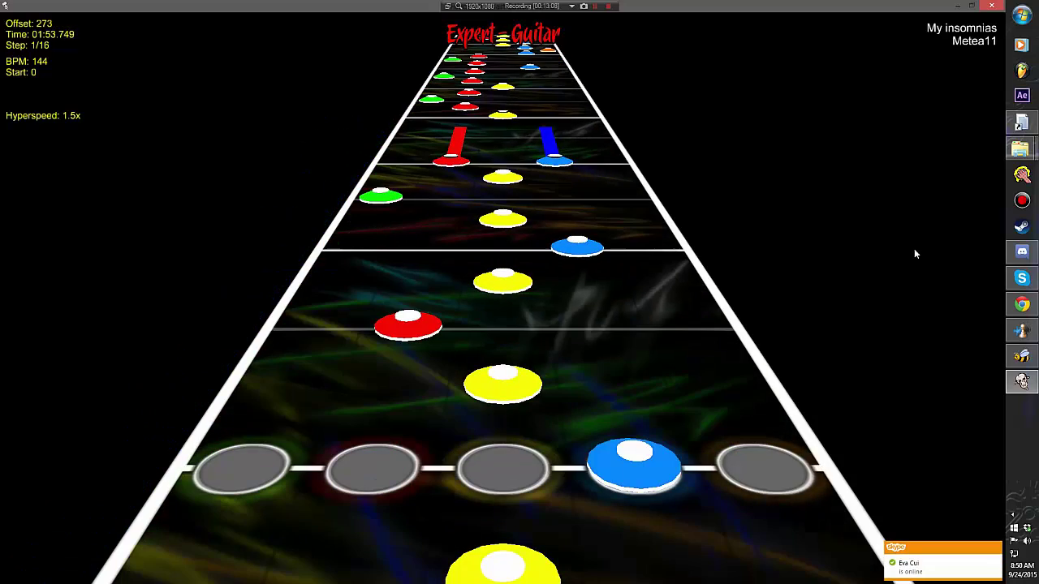
{"action": "key", "text": "Up"}
{"action": "key", "text": "Up"}
{"action": "key", "text": "Up"}
{"action": "key", "text": "Up"}
{"action": "key", "text": "Up"}
{"action": "key", "text": "Up"}
{"action": "key", "text": "Up"}
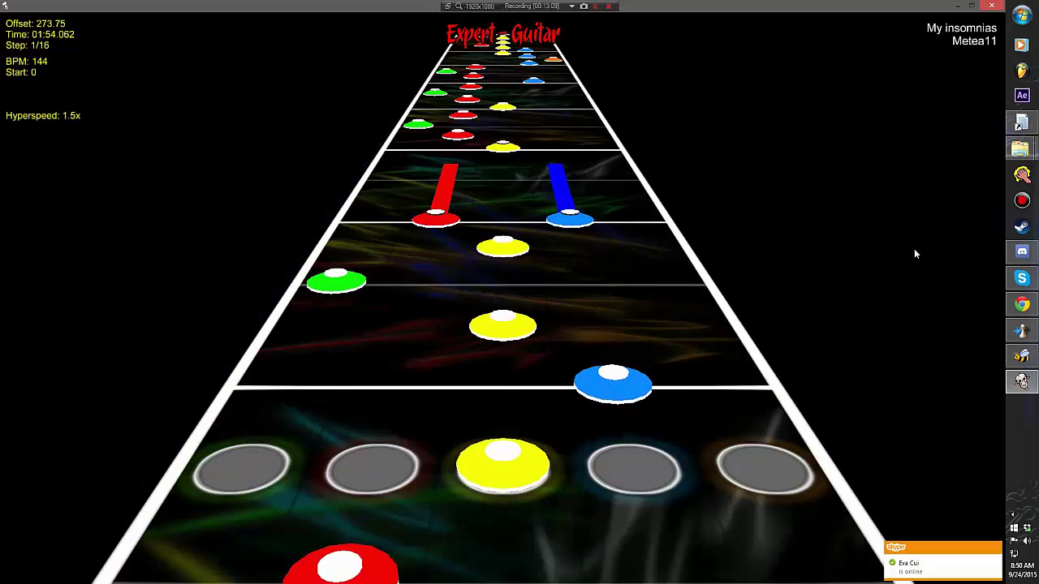
{"action": "key", "text": "Up"}
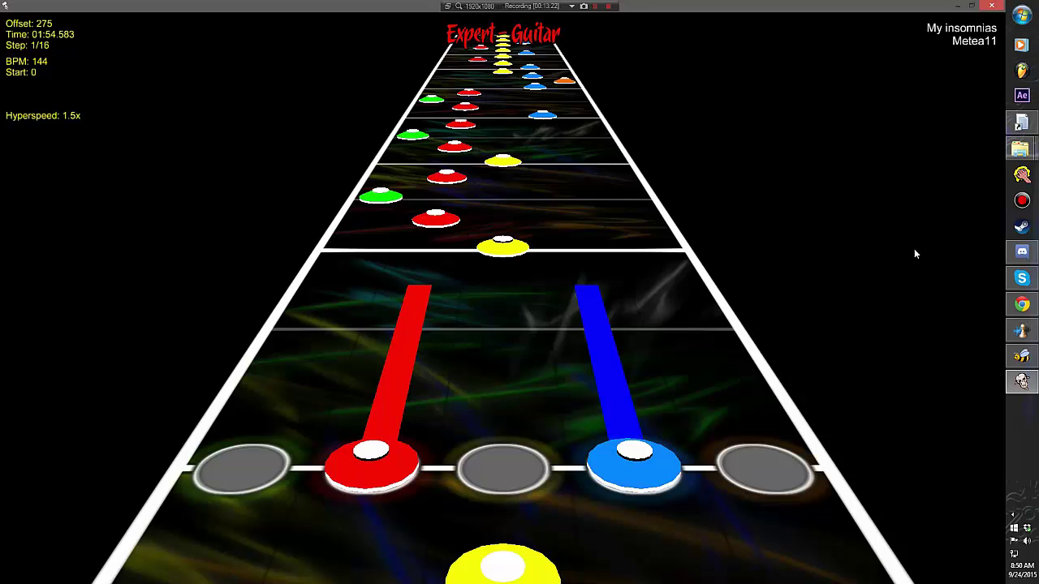
{"action": "type", "text": "tFFF"}
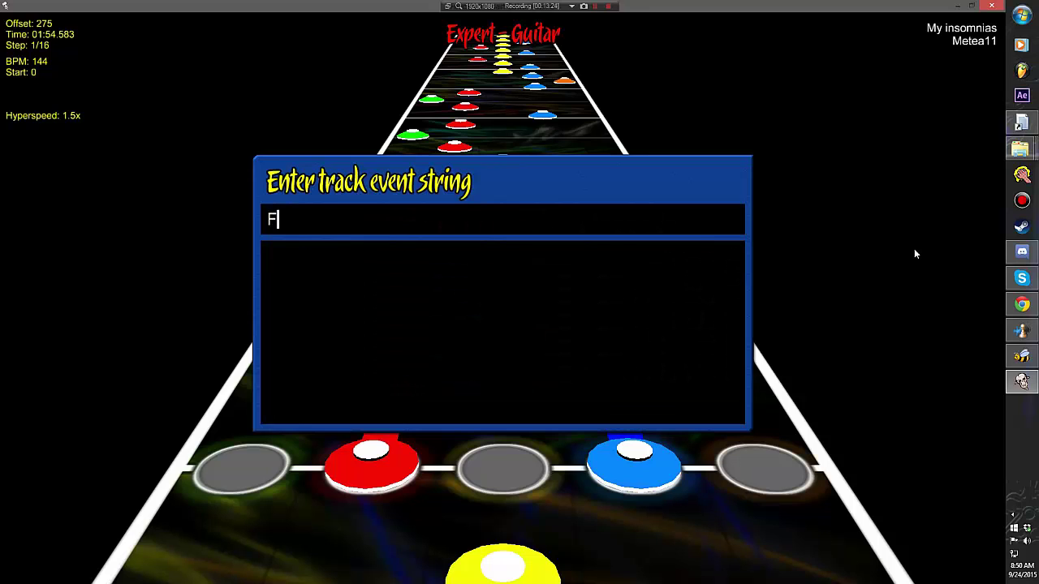
{"action": "key", "text": "BackSpace"}
{"action": "key", "text": "BackSpace"}
{"action": "key", "text": "Return"}
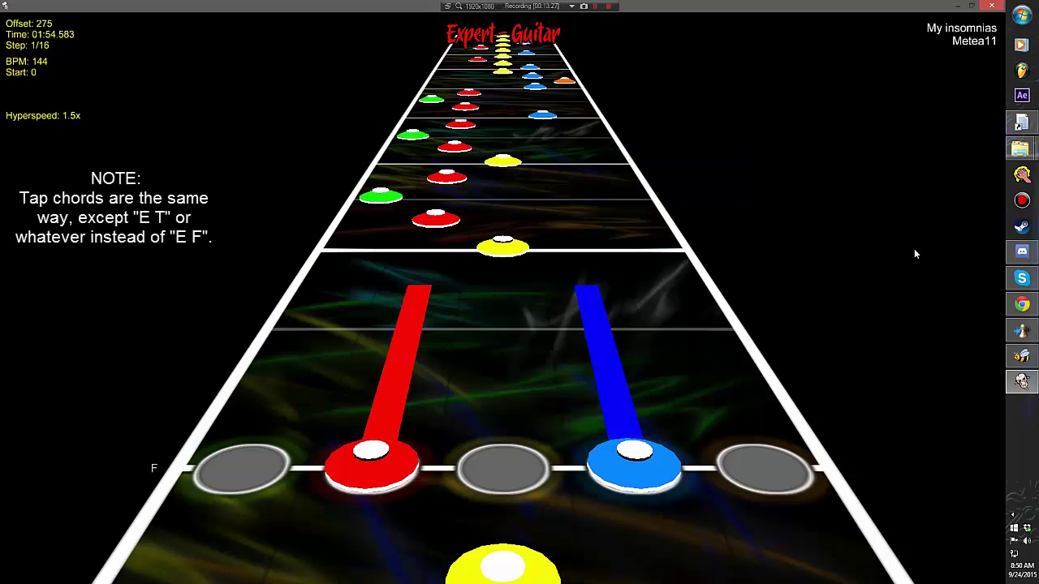
Step: Add the track event F to the yellow note at offset 276 and remove it again
{"action": "key", "text": "Up"}
{"action": "key", "text": "Up"}
{"action": "key", "text": "Up"}
{"action": "key", "text": "Up"}
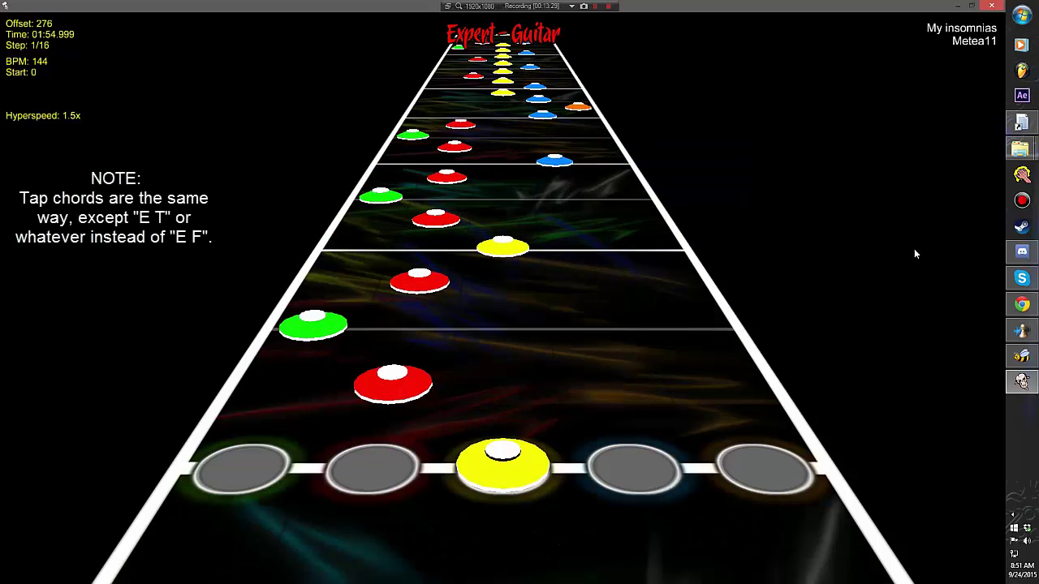
{"action": "key", "text": "t"}
{"action": "key", "text": "Return"}
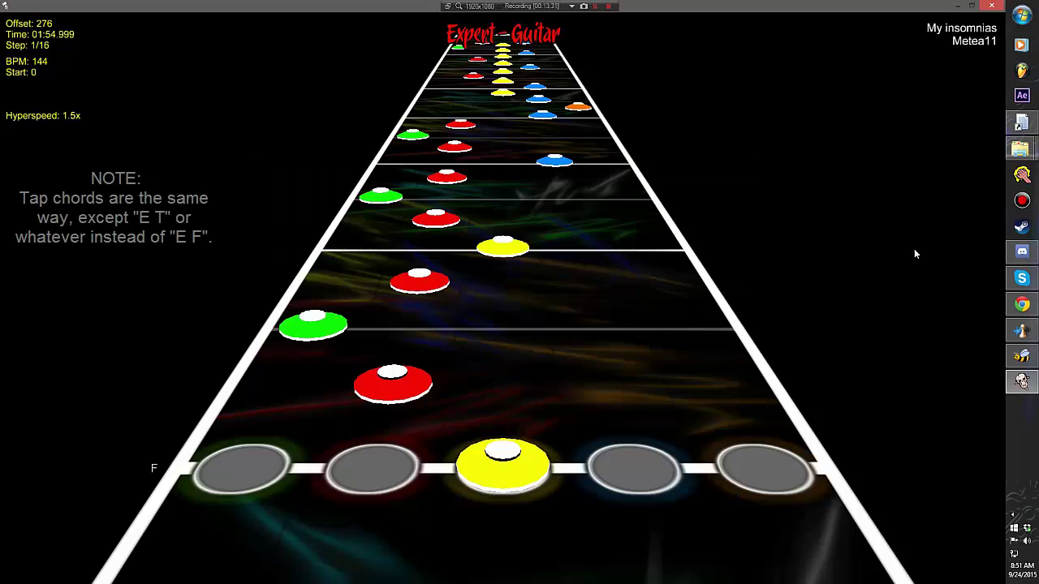
{"action": "key", "text": "Delete"}
{"action": "key", "text": "Down"}
{"action": "key", "text": "Return"}
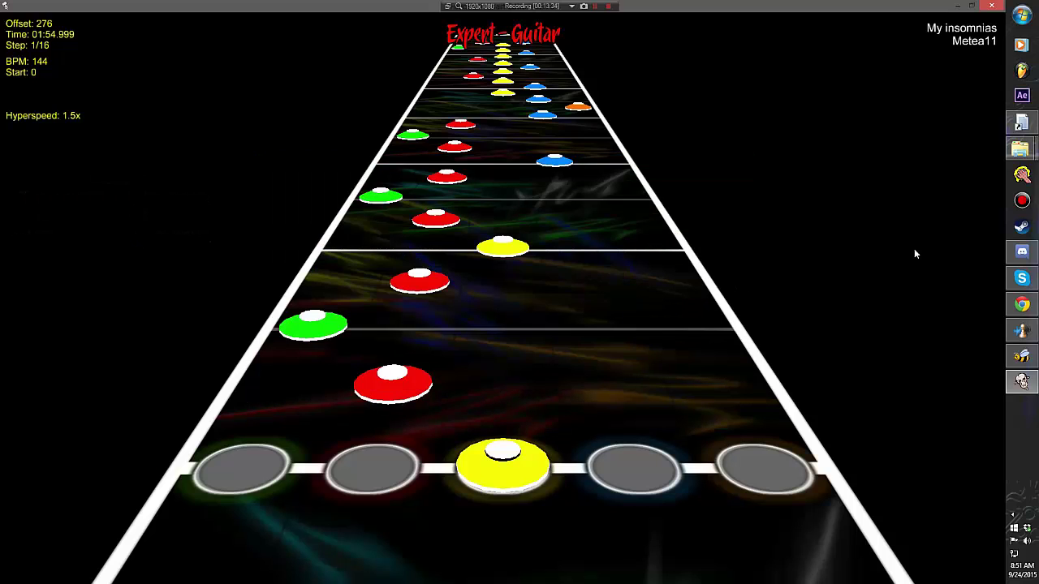
Step: Play and look through the chart from the forced chord around offset 275 to the fast note runs near offset 348
{"action": "scroll", "coordinate": [914, 254], "scroll_direction": "up", "scroll_amount": 1}
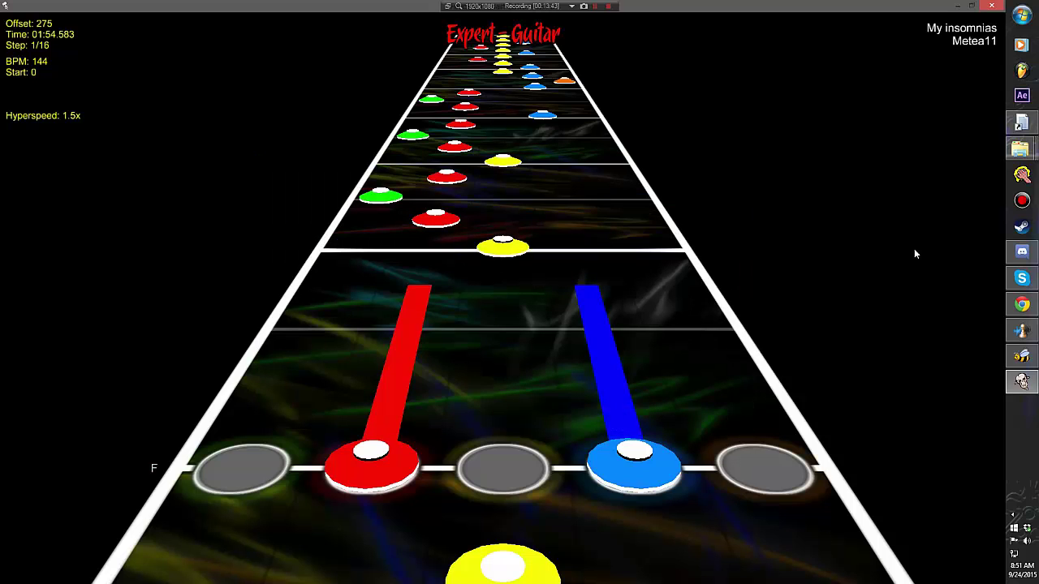
{"action": "scroll", "coordinate": [914, 254], "scroll_direction": "up", "scroll_amount": 1}
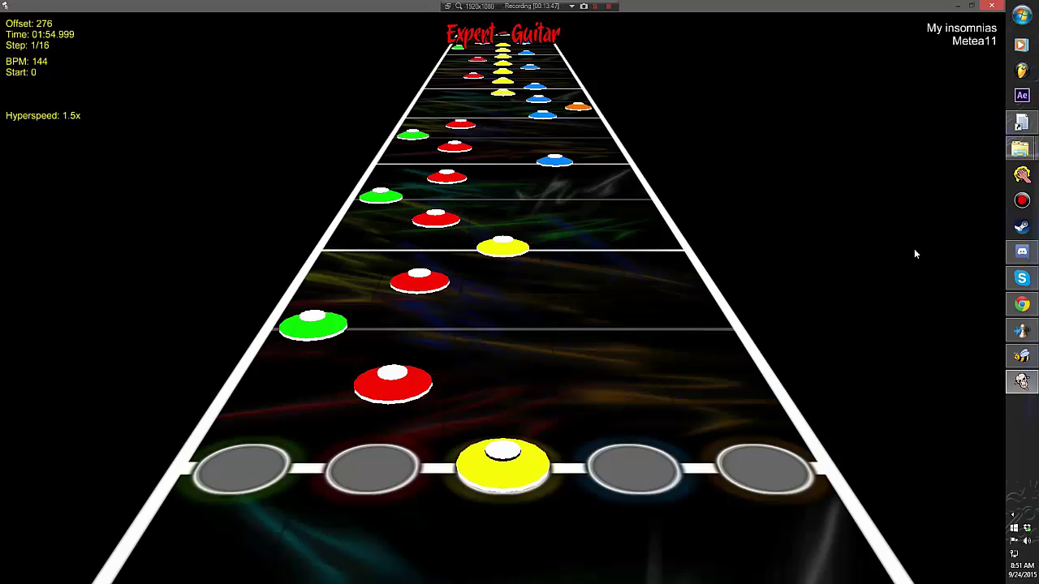
{"action": "scroll", "coordinate": [914, 253], "scroll_direction": "down", "scroll_amount": 4}
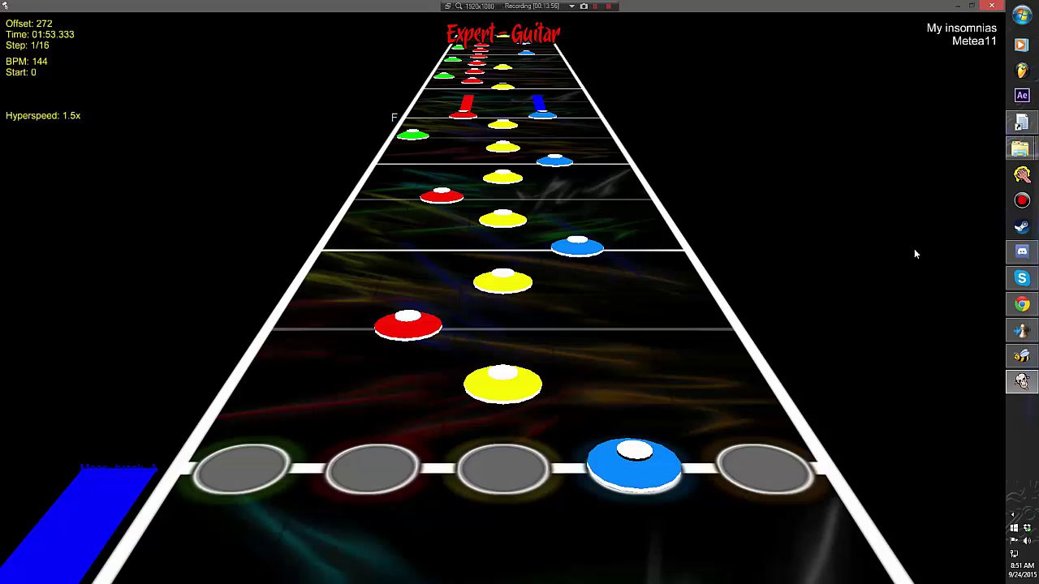
{"action": "key", "text": "space"}
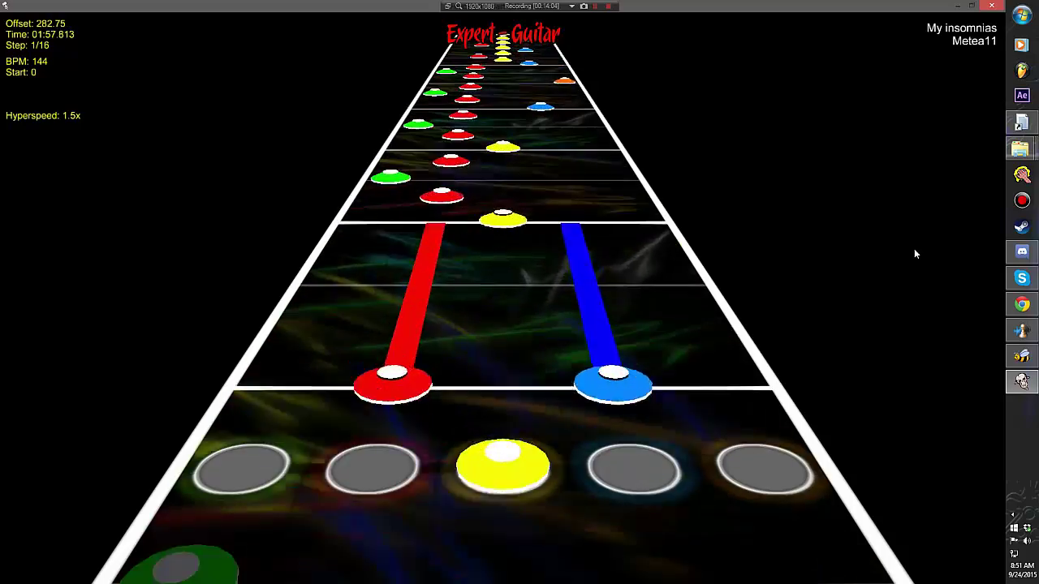
{"action": "scroll", "coordinate": [914, 253], "scroll_direction": "up", "scroll_amount": 1}
{"action": "scroll", "coordinate": [914, 253], "scroll_direction": "up", "scroll_amount": 15}
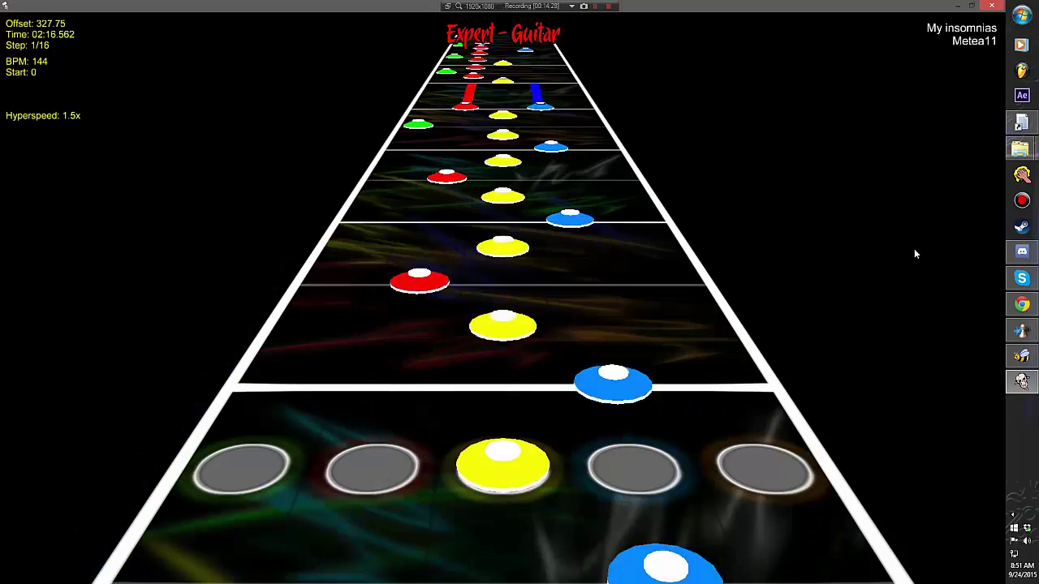
{"action": "scroll", "coordinate": [914, 254], "scroll_direction": "up", "scroll_amount": 3}
{"action": "scroll", "coordinate": [914, 254], "scroll_direction": "down", "scroll_amount": 13}
{"action": "scroll", "coordinate": [913, 254], "scroll_direction": "up", "scroll_amount": 10}
{"action": "scroll", "coordinate": [914, 254], "scroll_direction": "down", "scroll_amount": 8}
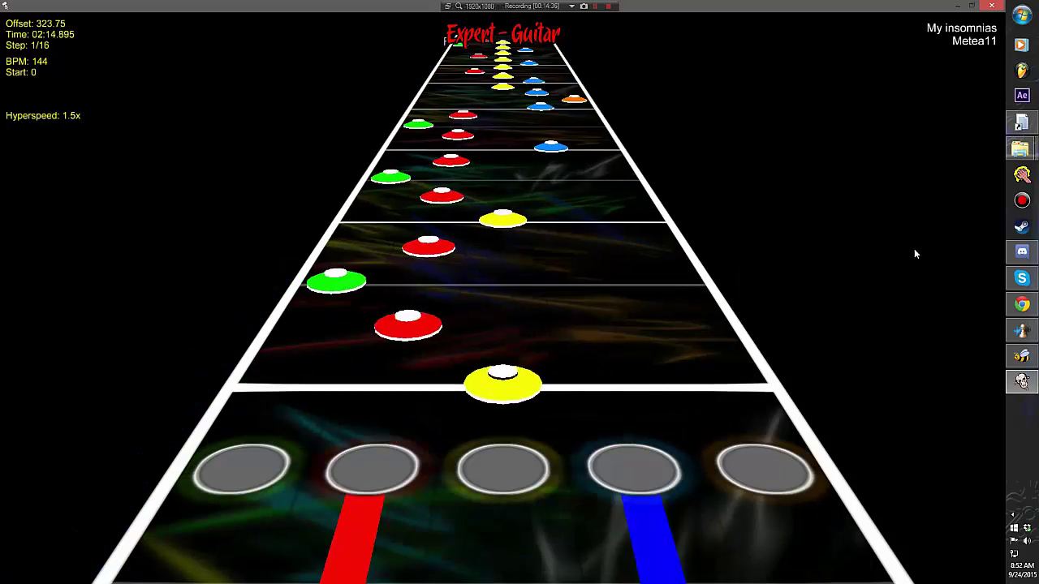
{"action": "scroll", "coordinate": [913, 254], "scroll_direction": "up", "scroll_amount": 3}
{"action": "scroll", "coordinate": [913, 254], "scroll_direction": "down", "scroll_amount": 4}
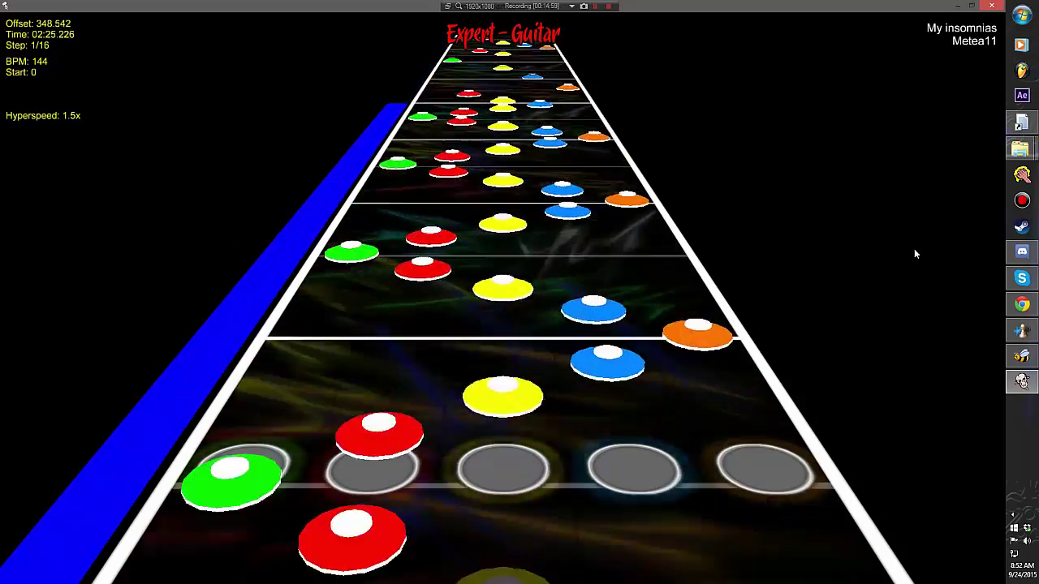
Step: Set the step to 1/32 and add T track events to the fast notes up to and beyond offset 349.875
{"action": "key", "text": "t"}
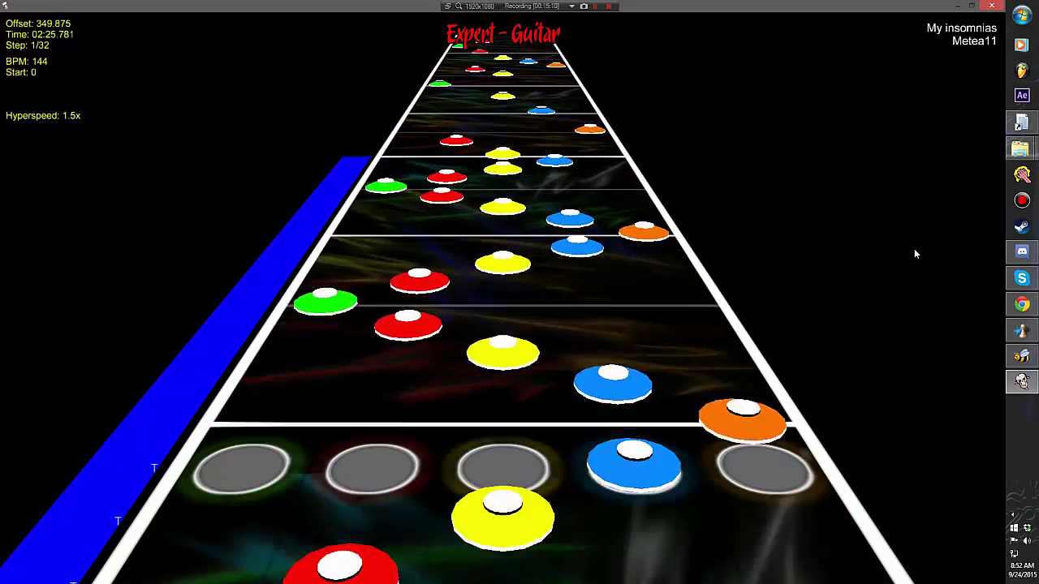
{"action": "type", "text": "tT"}
{"action": "key", "text": "Return"}
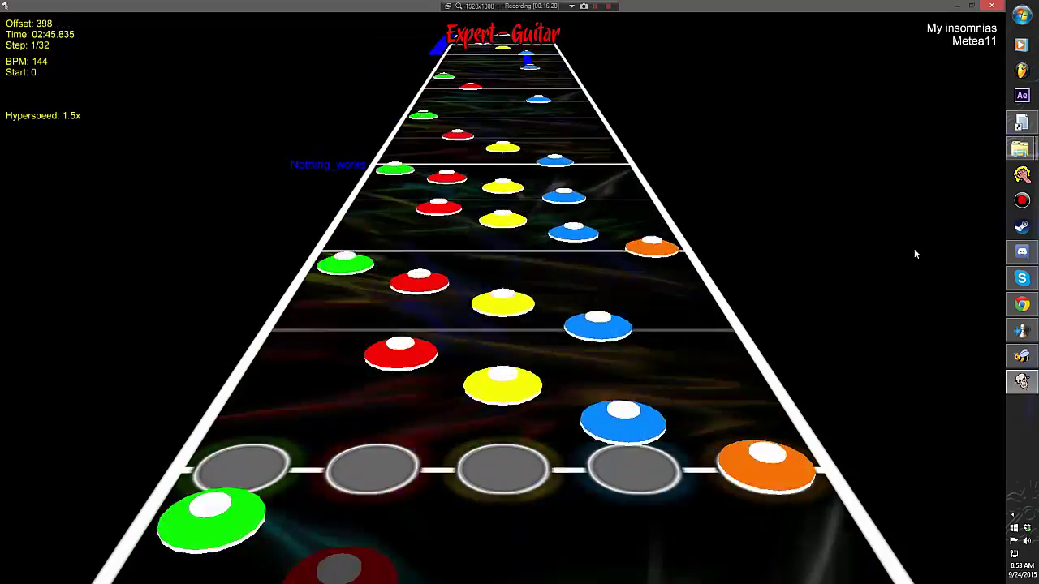
Step: Add F track events to the run of overlapping notes up to offset 389
{"action": "key", "text": "Up"}
{"action": "key", "text": "Up"}
{"action": "key", "text": "Up"}
{"action": "key", "text": "e"}
{"action": "key", "text": "Return"}
{"action": "key", "text": "Up"}
{"action": "key", "text": "Up"}
{"action": "key", "text": "Up"}
{"action": "key", "text": "Up"}
{"action": "key", "text": "Up"}
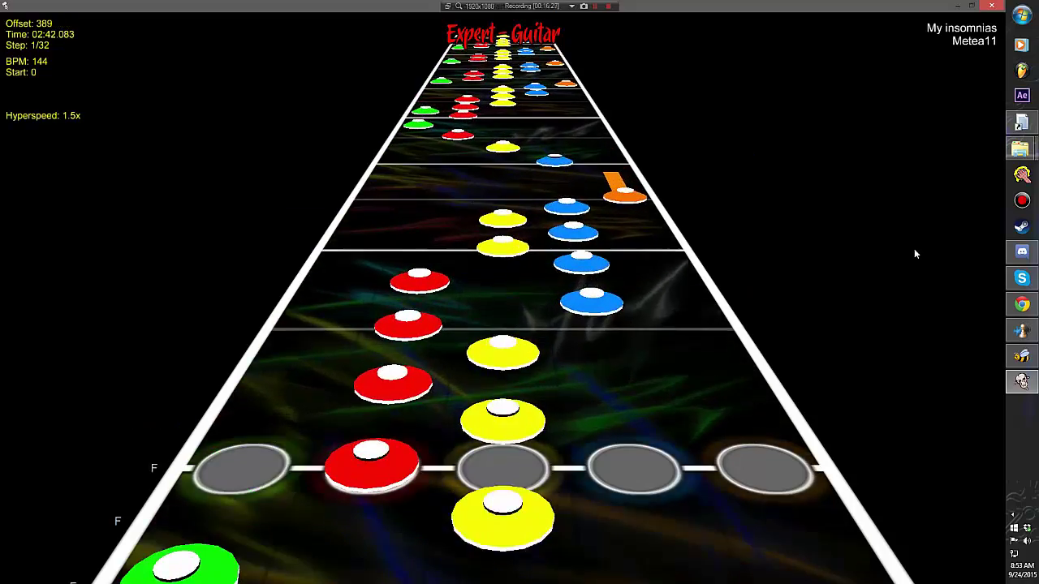
Step: Replace the F track events in that run with T and continue the T events to the red note at offset 389.25
{"action": "key", "text": "Down"}
{"action": "key", "text": "Down"}
{"action": "key", "text": "Down"}
{"action": "key", "text": "Down"}
{"action": "key", "text": "Down"}
{"action": "key", "text": "Down"}
{"action": "key", "text": "Down"}
{"action": "key", "text": "Down"}
{"action": "key", "text": "Up"}
{"action": "key", "text": "Up"}
{"action": "key", "text": "Up"}
{"action": "key", "text": "Up"}
{"action": "type", "text": "eT"}
{"action": "key", "text": "Return"}
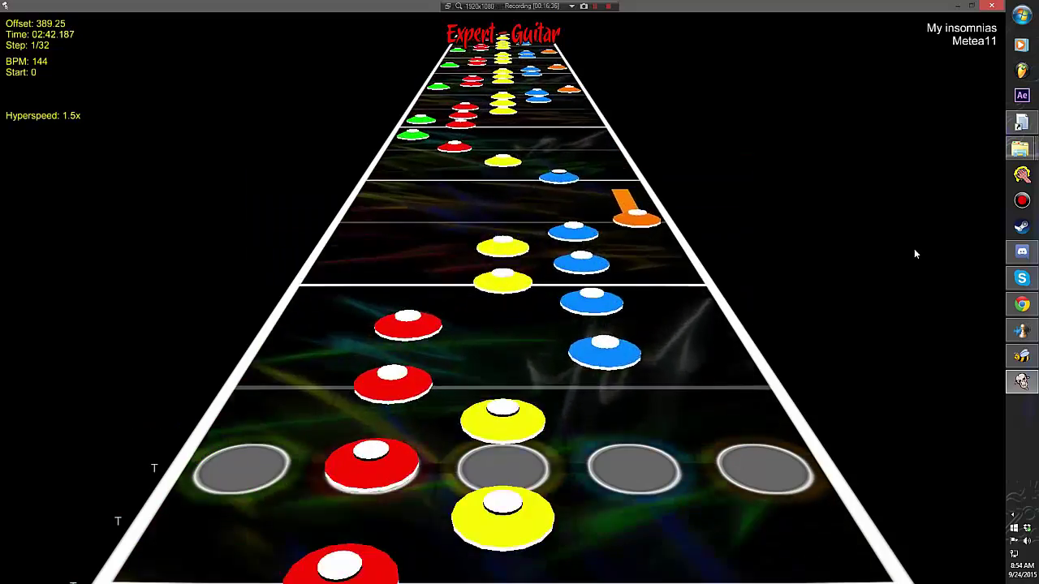
{"action": "type", "text": "eT"}
{"action": "key", "text": "Return"}
Step: Look back through the chart to the earlier T-marked section near offset 234, and return to about offset 384
{"action": "key", "text": "Page_Down"}
{"action": "key", "text": "Page_Down"}
{"action": "key", "text": "Page_Down"}
{"action": "key", "text": "Page_Down"}
{"action": "key", "text": "Page_Down"}
{"action": "key", "text": "Page_Down"}
{"action": "key", "text": "Page_Down"}
{"action": "key", "text": "Page_Down"}
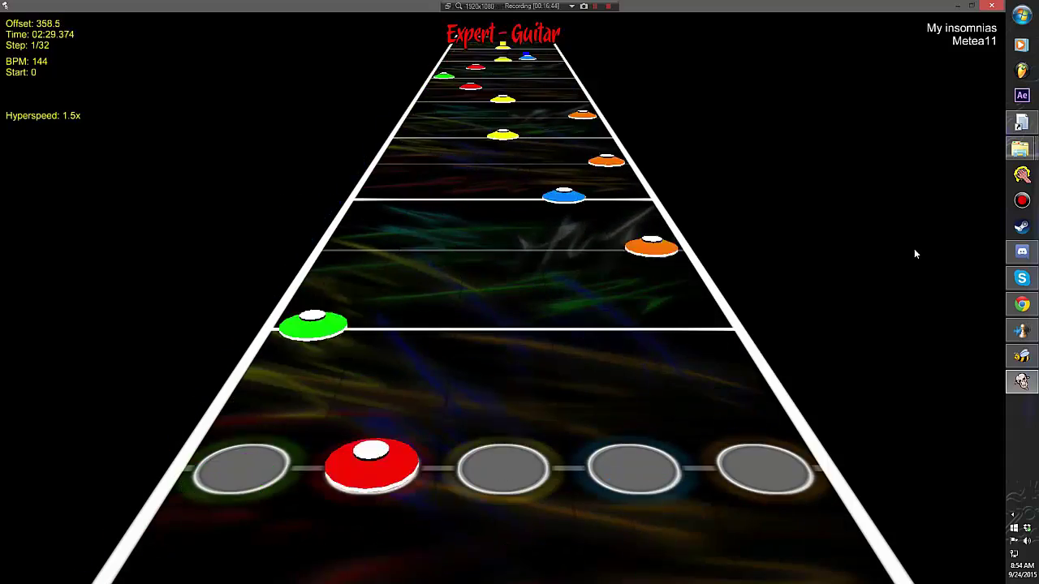
{"action": "key", "text": "Page_Down"}
{"action": "key", "text": "Page_Down"}
{"action": "key", "text": "Page_Down"}
{"action": "key", "text": "Page_Down"}
{"action": "key", "text": "Page_Down"}
{"action": "key", "text": "Page_Down"}
{"action": "key", "text": "Page_Down"}
{"action": "key", "text": "Page_Down"}
{"action": "key", "text": "Page_Down"}
{"action": "key", "text": "Page_Down"}
{"action": "key", "text": "Page_Down"}
{"action": "key", "text": "Page_Down"}
{"action": "key", "text": "Page_Down"}
{"action": "key", "text": "Page_Down"}
{"action": "key", "text": "Page_Down"}
{"action": "key", "text": "Page_Down"}
{"action": "key", "text": "Page_Down"}
{"action": "key", "text": "Page_Down"}
{"action": "key", "text": "Page_Down"}
{"action": "key", "text": "Page_Down"}
{"action": "key", "text": "Page_Down"}
{"action": "key", "text": "Page_Down"}
{"action": "key", "text": "Page_Down"}
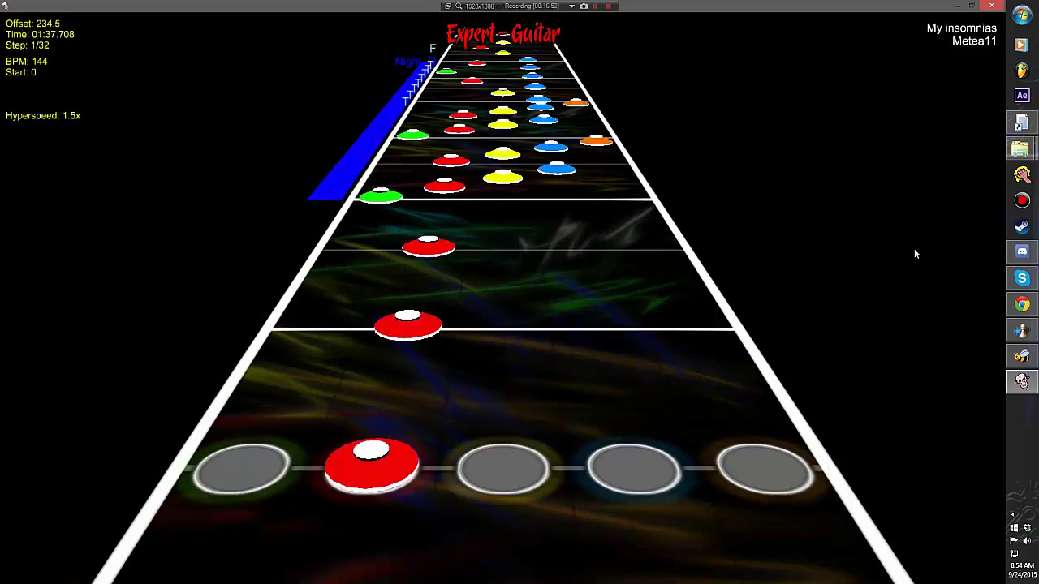
{"action": "key", "text": "Page_Up"}
{"action": "key", "text": "Page_Up"}
{"action": "key", "text": "Page_Up"}
{"action": "key", "text": "Page_Up"}
{"action": "key", "text": "Page_Up"}
{"action": "key", "text": "Page_Up"}
{"action": "key", "text": "Page_Up"}
{"action": "key", "text": "Page_Up"}
{"action": "key", "text": "Page_Up"}
{"action": "key", "text": "Page_Up"}
{"action": "key", "text": "Page_Up"}
{"action": "key", "text": "Page_Up"}
{"action": "key", "text": "Page_Up"}
{"action": "key", "text": "Page_Up"}
{"action": "key", "text": "Page_Up"}
{"action": "key", "text": "Page_Up"}
{"action": "key", "text": "Page_Up"}
{"action": "key", "text": "Page_Up"}
{"action": "key", "text": "Page_Up"}
{"action": "key", "text": "Page_Up"}
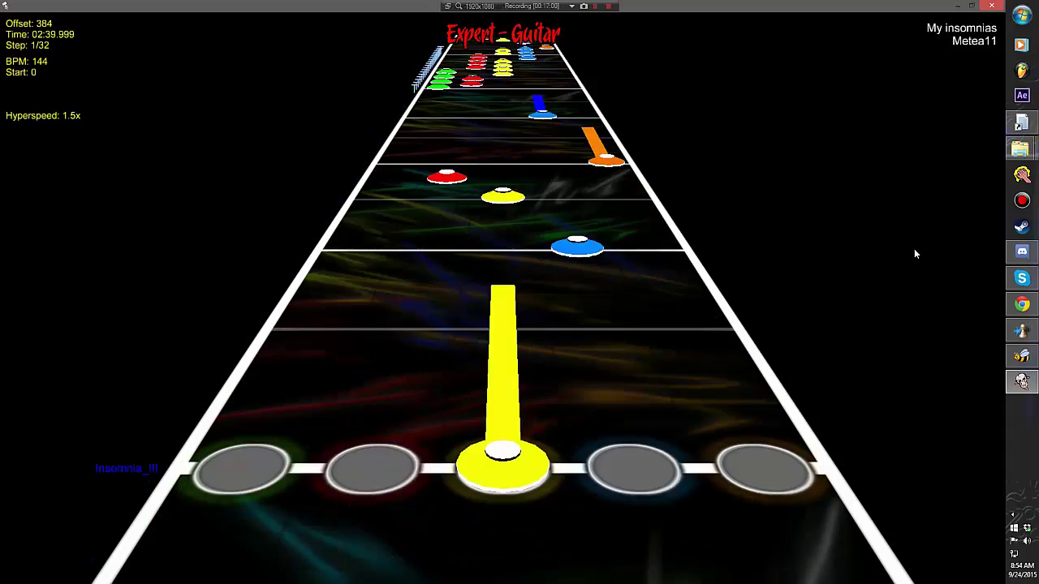
Step: Continue the T track events through the note run to offset 398.5 and remove the mistyped event TWT there
{"action": "type", "text": "t"}
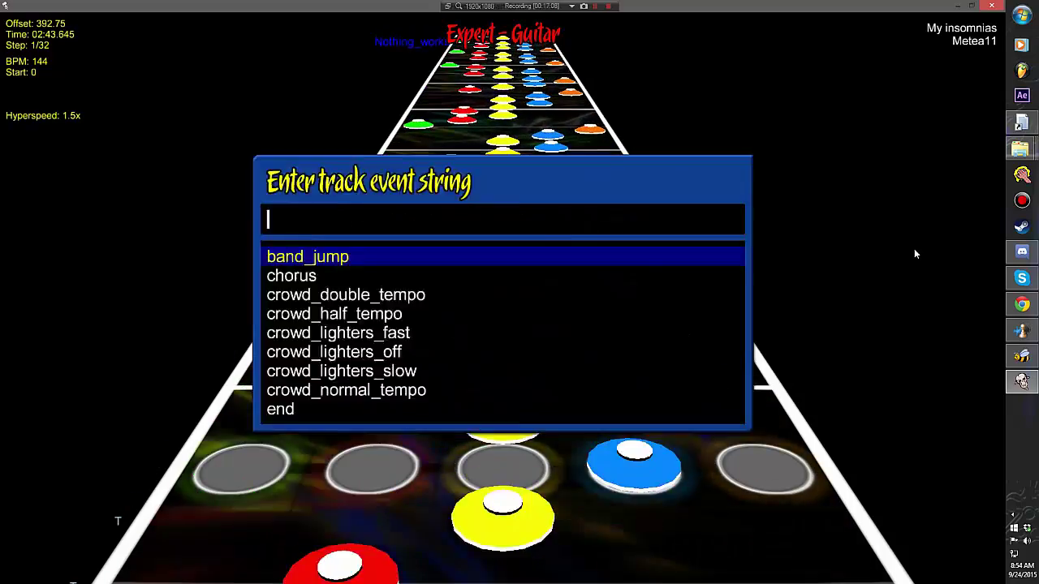
{"action": "type", "text": "T"}
{"action": "key", "text": "Return"}
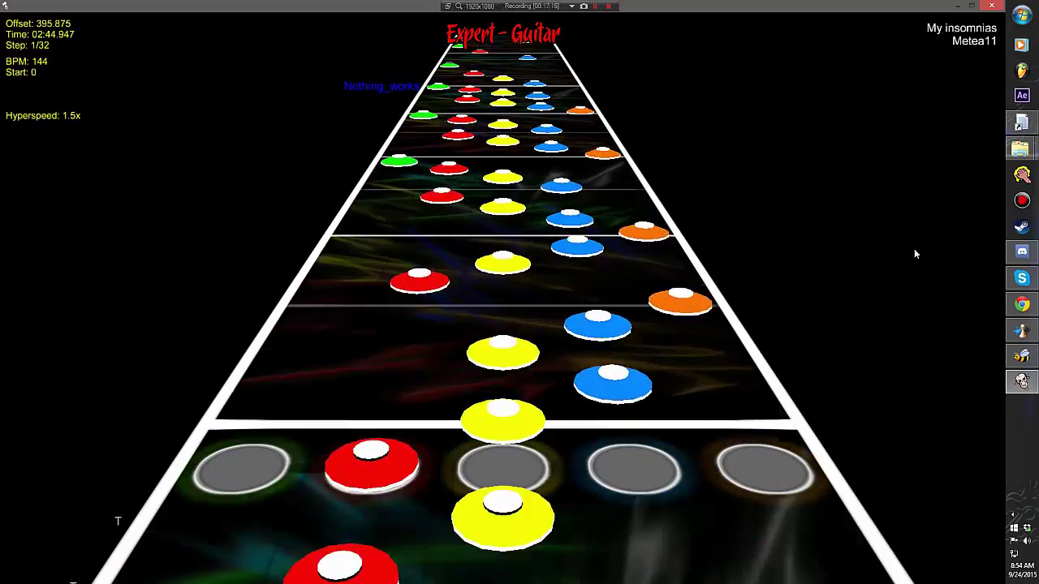
{"action": "type", "text": "tT"}
{"action": "key", "text": "Return"}
{"action": "key", "text": "Delete"}
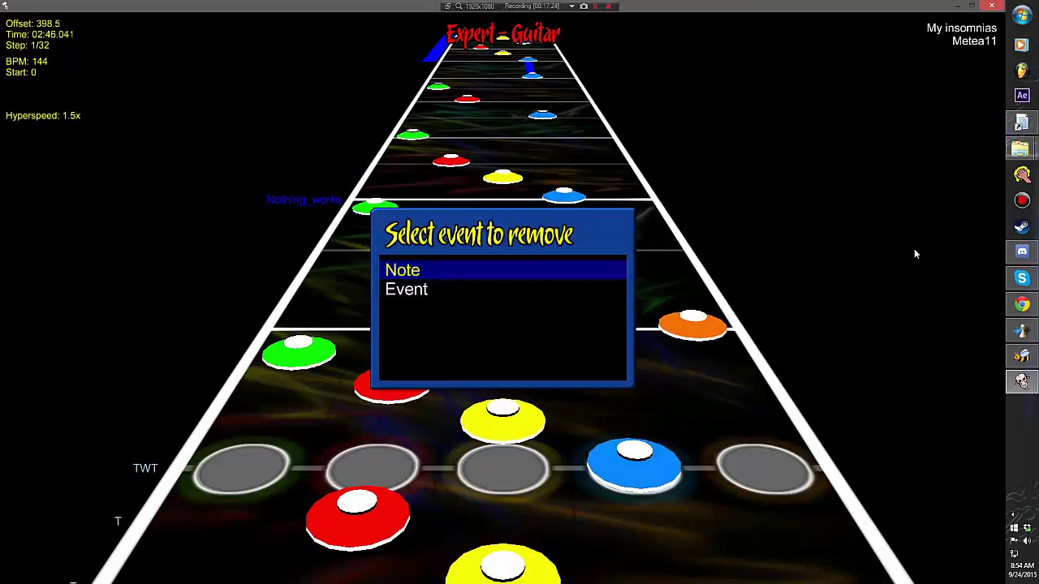
{"action": "key", "text": "Return"}
Step: Play onward from about offset 400 and add T track events to the run of notes around offset 431.75
{"action": "key", "text": "space"}
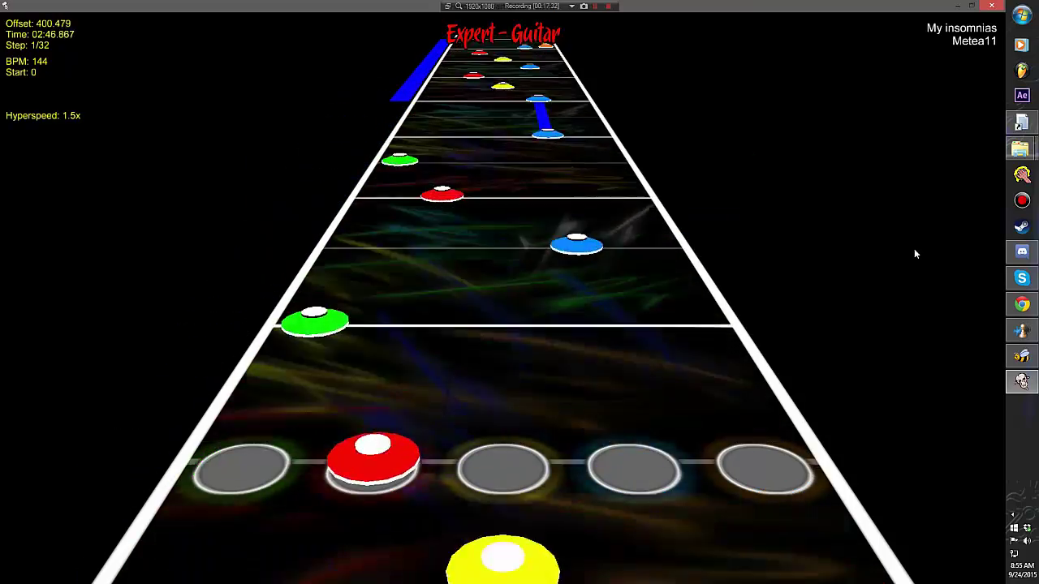
{"action": "key", "text": "space"}
{"action": "key", "text": "space"}
{"action": "key", "text": "space"}
{"action": "key", "text": "Left"}
{"action": "key", "text": "Down"}
{"action": "key", "text": "Down"}
{"action": "key", "text": "Down"}
{"action": "key", "text": "5"}
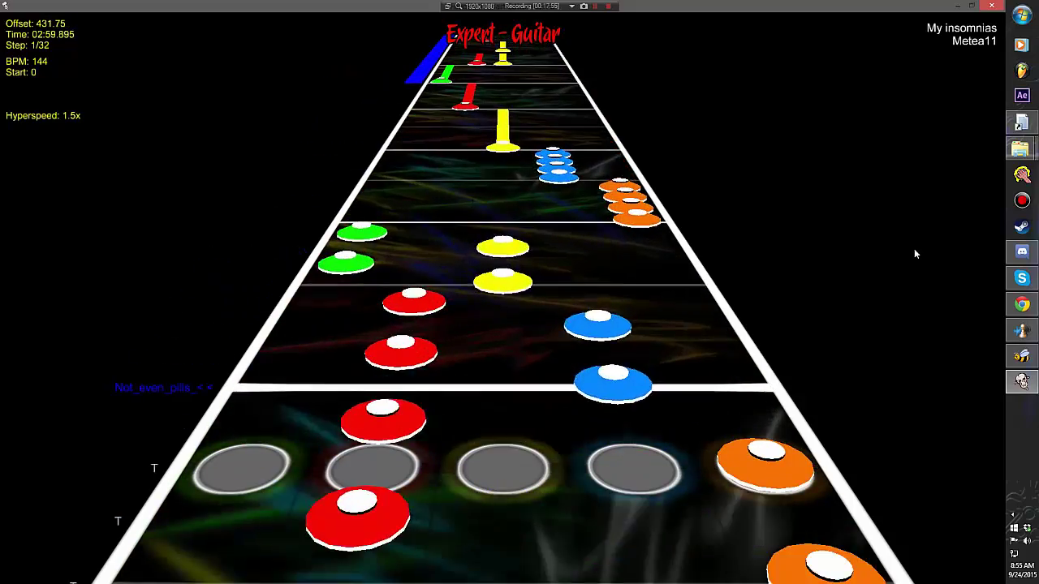
{"action": "key", "text": "shift+e"}
{"action": "type", "text": "T"}
{"action": "key", "text": "Return"}
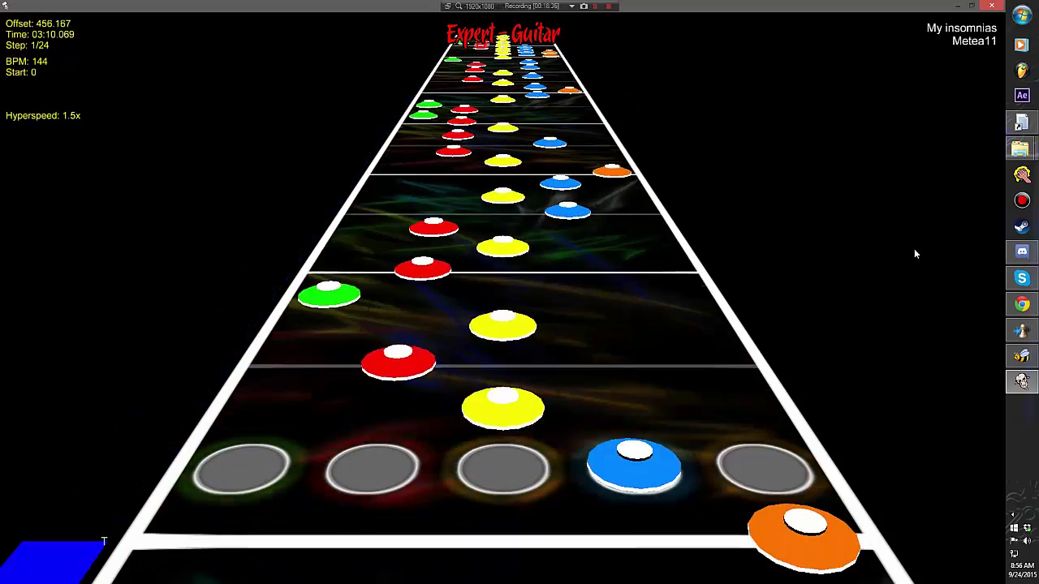
Step: Add T track events to the notes from offset 456 to 463.667, using step 1/24 and then step 1/48
{"action": "key", "text": "t"}
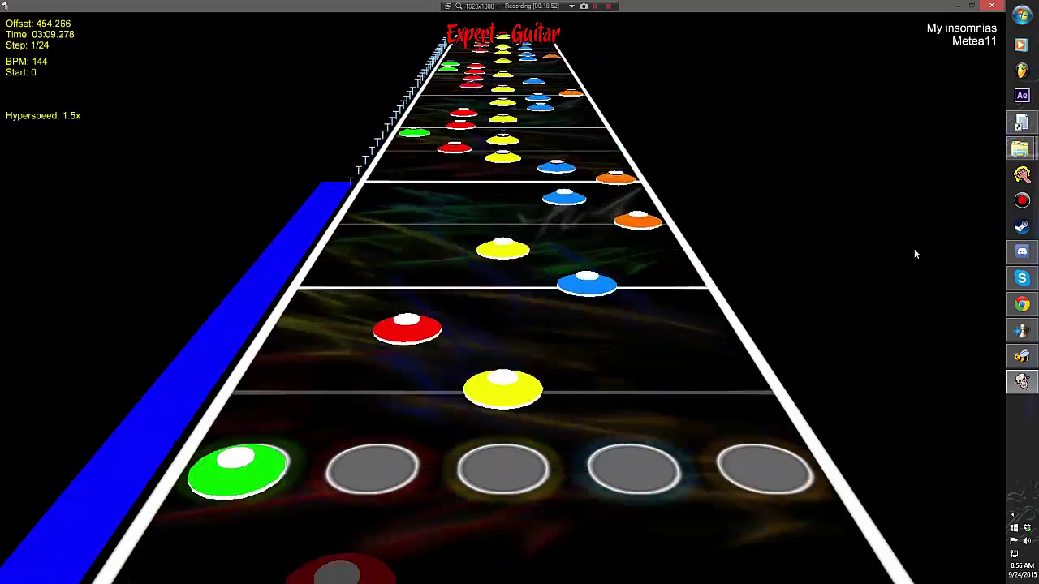
{"action": "type", "text": "tT"}
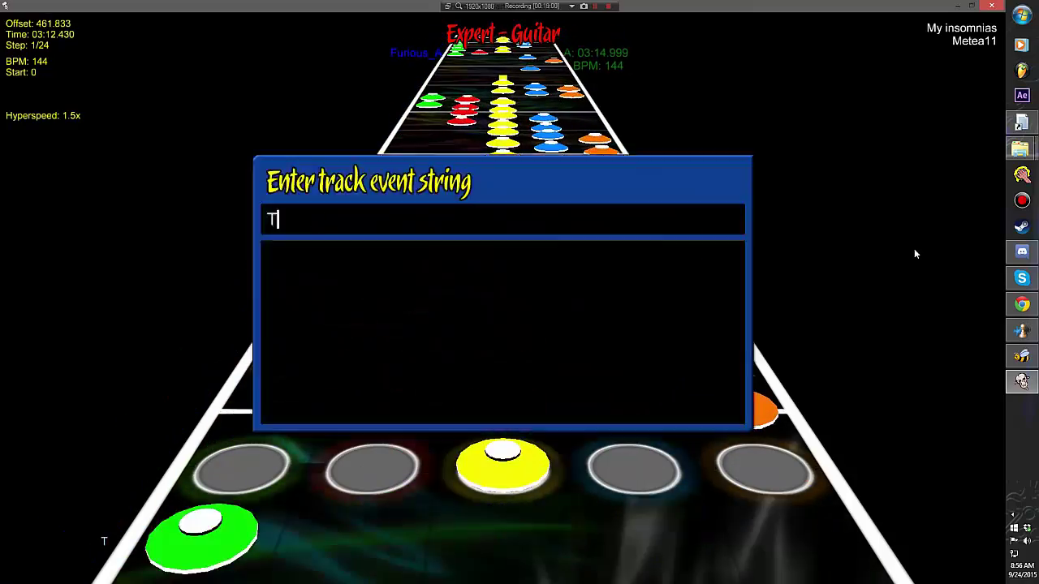
{"action": "key", "text": "Return"}
{"action": "key", "text": "t"}
{"action": "key", "text": "Escape"}
{"action": "type", "text": "tT"}
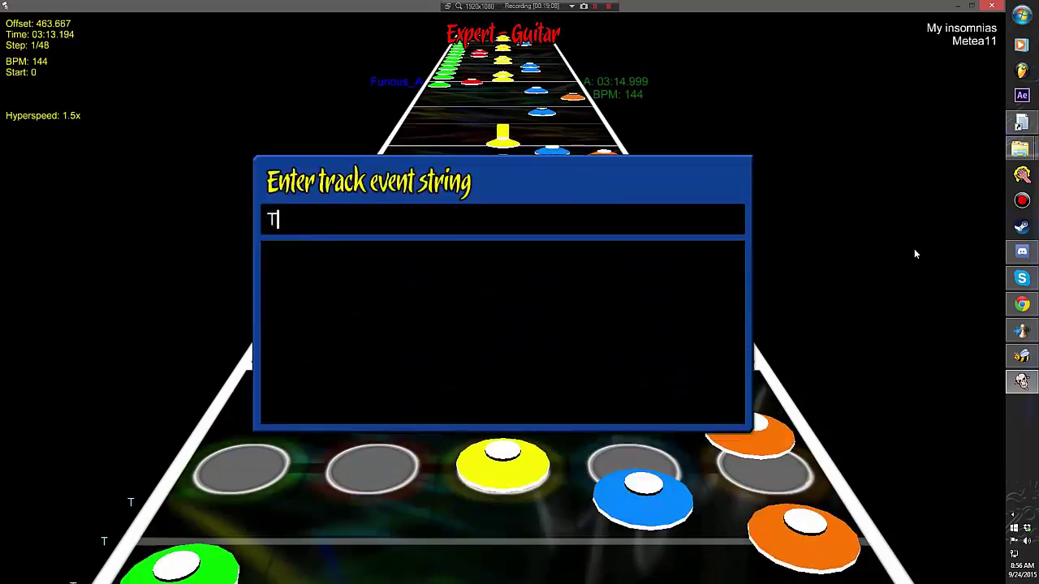
{"action": "key", "text": "Return"}
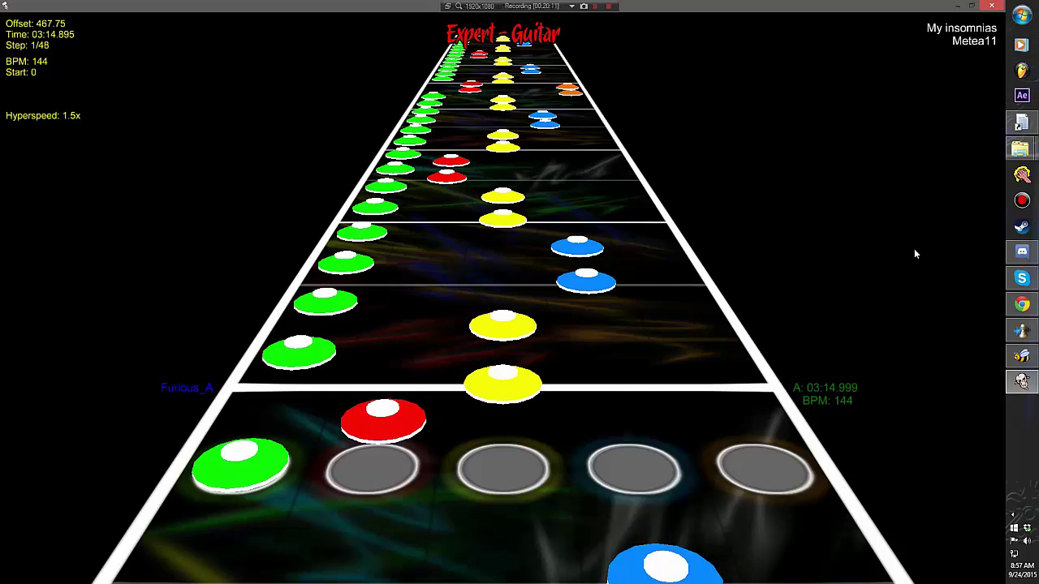
Step: Add the track event tap_1_1 to the green note at offset 467.75 and move ahead to offset 507.75
{"action": "key", "text": "e"}
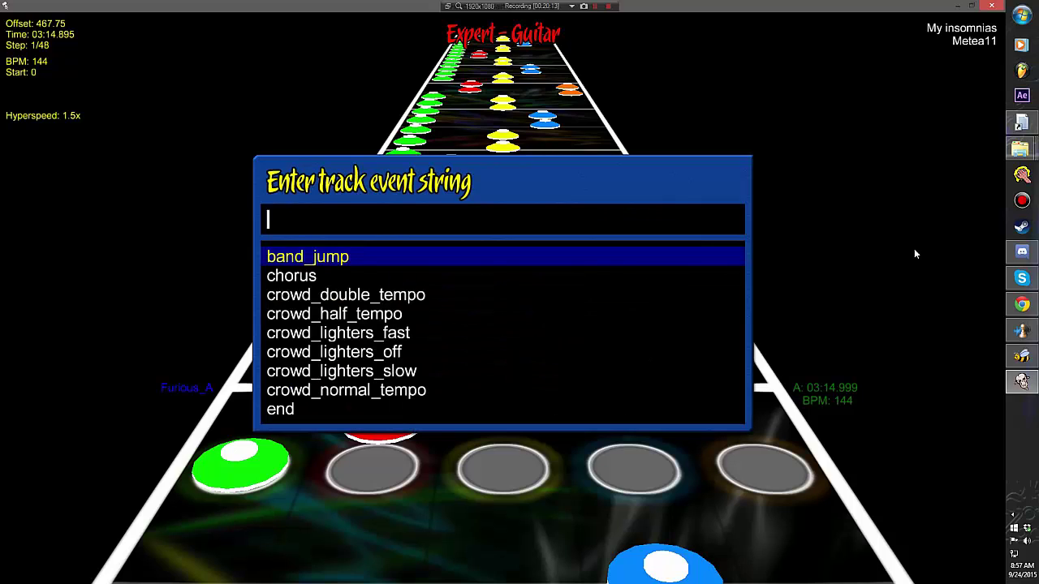
{"action": "type", "text": "tap"}
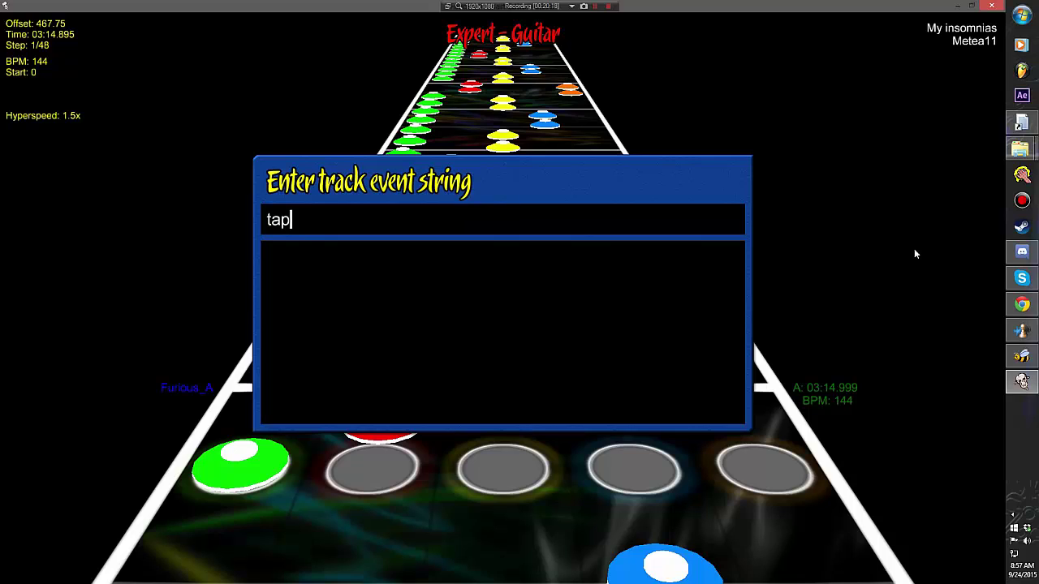
{"action": "type", "text": " note start here "}
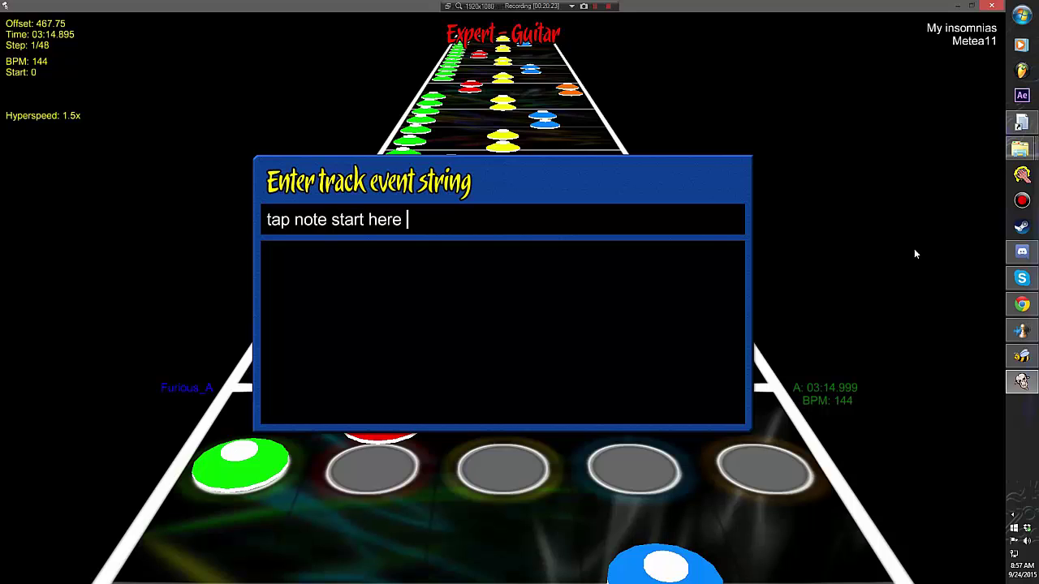
{"action": "type", "text": "sdfsdfjls"}
{"action": "key", "text": "BackSpace"}
{"action": "key", "text": "BackSpace"}
{"action": "key", "text": "BackSpace"}
{"action": "key", "text": "BackSpace"}
{"action": "key", "text": "BackSpace"}
{"action": "key", "text": "BackSpace"}
{"action": "key", "text": "BackSpace"}
{"action": "key", "text": "BackSpace"}
{"action": "key", "text": "BackSpace"}
{"action": "key", "text": "BackSpace"}
{"action": "key", "text": "BackSpace"}
{"action": "key", "text": "BackSpace"}
{"action": "key", "text": "BackSpace"}
{"action": "key", "text": "BackSpace"}
{"action": "key", "text": "BackSpace"}
{"action": "key", "text": "BackSpace"}
{"action": "key", "text": "BackSpace"}
{"action": "key", "text": "BackSpace"}
{"action": "key", "text": "BackSpace"}
{"action": "key", "text": "BackSpace"}
{"action": "key", "text": "BackSpace"}
{"action": "key", "text": "BackSpace"}
{"action": "key", "text": "BackSpace"}
{"action": "key", "text": "BackSpace"}
{"action": "key", "text": "BackSpace"}
{"action": "type", "text": "_"}
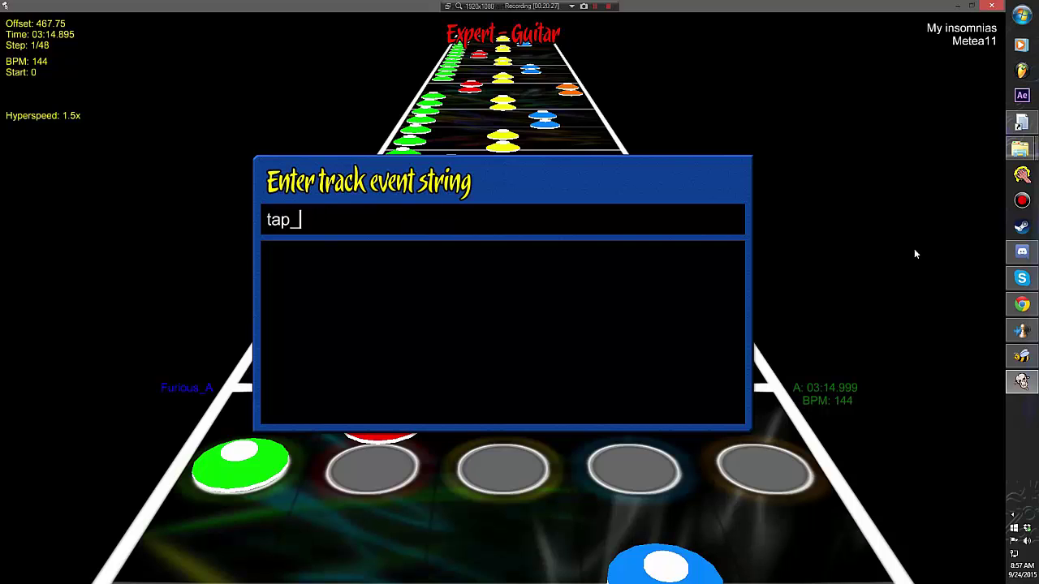
{"action": "type", "text": "1_1"}
{"action": "key", "text": "Return"}
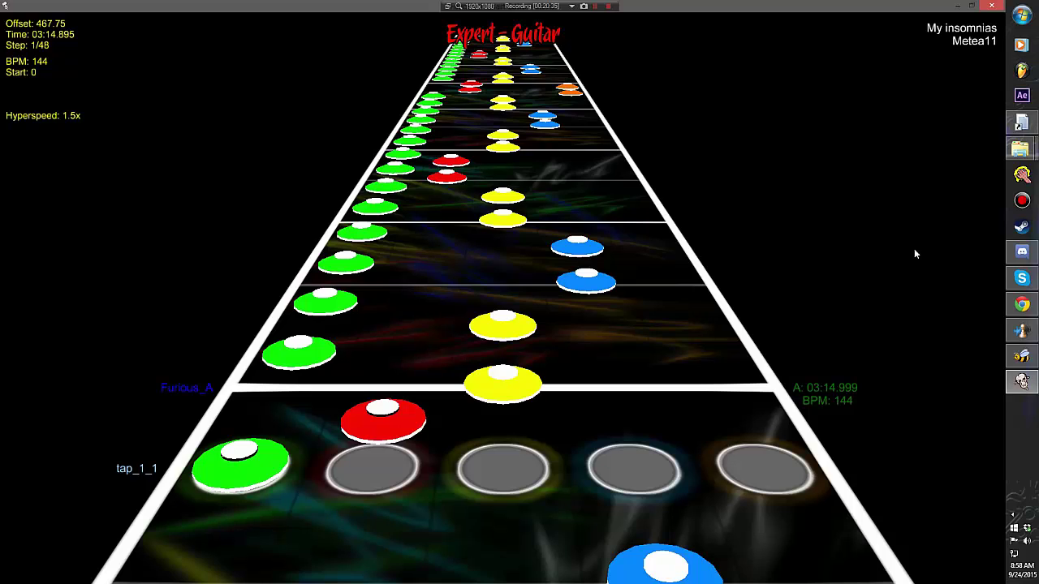
{"action": "scroll", "coordinate": [914, 254], "scroll_direction": "up", "scroll_amount": 10}
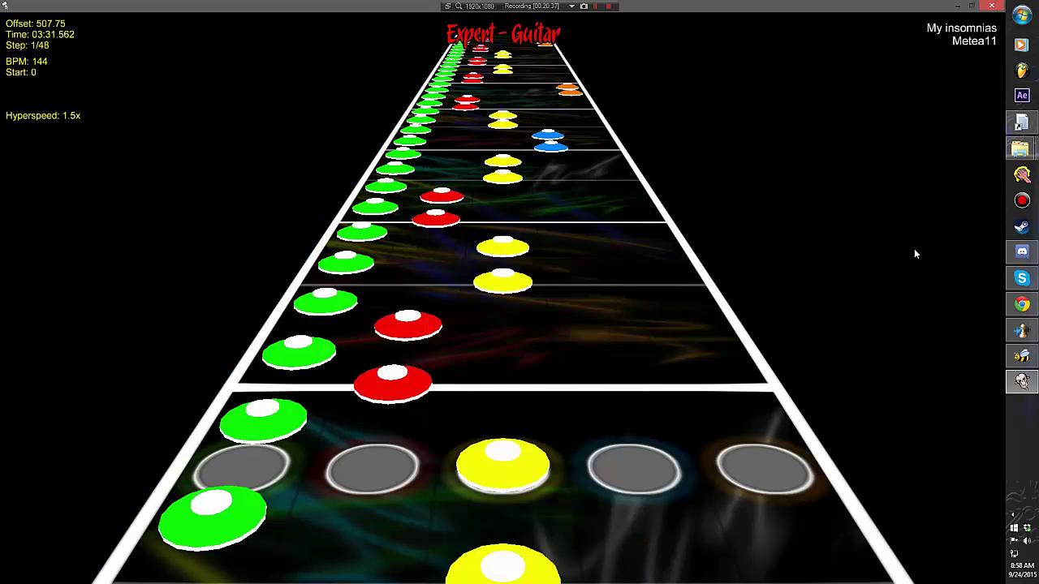
Step: Move ahead to the last blue note of the trills at offset 535.75 and add the track event tap_1_2 there
{"action": "scroll", "coordinate": [914, 252], "scroll_direction": "up", "scroll_amount": 6}
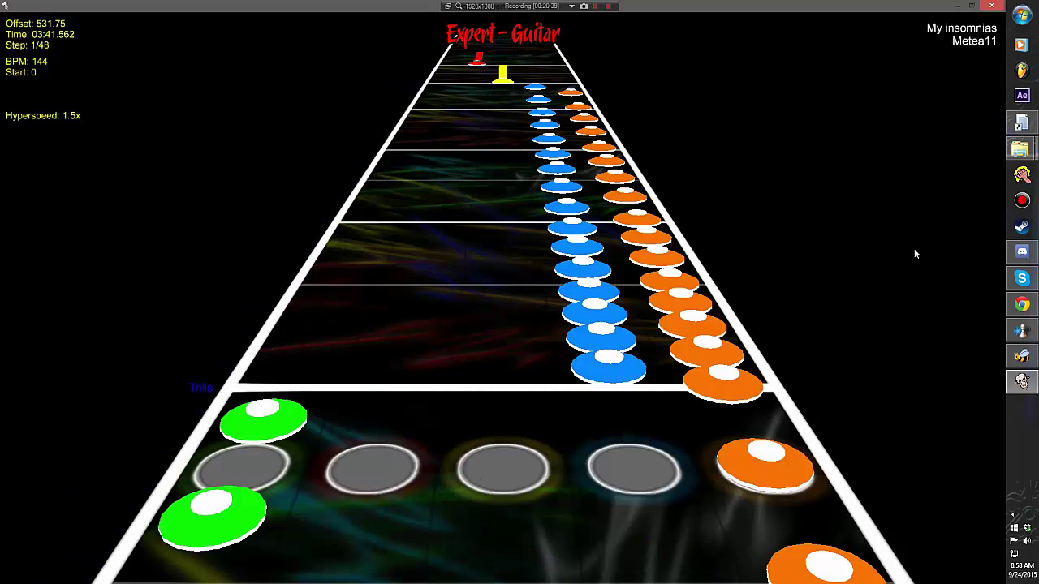
{"action": "scroll", "coordinate": [913, 254], "scroll_direction": "up", "scroll_amount": 1}
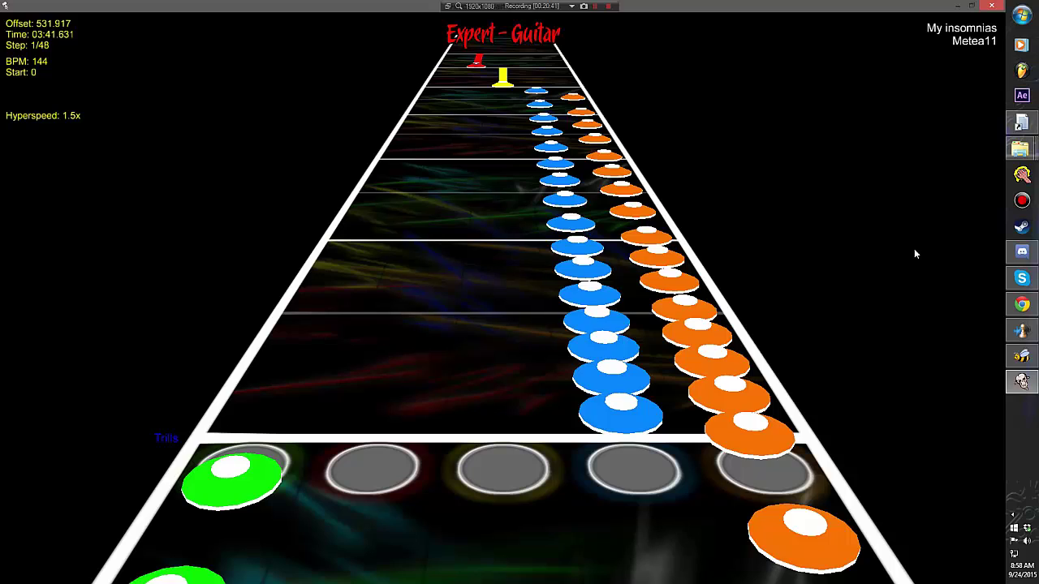
{"action": "scroll", "coordinate": [913, 254], "scroll_direction": "up", "scroll_amount": 1}
{"action": "key", "text": "e"}
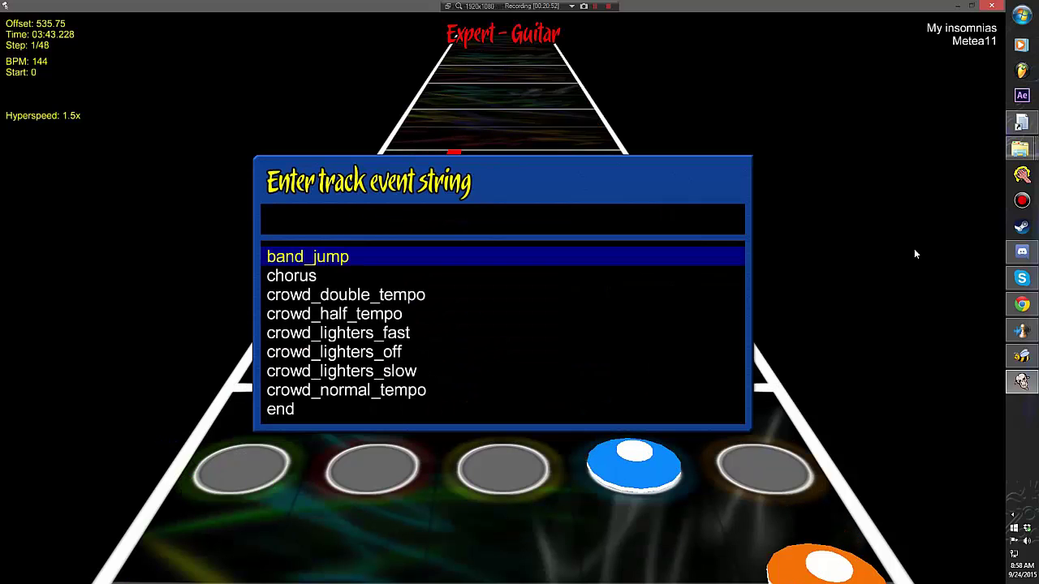
{"action": "type", "text": "tap_1_2"}
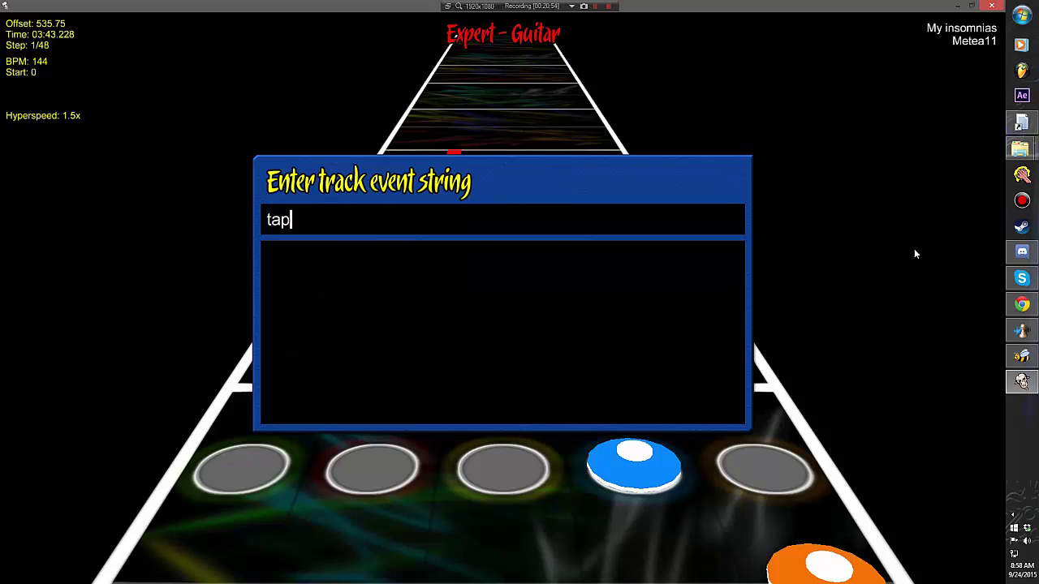
{"action": "key", "text": "Return"}
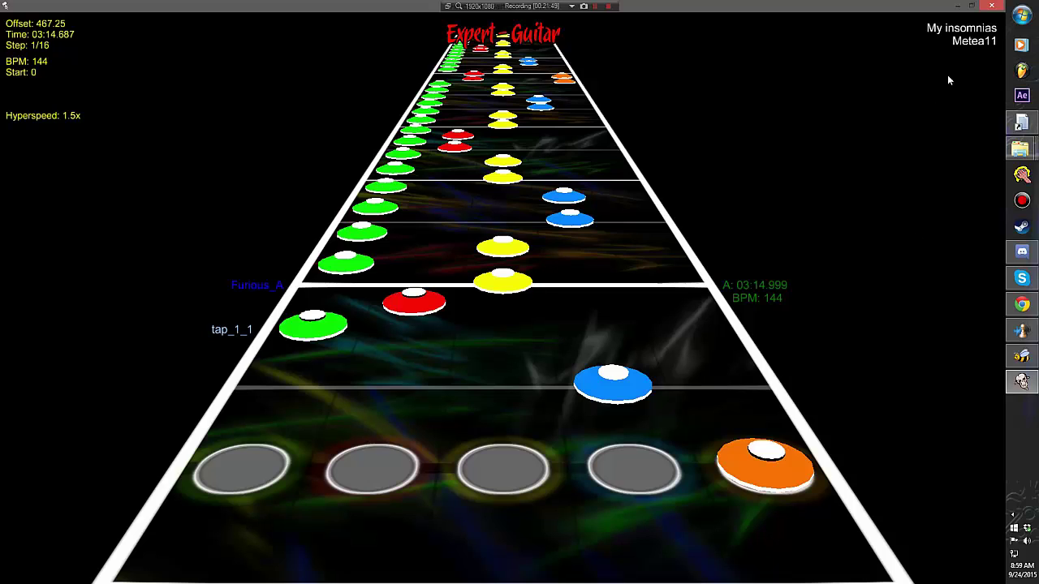
Step: Close FeedBack, minimize the Guitar Hero Three Control Panel and open my insomnias.chart from the ", To Convert To Have Tap Notes" songs folder
{"action": "left_click", "coordinate": [992, 7]}
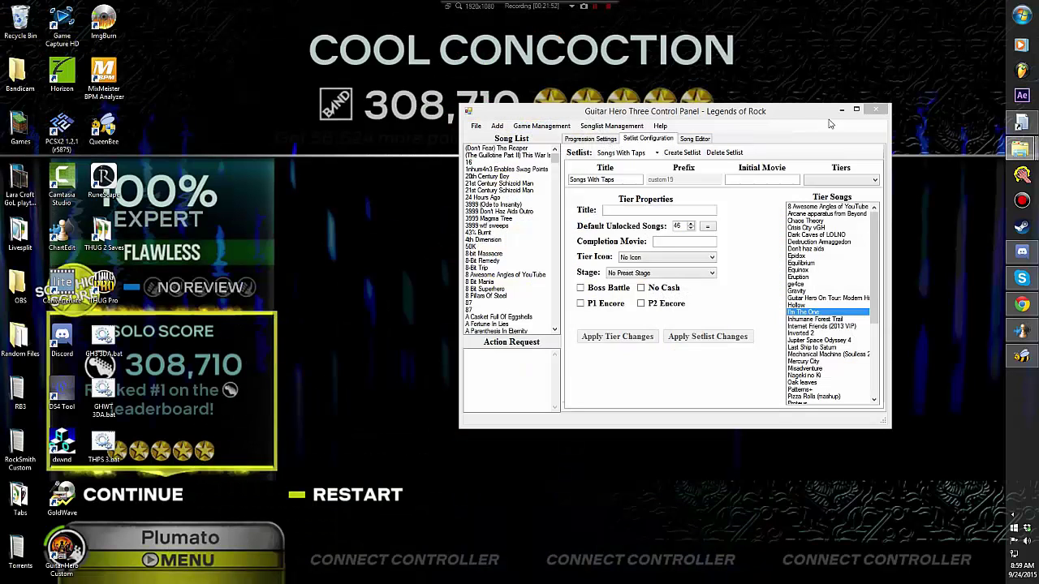
{"action": "left_click", "coordinate": [842, 109]}
{"action": "mouse_move", "coordinate": [1021, 150]}
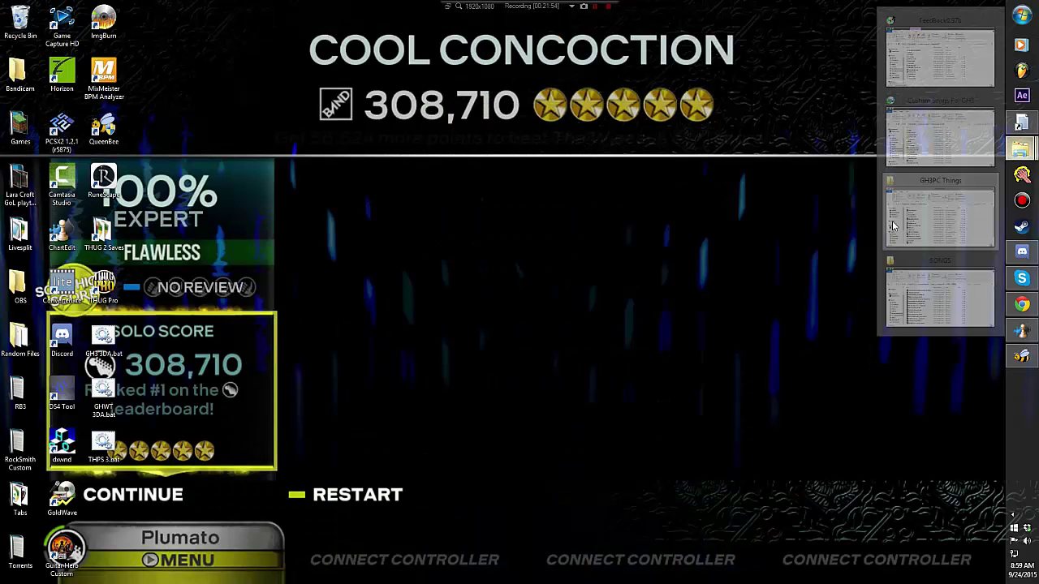
{"action": "left_click", "coordinate": [940, 57]}
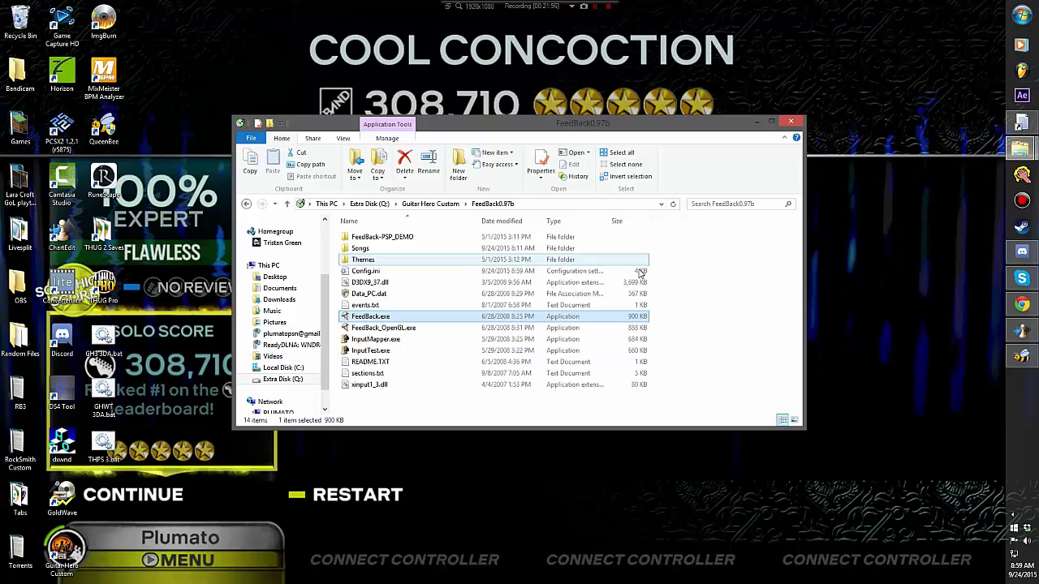
{"action": "double_click", "coordinate": [371, 248]}
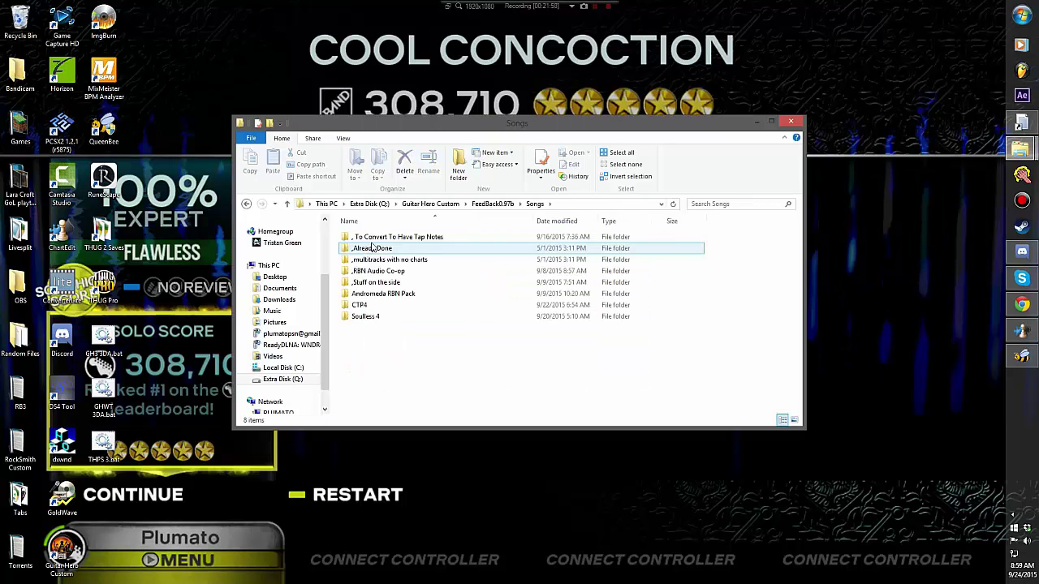
{"action": "double_click", "coordinate": [377, 237]}
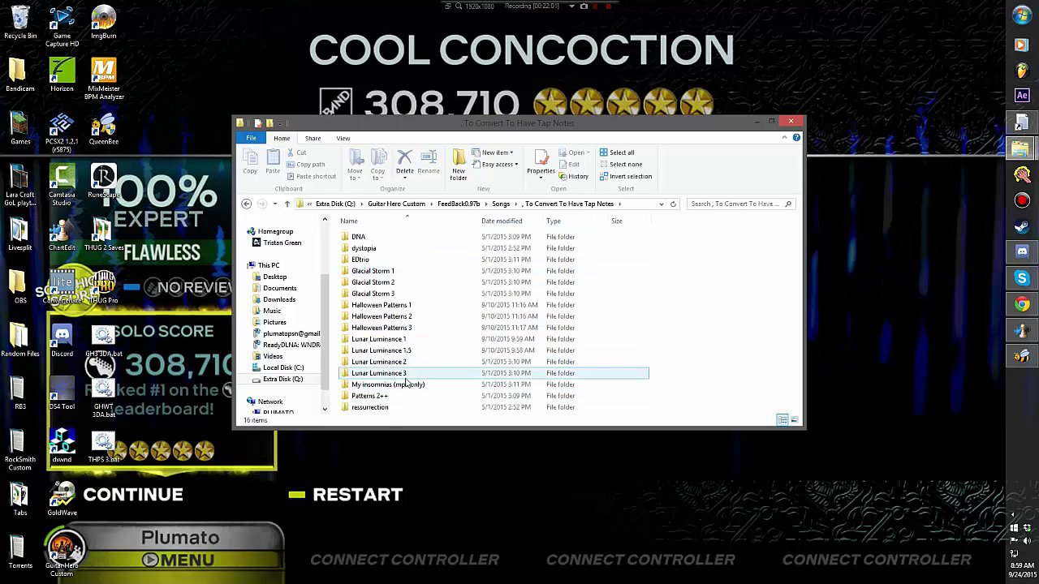
{"action": "double_click", "coordinate": [405, 383]}
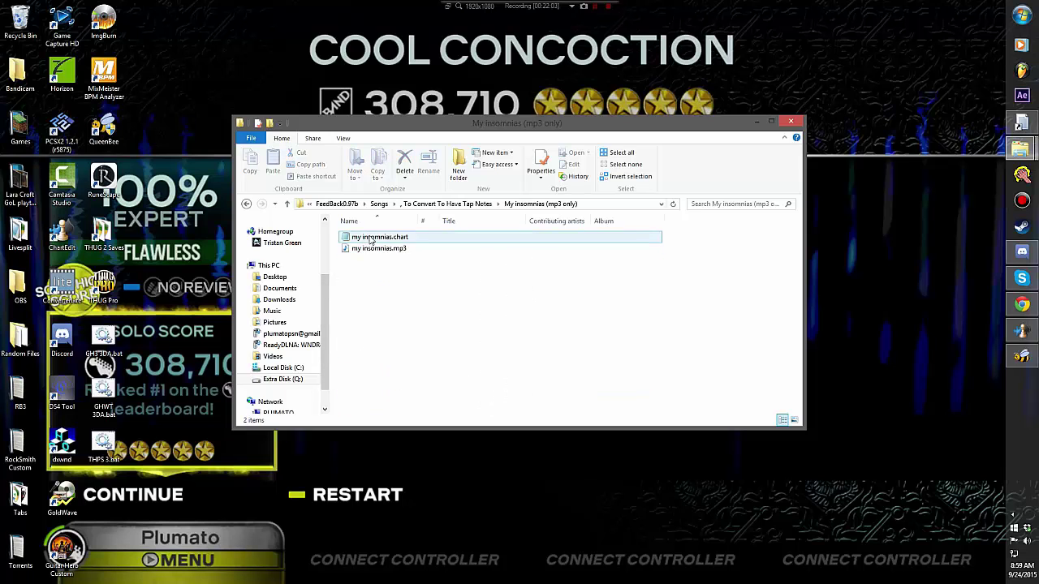
{"action": "double_click", "coordinate": [370, 238]}
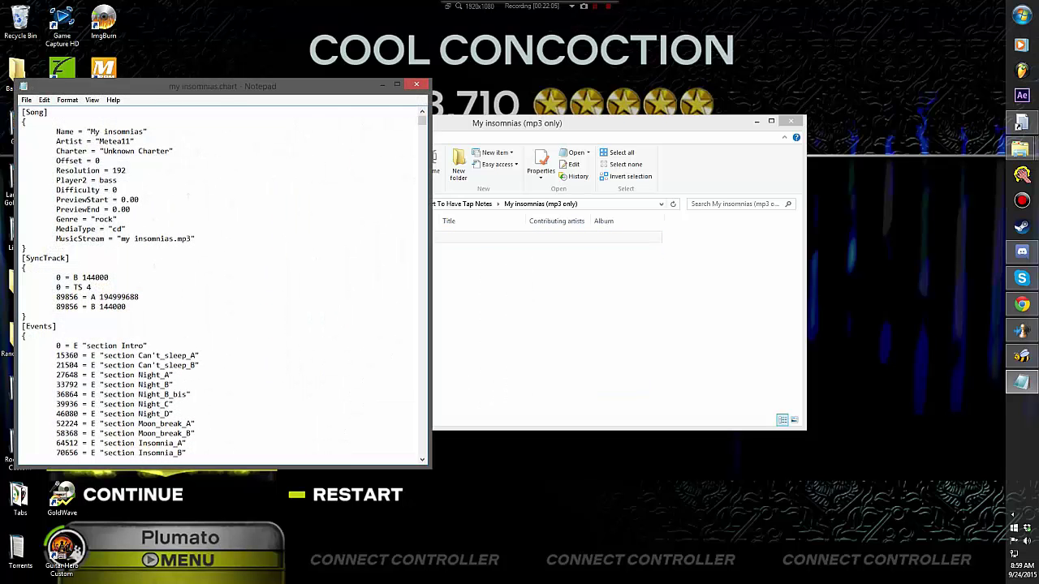
Step: Launch a second, blank Notepad document and arrange it side by side with the my insomnias.chart window
{"action": "left_click_drag", "start_coordinate": [215, 86], "coordinate": [751, 88]}
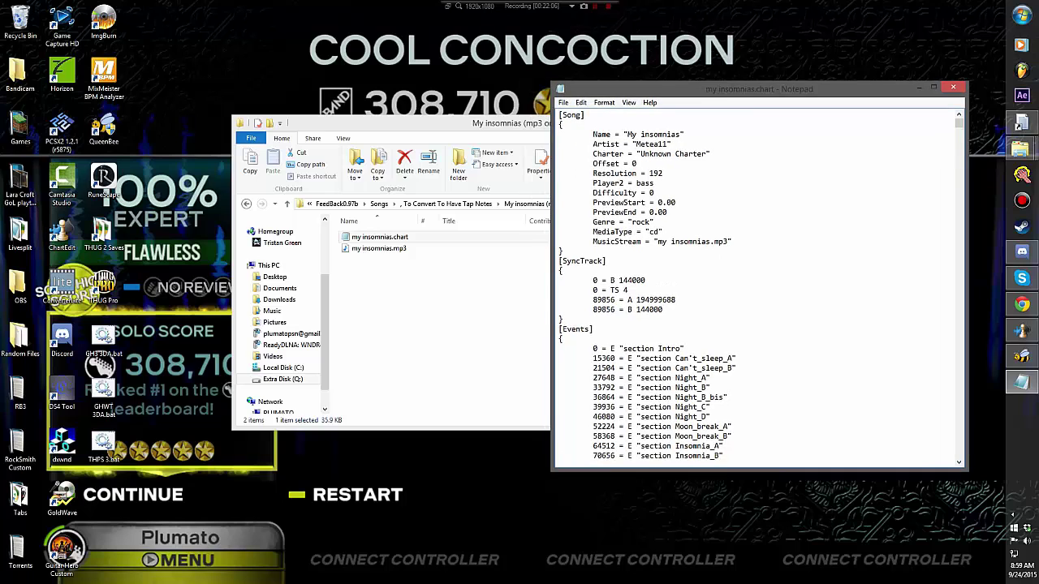
{"action": "left_click", "coordinate": [1021, 14]}
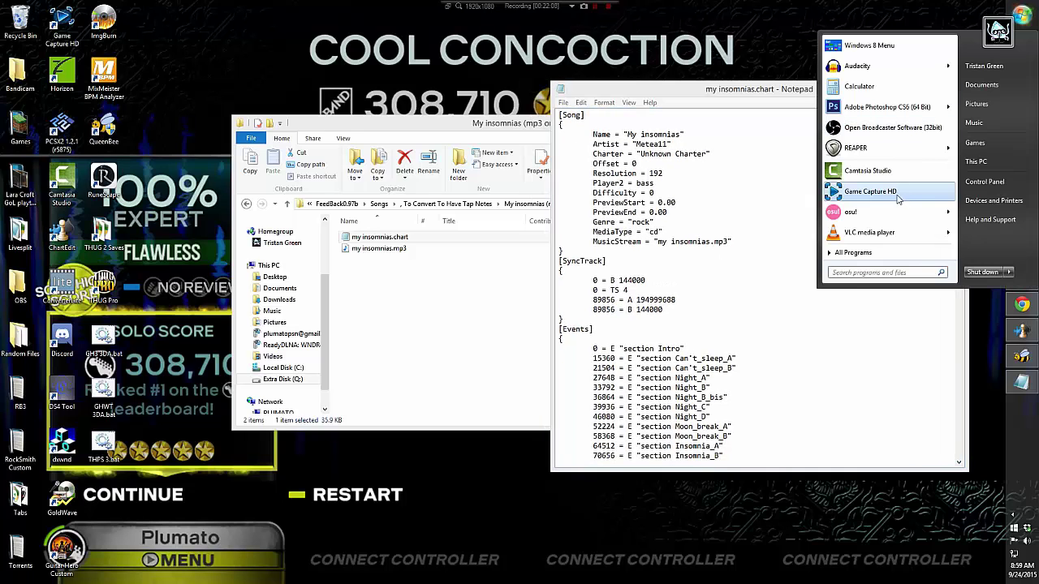
{"action": "type", "text": "no"}
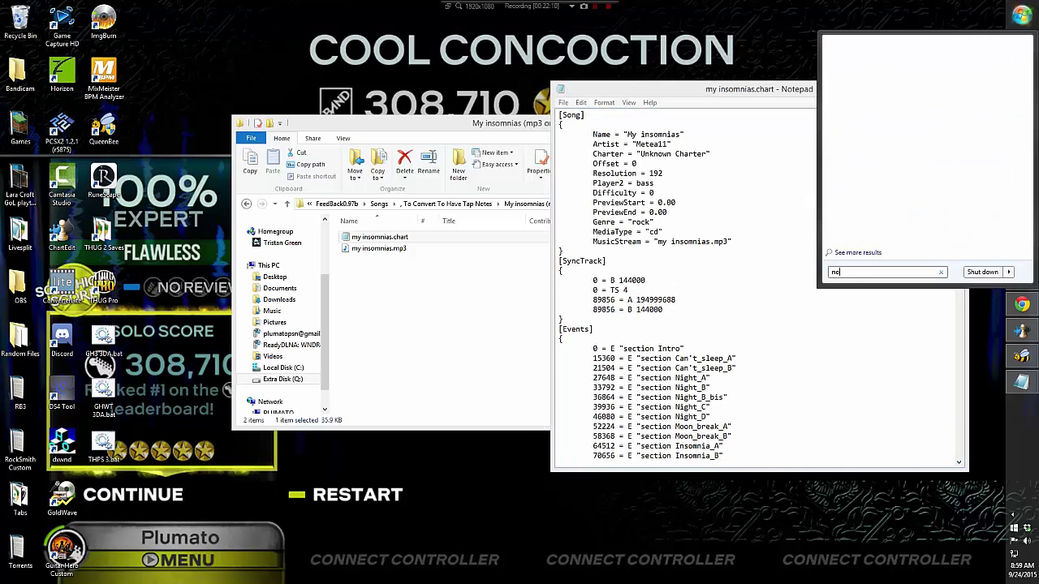
{"action": "type", "text": "tepad"}
{"action": "key", "text": "Return"}
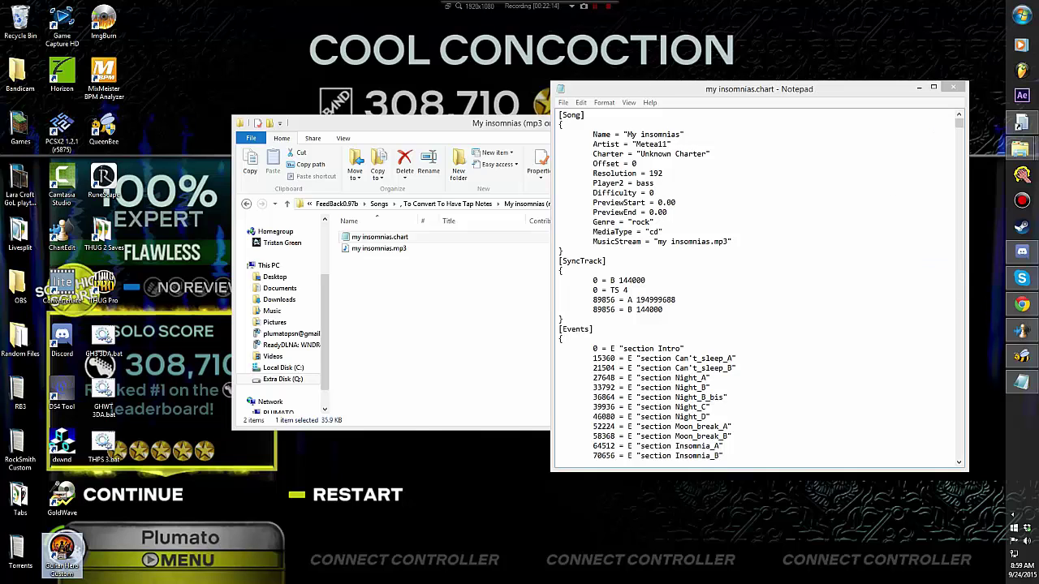
{"action": "left_click_drag", "start_coordinate": [218, 89], "coordinate": [323, 97]}
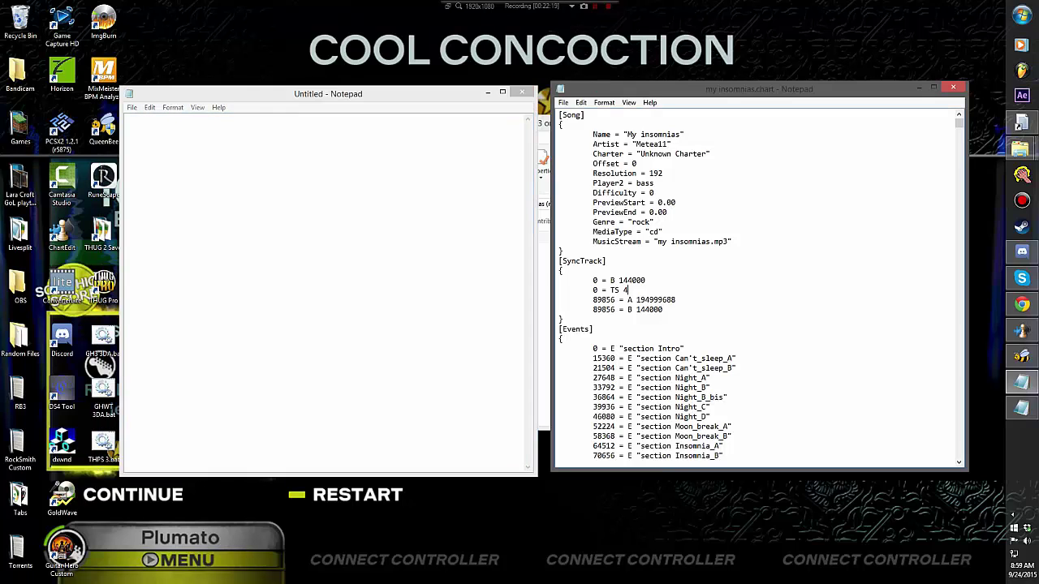
Step: Find "tap" in my insomnias.chart and delete the line 89808 = E tap_1_1
{"action": "key", "text": "ctrl+f"}
{"action": "type", "text": "laF"}
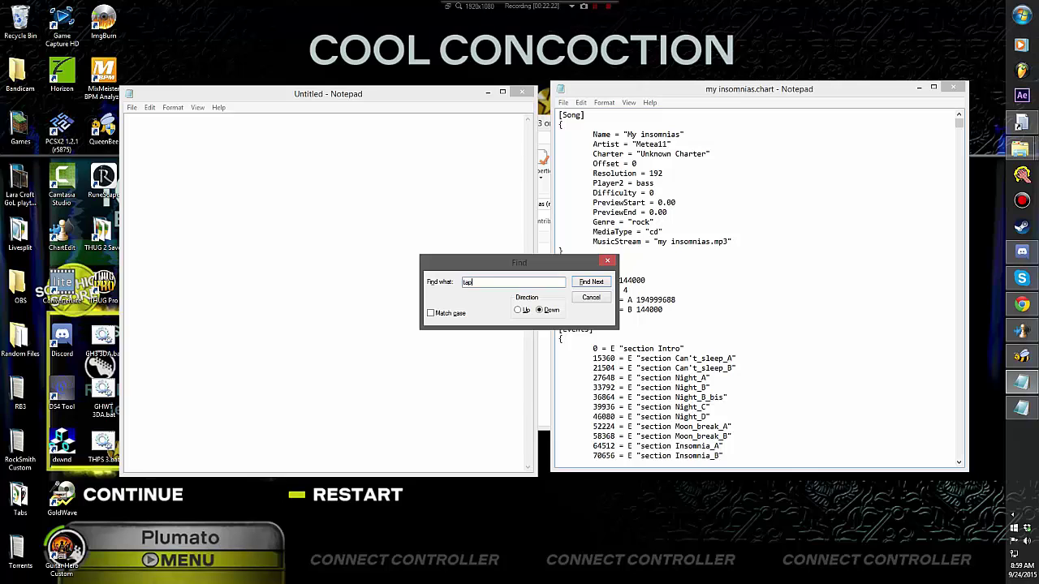
{"action": "key", "text": "Return"}
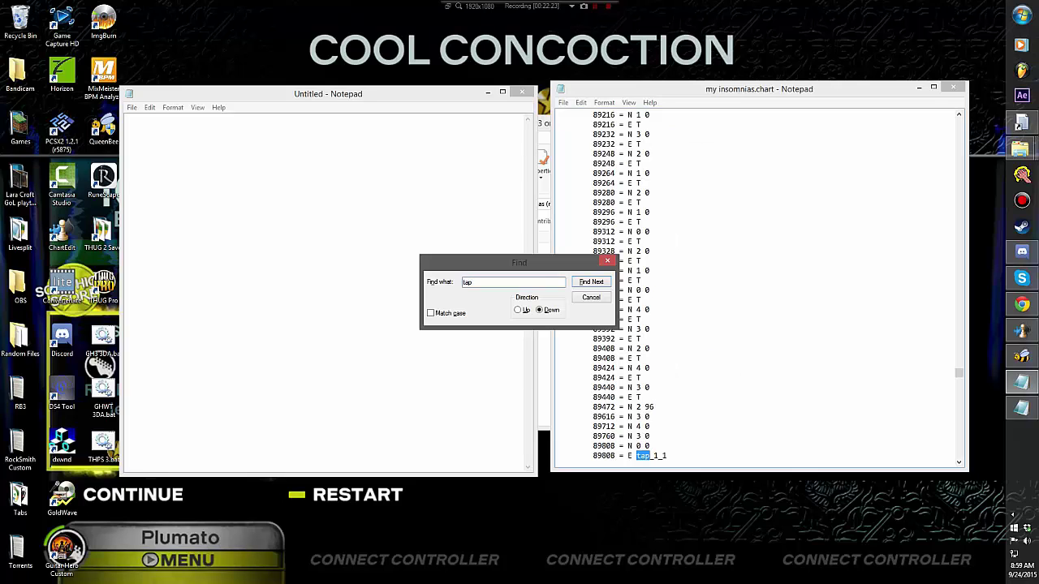
{"action": "key", "text": "Escape"}
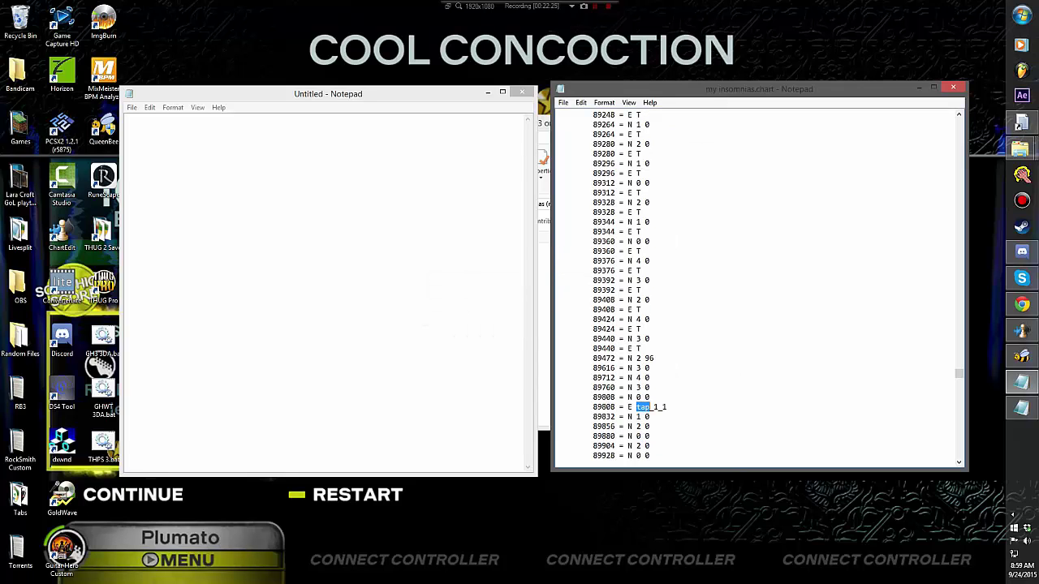
{"action": "key", "text": "End"}
{"action": "key", "text": "shift+Up"}
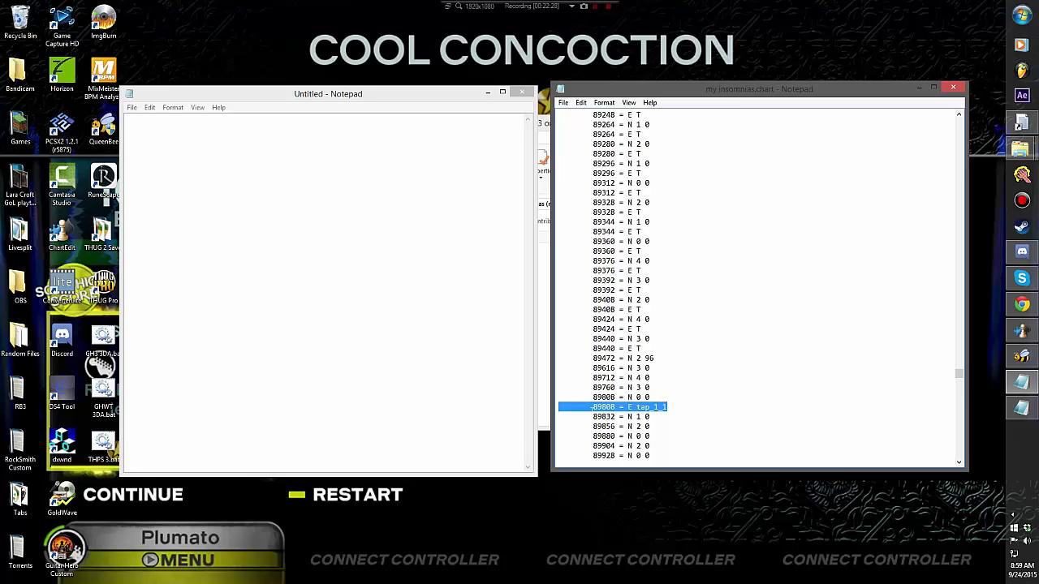
{"action": "left_click_drag", "start_coordinate": [616, 407], "coordinate": [592, 406]}
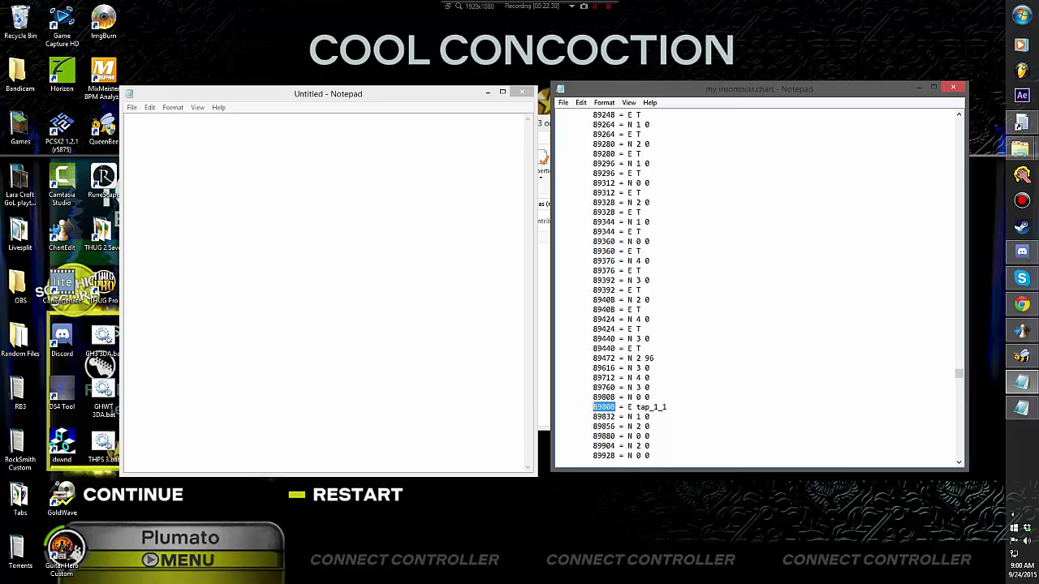
{"action": "left_click", "coordinate": [667, 406]}
{"action": "key", "text": "shift+Up"}
{"action": "key", "text": "BackSpace"}
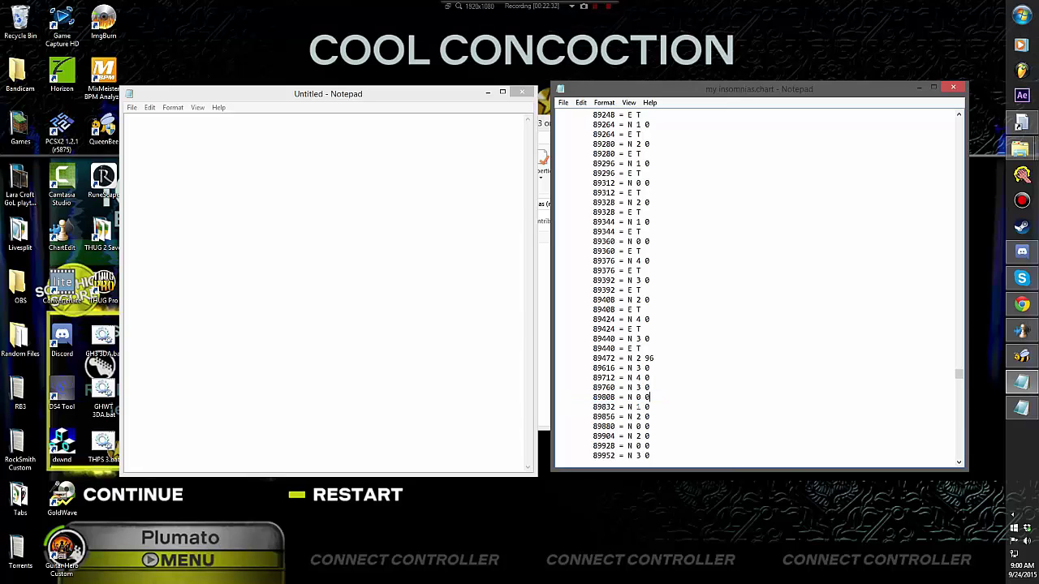
Step: Copy the chart lines from 89808 = N 0 0 through 102864 = N 3 0 into the blank Notepad document
{"action": "left_click_drag", "start_coordinate": [559, 397], "coordinate": [650, 398]}
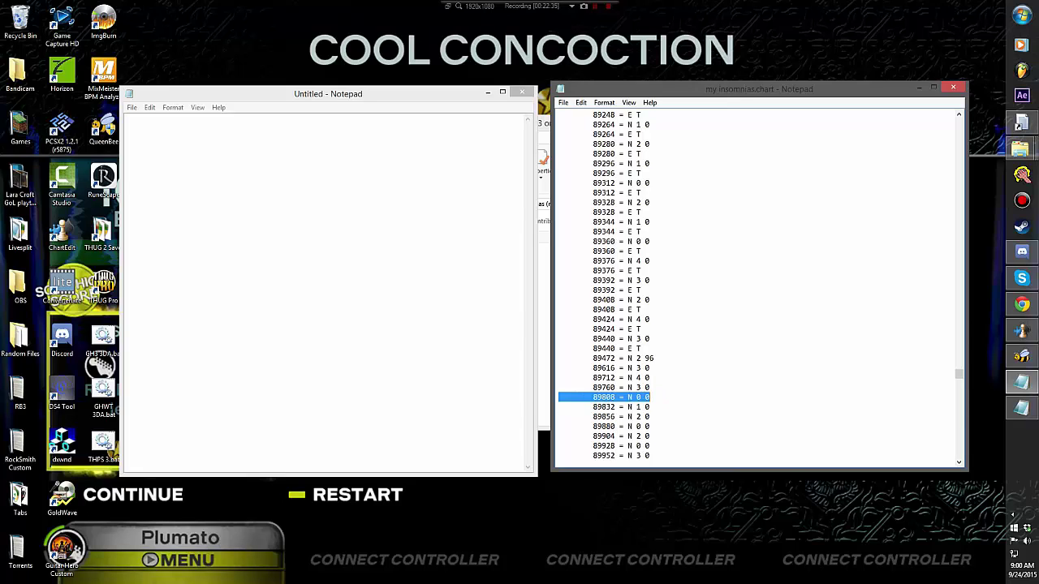
{"action": "left_click_drag", "start_coordinate": [729, 472], "coordinate": [588, 575]}
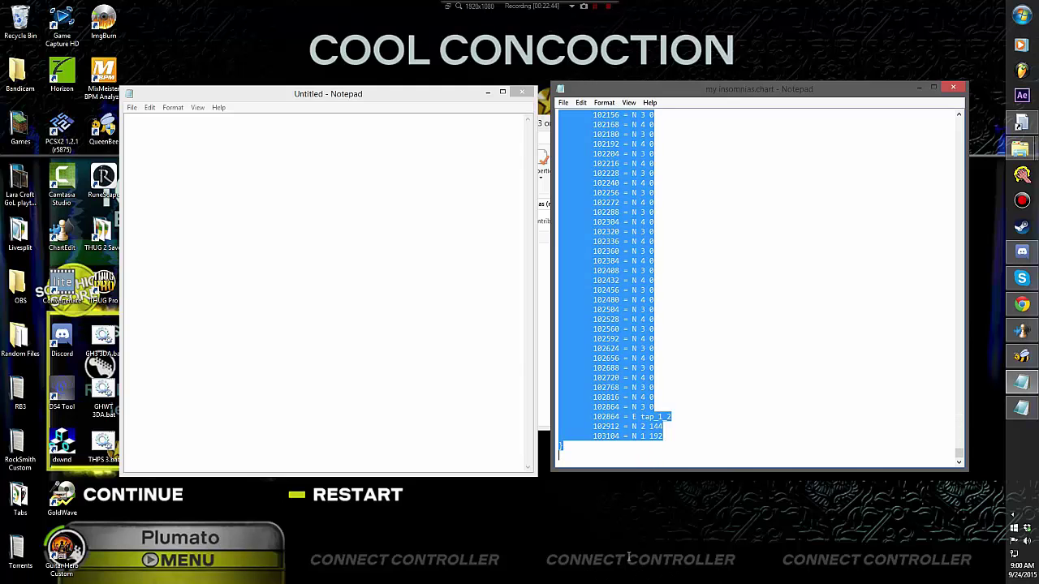
{"action": "left_click_drag", "start_coordinate": [636, 468], "coordinate": [617, 411]}
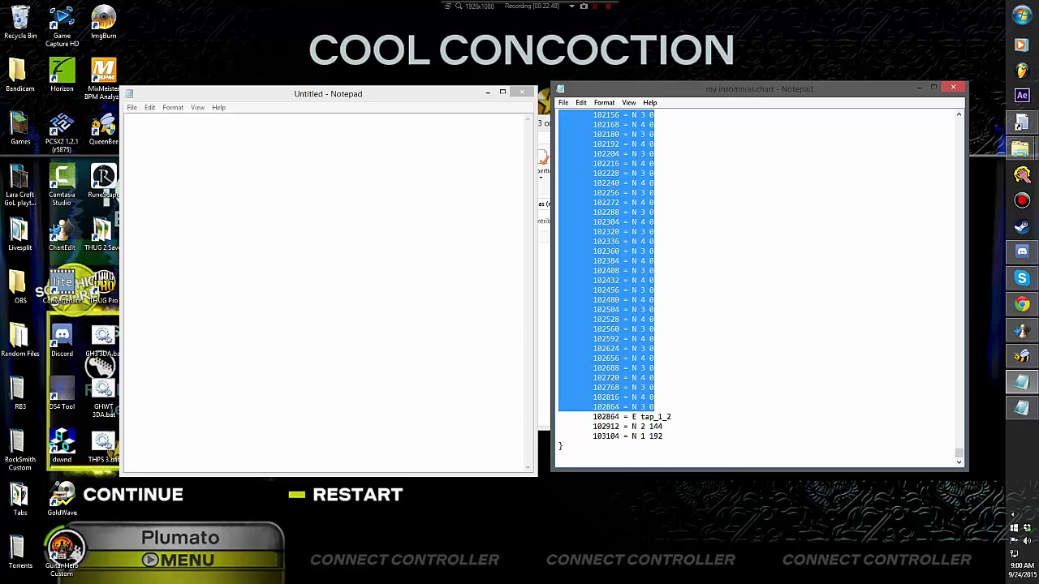
{"action": "key", "text": "alt+Tab"}
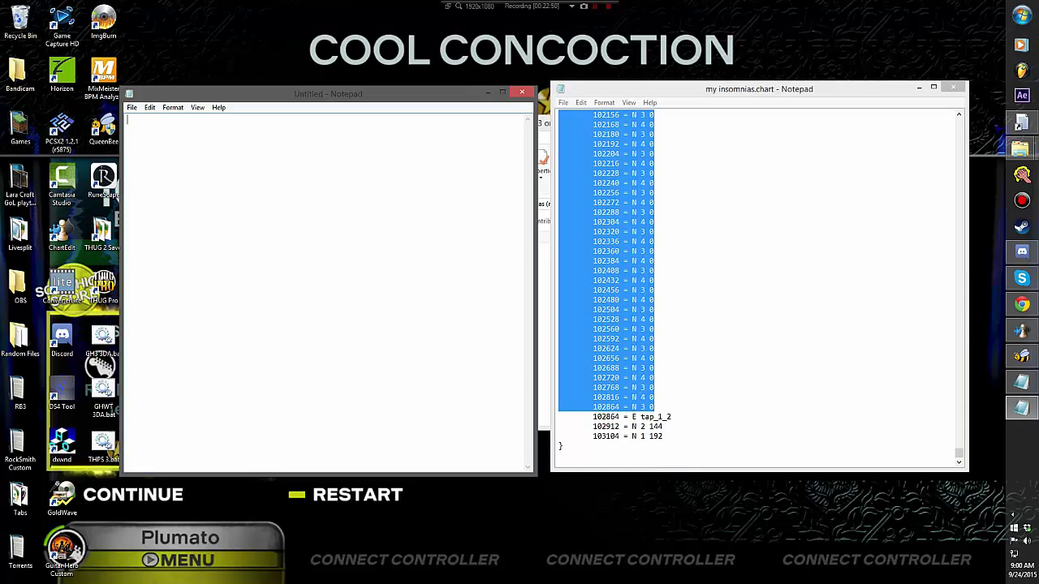
{"action": "key", "text": "ctrl+v"}
Step: Delete the line 102864 = E tap_1_2 from my insomnias.chart
{"action": "key", "text": "alt+Tab"}
{"action": "key", "text": "Right"}
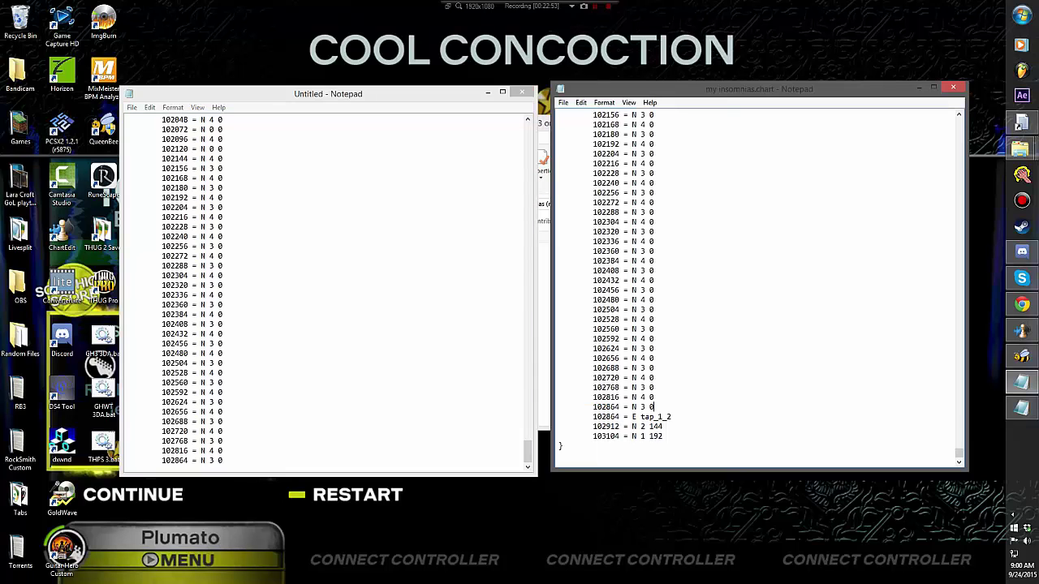
{"action": "key", "text": "shift+Down"}
{"action": "key", "text": "shift+End"}
{"action": "key", "text": "Delete"}
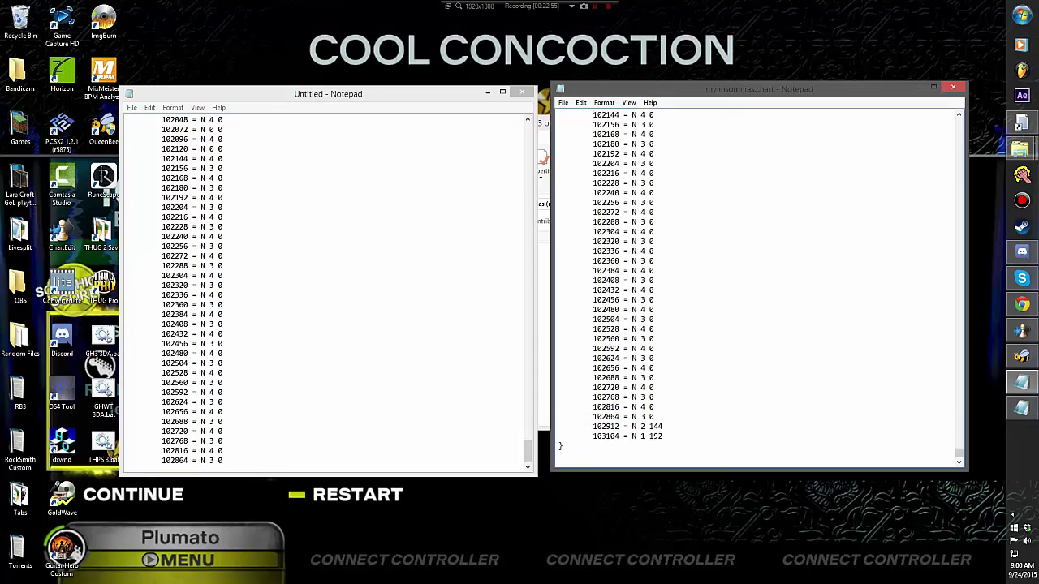
Step: Replace every "N 0 0" with "E T" in the copied note lines of the untitled document
{"action": "key", "text": "alt+Tab"}
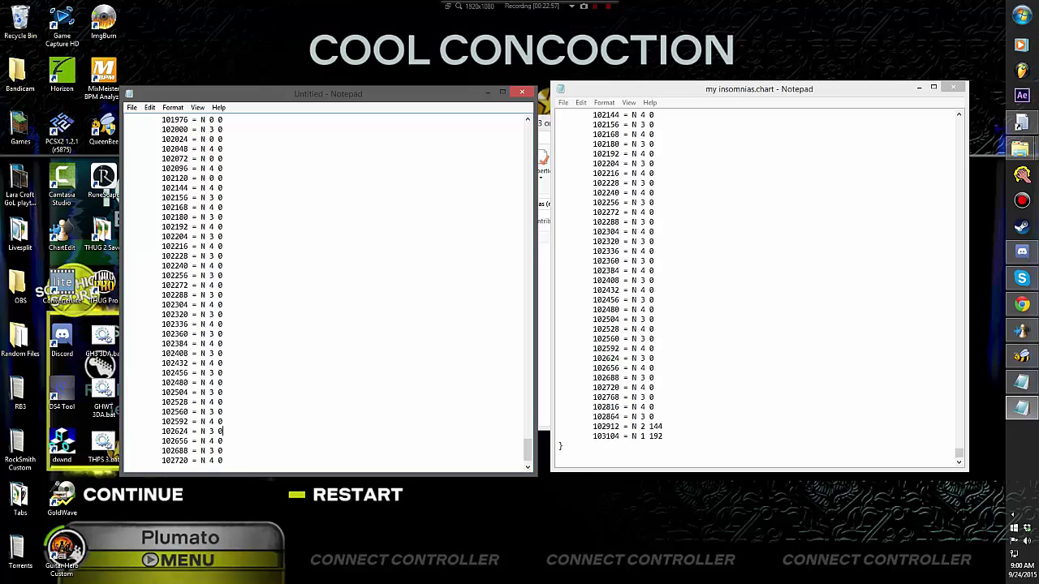
{"action": "left_click_drag", "start_coordinate": [527, 448], "coordinate": [519, 130]}
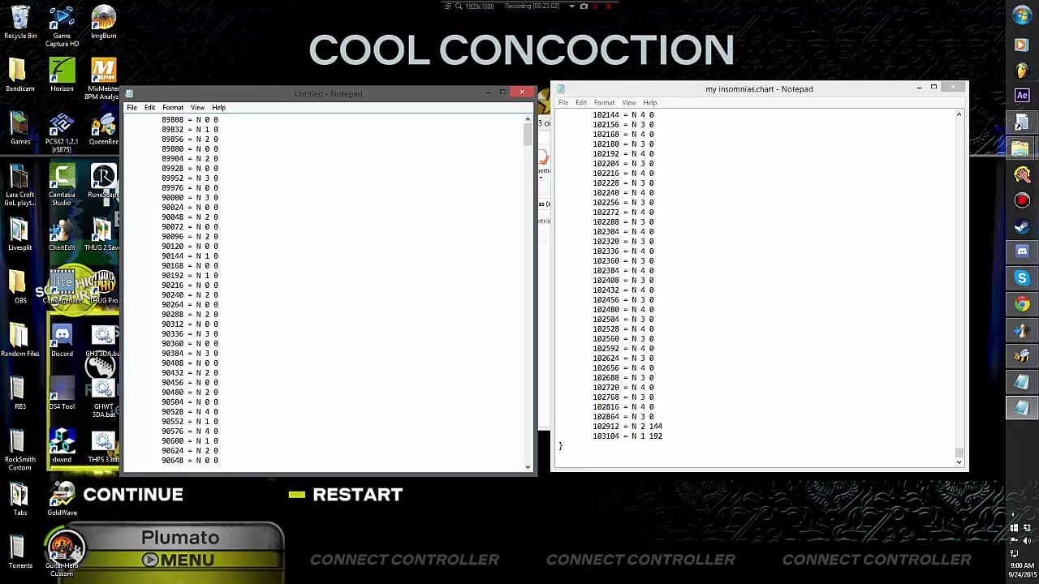
{"action": "key", "text": "ctrl+h"}
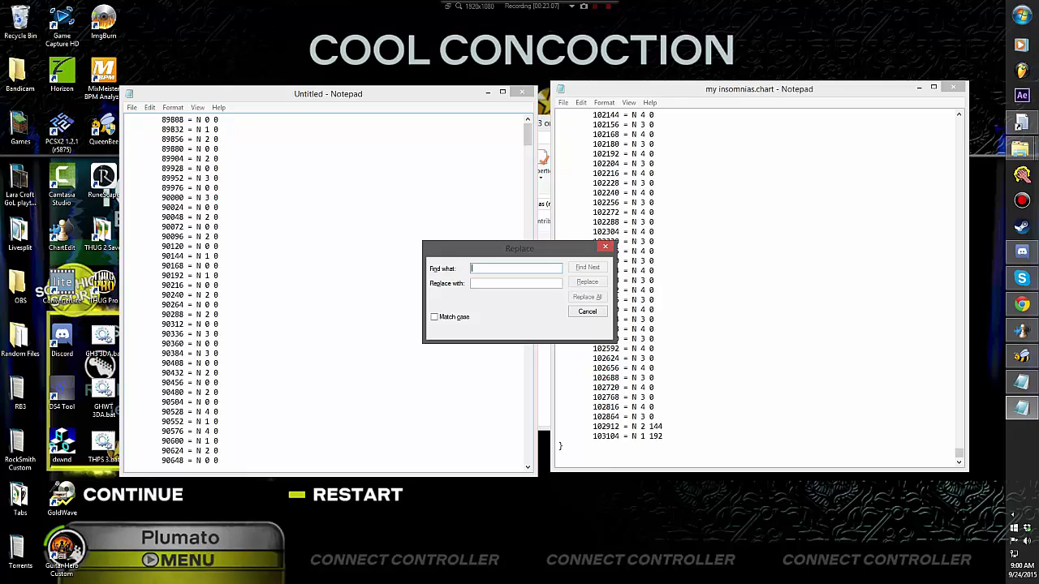
{"action": "type", "text": "N 0 0"}
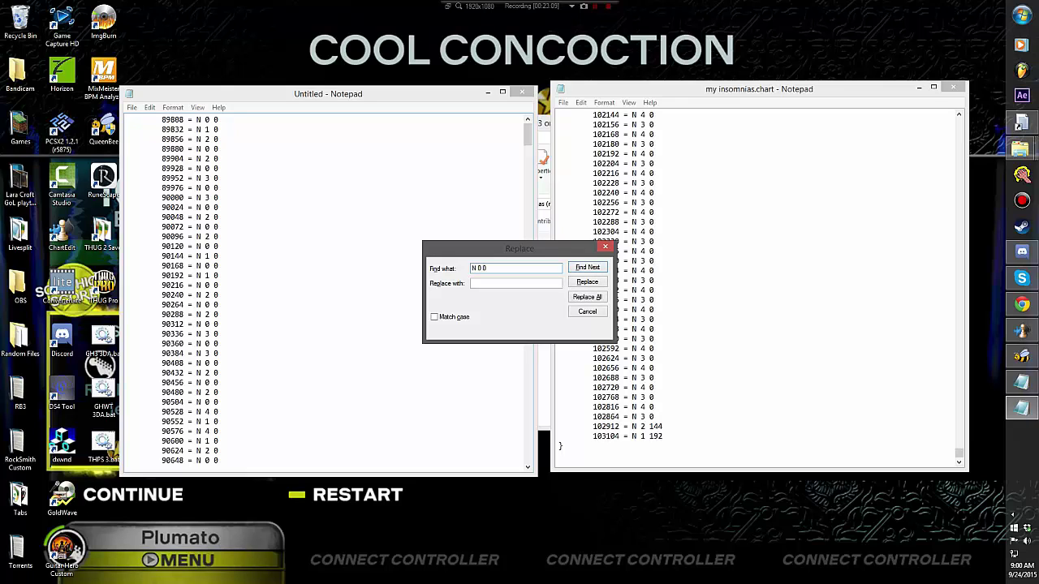
{"action": "left_click", "coordinate": [473, 283]}
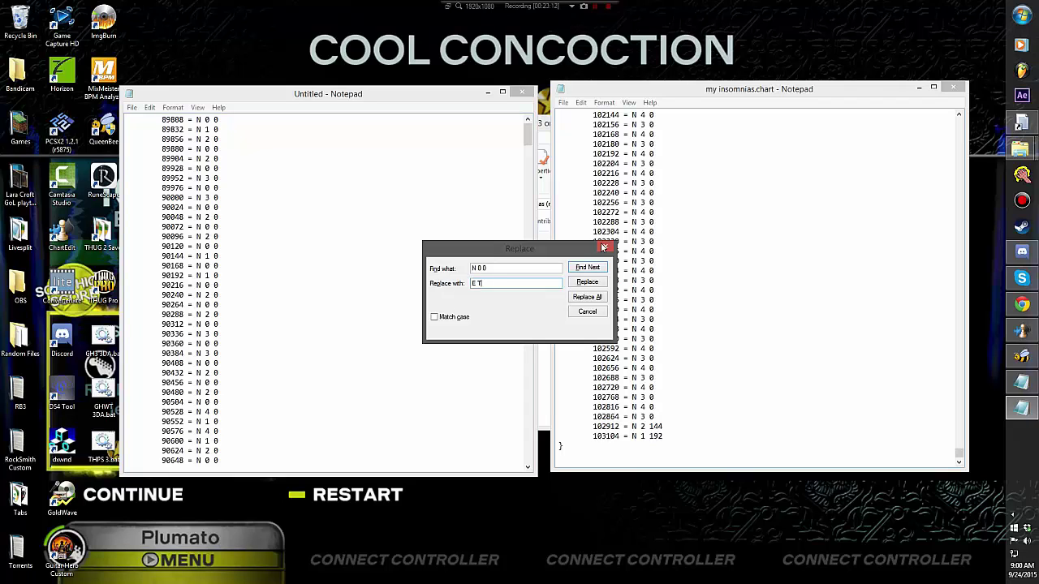
{"action": "left_click", "coordinate": [587, 297]}
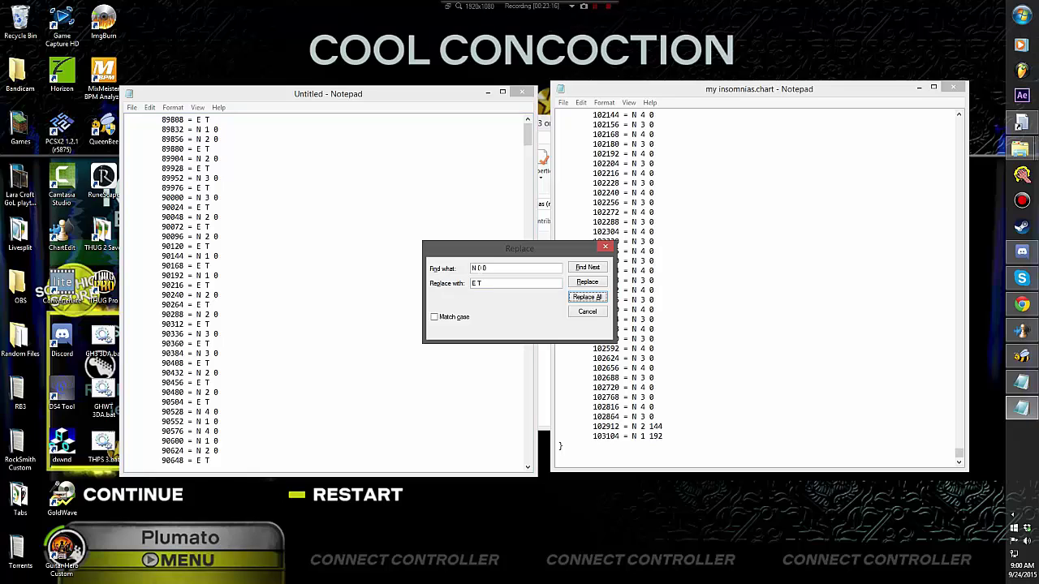
Step: Replace every "N 1 0" and every "N 2 0" with "E T" in the untitled document
{"action": "left_click", "coordinate": [476, 268]}
{"action": "key", "text": "Delete"}
{"action": "key", "text": "Delete"}
{"action": "type", "text": "1"}
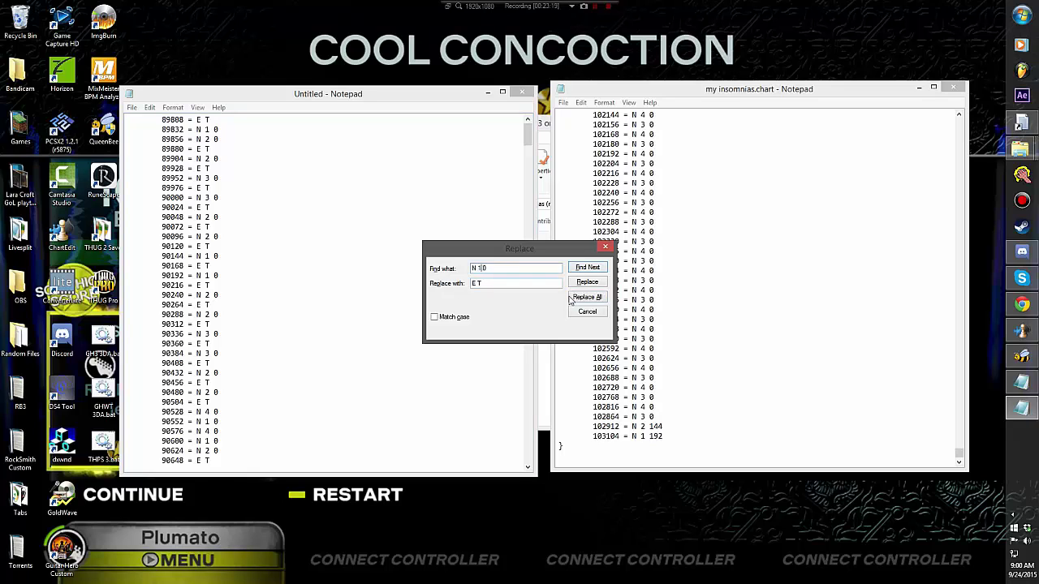
{"action": "left_click", "coordinate": [587, 297]}
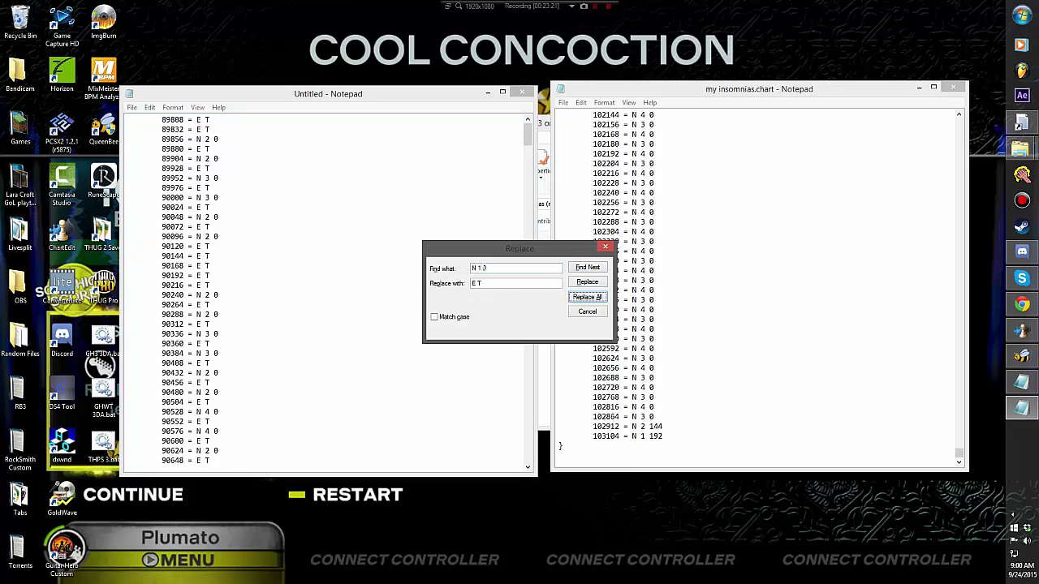
{"action": "left_click", "coordinate": [477, 268]}
{"action": "key", "text": "Delete"}
{"action": "type", "text": "2"}
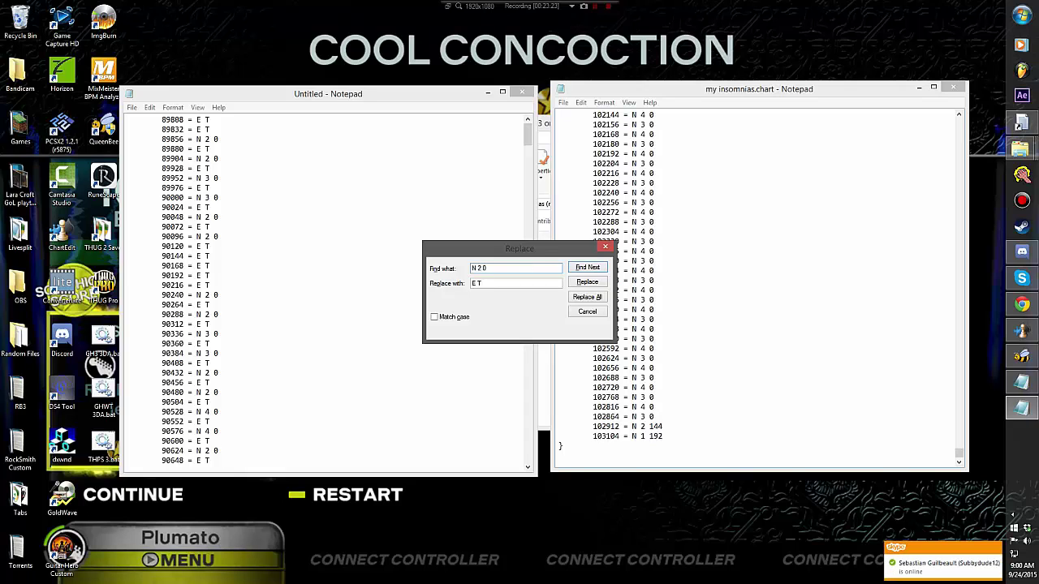
{"action": "left_click", "coordinate": [587, 297]}
Step: Replace every "N 3 0" and every "N 4 0" with "E T" in the untitled document, and close the replace dialog
{"action": "left_click", "coordinate": [480, 268]}
{"action": "type", "text": "3"}
{"action": "left_click", "coordinate": [587, 297]}
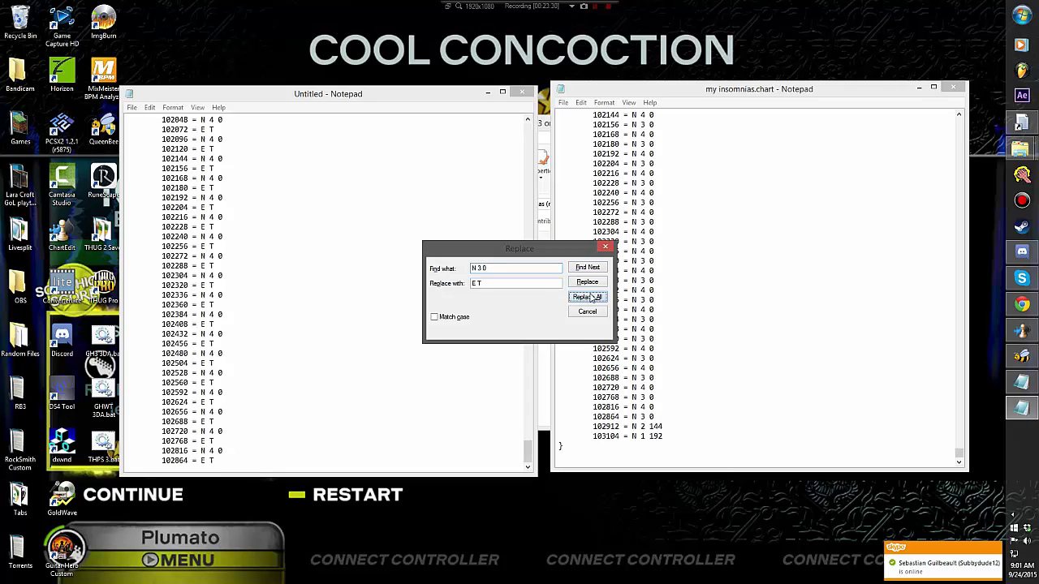
{"action": "left_click", "coordinate": [479, 268]}
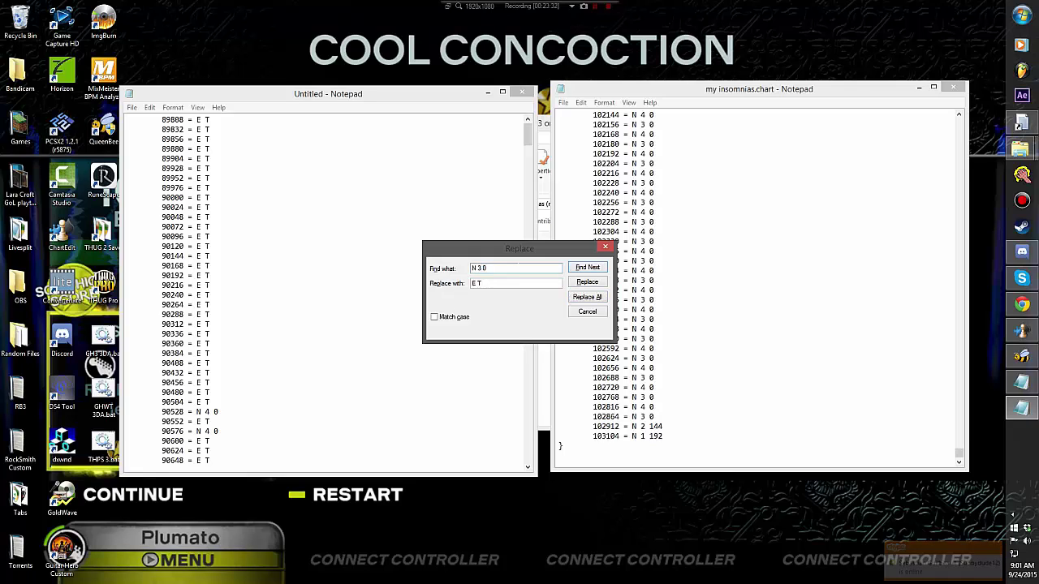
{"action": "key", "text": "BackSpace"}
{"action": "type", "text": "4"}
{"action": "left_click", "coordinate": [586, 297]}
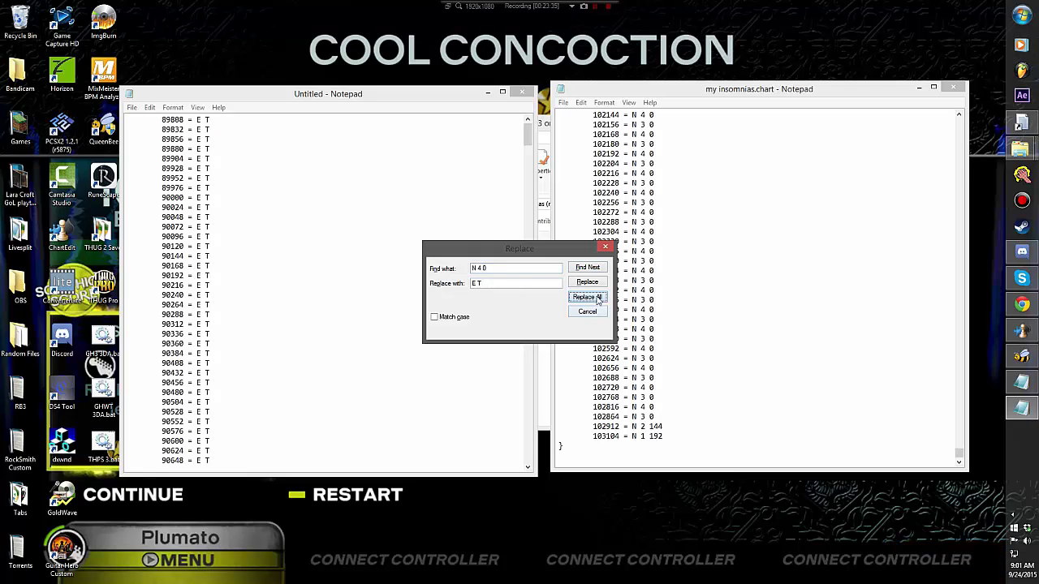
{"action": "left_click", "coordinate": [605, 247]}
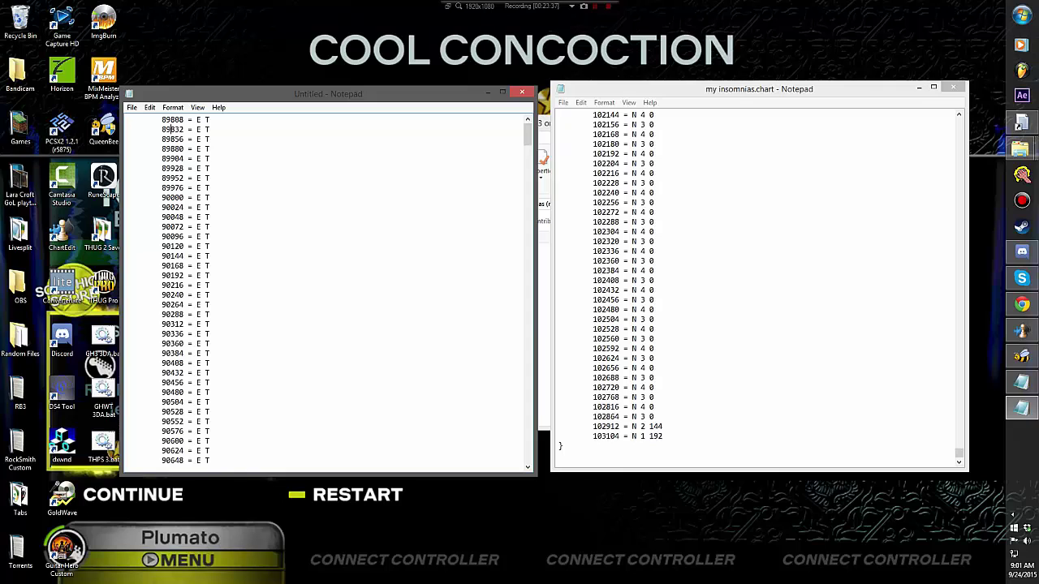
Step: Delete the star power line 92928 = S 2 768 from the untitled document
{"action": "scroll", "coordinate": [328, 292], "scroll_direction": "down", "scroll_amount": 6}
{"action": "left_click", "coordinate": [528, 414]}
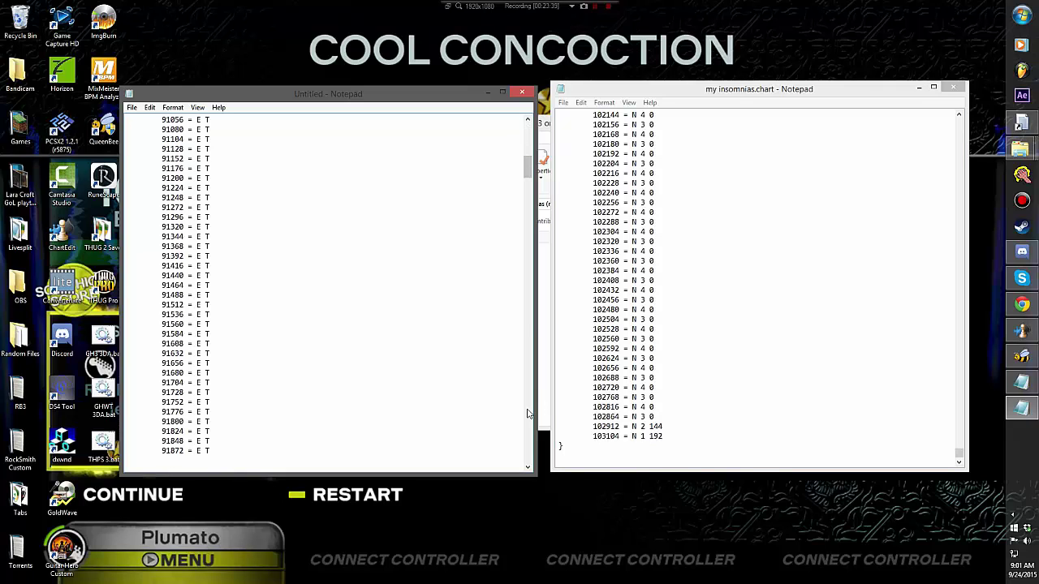
{"action": "left_click", "coordinate": [528, 414]}
{"action": "left_click", "coordinate": [528, 414]}
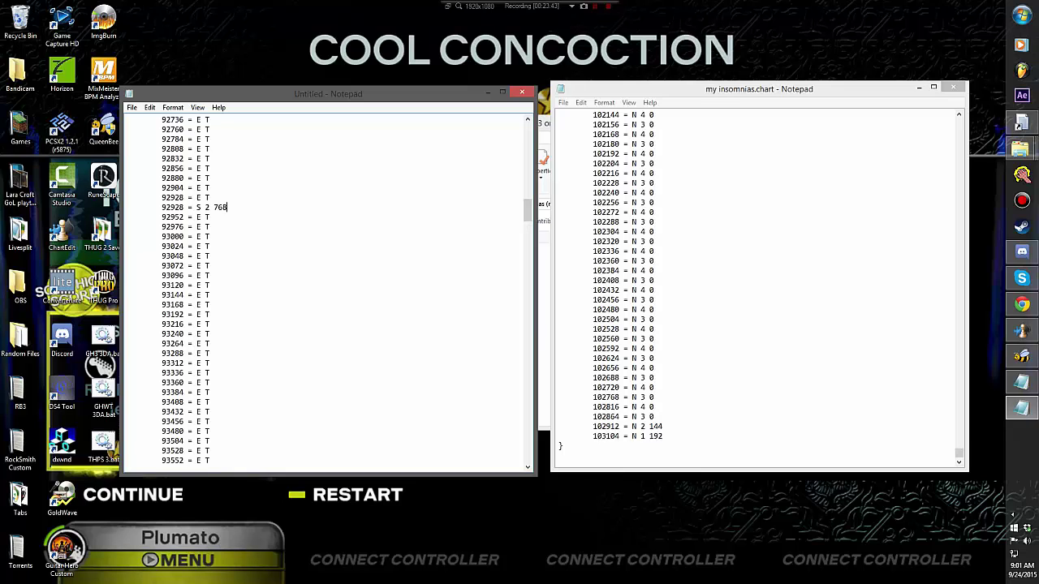
{"action": "left_click_drag", "start_coordinate": [227, 207], "coordinate": [208, 197]}
{"action": "key", "text": "Delete"}
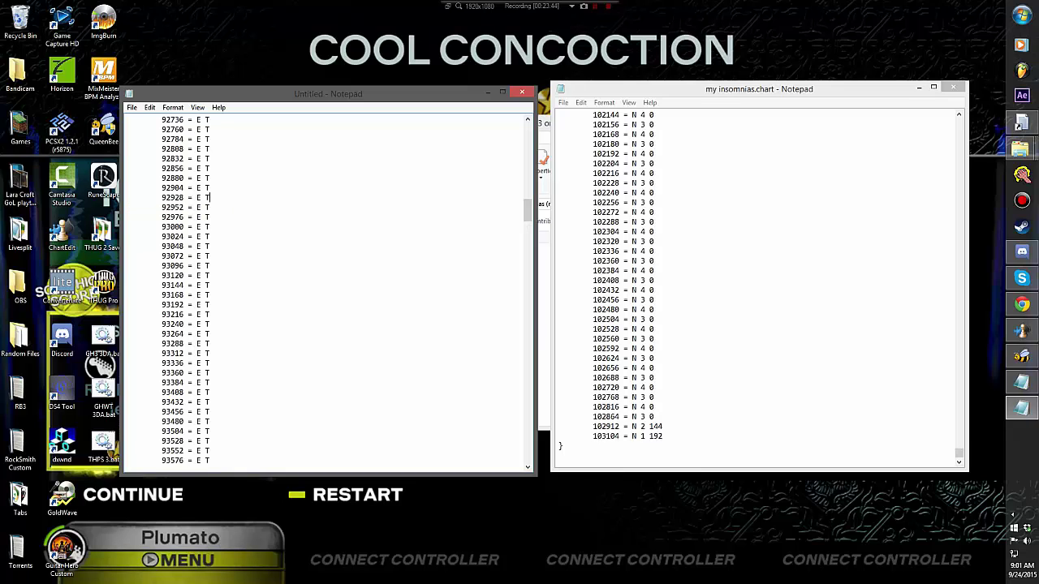
Step: Delete the star power line 96000 = S 2 768 from the untitled document
{"action": "left_click", "coordinate": [528, 412]}
{"action": "left_click", "coordinate": [529, 412]}
{"action": "left_click", "coordinate": [528, 413]}
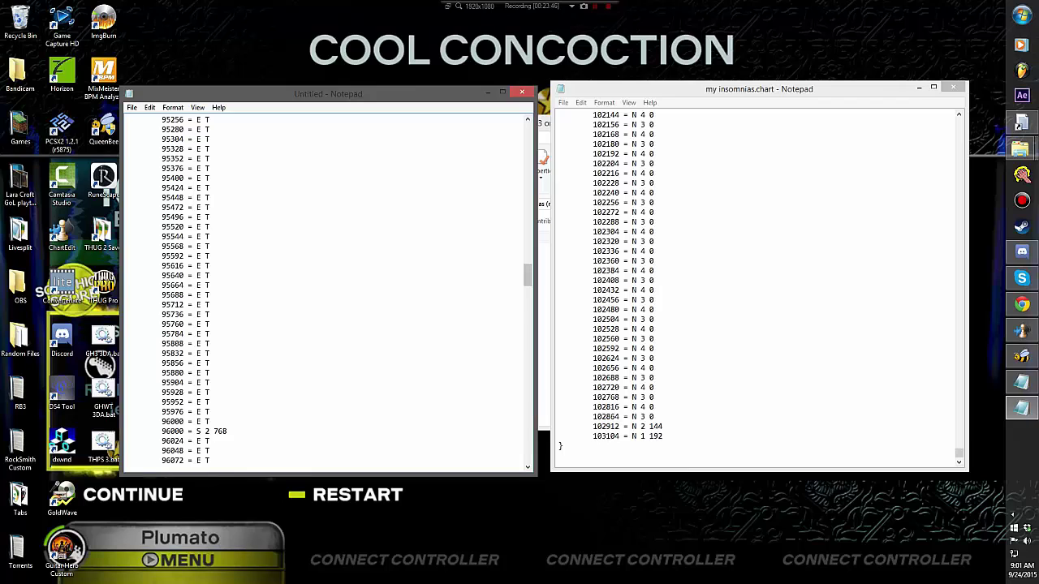
{"action": "left_click_drag", "start_coordinate": [227, 431], "coordinate": [208, 421]}
{"action": "key", "text": "Delete"}
Step: Check the remaining lines of the untitled document for non-tap entries, and cut its whole content
{"action": "left_click", "coordinate": [530, 417]}
{"action": "left_click", "coordinate": [529, 417]}
{"action": "left_click", "coordinate": [529, 417]}
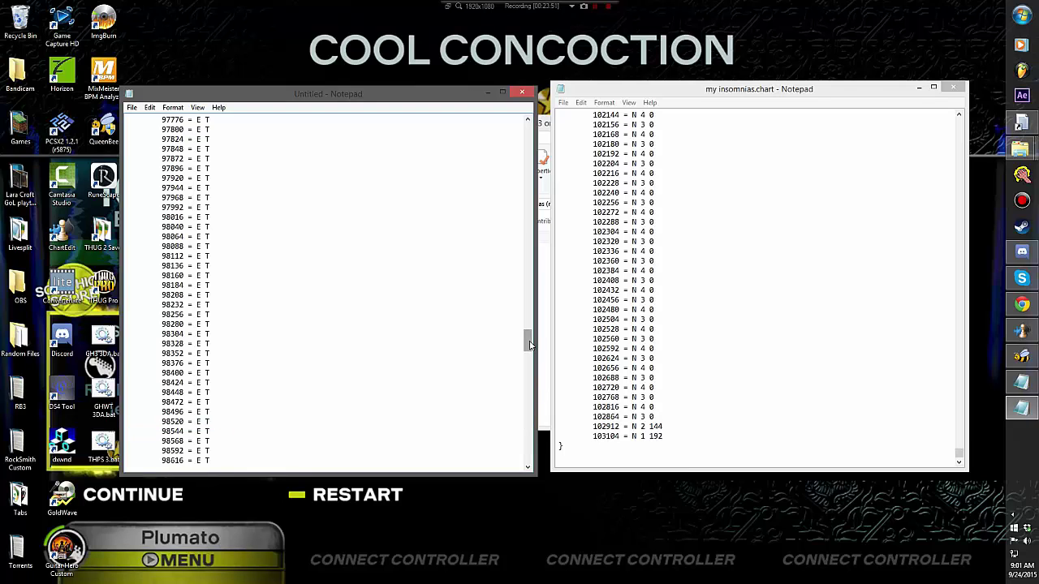
{"action": "left_click_drag", "start_coordinate": [527, 345], "coordinate": [526, 451]}
{"action": "left_click_drag", "start_coordinate": [662, 426], "coordinate": [559, 426]}
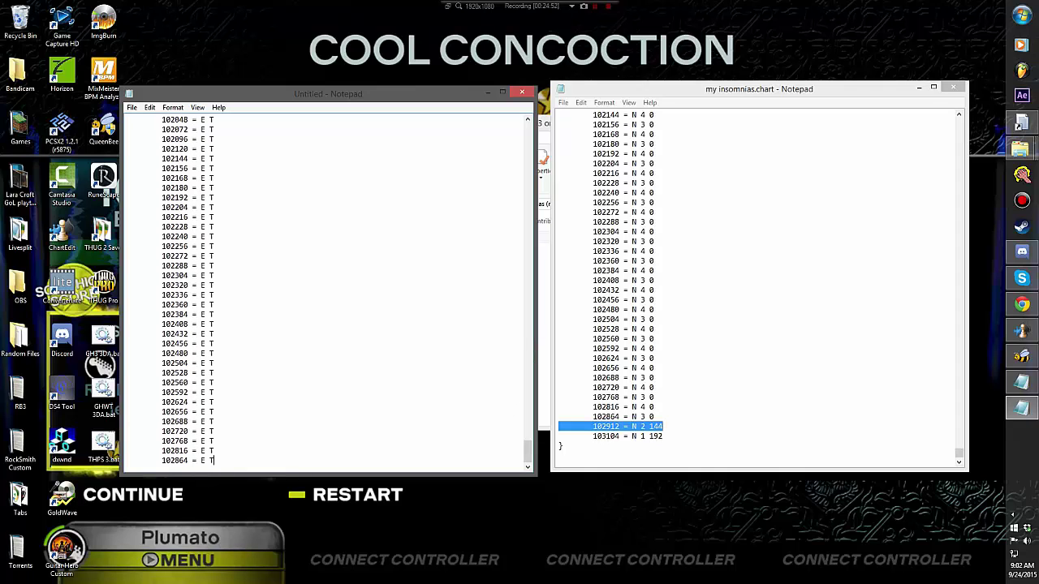
{"action": "key", "text": "ctrl+a"}
{"action": "key", "text": "Delete"}
Step: Paste the E T lines into my insomnias.chart on a new line after 102480 = N 4 0
{"action": "key", "text": "alt+Tab"}
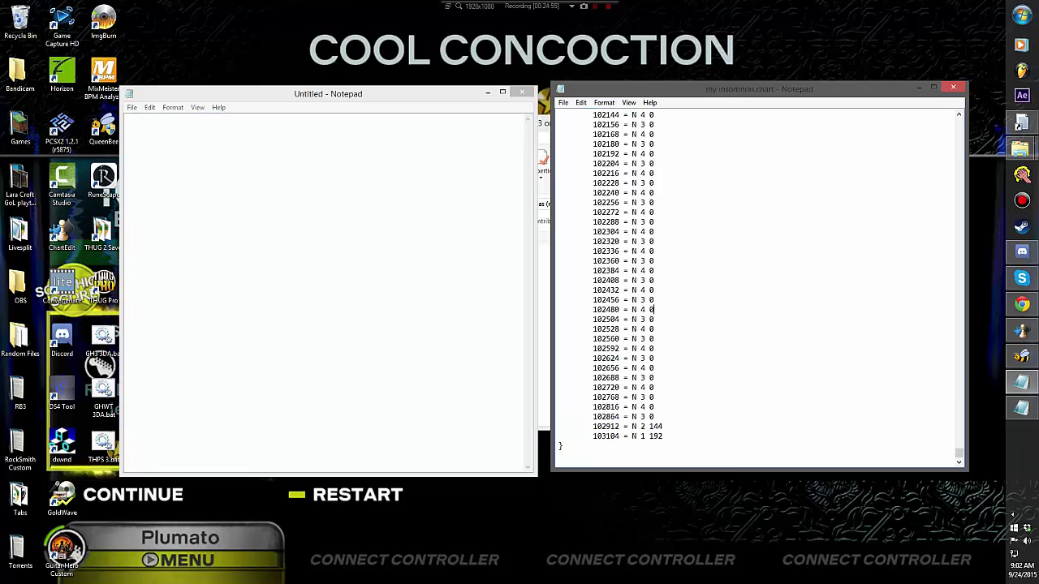
{"action": "key", "text": "Return"}
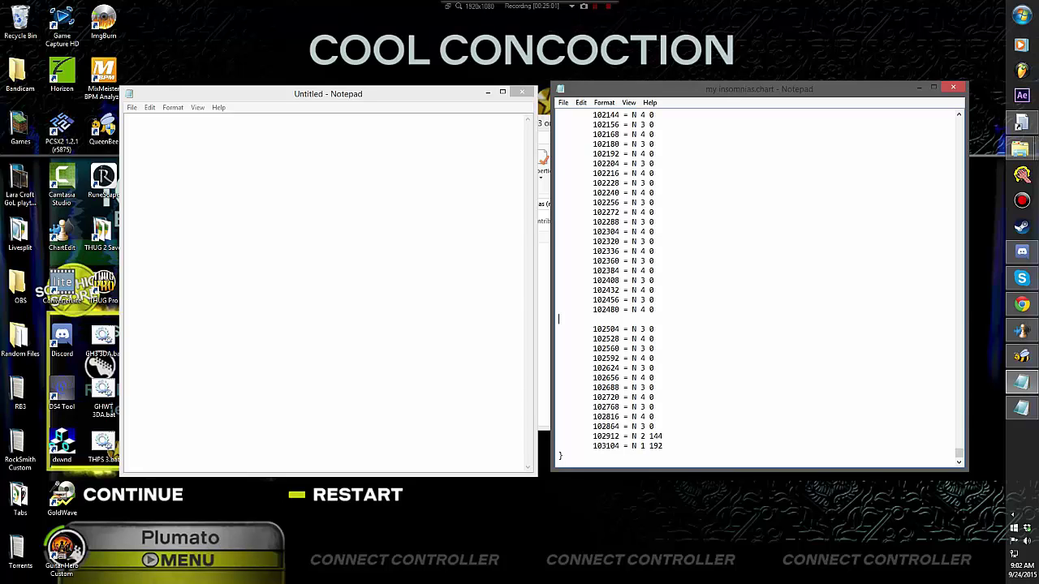
{"action": "key", "text": "ctrl+v"}
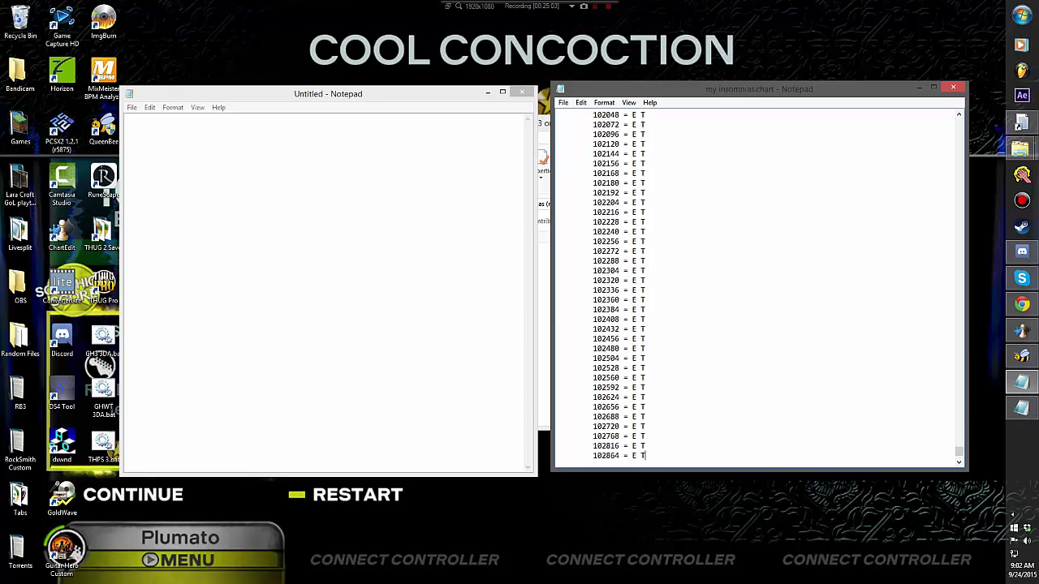
{"action": "scroll", "coordinate": [759, 284], "scroll_direction": "down", "scroll_amount": 7}
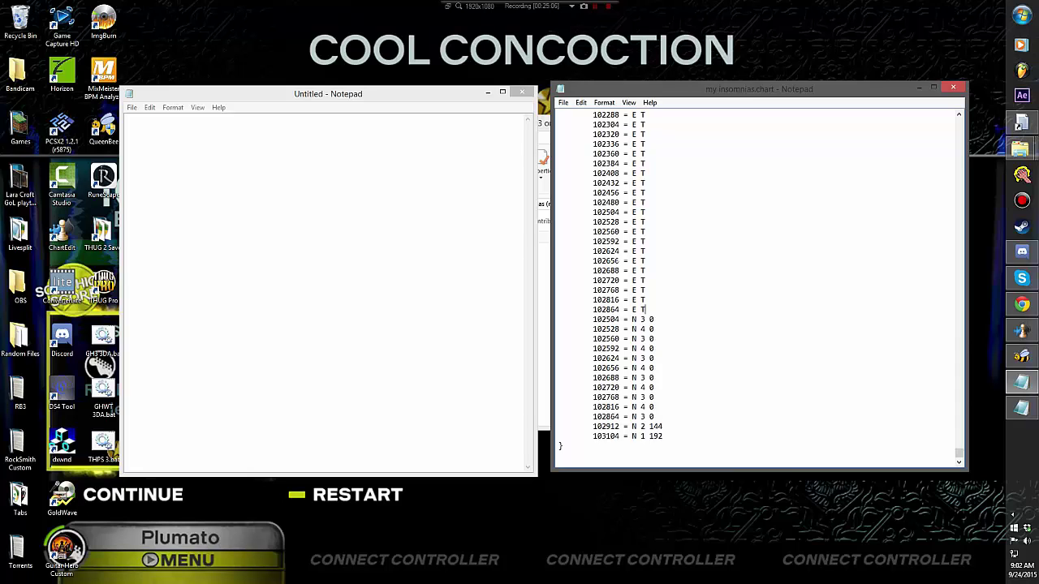
{"action": "left_click_drag", "start_coordinate": [959, 455], "coordinate": [963, 393]}
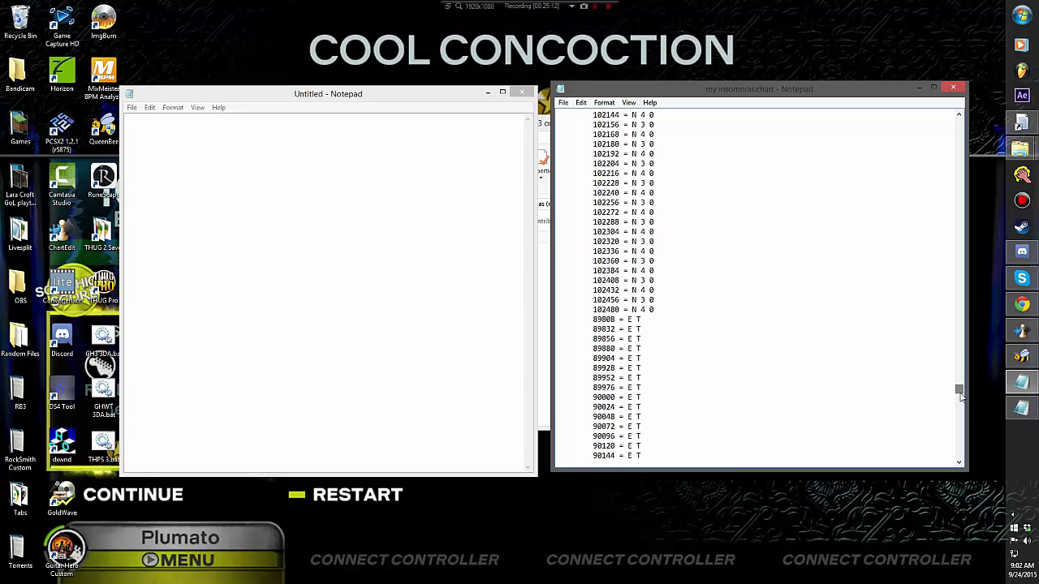
{"action": "left_click_drag", "start_coordinate": [642, 319], "coordinate": [561, 310]}
{"action": "left_click", "coordinate": [643, 330]}
Step: Save my insomnias.chart and close both Notepad windows
{"action": "left_click", "coordinate": [563, 102]}
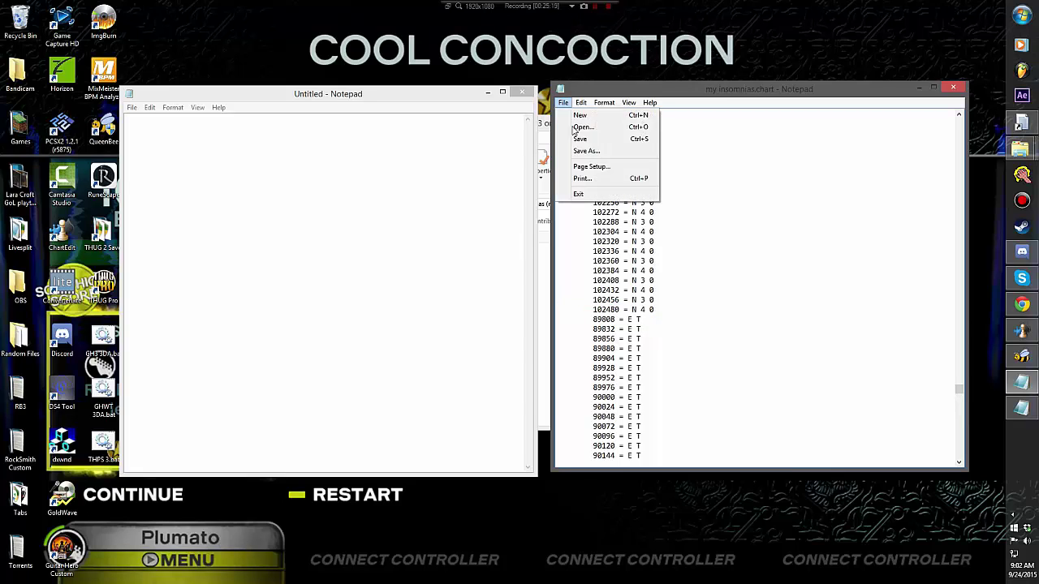
{"action": "left_click", "coordinate": [591, 139]}
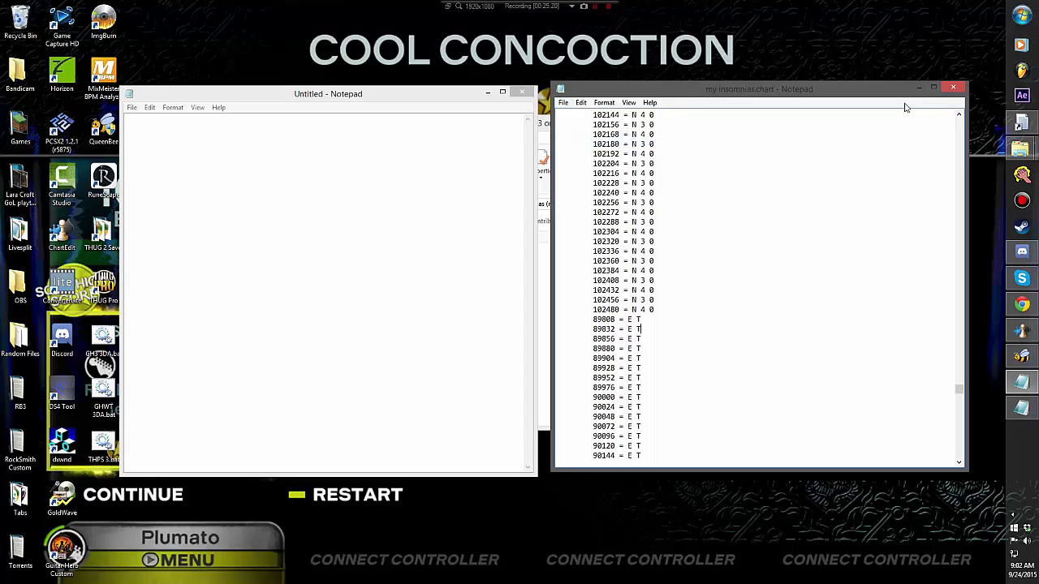
{"action": "left_click", "coordinate": [952, 87]}
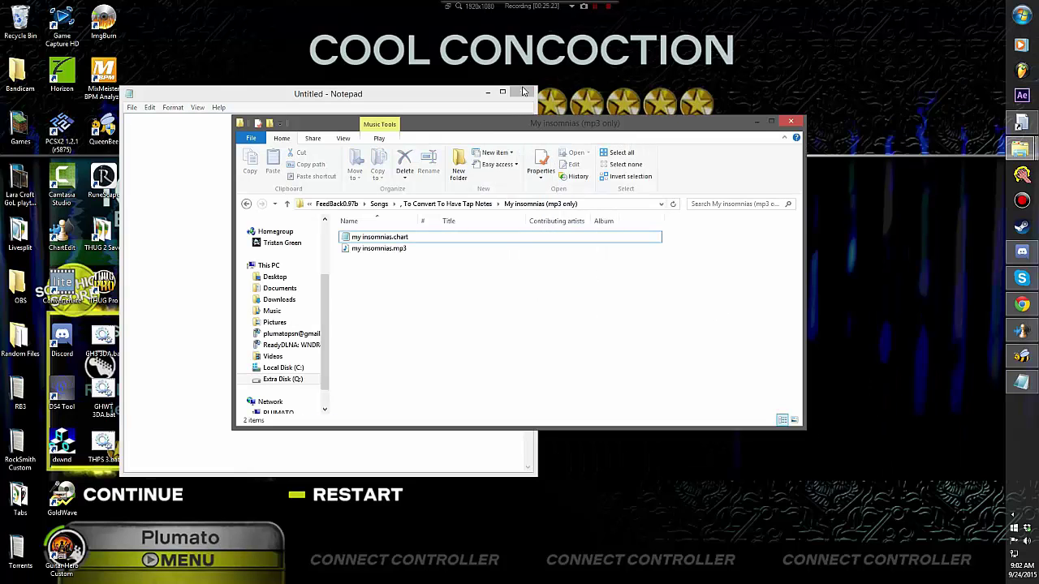
{"action": "left_click", "coordinate": [523, 91]}
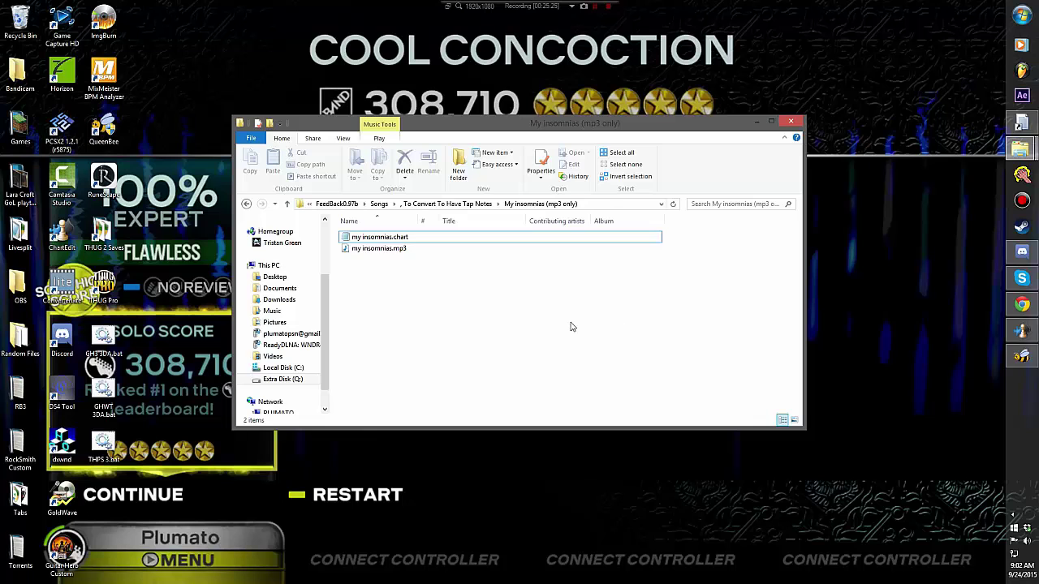
Step: Go up to the FeedBack0.97b folder, launch FeedBack.exe and maximize its window
{"action": "key", "text": "BackSpace"}
{"action": "key", "text": "BackSpace"}
{"action": "key", "text": "BackSpace"}
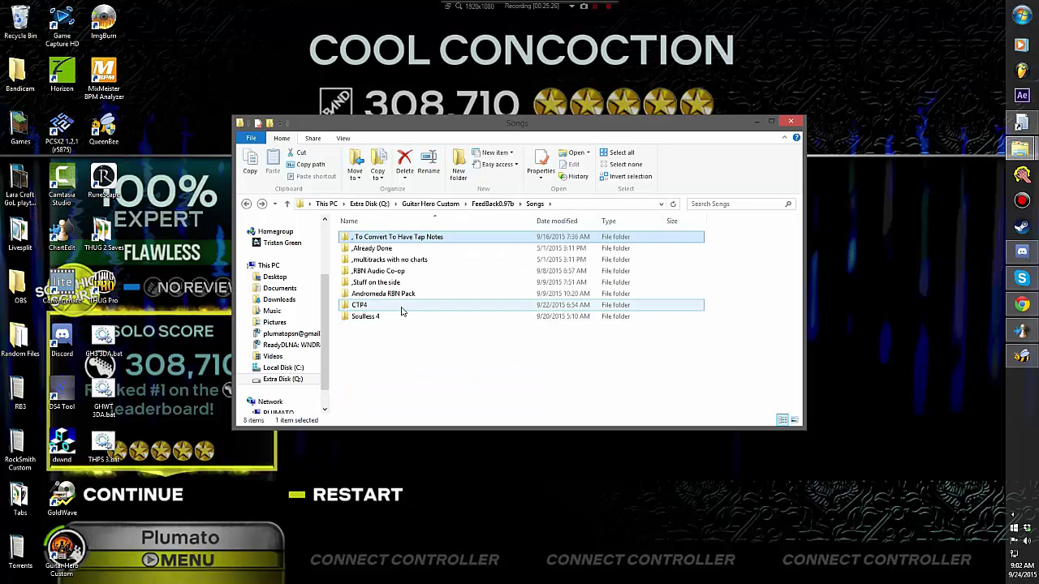
{"action": "double_click", "coordinate": [370, 316]}
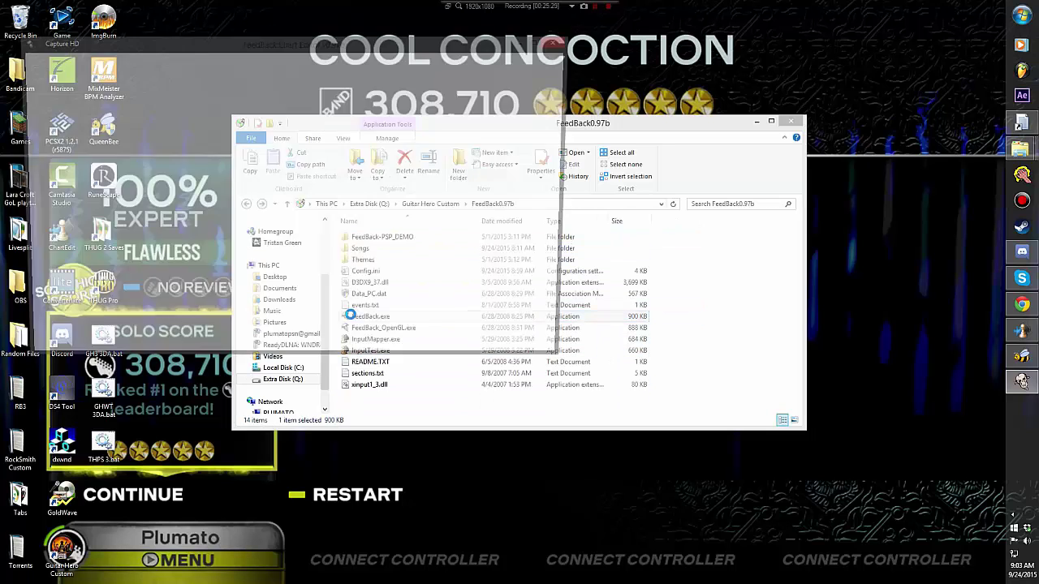
{"action": "left_click_drag", "start_coordinate": [235, 50], "coordinate": [289, 5]}
{"action": "double_click", "coordinate": [289, 5]}
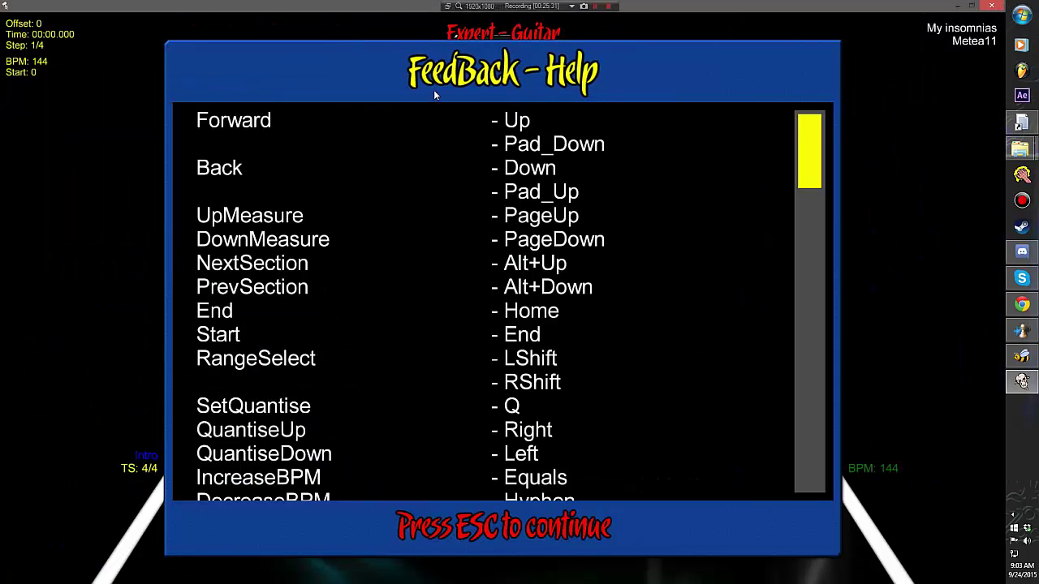
Step: Examine the T events beside the notes from the end of the My insomnias chart backwards, and close FeedBack
{"action": "key", "text": "Escape"}
{"action": "key", "text": "Home"}
{"action": "scroll", "coordinate": [434, 96], "scroll_direction": "down", "scroll_amount": 8}
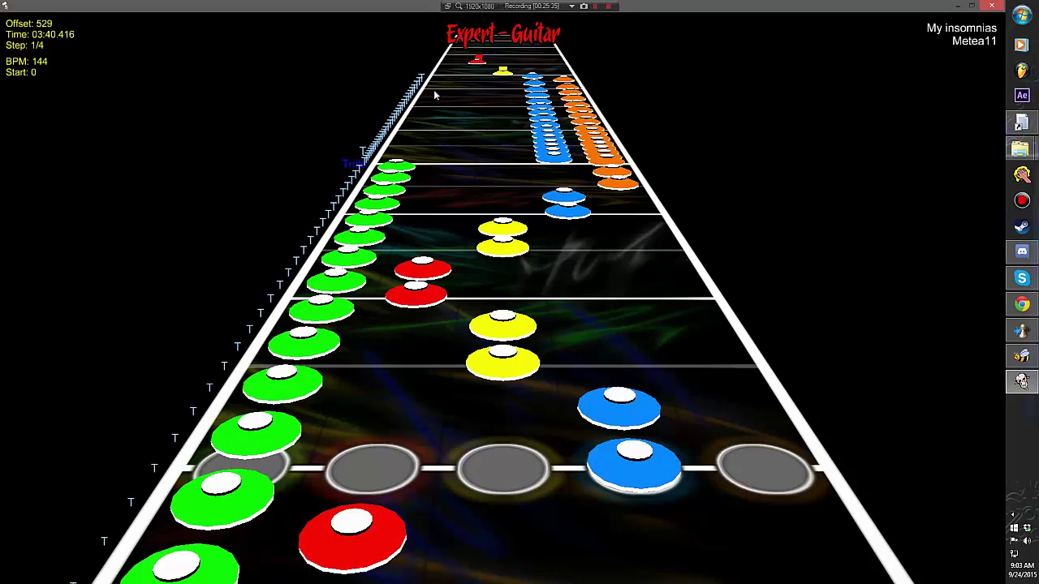
{"action": "scroll", "coordinate": [434, 96], "scroll_direction": "down", "scroll_amount": 20}
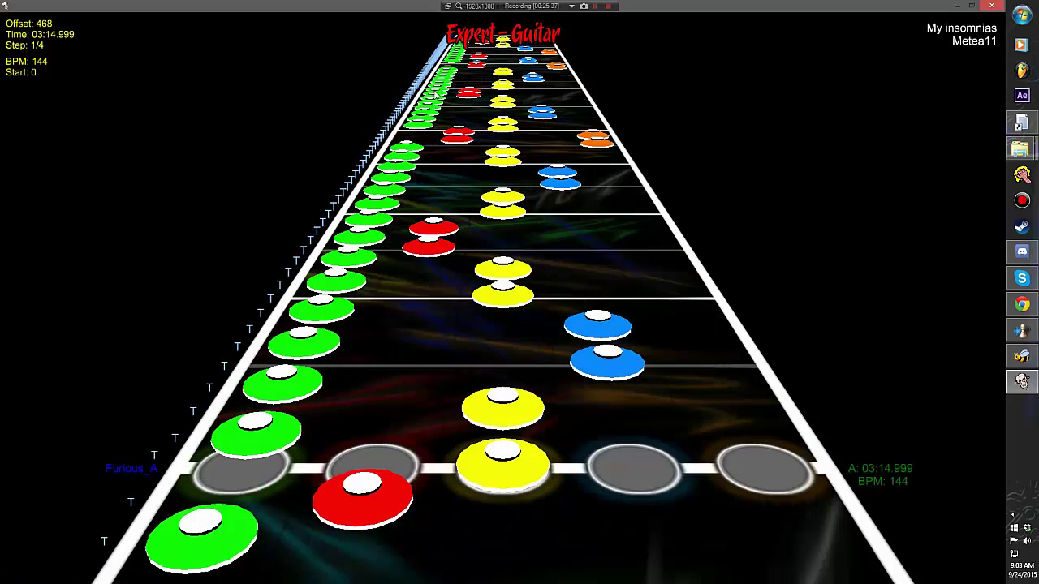
{"action": "scroll", "coordinate": [434, 96], "scroll_direction": "down", "scroll_amount": 8}
{"action": "scroll", "coordinate": [434, 96], "scroll_direction": "up", "scroll_amount": 8}
{"action": "scroll", "coordinate": [434, 96], "scroll_direction": "down", "scroll_amount": 4}
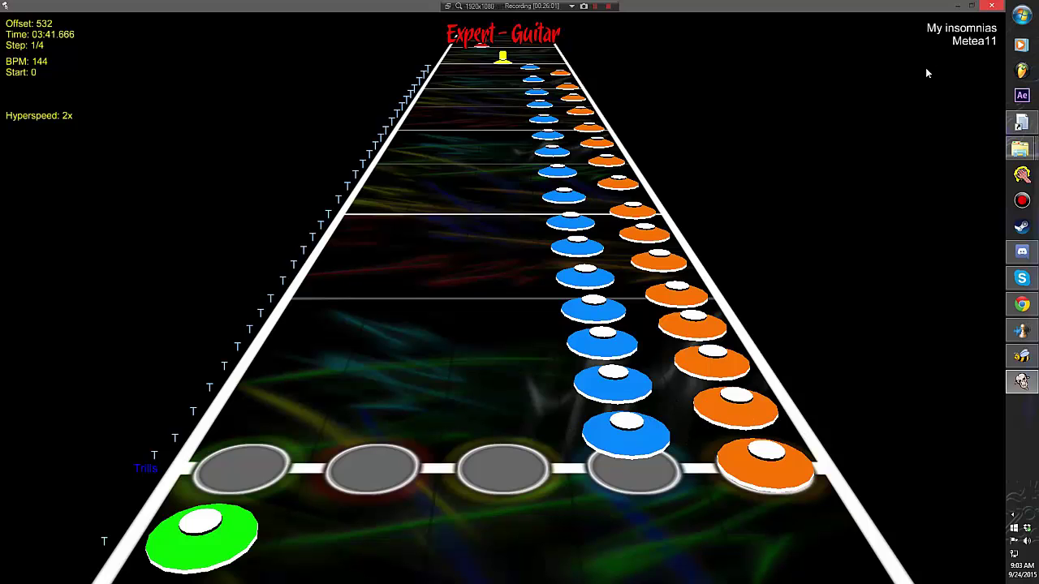
{"action": "left_click", "coordinate": [992, 12]}
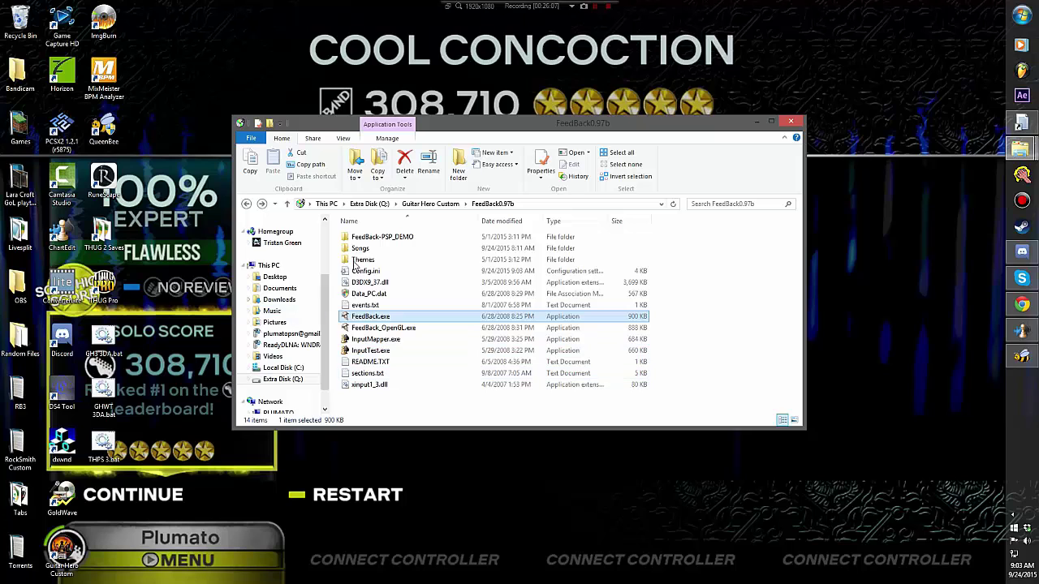
Step: Duplicate my insomnias.chart inside the My insomnias (mp3 only) folder under Songs, To Convert To Have Tap Notes
{"action": "double_click", "coordinate": [360, 247]}
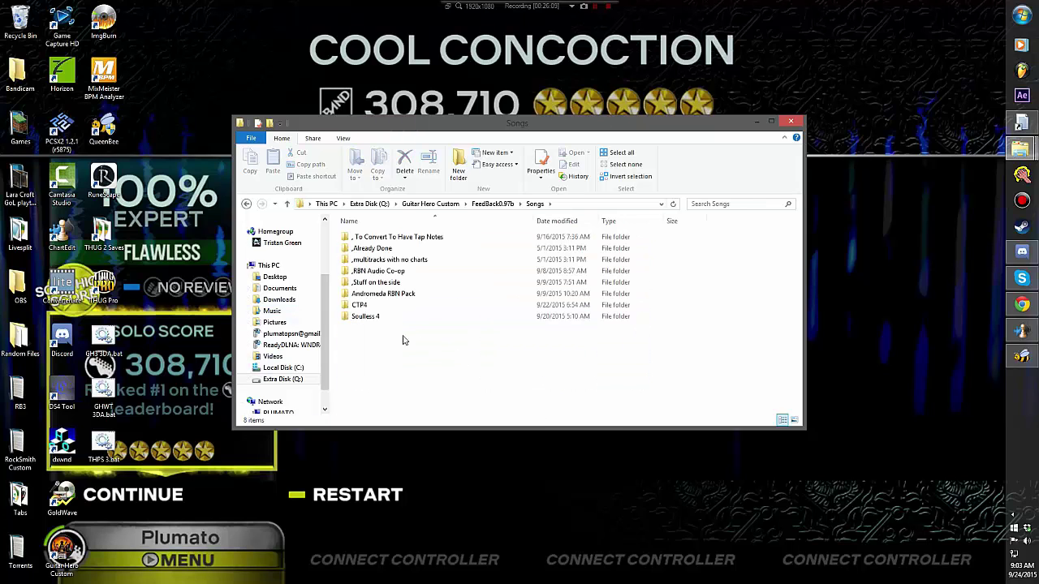
{"action": "double_click", "coordinate": [396, 237]}
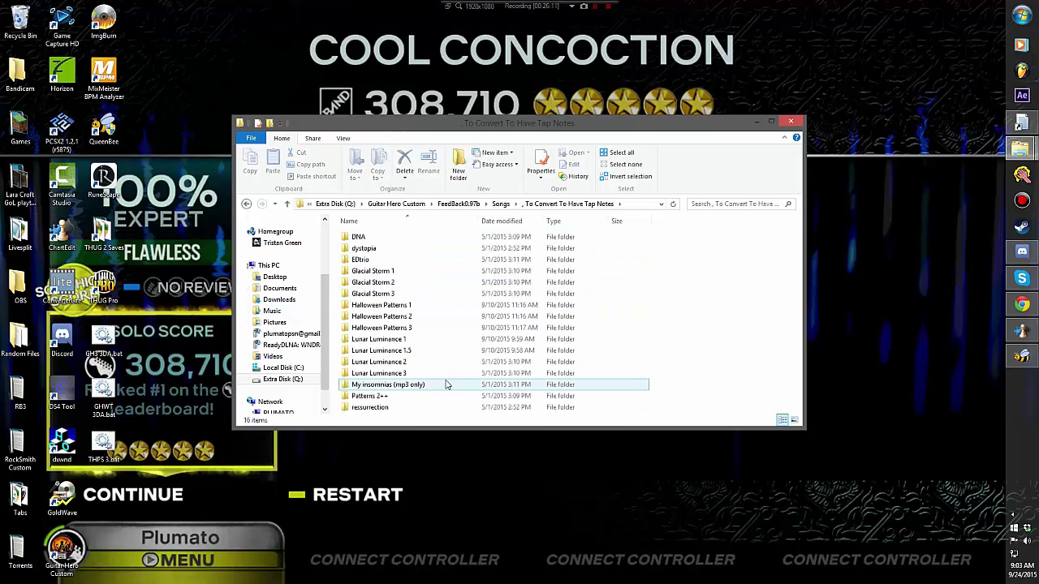
{"action": "double_click", "coordinate": [399, 386]}
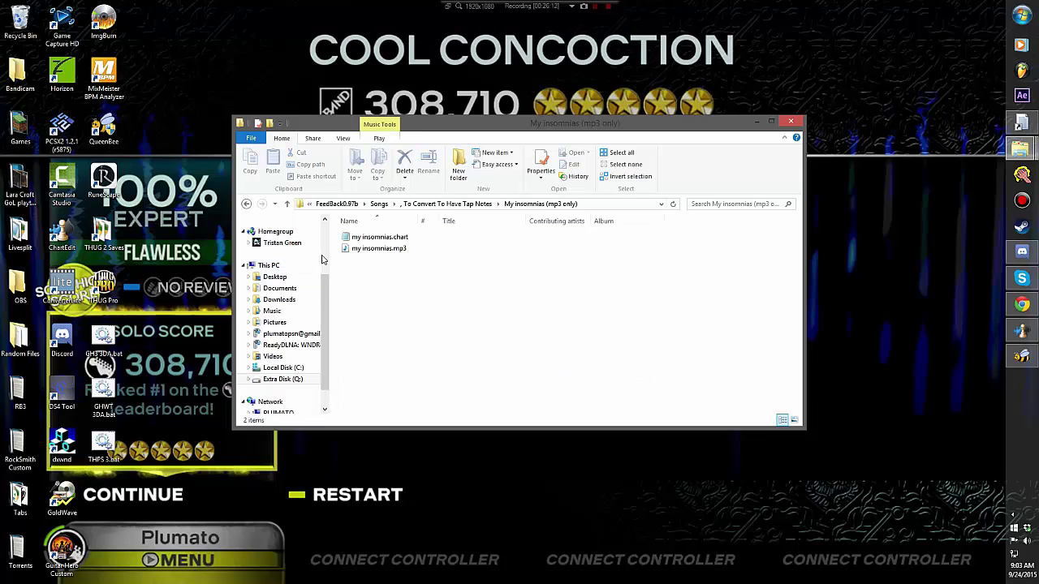
{"action": "left_click", "coordinate": [358, 240]}
{"action": "left_click_drag", "start_coordinate": [358, 240], "coordinate": [409, 306]}
{"action": "left_click", "coordinate": [439, 338]}
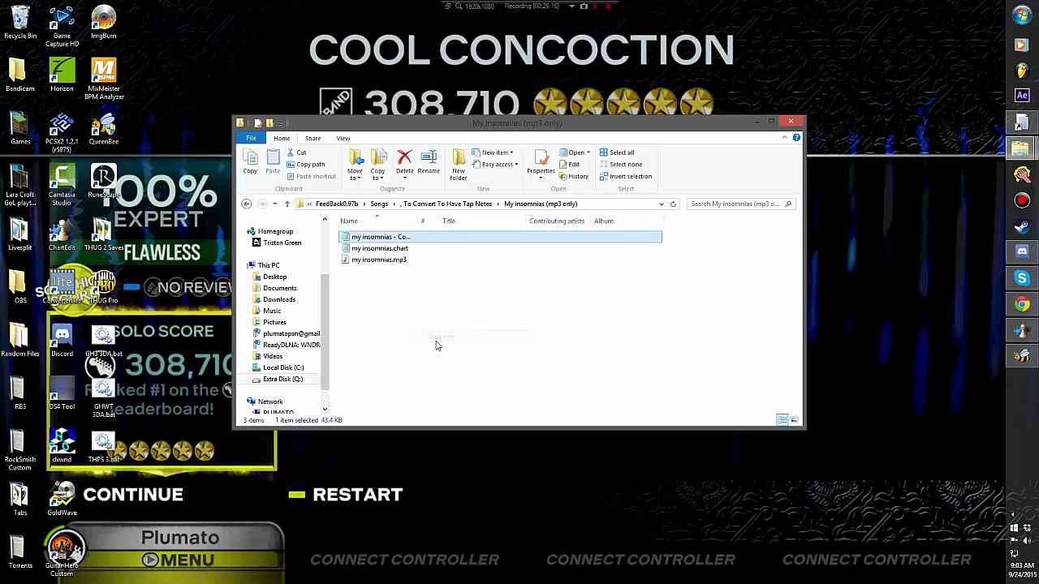
Step: Rename the copied chart file as my insomnias [Y].chart
{"action": "right_click", "coordinate": [384, 238]}
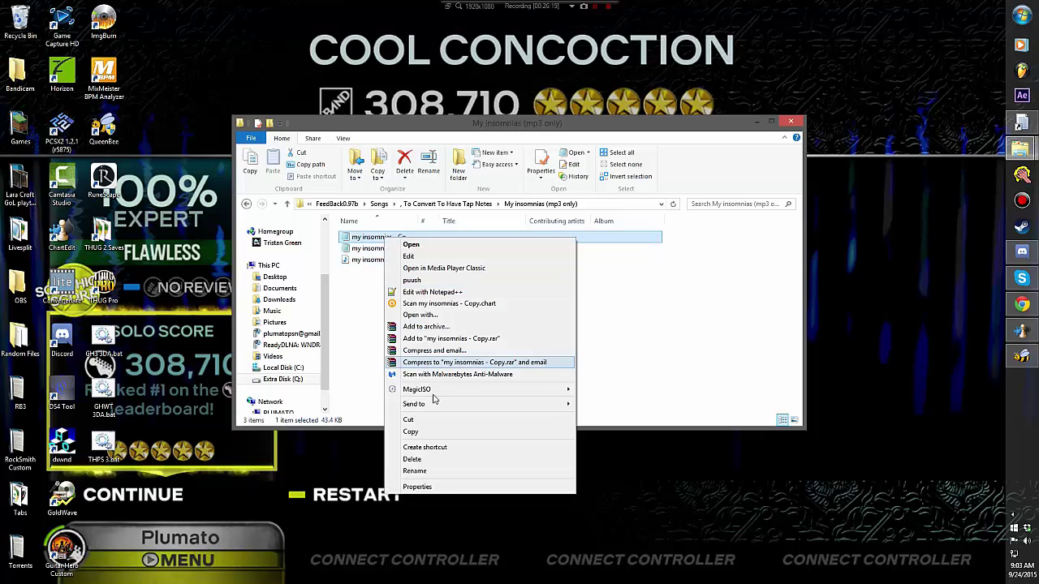
{"action": "left_click", "coordinate": [459, 470]}
{"action": "key", "text": "Right"}
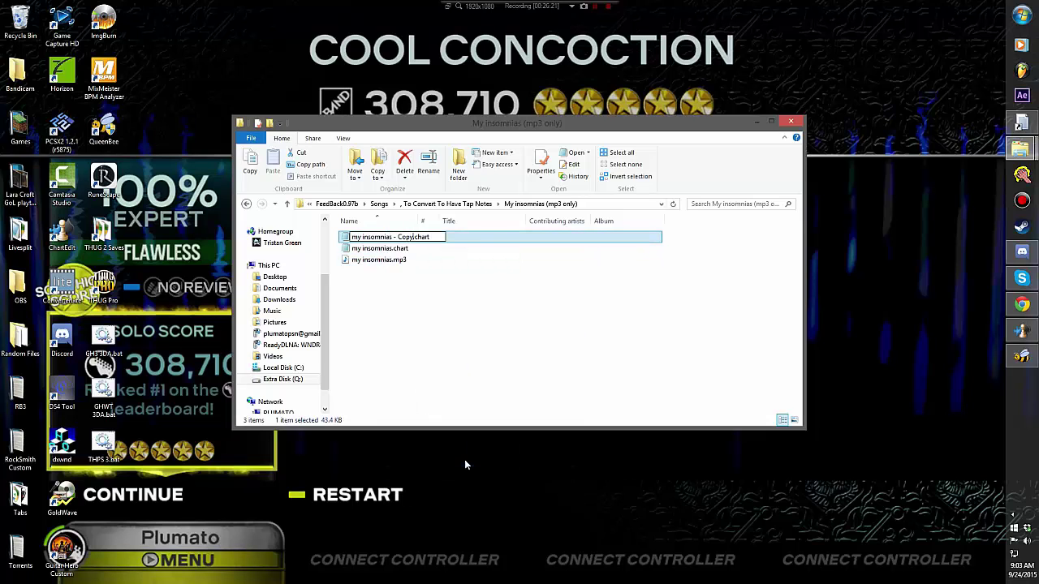
{"action": "key", "text": "BackSpace"}
{"action": "key", "text": "BackSpace"}
{"action": "key", "text": "BackSpace"}
{"action": "key", "text": "BackSpace"}
{"action": "key", "text": "BackSpace"}
{"action": "key", "text": "BackSpace"}
{"action": "type", "text": "("}
{"action": "type", "text": "Y]"}
{"action": "key", "text": "Return"}
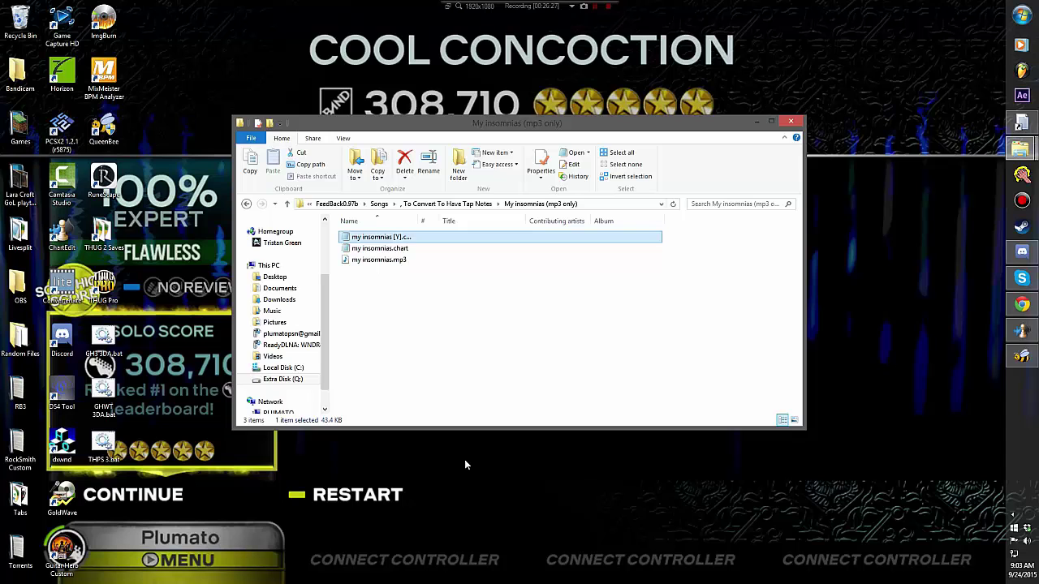
Step: Open my insomnias [Y].chart in Notepad and replace every case-matched "E F" with "N 5 0"
{"action": "key", "text": "Return"}
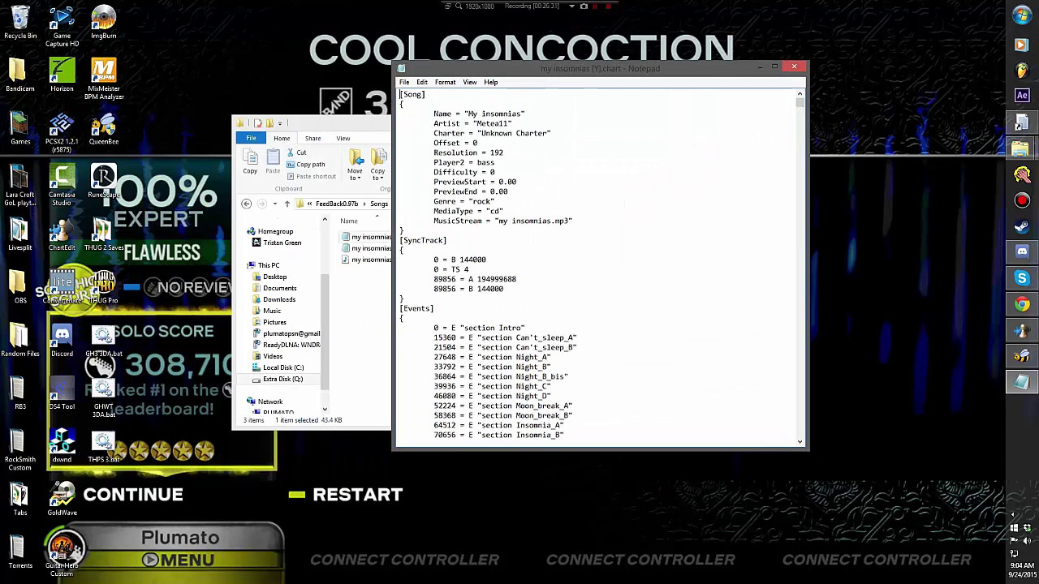
{"action": "key", "text": "ctrl+h"}
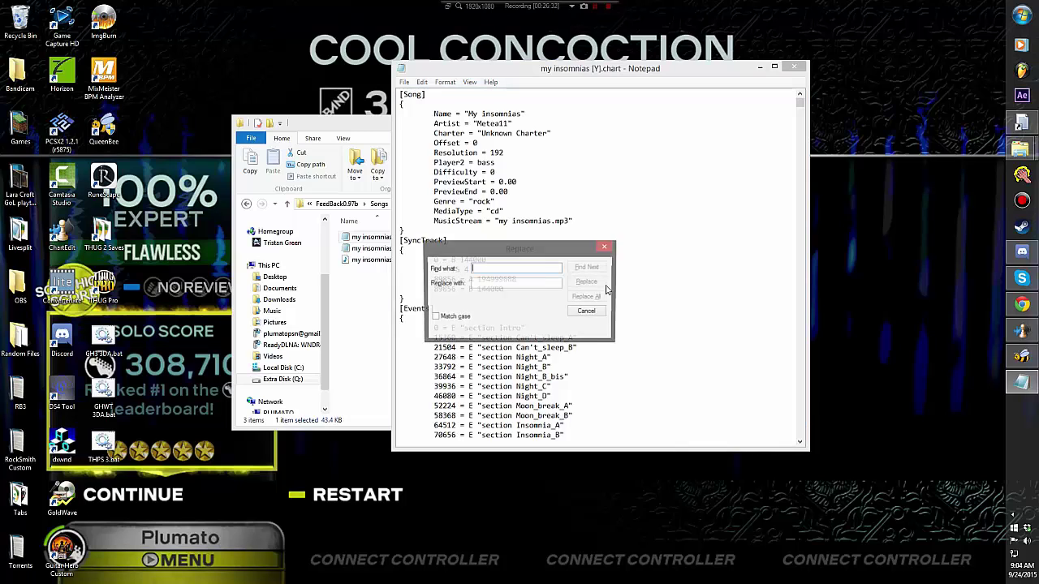
{"action": "type", "text": "E F"}
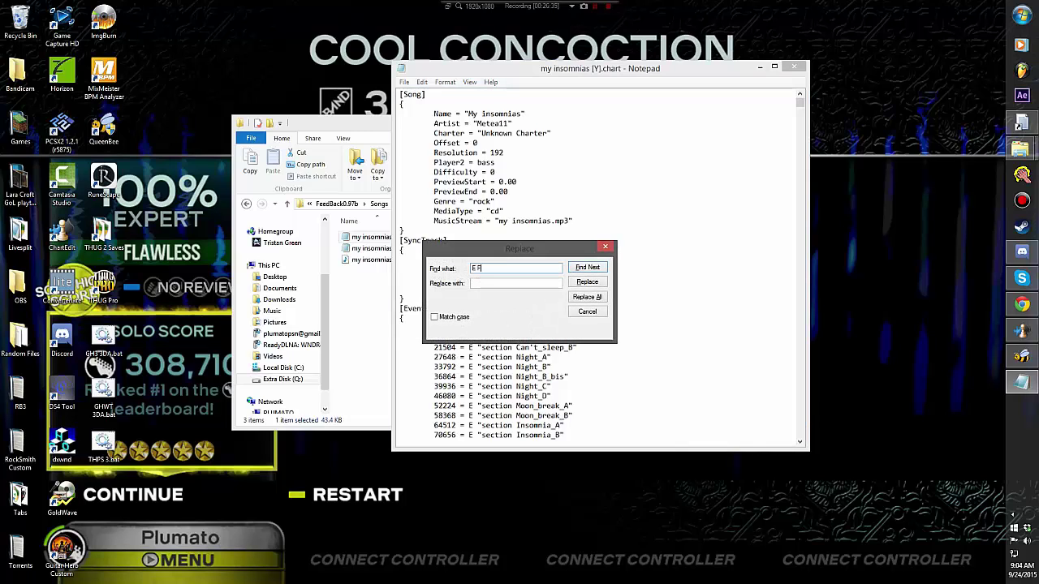
{"action": "left_click", "coordinate": [516, 283]}
{"action": "type", "text": "N 5 0"}
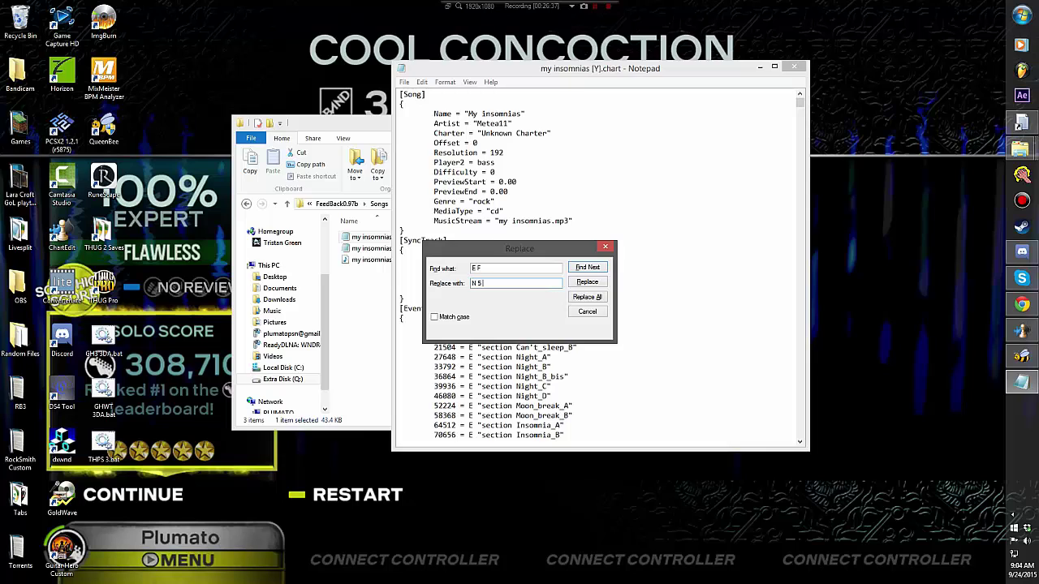
{"action": "key", "text": "Tab"}
{"action": "key", "text": "space"}
{"action": "left_click", "coordinate": [482, 267]}
{"action": "key", "text": "shift+Home"}
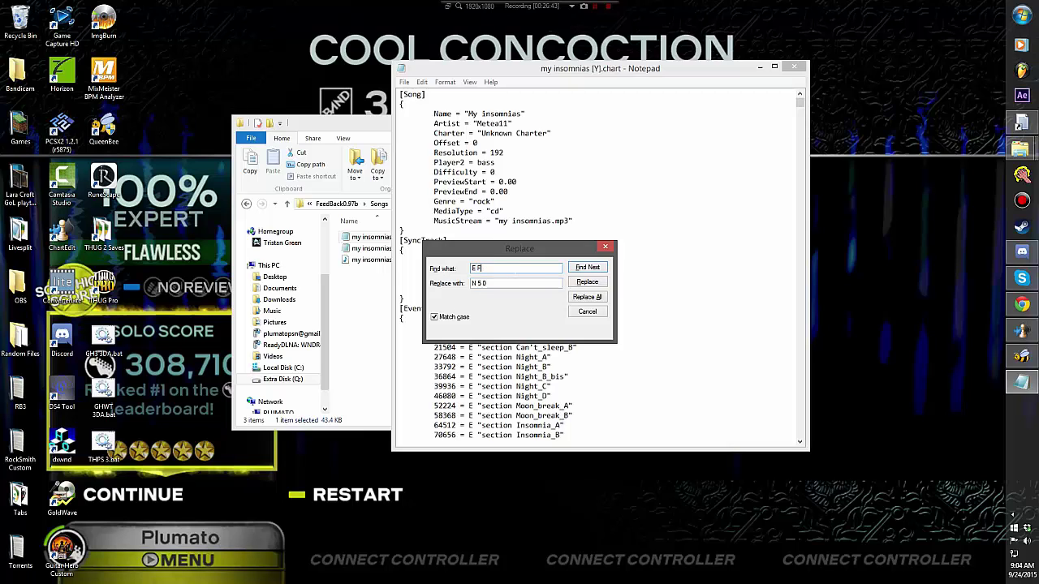
{"action": "left_click", "coordinate": [585, 298]}
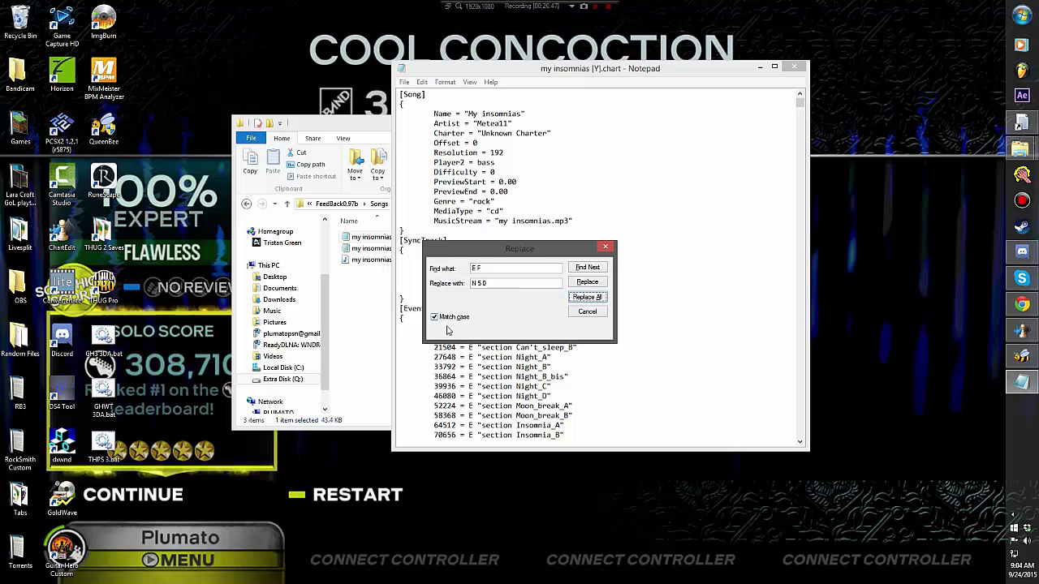
Step: Replace every case-matched "E T" in the chart with "N 6 0", and save and close the file
{"action": "left_click_drag", "start_coordinate": [495, 248], "coordinate": [587, 264]}
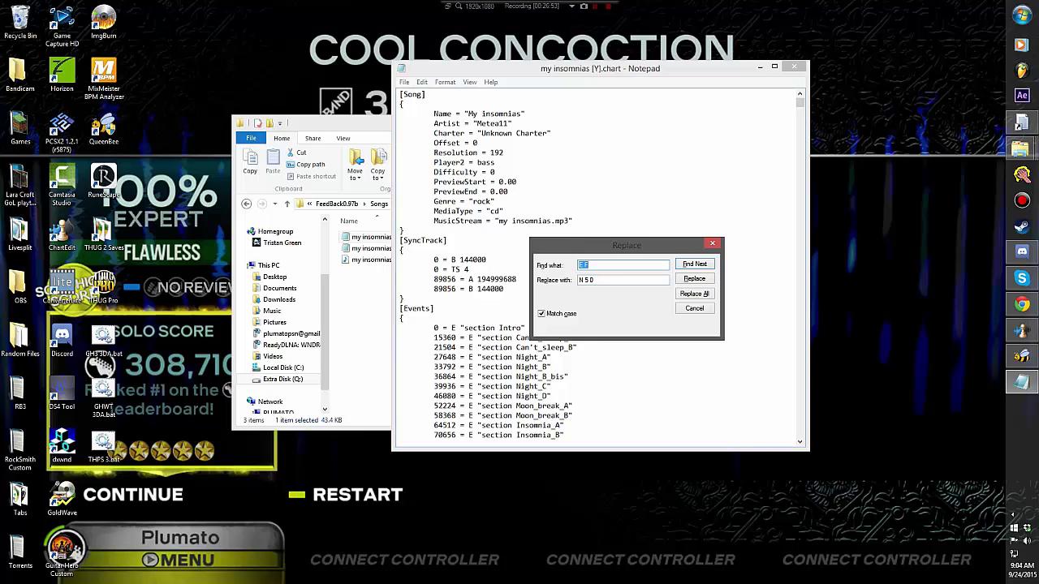
{"action": "left_click_drag", "start_coordinate": [602, 247], "coordinate": [464, 228]}
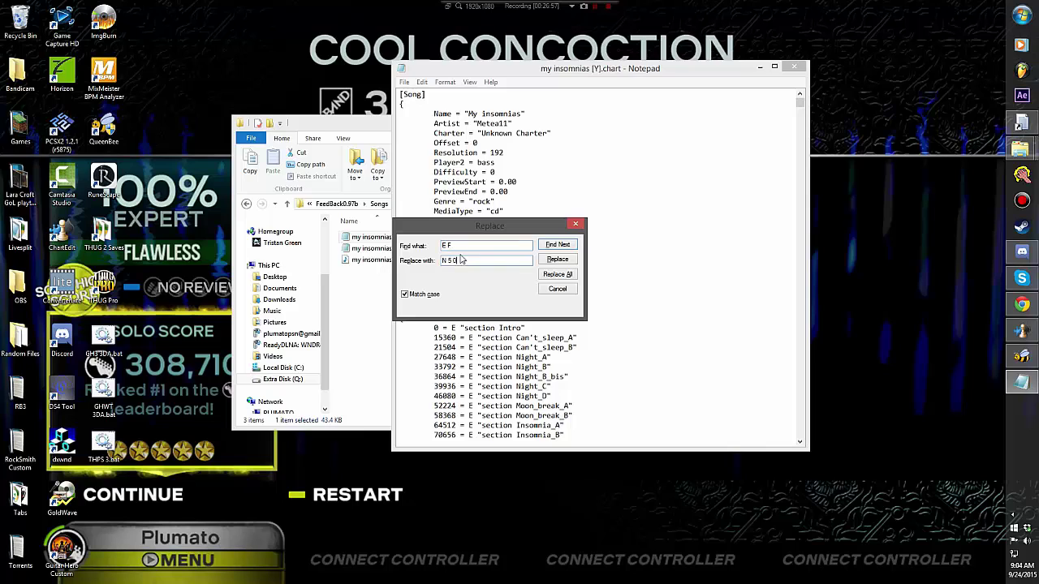
{"action": "left_click", "coordinate": [466, 248]}
{"action": "type", "text": "T"}
{"action": "key", "text": "Tab"}
{"action": "left_click", "coordinate": [451, 261]}
{"action": "left_click", "coordinate": [449, 245]}
{"action": "key", "text": "Tab"}
{"action": "key", "text": "Left"}
{"action": "key", "text": "Left"}
{"action": "key", "text": "Left"}
{"action": "key", "text": "Left"}
{"action": "left_click", "coordinate": [556, 276]}
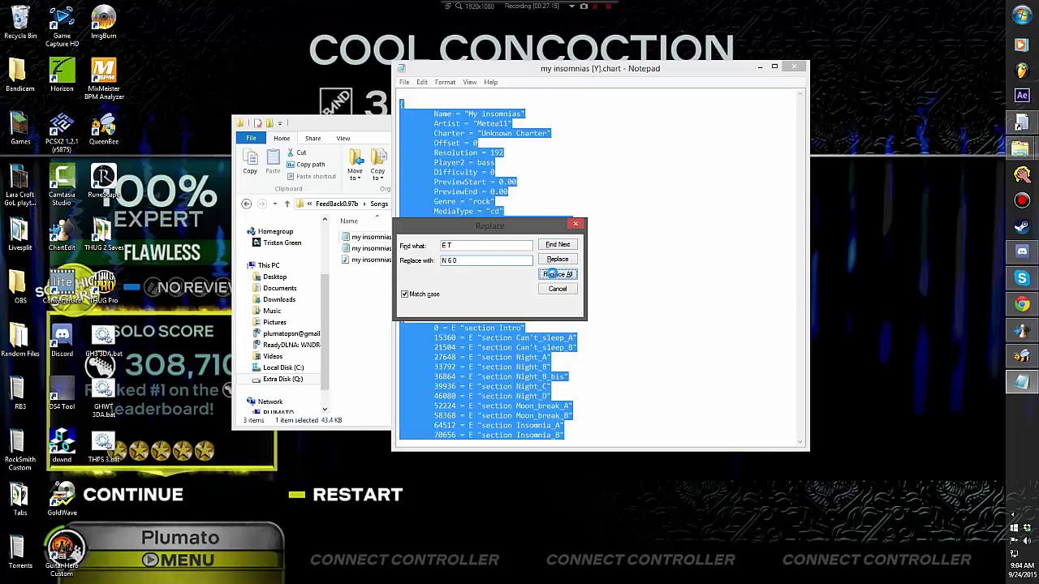
{"action": "left_click", "coordinate": [577, 225]}
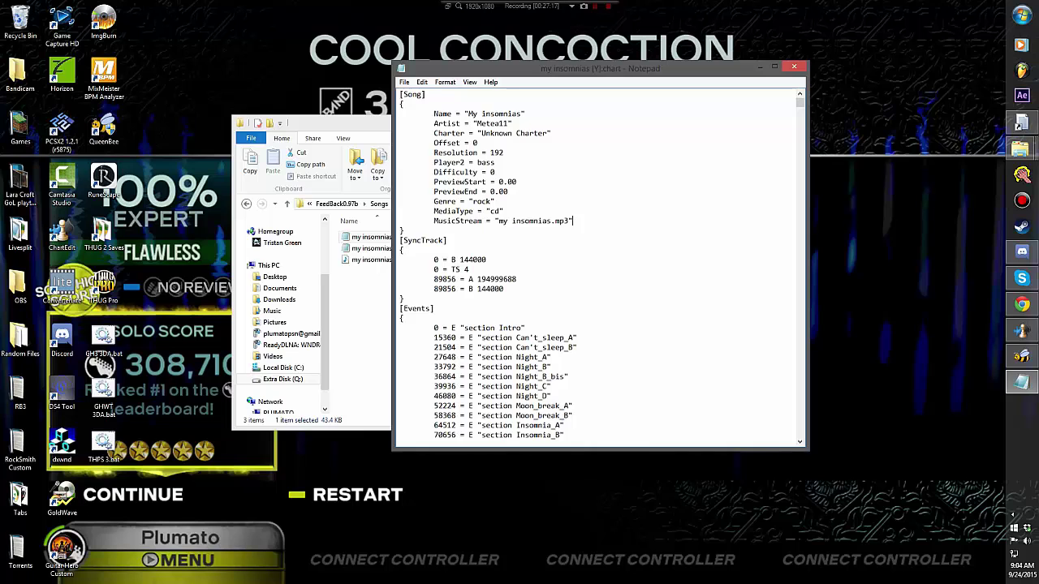
{"action": "left_click", "coordinate": [802, 66]}
{"action": "left_click", "coordinate": [418, 294]}
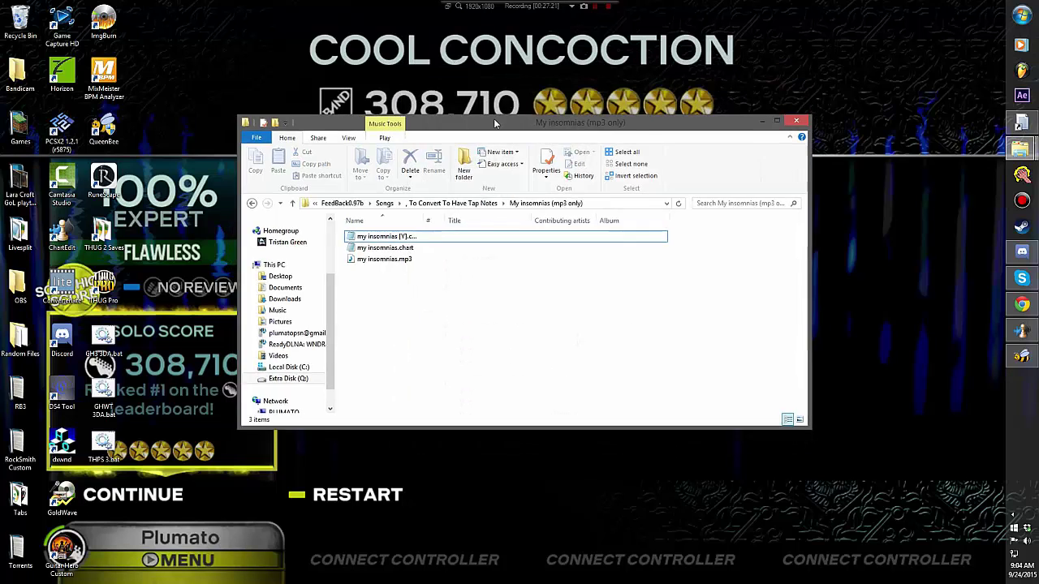
{"action": "left_click_drag", "start_coordinate": [495, 123], "coordinate": [584, 113]}
{"action": "left_click", "coordinate": [477, 227]}
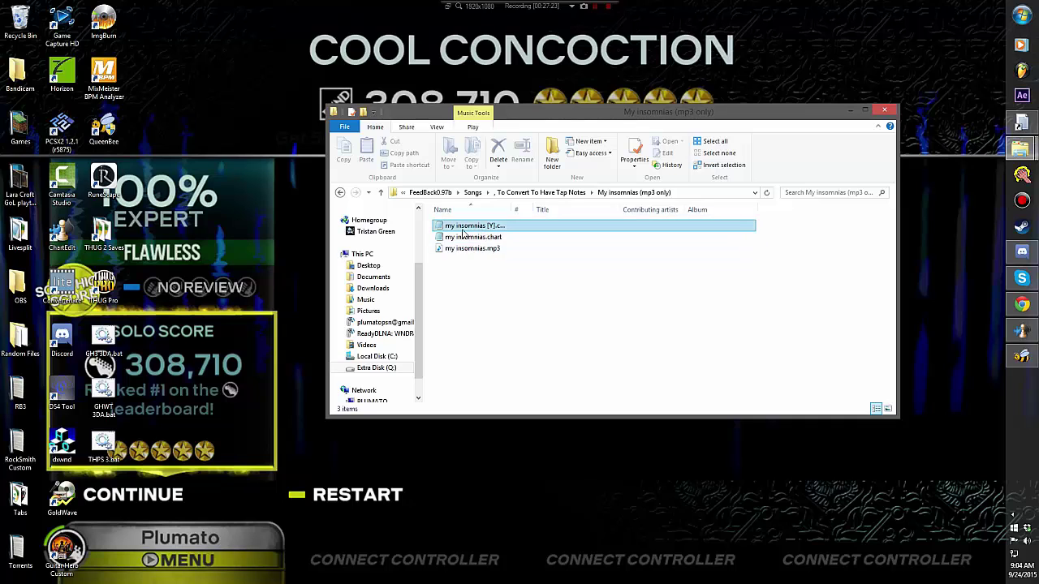
{"action": "left_click", "coordinate": [464, 237], "text": "ctrl"}
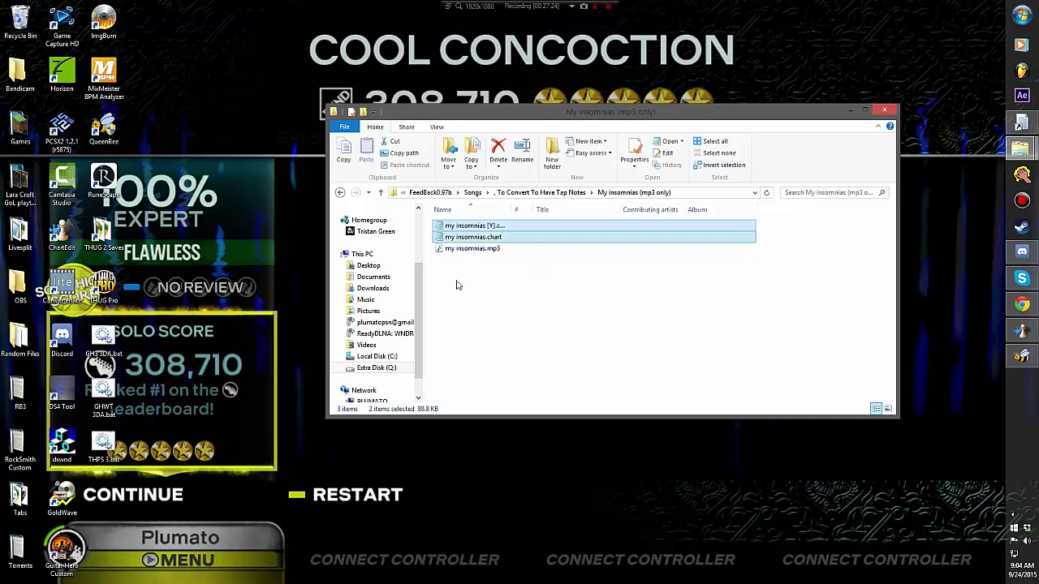
{"action": "left_click", "coordinate": [680, 284]}
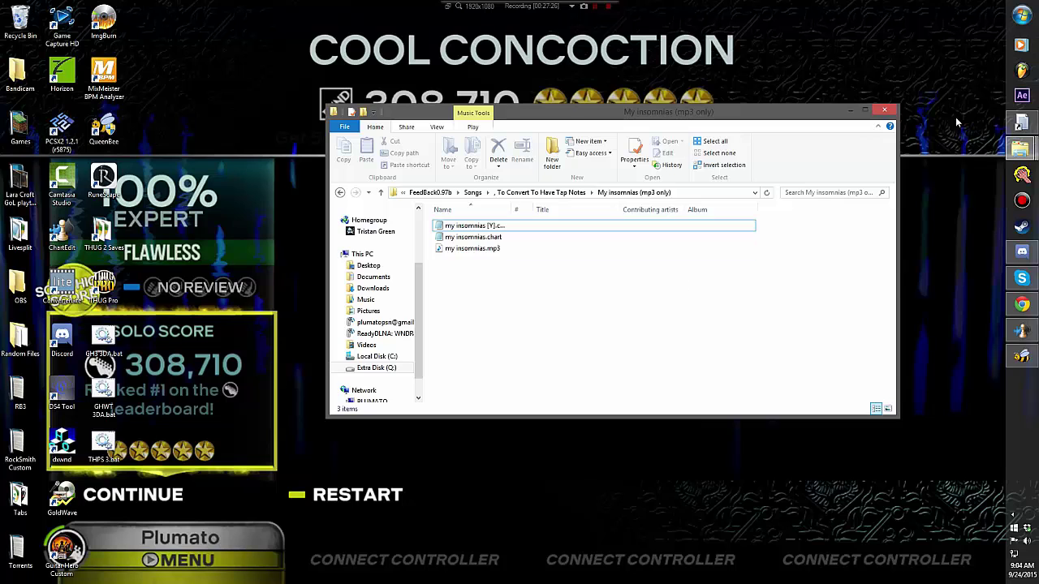
Step: Switch to Guitar Hero Three Control Panel and go down its song list to the titles beginning with O
{"action": "left_click", "coordinate": [1021, 121]}
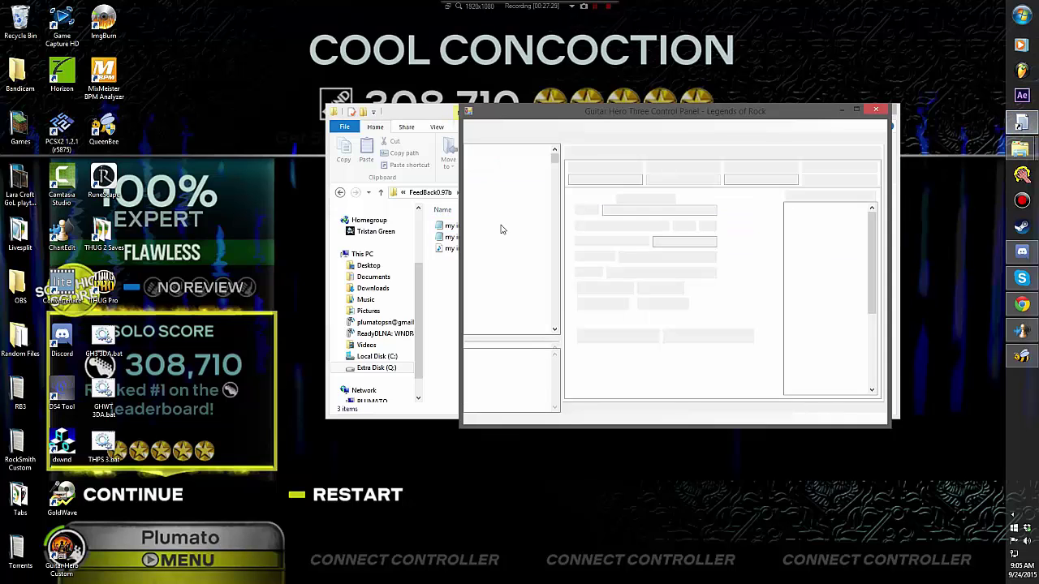
{"action": "left_click_drag", "start_coordinate": [554, 166], "coordinate": [552, 254]}
{"action": "left_click", "coordinate": [542, 246]}
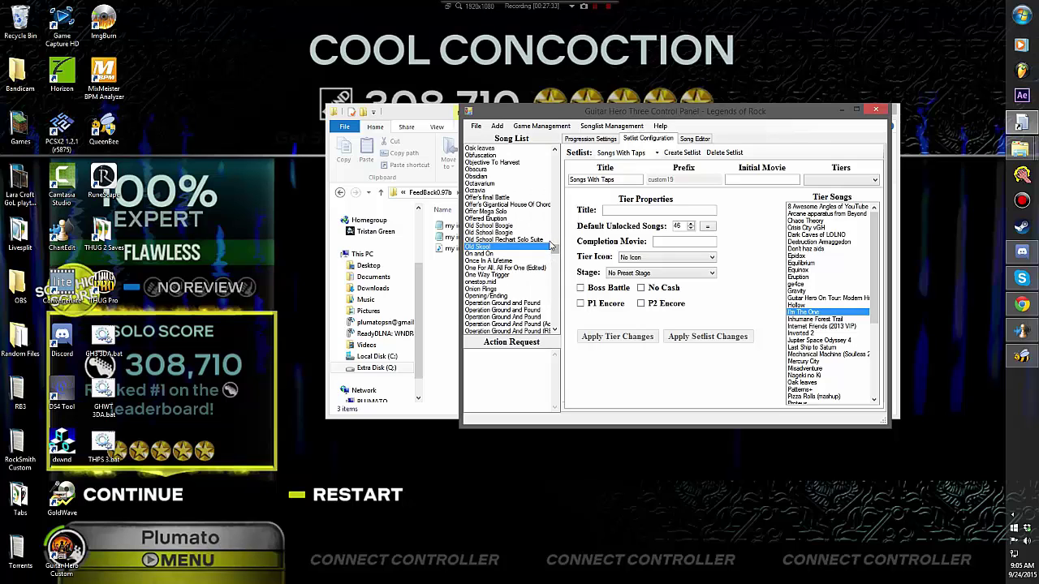
{"action": "left_click", "coordinate": [501, 126]}
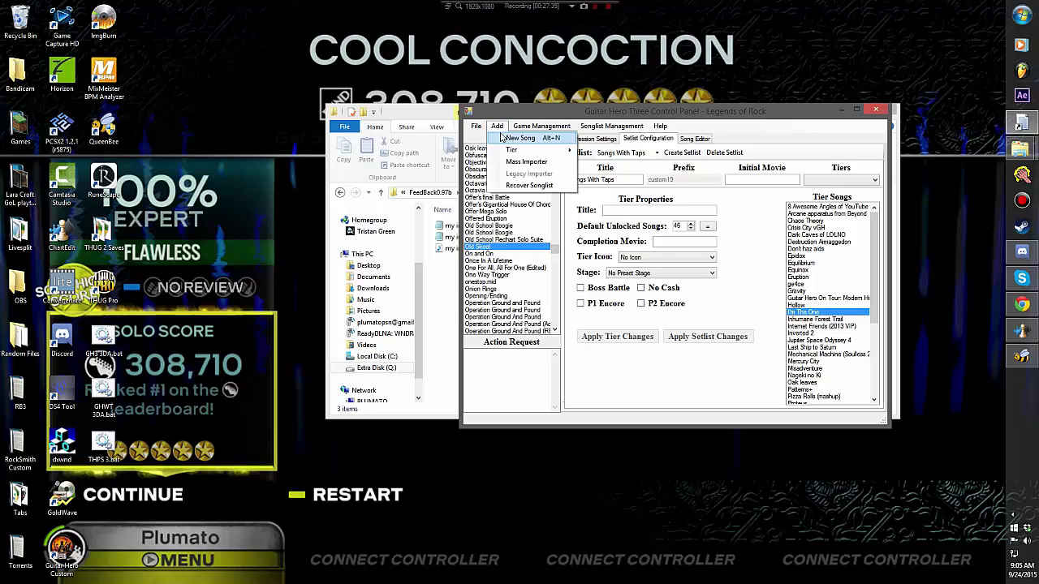
{"action": "left_click", "coordinate": [520, 136]}
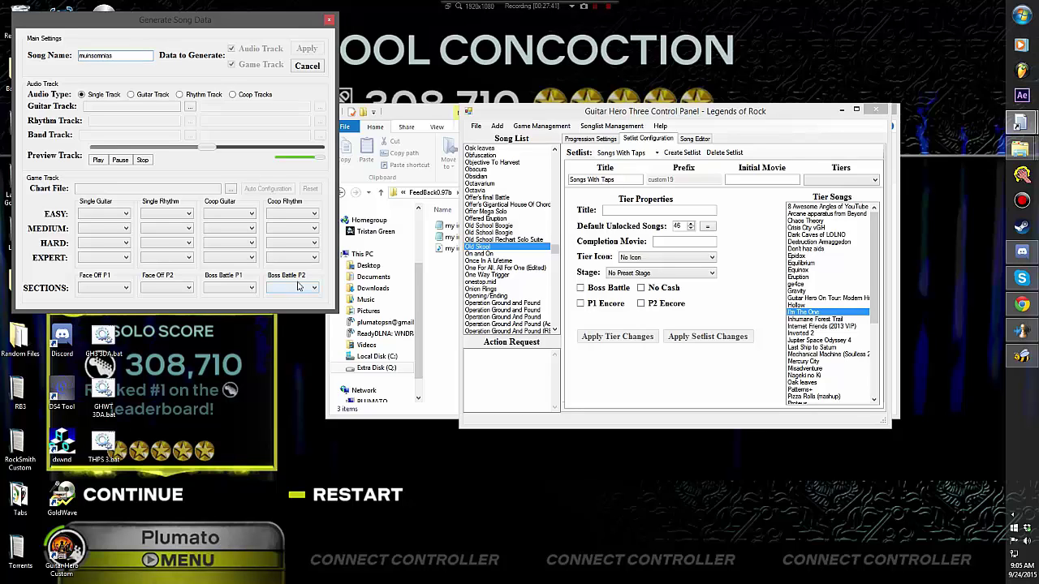
{"action": "left_click", "coordinate": [307, 65]}
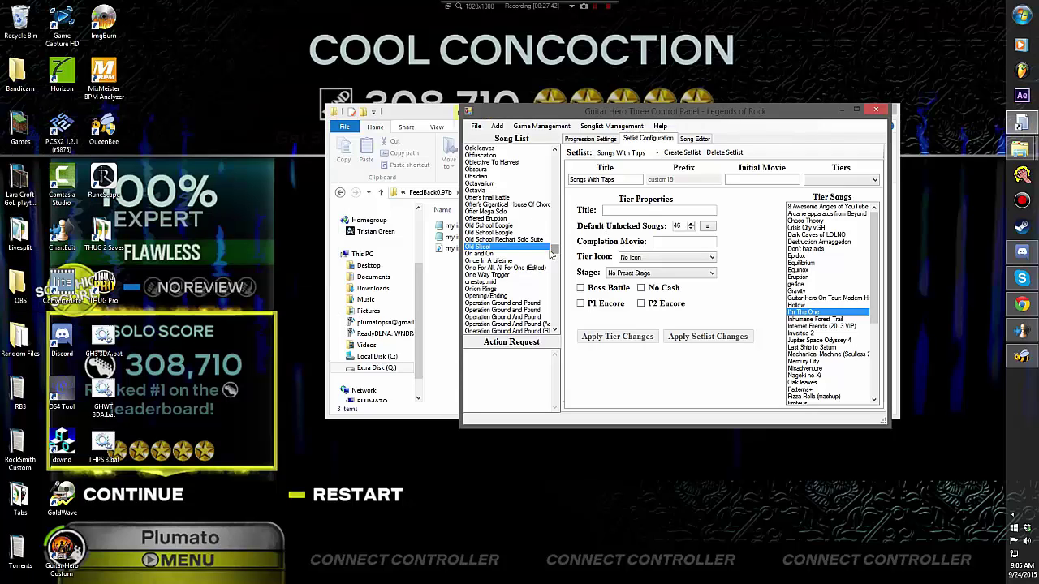
Step: Find My insomnias in the song list, view its song properties, and close them without changes
{"action": "scroll", "coordinate": [554, 246], "scroll_direction": "up", "scroll_amount": 5}
{"action": "scroll", "coordinate": [554, 245], "scroll_direction": "down", "scroll_amount": 4}
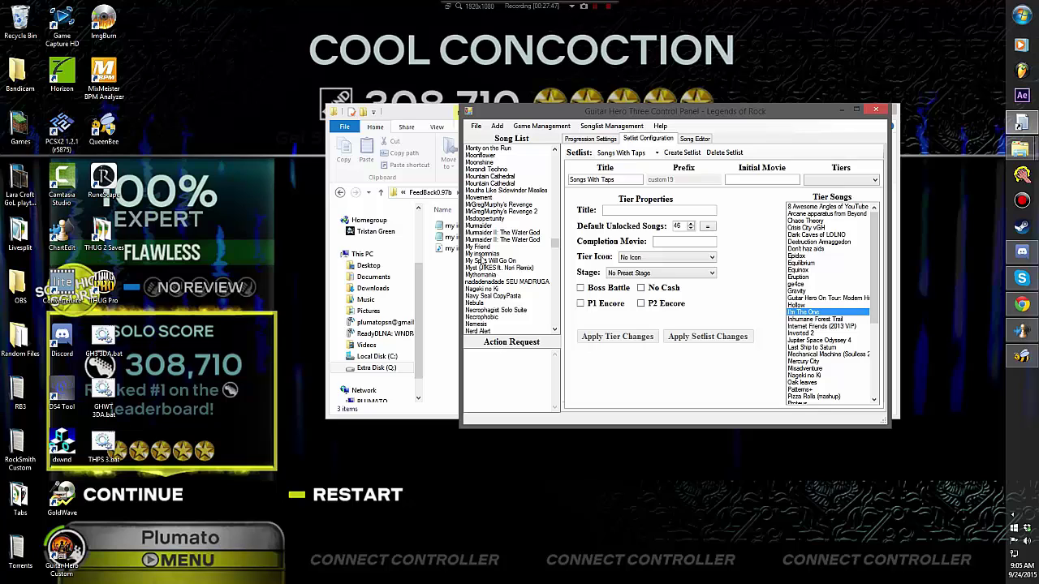
{"action": "double_click", "coordinate": [482, 254]}
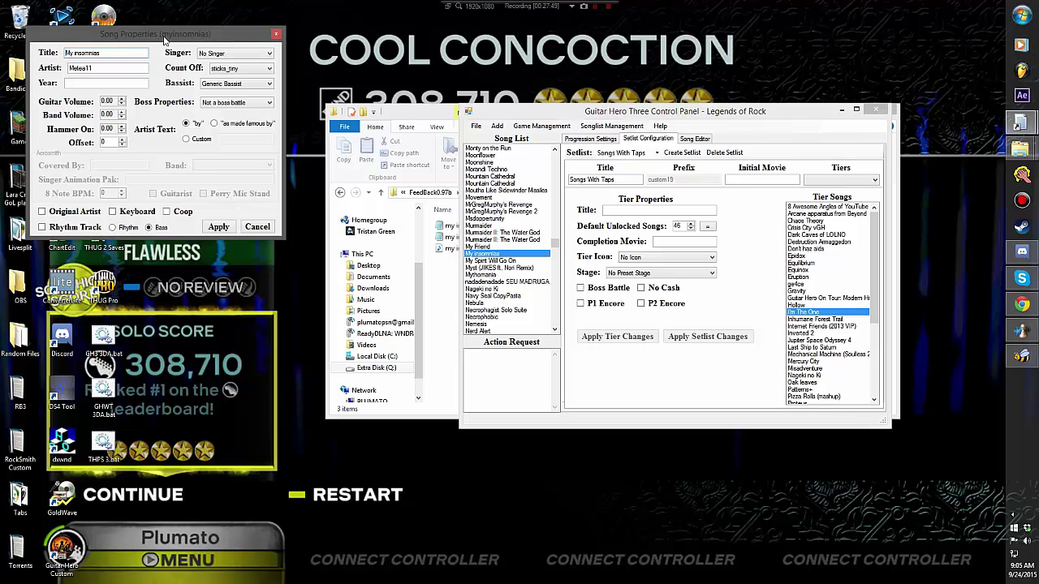
{"action": "left_click_drag", "start_coordinate": [175, 41], "coordinate": [186, 45]}
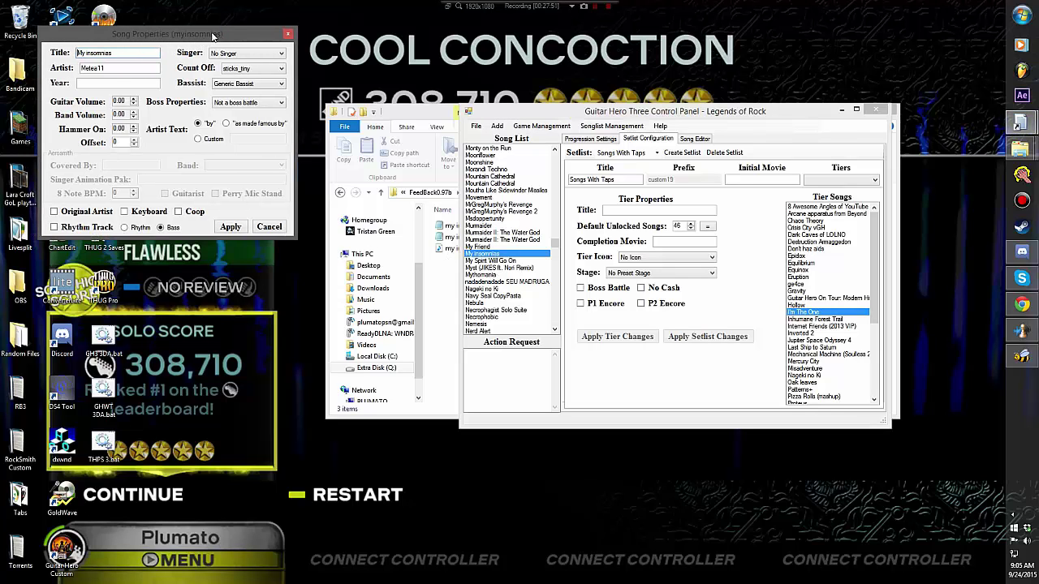
{"action": "left_click", "coordinate": [270, 227]}
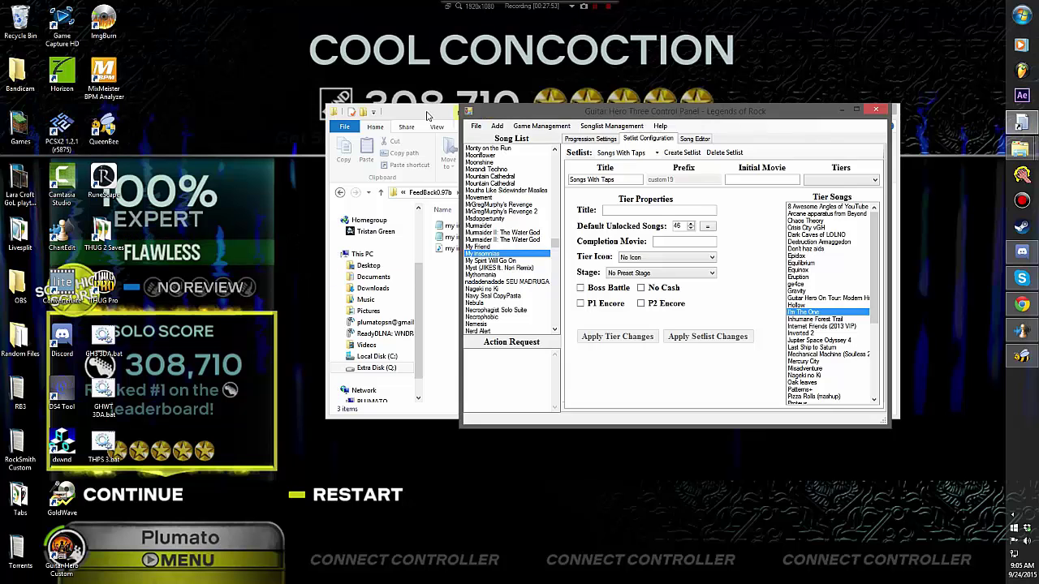
Step: Start rebuilding the song data of My insomnias with only the game track set to generate
{"action": "left_click_drag", "start_coordinate": [427, 116], "coordinate": [201, 115]}
{"action": "left_click", "coordinate": [719, 138]}
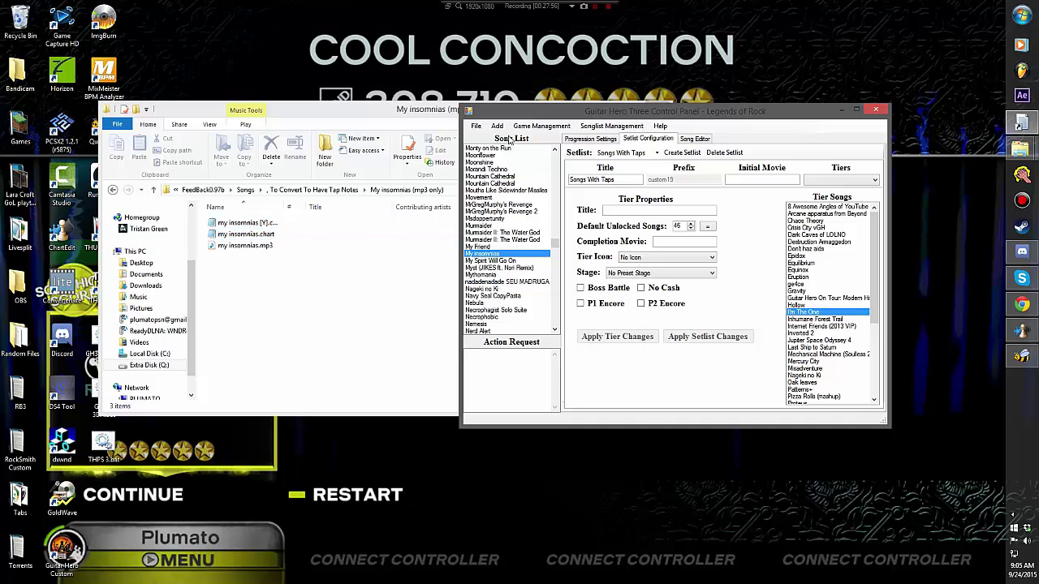
{"action": "left_click", "coordinate": [586, 126]}
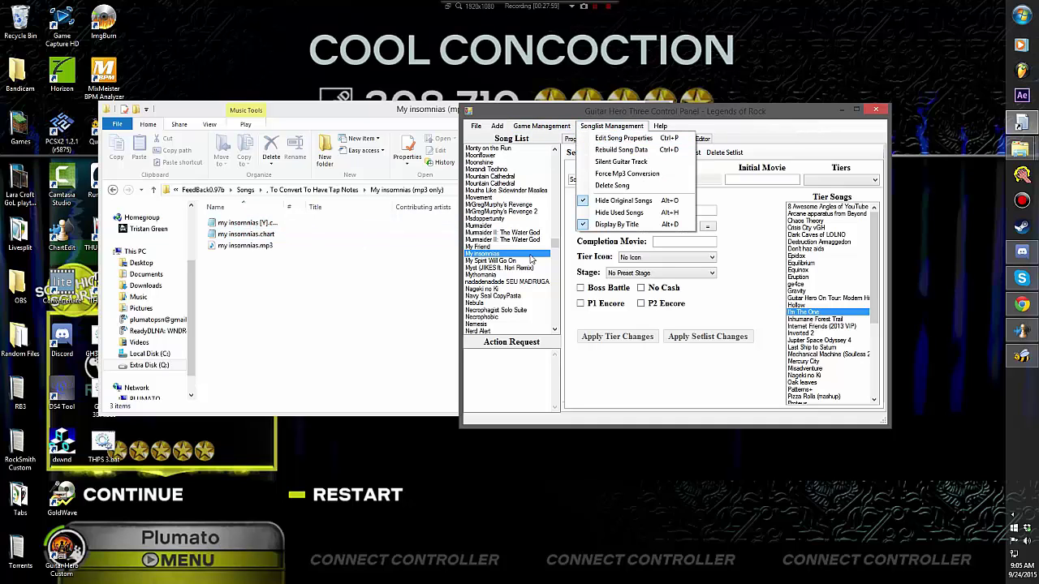
{"action": "left_click", "coordinate": [609, 152]}
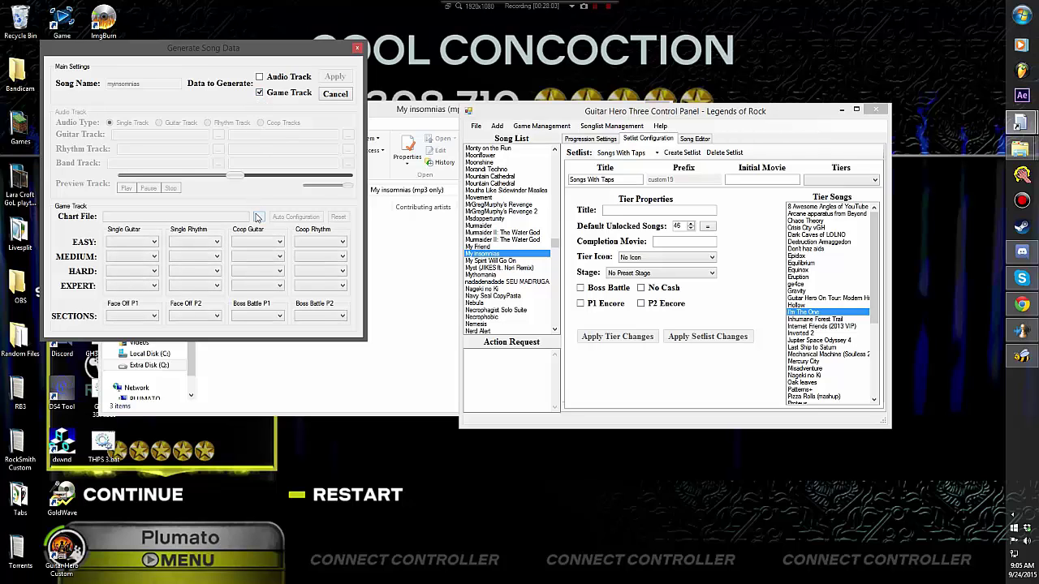
Step: Load my insomnias.chart from TheMetea11's My insomnias (mp3 only) folder as the game track, with expert for all Single Guitar difficulties, and apply it
{"action": "left_click", "coordinate": [259, 218]}
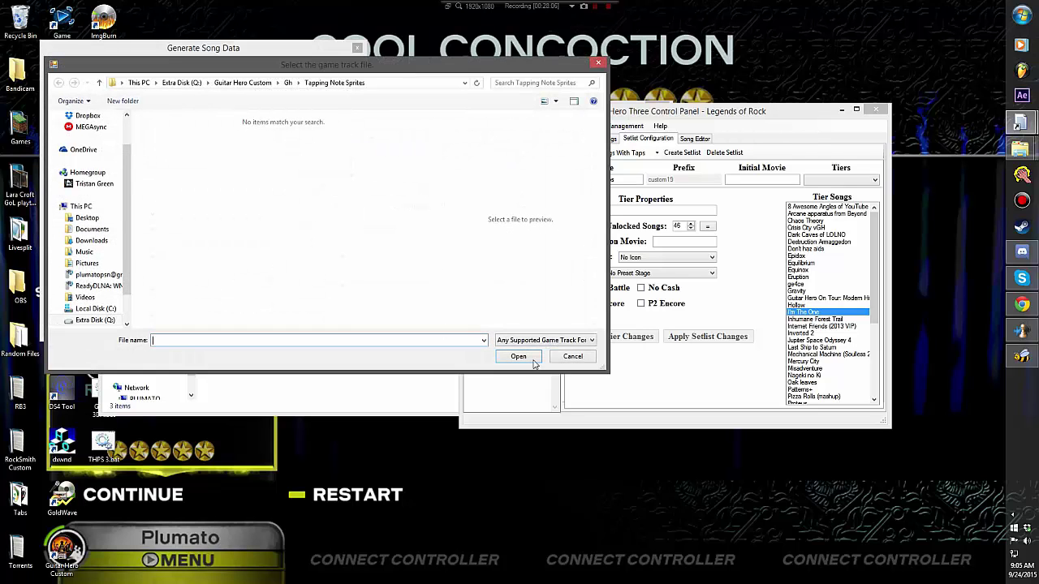
{"action": "left_click", "coordinate": [242, 82]}
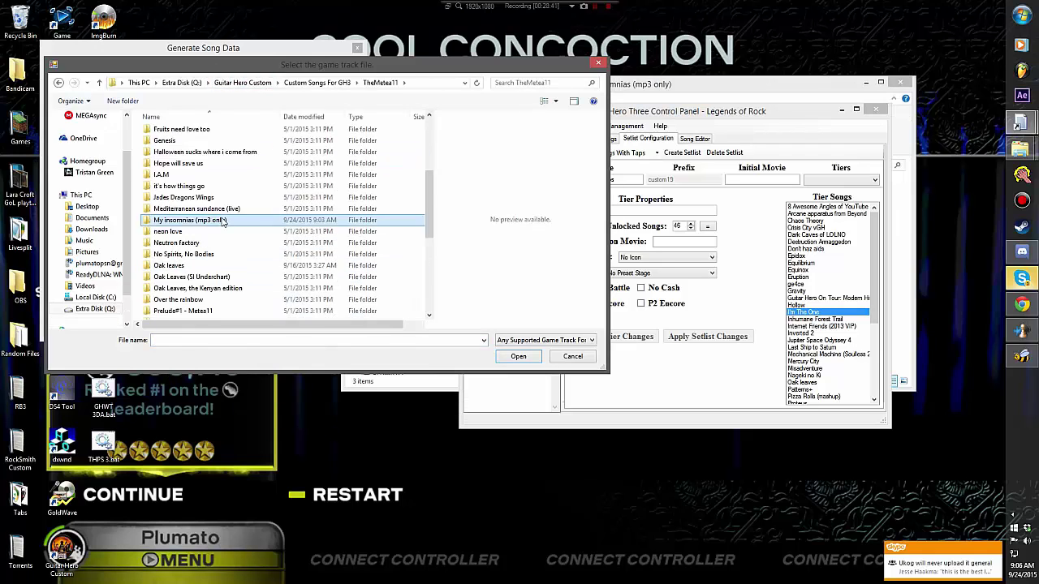
{"action": "double_click", "coordinate": [223, 220]}
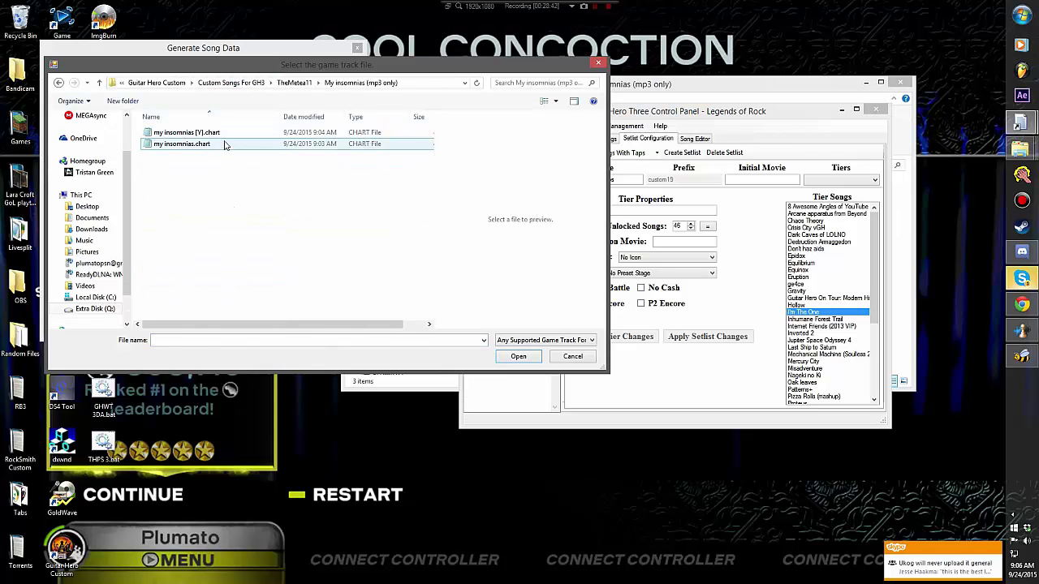
{"action": "left_click", "coordinate": [227, 144]}
{"action": "double_click", "coordinate": [176, 149]}
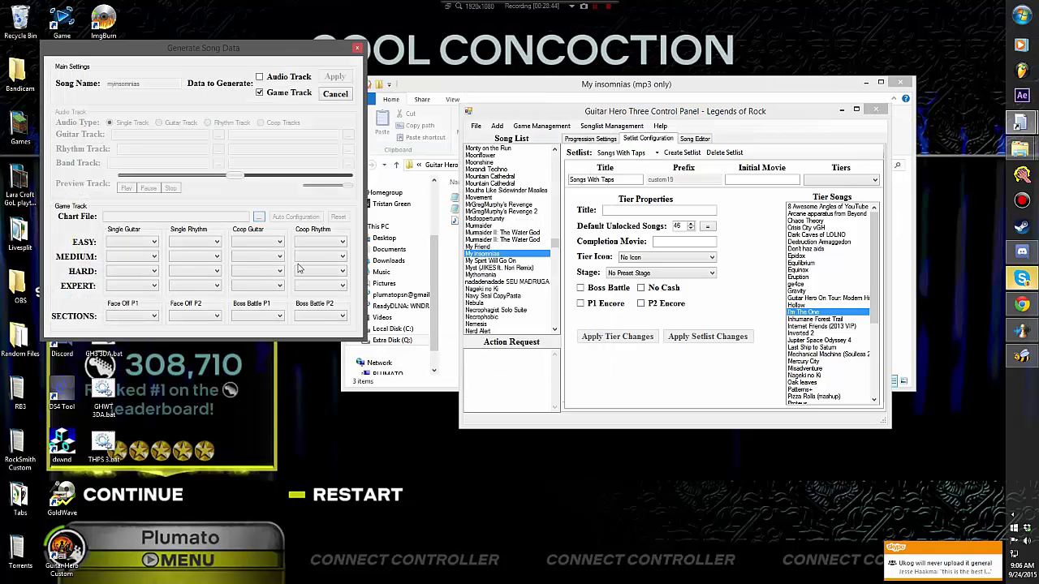
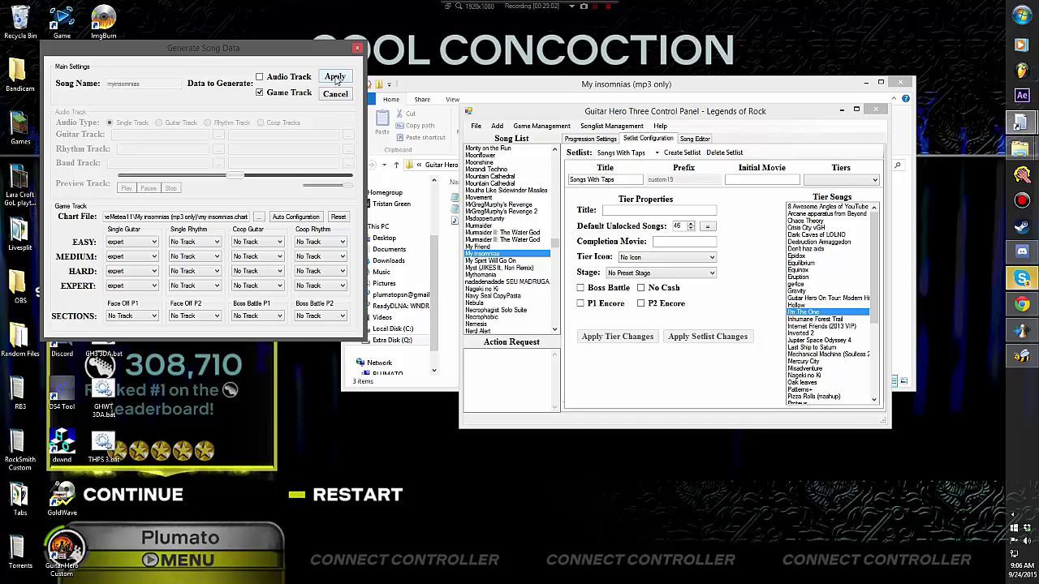
{"action": "left_click", "coordinate": [336, 77]}
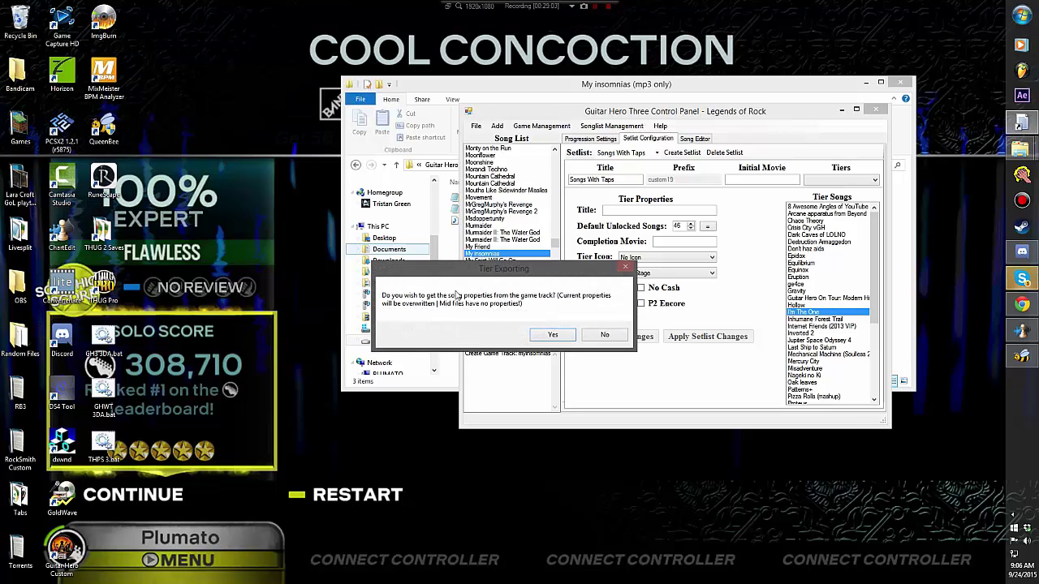
Step: Take the song properties from the game track, then add My insomnias to the Songs With Taps tier with 47 default unlocked songs
{"action": "left_click", "coordinate": [552, 334]}
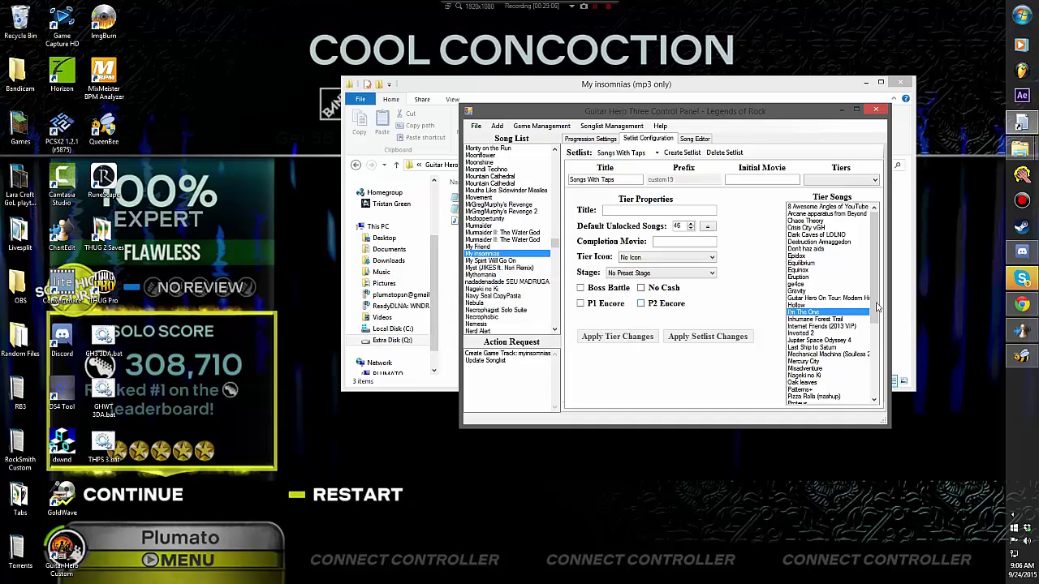
{"action": "left_click_drag", "start_coordinate": [879, 280], "coordinate": [879, 349]}
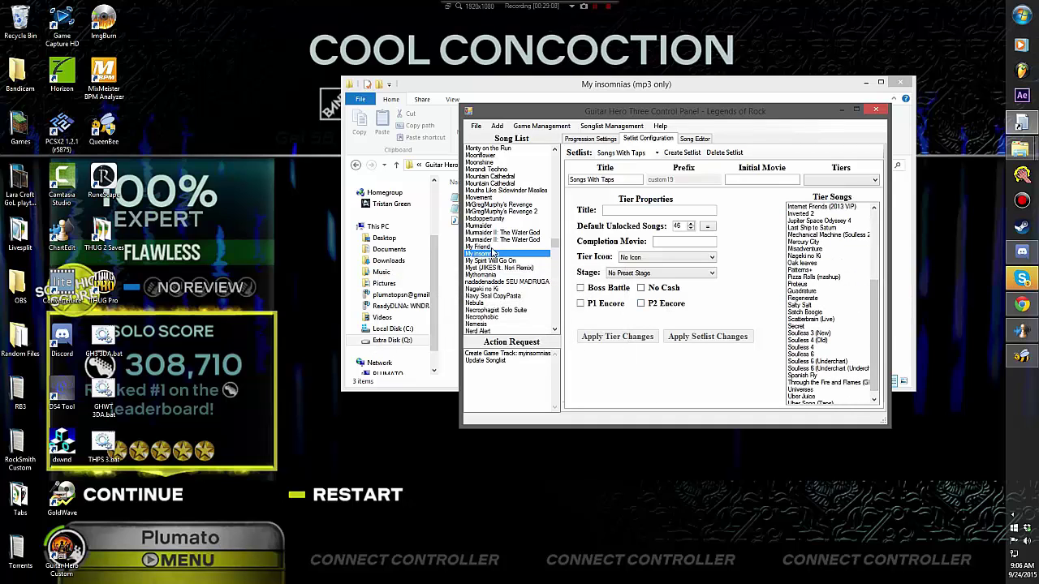
{"action": "left_click_drag", "start_coordinate": [760, 300], "coordinate": [812, 254]}
{"action": "left_click", "coordinate": [708, 228]}
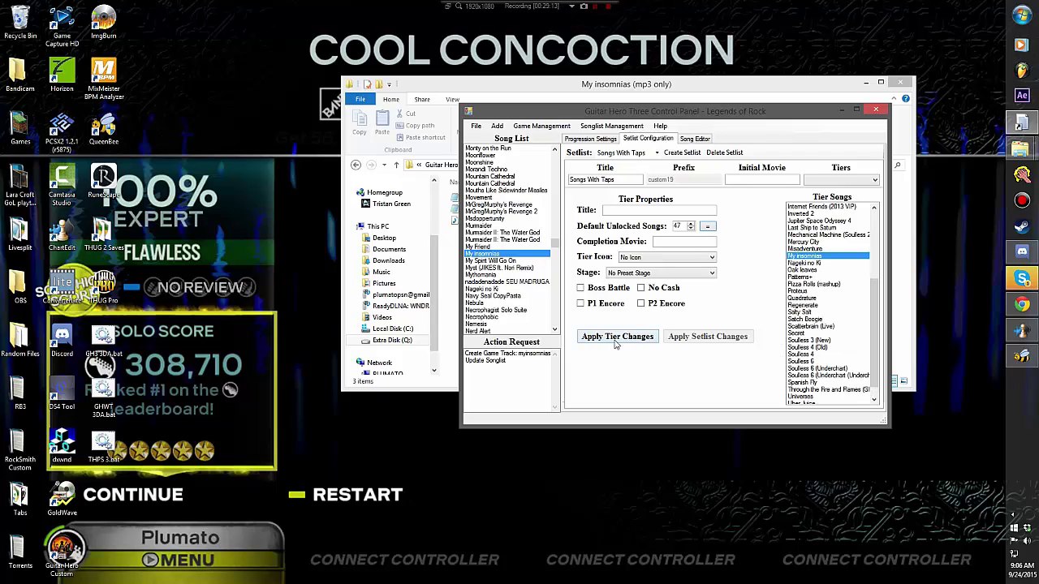
{"action": "left_click", "coordinate": [615, 341]}
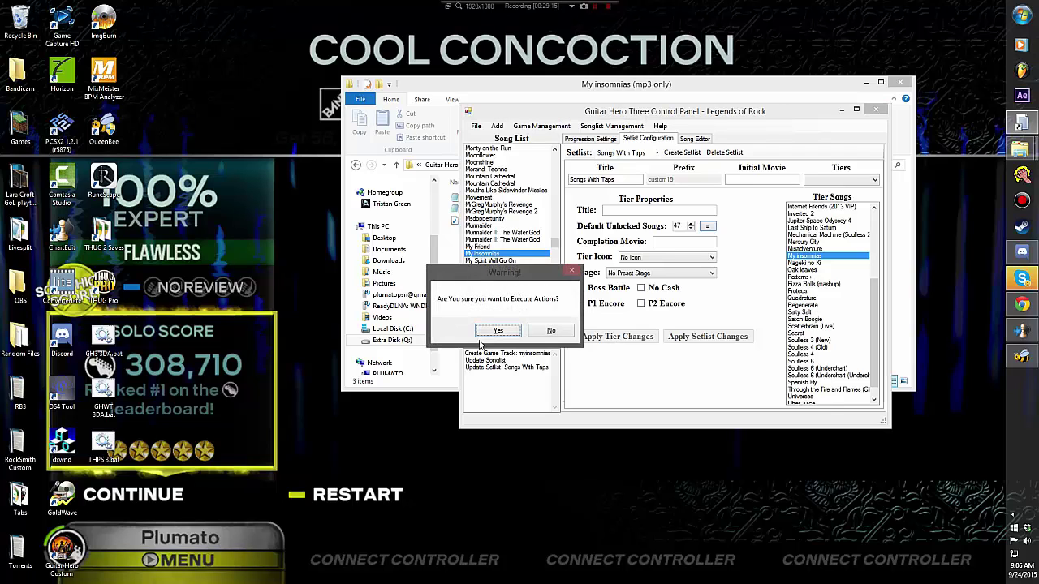
Step: Execute the pending song and setlist actions, close the execution report, and minimize the control panel
{"action": "left_click", "coordinate": [498, 332]}
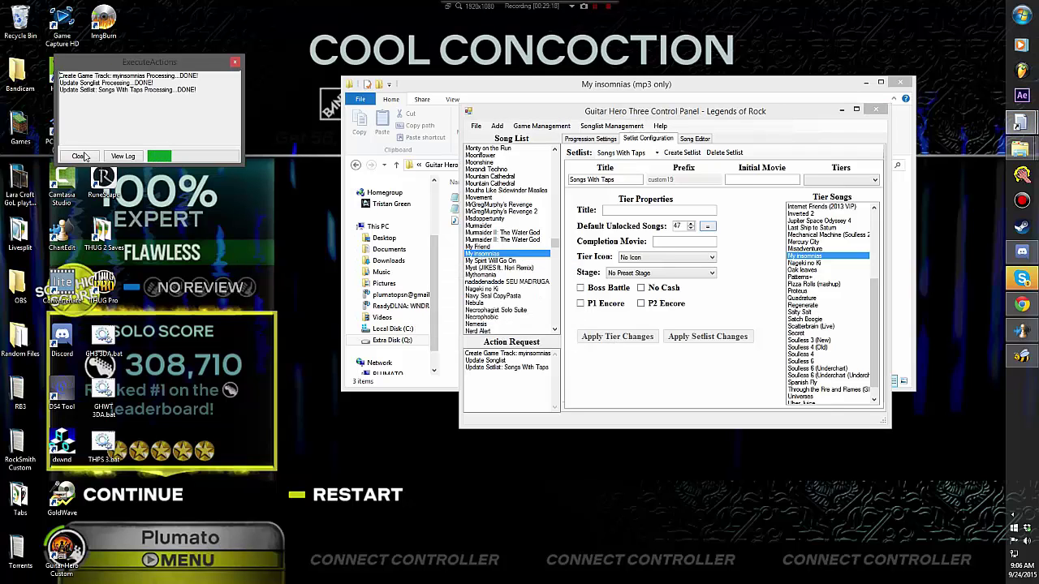
{"action": "left_click", "coordinate": [79, 155]}
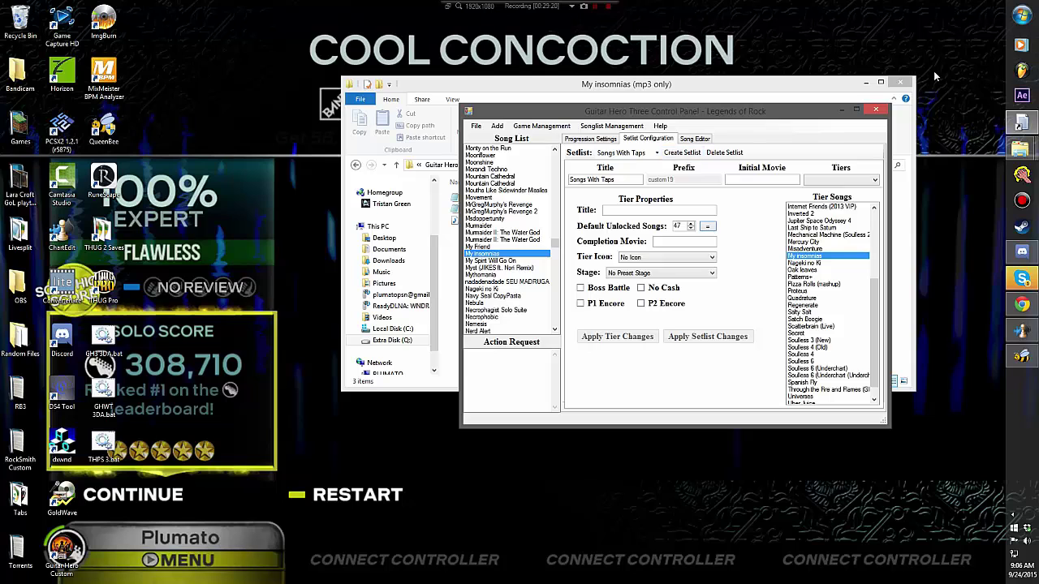
{"action": "left_click", "coordinate": [844, 110]}
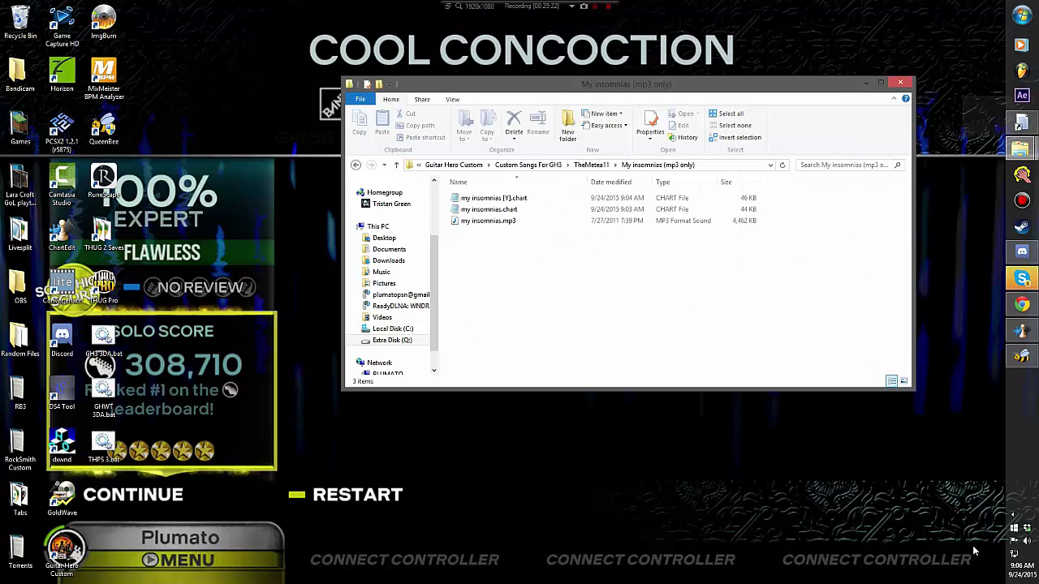
Step: Select my insomnias [Y].chart in the My insomnias (mp3 only) folder and bring up chartEdit
{"action": "left_click", "coordinate": [487, 220]}
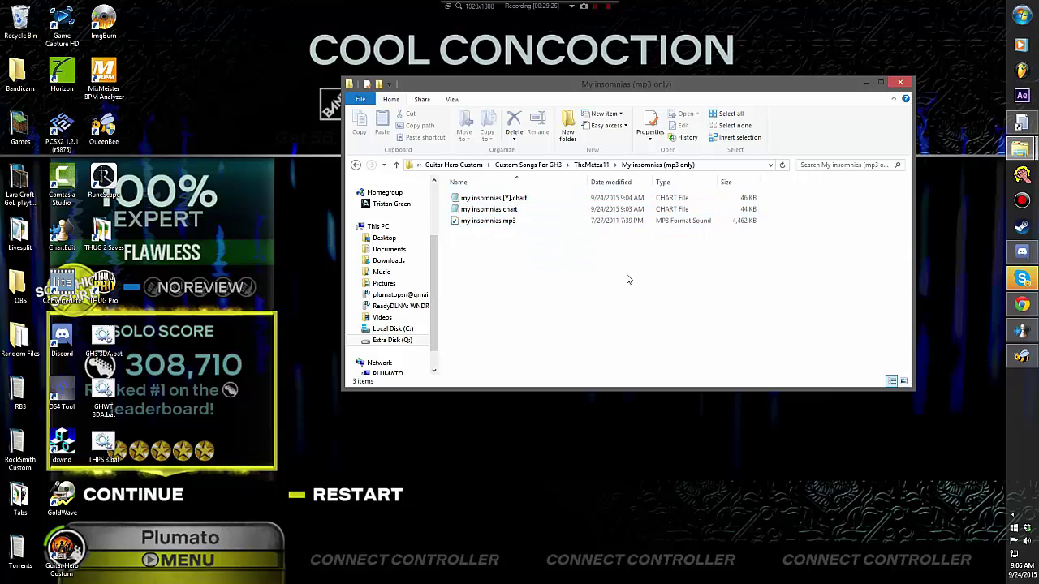
{"action": "mouse_move", "coordinate": [533, 269]}
{"action": "left_mouse_down"}
{"action": "mouse_move", "coordinate": [580, 294]}
{"action": "mouse_move", "coordinate": [554, 224]}
{"action": "mouse_move", "coordinate": [535, 256]}
{"action": "left_mouse_up"}
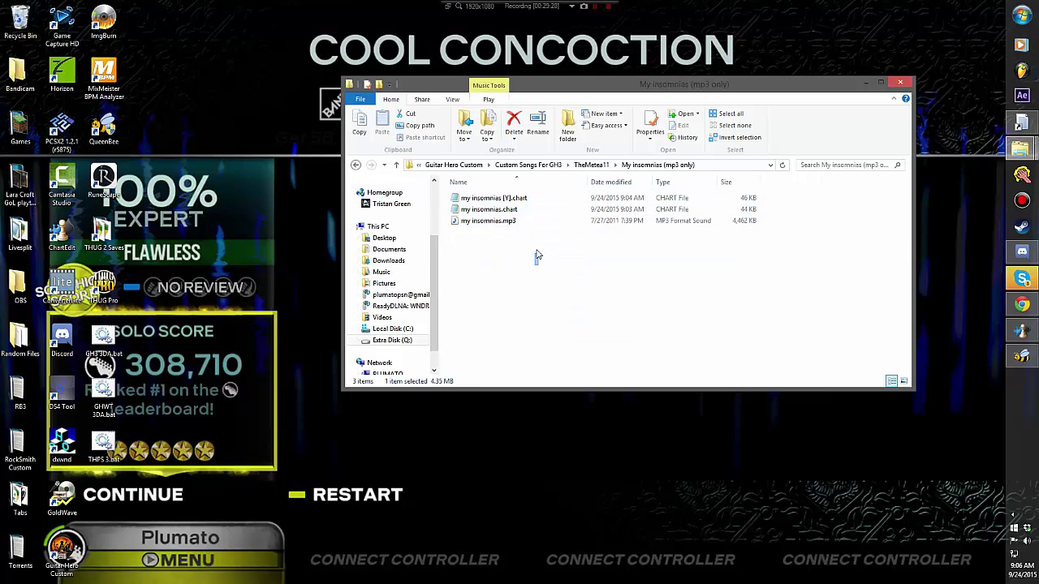
{"action": "key", "text": "Up"}
{"action": "key", "text": "Up"}
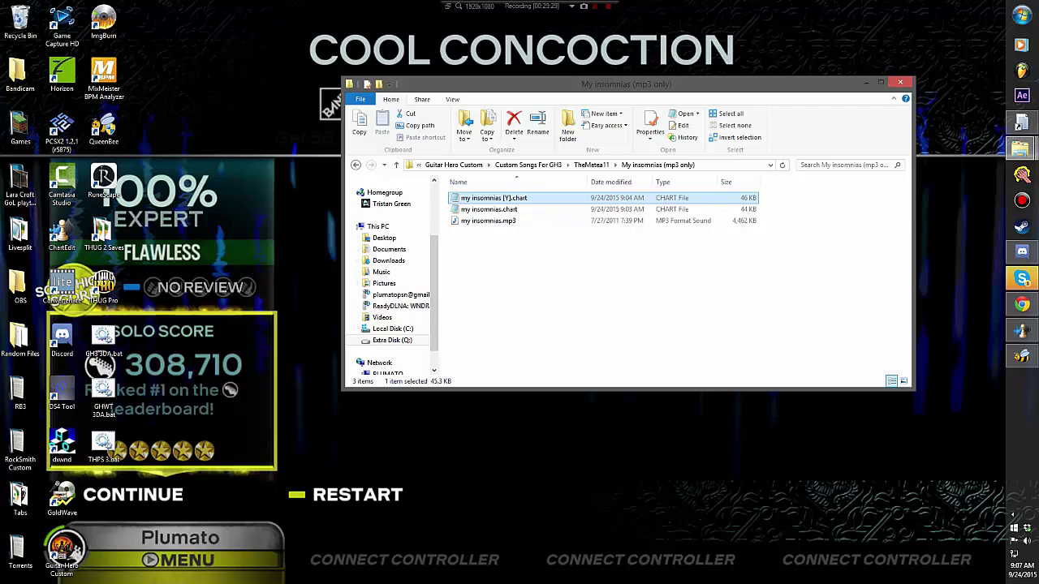
{"action": "key", "text": "Return"}
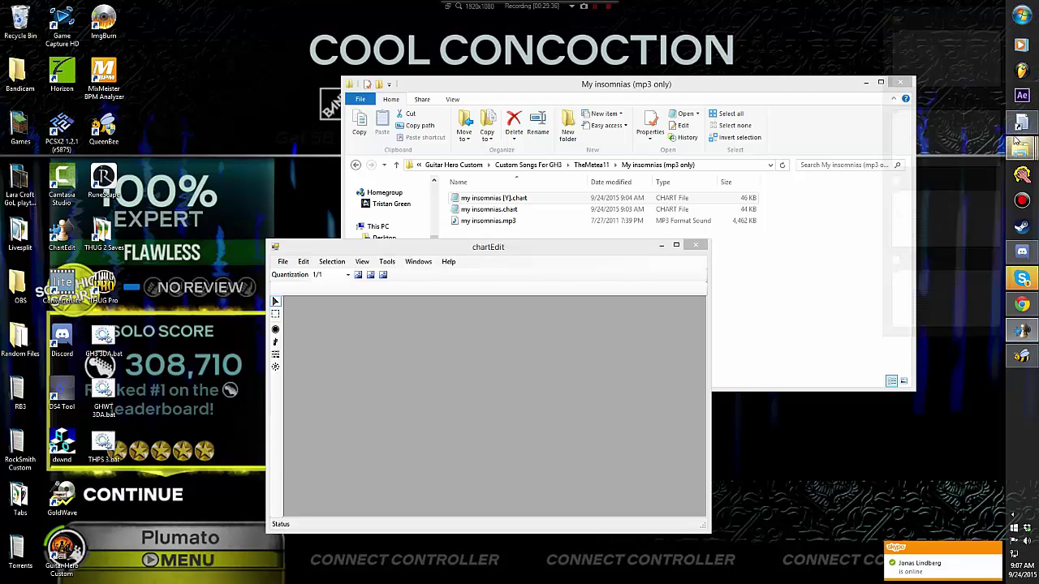
Step: Look in the _misc\Tools folder of the GH3+.rar archive for the included chartEdit folder
{"action": "mouse_move", "coordinate": [1021, 149]}
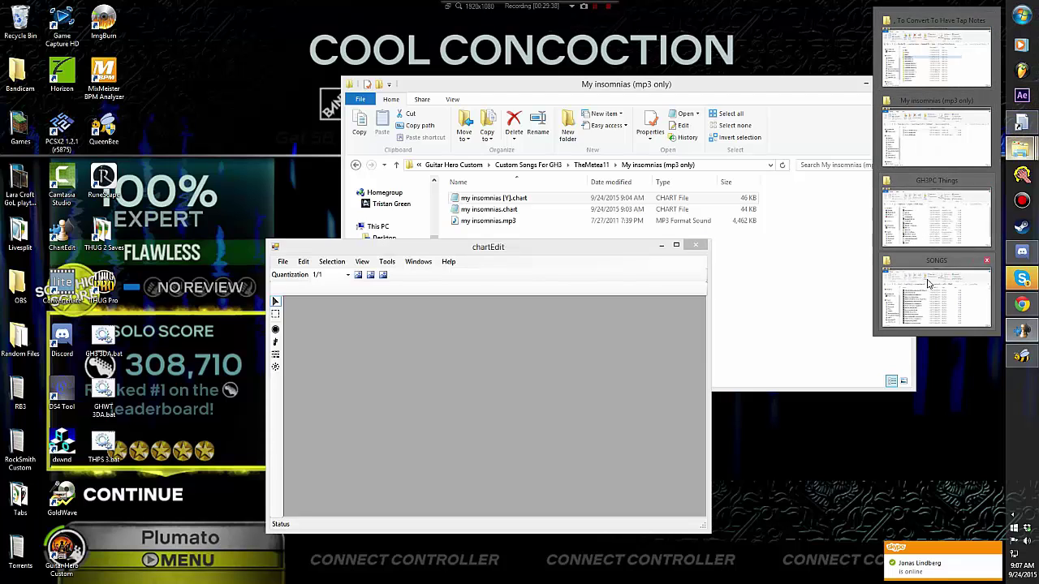
{"action": "left_click", "coordinate": [363, 283]}
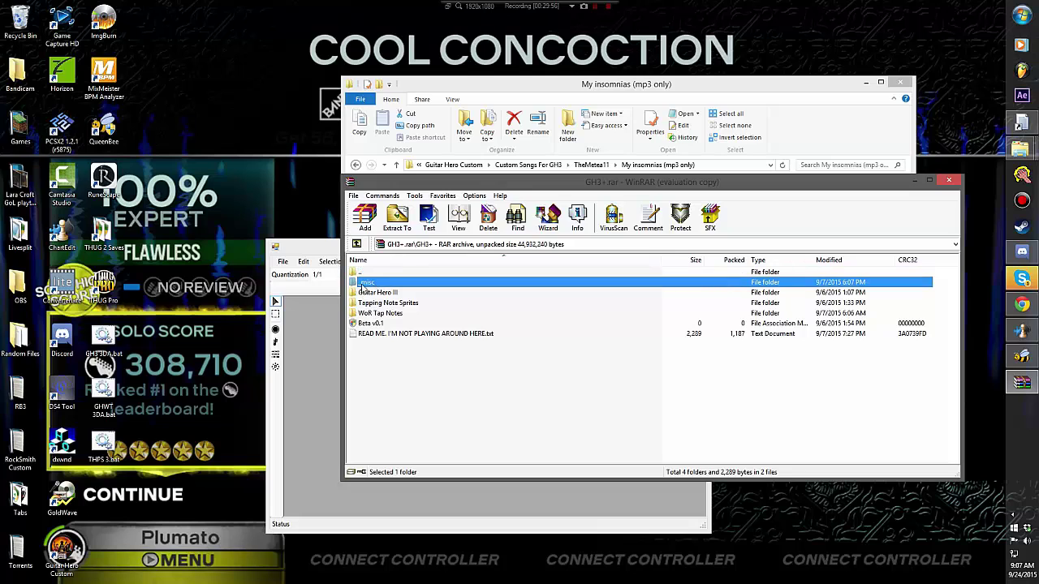
{"action": "double_click", "coordinate": [375, 284]}
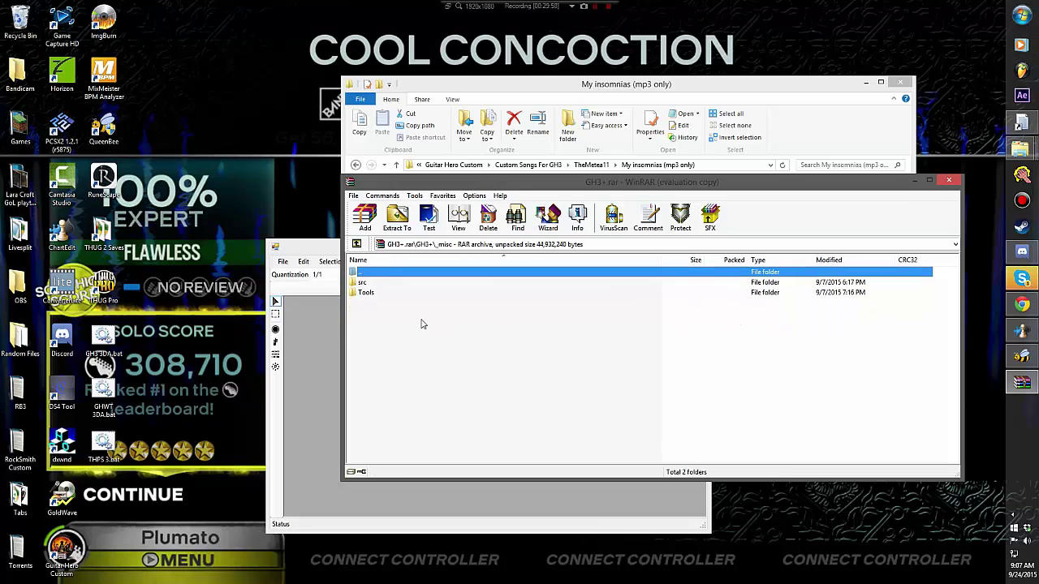
{"action": "double_click", "coordinate": [367, 293]}
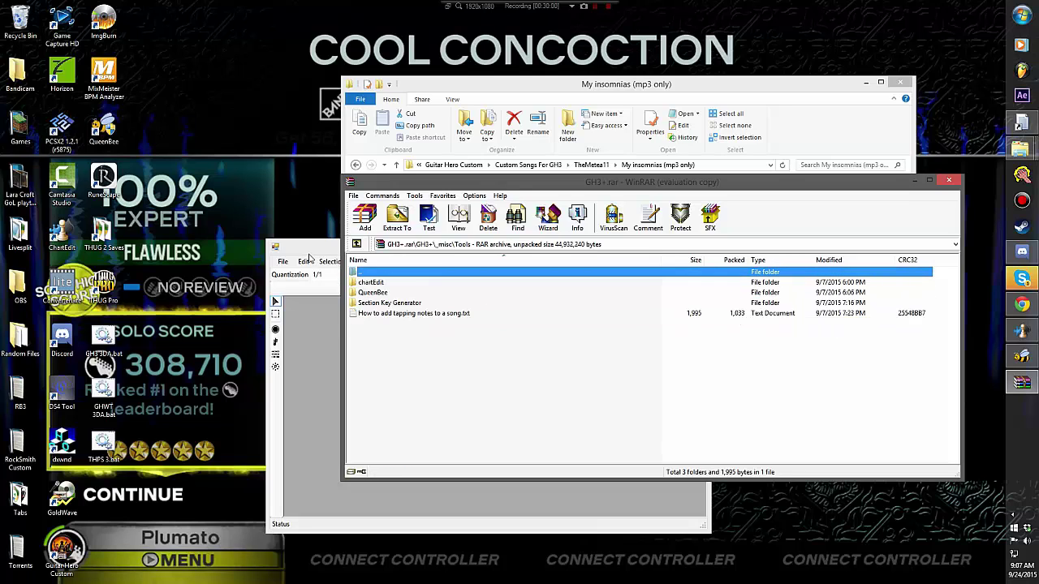
{"action": "left_click", "coordinate": [451, 353]}
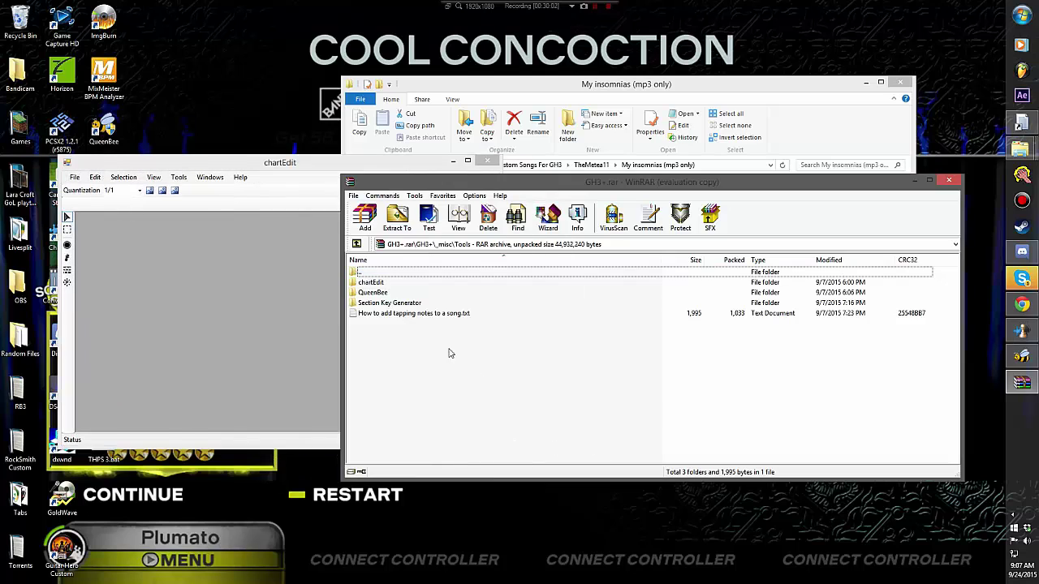
{"action": "double_click", "coordinate": [370, 284]}
{"action": "double_click", "coordinate": [376, 272]}
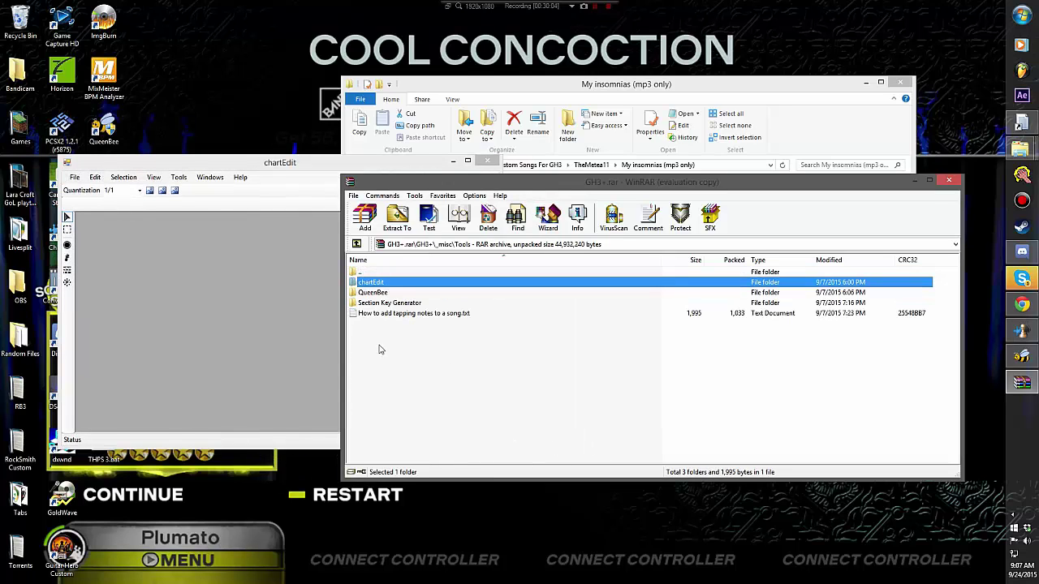
Step: In chartEdit, open my insomnias [Y].chart from TheMetea11's My insomnias (mp3 only) folder under Custom Songs For GH3
{"action": "left_click", "coordinate": [74, 178]}
{"action": "left_click", "coordinate": [74, 177]}
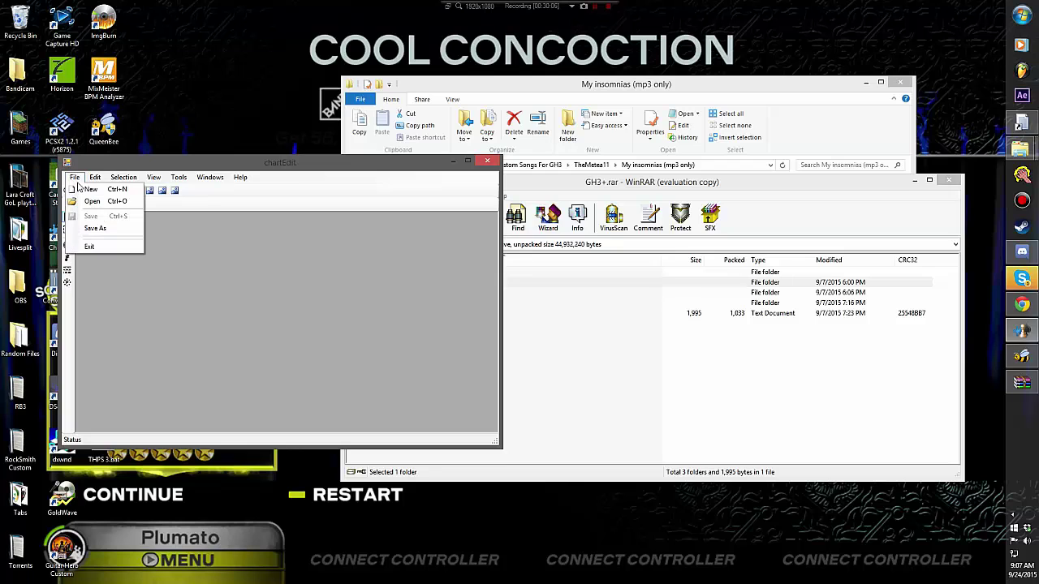
{"action": "left_click", "coordinate": [90, 200]}
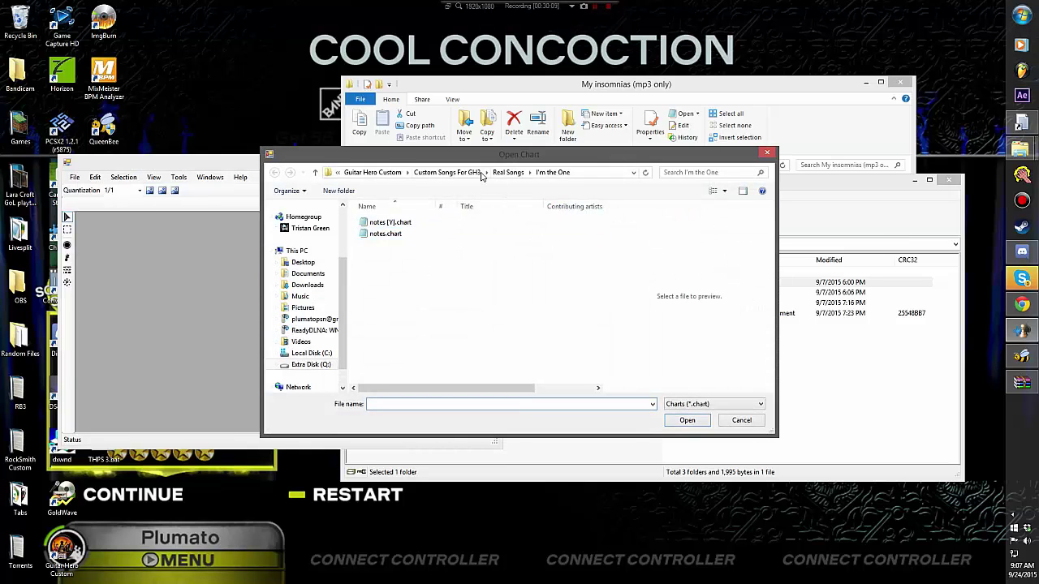
{"action": "left_click", "coordinate": [508, 172]}
{"action": "left_click", "coordinate": [446, 172]}
{"action": "scroll", "coordinate": [483, 325], "scroll_direction": "down", "scroll_amount": 7}
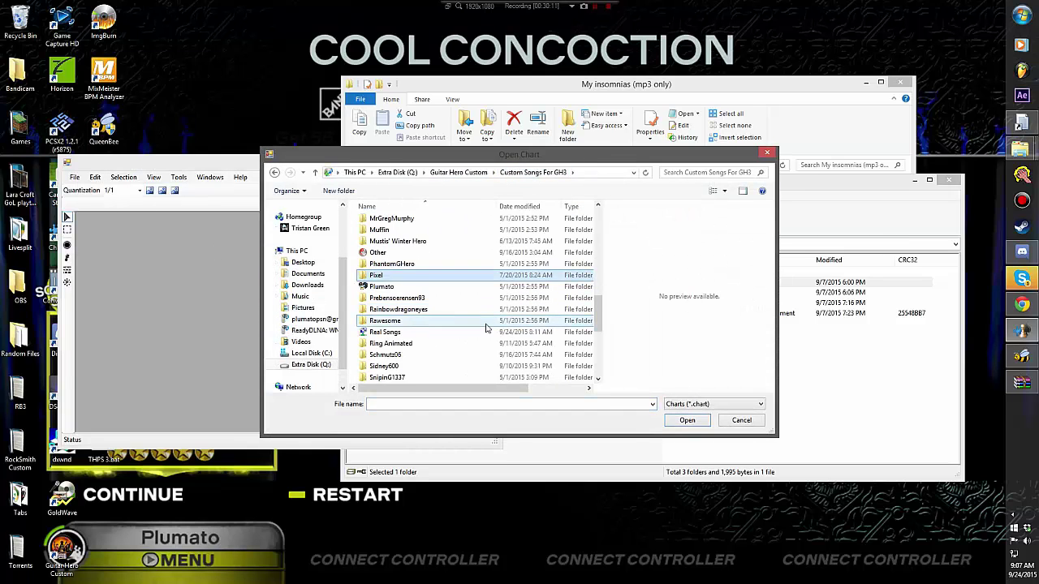
{"action": "scroll", "coordinate": [425, 382], "scroll_direction": "down", "scroll_amount": 3}
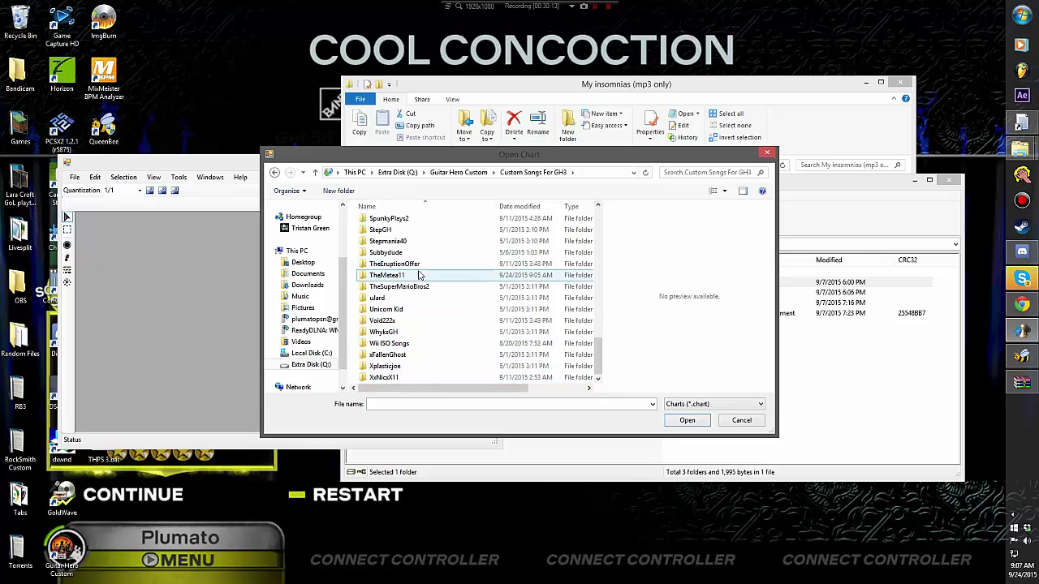
{"action": "left_click", "coordinate": [419, 276]}
{"action": "double_click", "coordinate": [418, 276]}
{"action": "scroll", "coordinate": [452, 365], "scroll_direction": "down", "scroll_amount": 2}
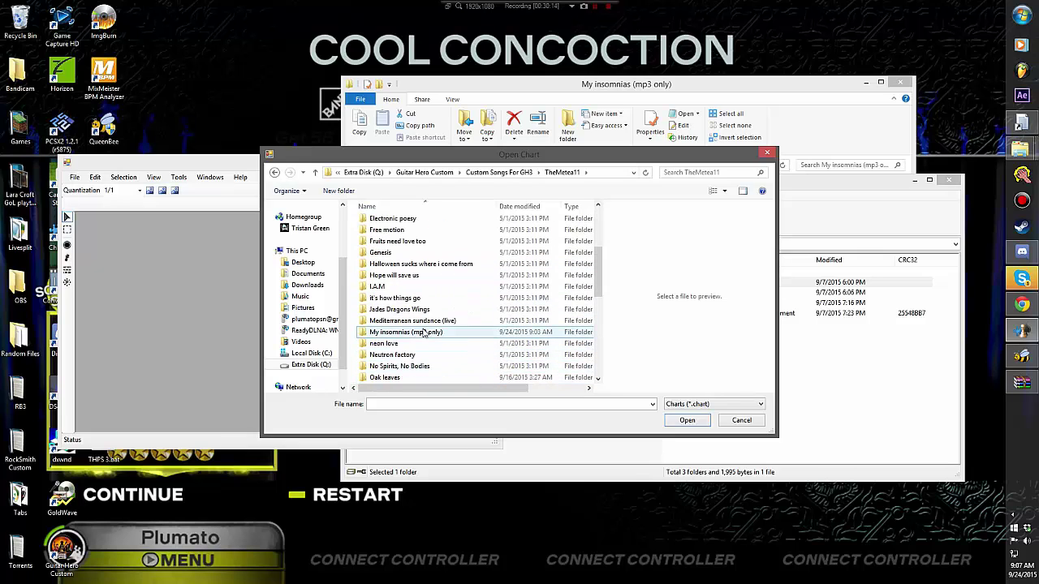
{"action": "double_click", "coordinate": [429, 331]}
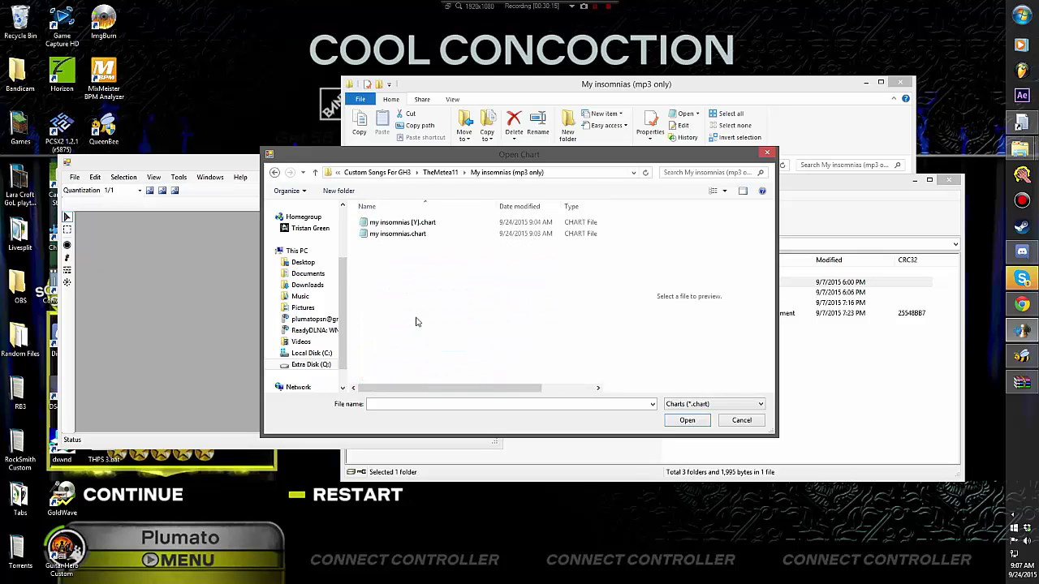
{"action": "double_click", "coordinate": [413, 224]}
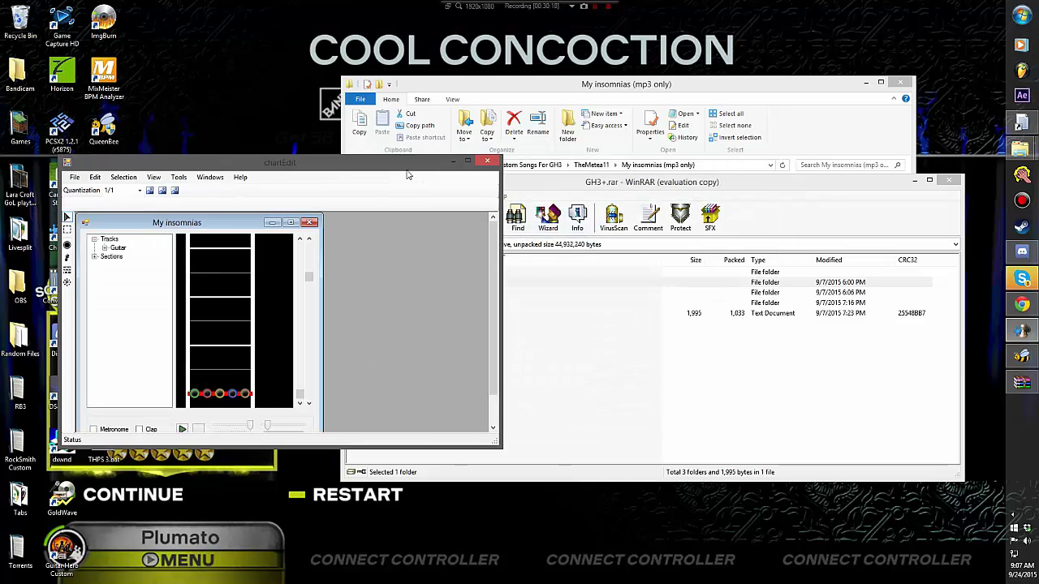
Step: Maximize chartEdit and its chart window, load the Expert guitar track, and dismiss the information message
{"action": "left_click", "coordinate": [469, 162]}
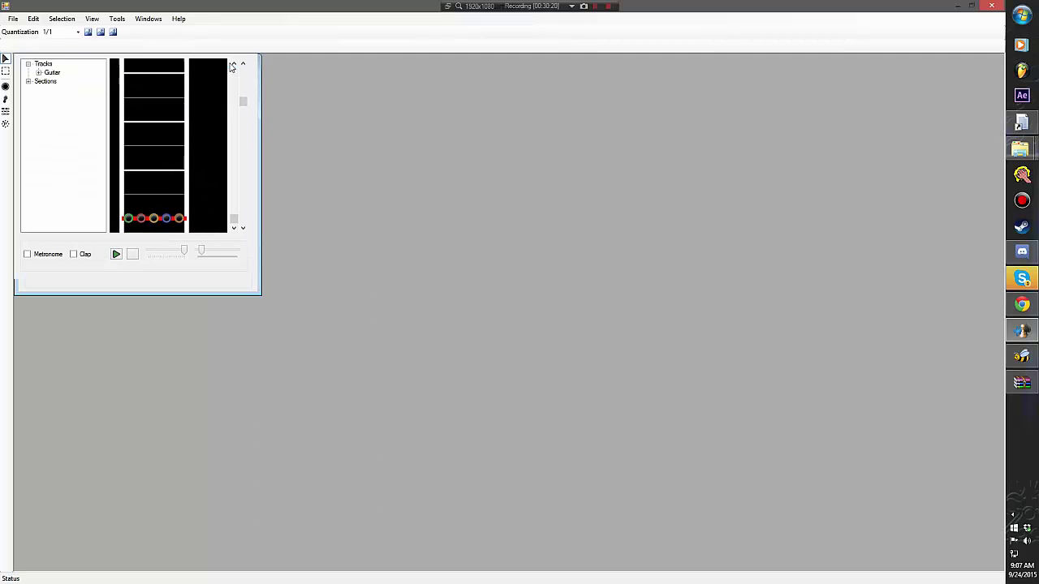
{"action": "left_click", "coordinate": [230, 63]}
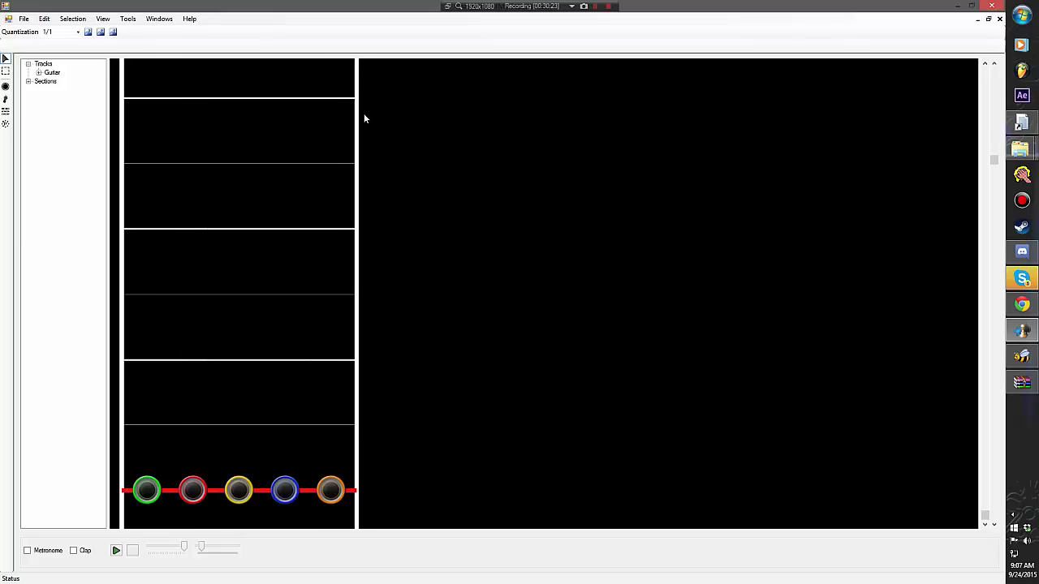
{"action": "double_click", "coordinate": [52, 73]}
{"action": "double_click", "coordinate": [61, 82]}
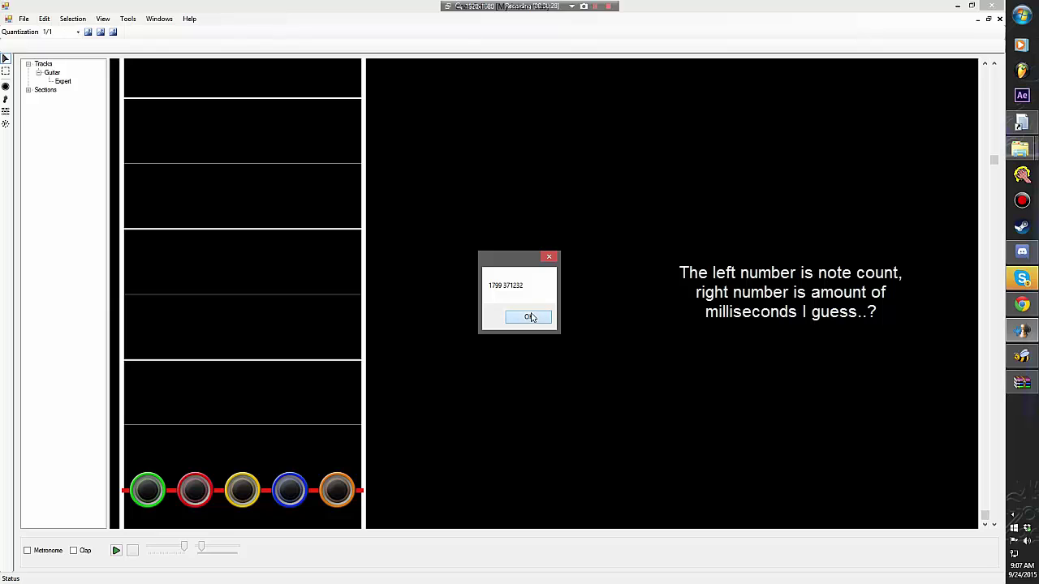
{"action": "left_click", "coordinate": [530, 316]}
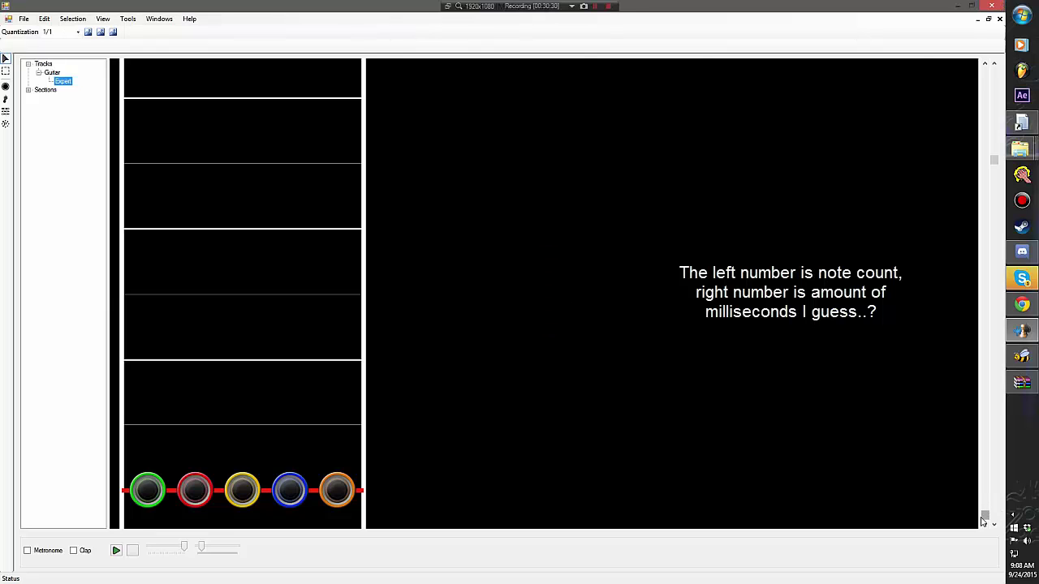
Step: Go through the Expert guitar chart and examine its tap note markers, regular notes, and star power sections
{"action": "left_click_drag", "start_coordinate": [982, 520], "coordinate": [982, 457]}
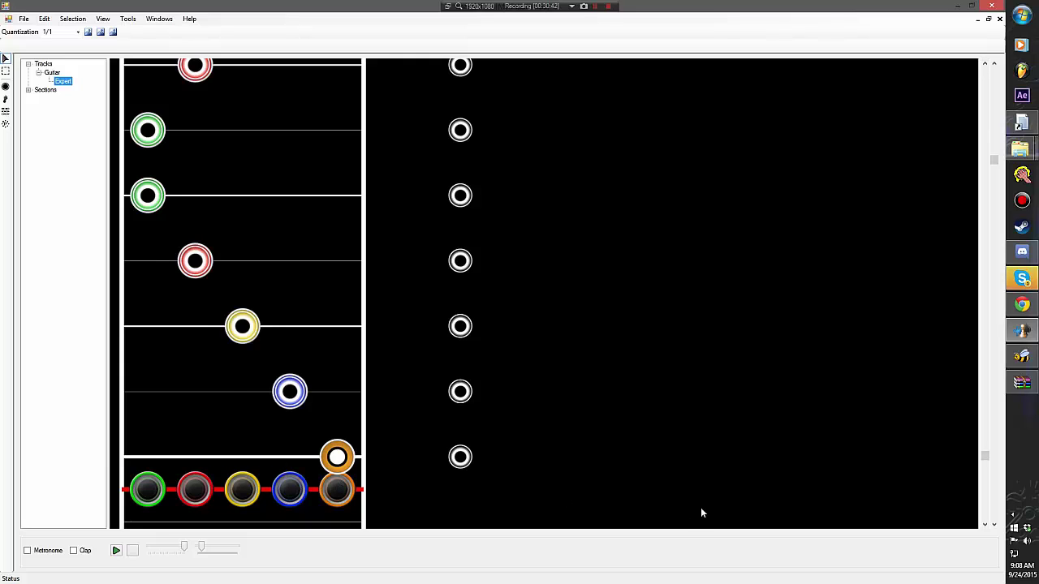
{"action": "scroll", "coordinate": [702, 513], "scroll_direction": "up", "scroll_amount": 1}
{"action": "scroll", "coordinate": [702, 513], "scroll_direction": "up", "scroll_amount": 10}
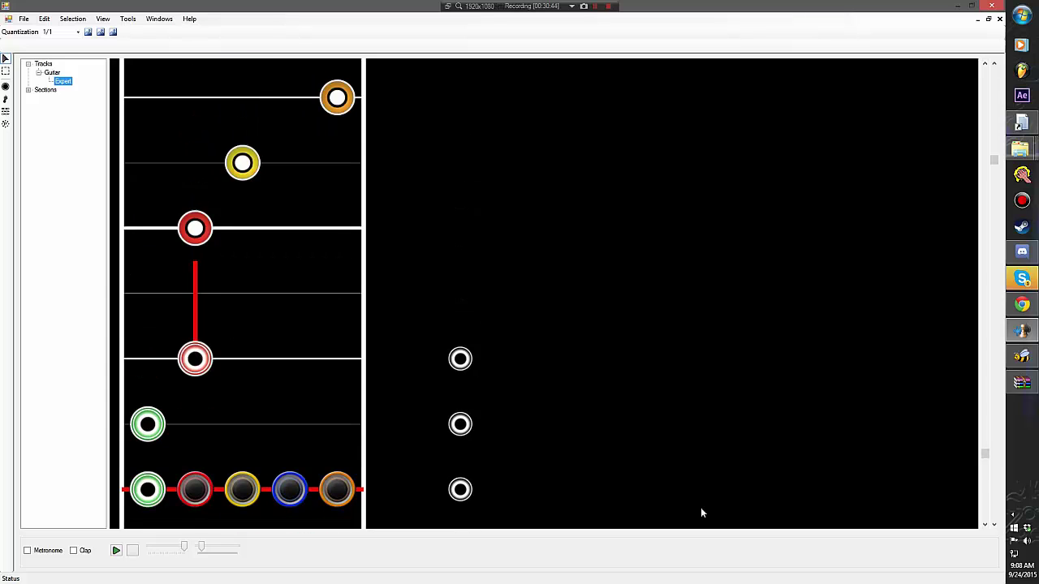
{"action": "scroll", "coordinate": [702, 513], "scroll_direction": "up", "scroll_amount": 3}
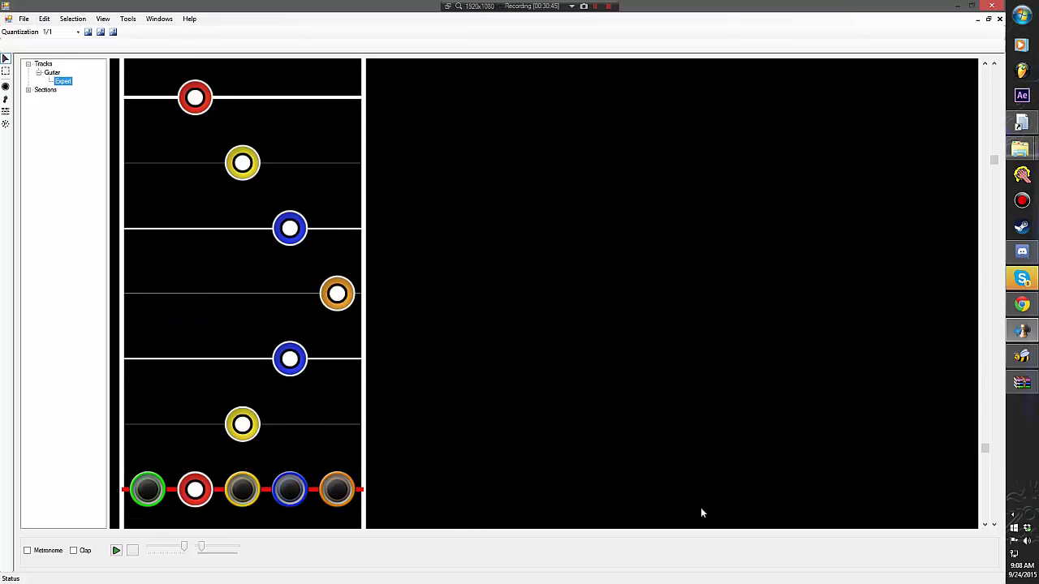
{"action": "scroll", "coordinate": [702, 513], "scroll_direction": "up", "scroll_amount": 8}
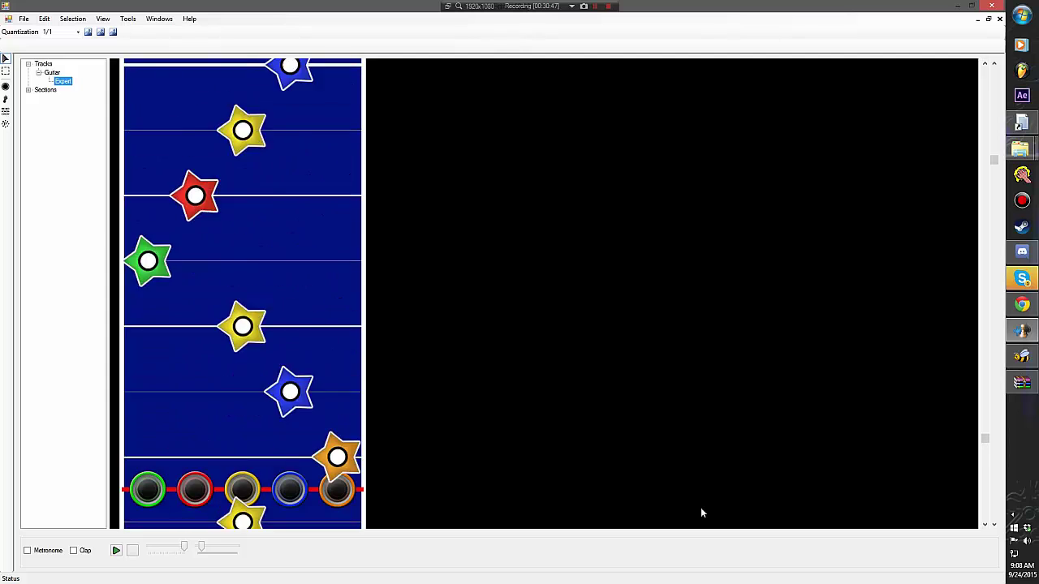
{"action": "scroll", "coordinate": [702, 513], "scroll_direction": "up", "scroll_amount": 10}
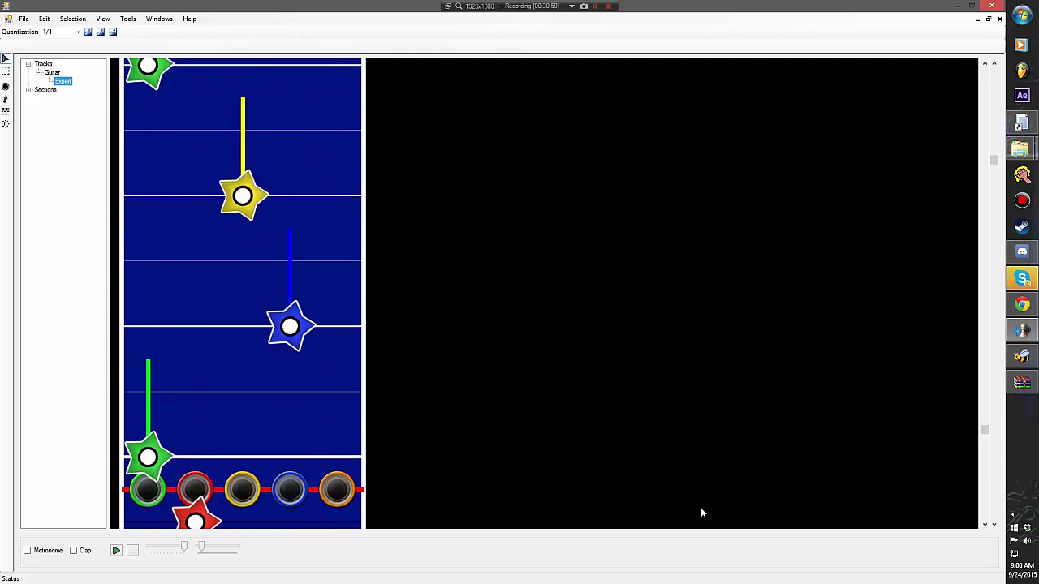
{"action": "scroll", "coordinate": [701, 513], "scroll_direction": "up", "scroll_amount": 8}
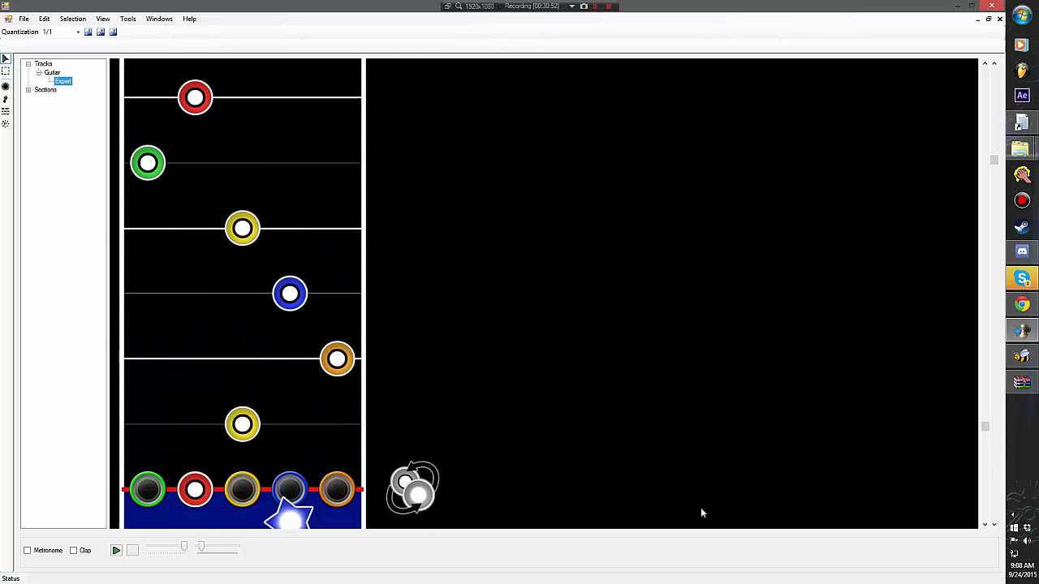
{"action": "scroll", "coordinate": [702, 513], "scroll_direction": "up", "scroll_amount": 2}
{"action": "scroll", "coordinate": [702, 513], "scroll_direction": "down", "scroll_amount": 1}
{"action": "scroll", "coordinate": [702, 513], "scroll_direction": "up", "scroll_amount": 8}
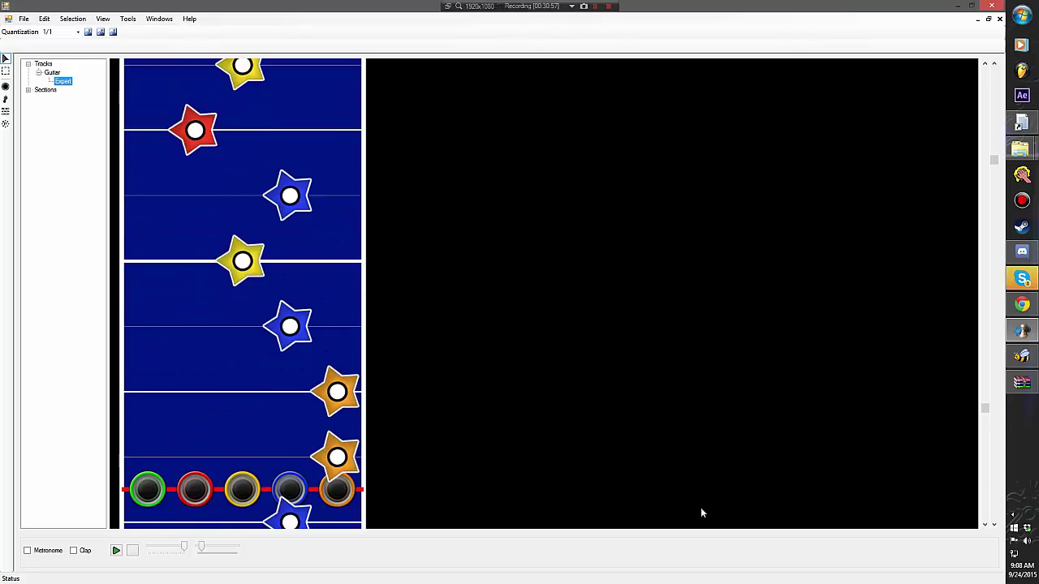
Step: Examine the remaining part of the Expert guitar chart, including its tap note run, solo passages, and star power phrases
{"action": "scroll", "coordinate": [702, 513], "scroll_direction": "up", "scroll_amount": 8}
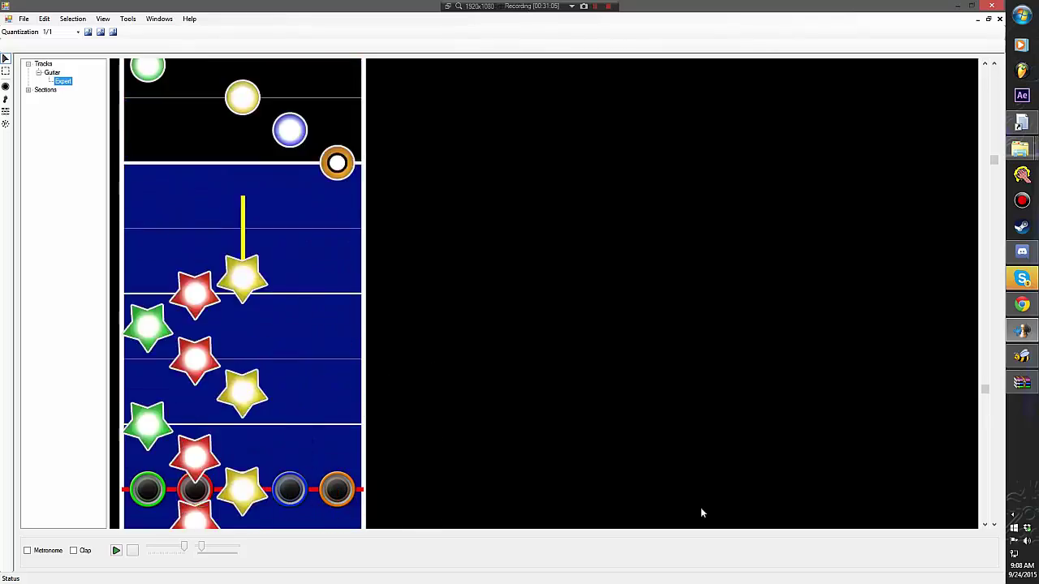
{"action": "scroll", "coordinate": [702, 512], "scroll_direction": "up", "scroll_amount": 8}
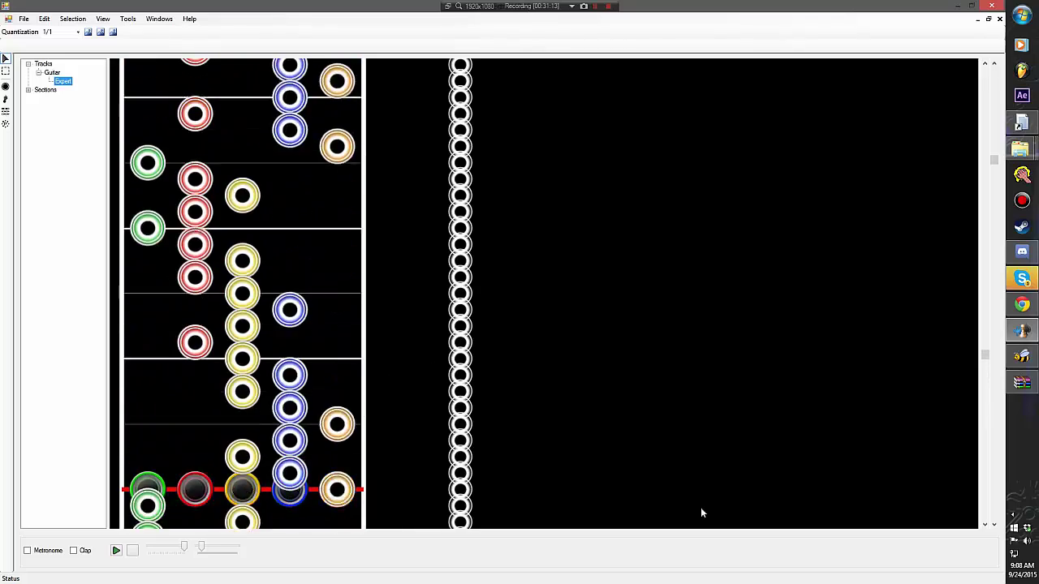
{"action": "scroll", "coordinate": [702, 513], "scroll_direction": "up", "scroll_amount": 8}
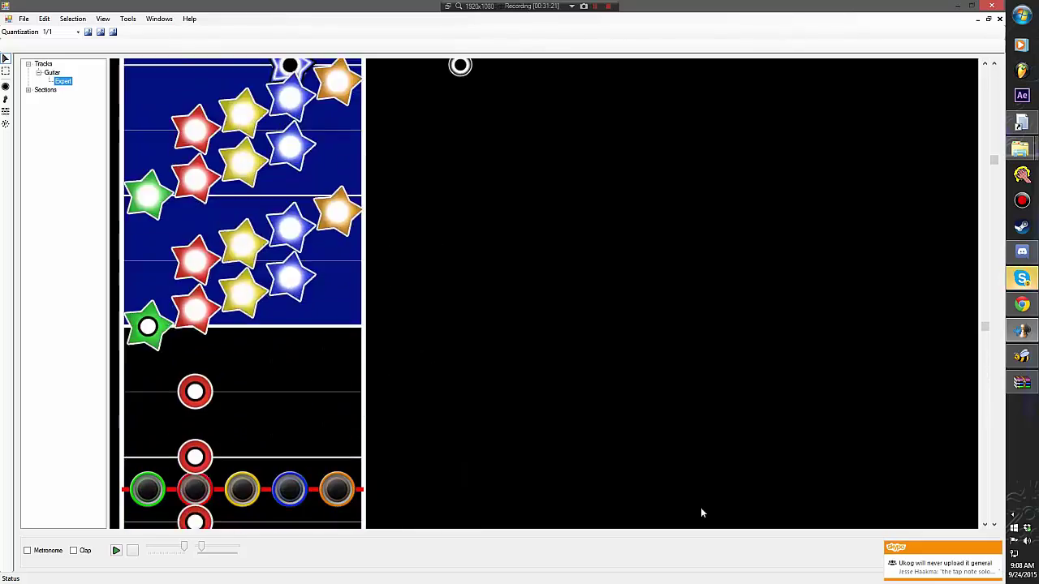
{"action": "scroll", "coordinate": [702, 513], "scroll_direction": "up", "scroll_amount": 8}
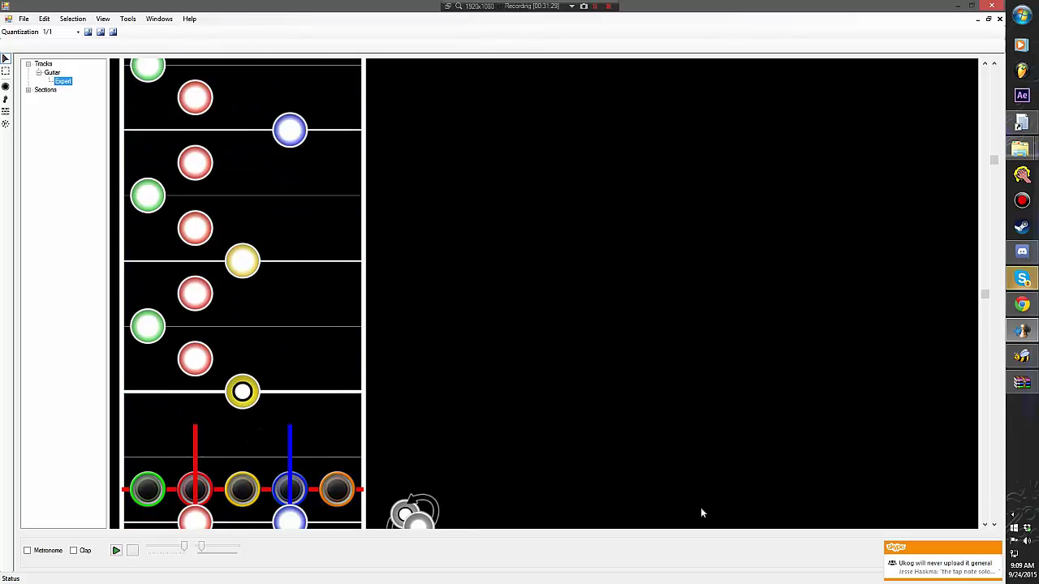
{"action": "scroll", "coordinate": [702, 512], "scroll_direction": "up", "scroll_amount": 8}
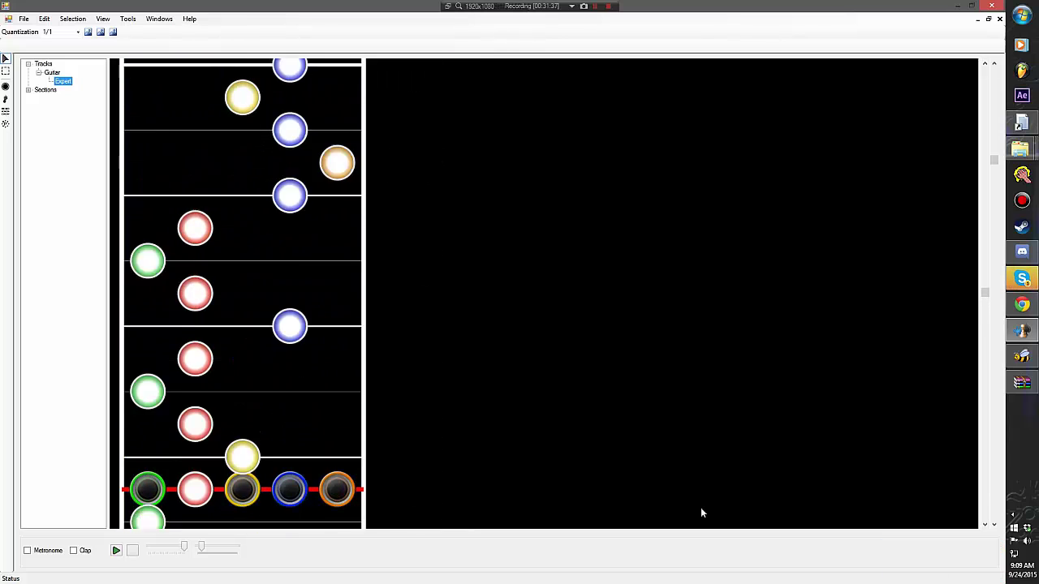
{"action": "scroll", "coordinate": [702, 513], "scroll_direction": "up", "scroll_amount": 8}
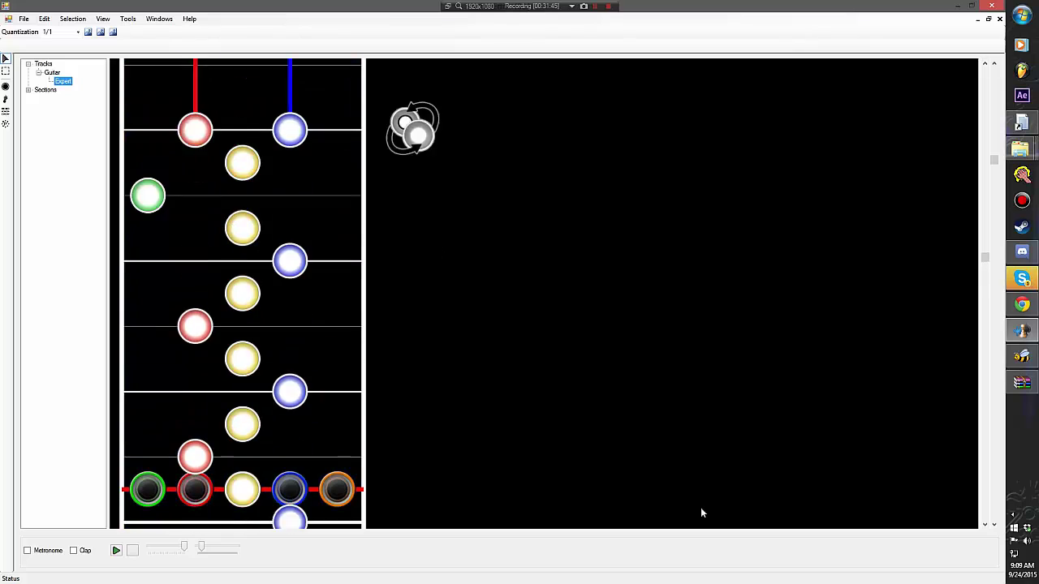
{"action": "scroll", "coordinate": [702, 513], "scroll_direction": "up", "scroll_amount": 4}
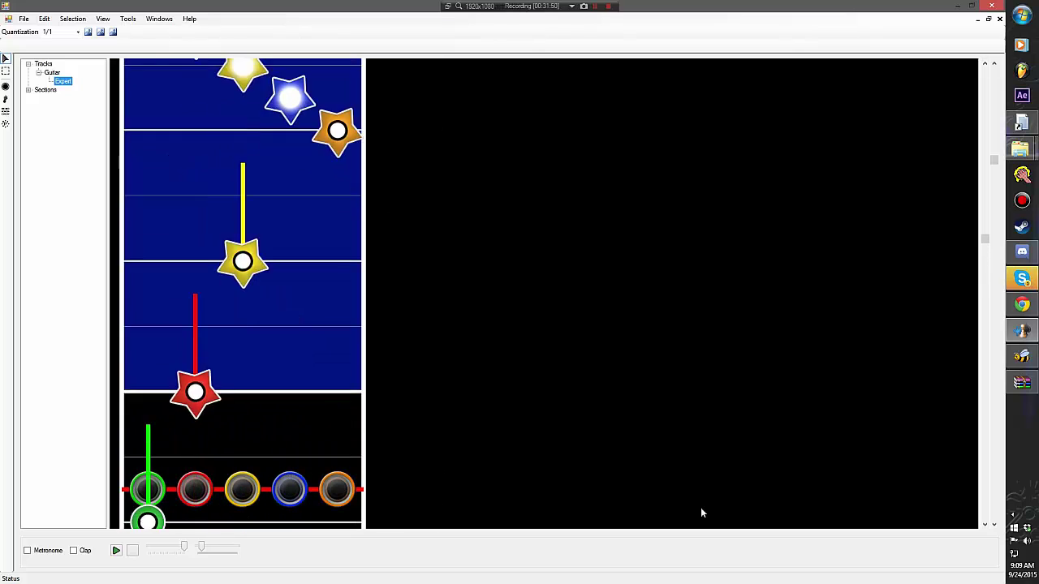
Step: Save the chart as My insomnias.qb in the QB Raw (*.qb) format in the My insomnias (mp3 only) folder
{"action": "left_click", "coordinate": [21, 21]}
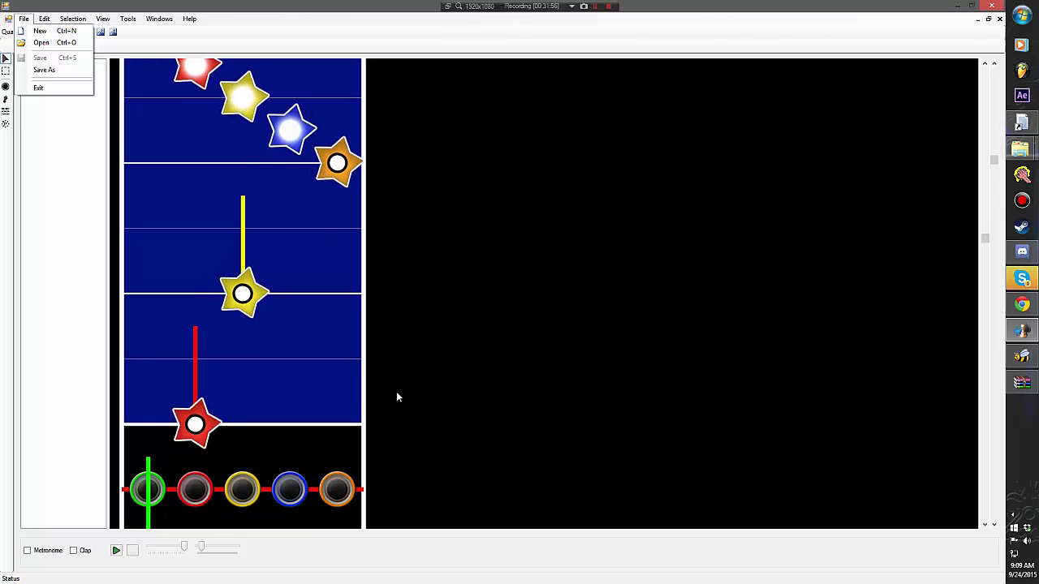
{"action": "left_click_drag", "start_coordinate": [365, 403], "coordinate": [295, 418]}
{"action": "left_click", "coordinate": [19, 20]}
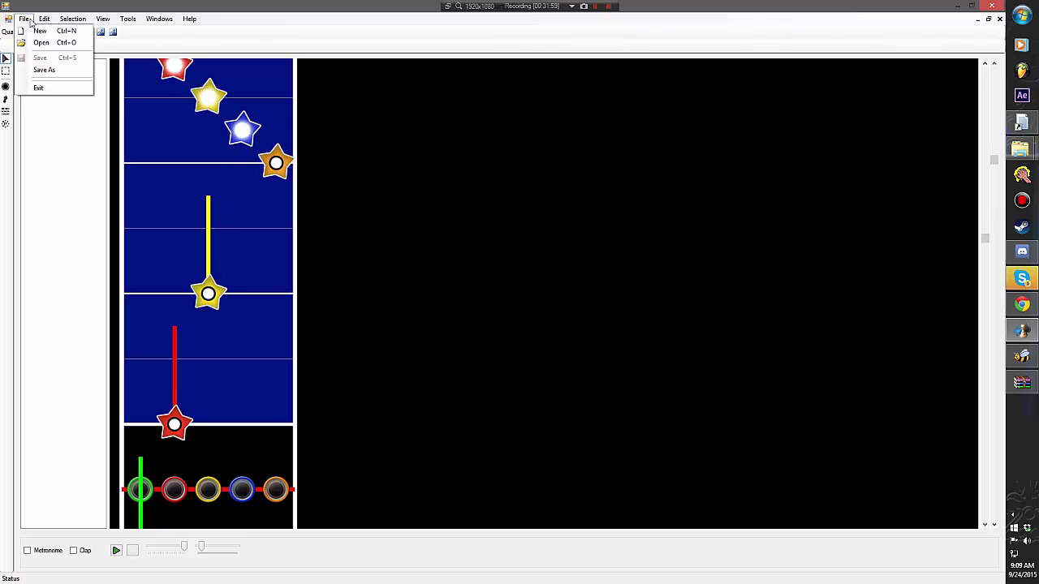
{"action": "left_click", "coordinate": [24, 19]}
{"action": "left_click", "coordinate": [24, 19]}
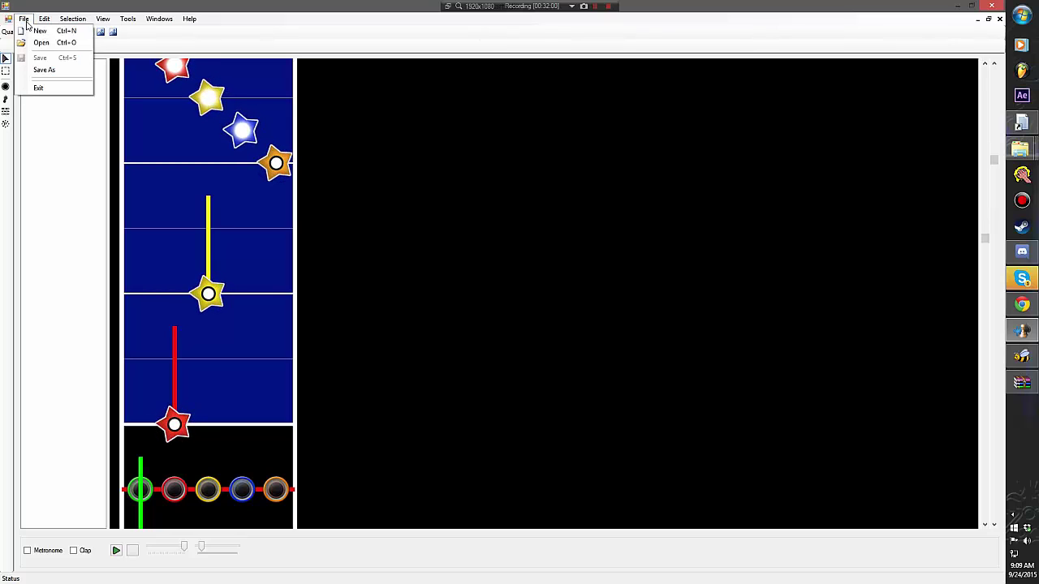
{"action": "left_click", "coordinate": [46, 71]}
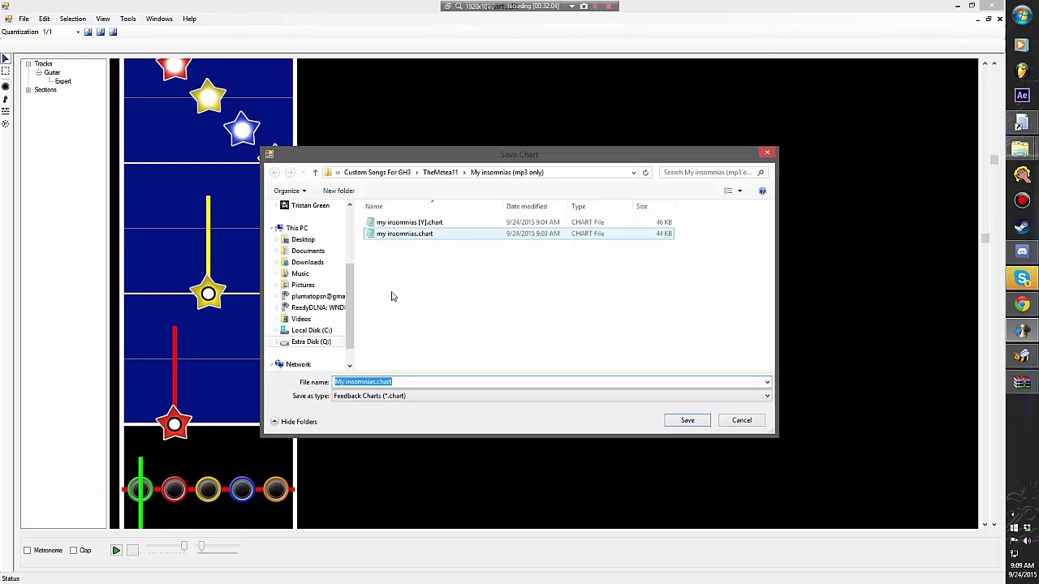
{"action": "left_click", "coordinate": [345, 395]}
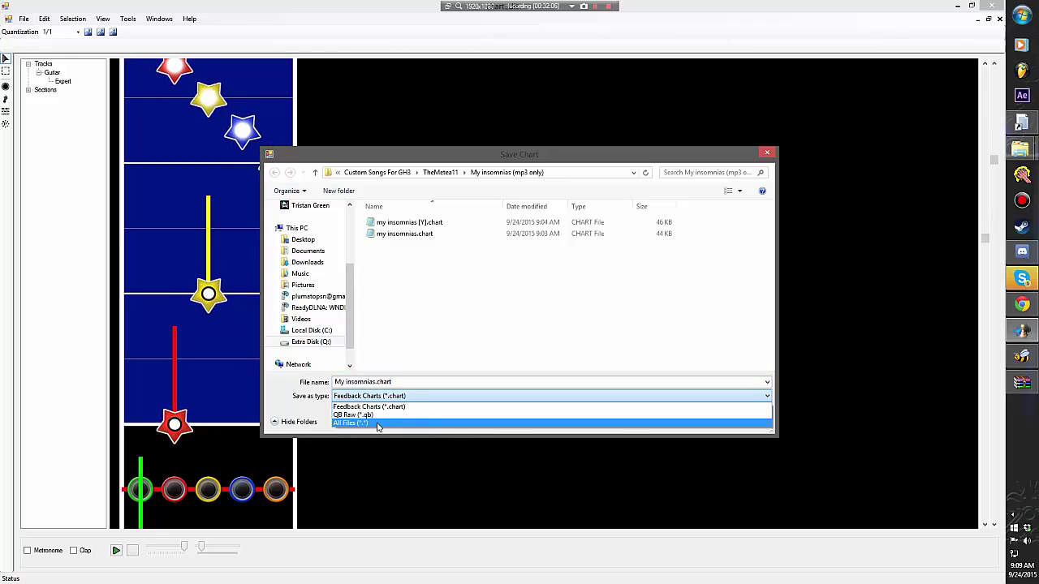
{"action": "left_click", "coordinate": [363, 420]}
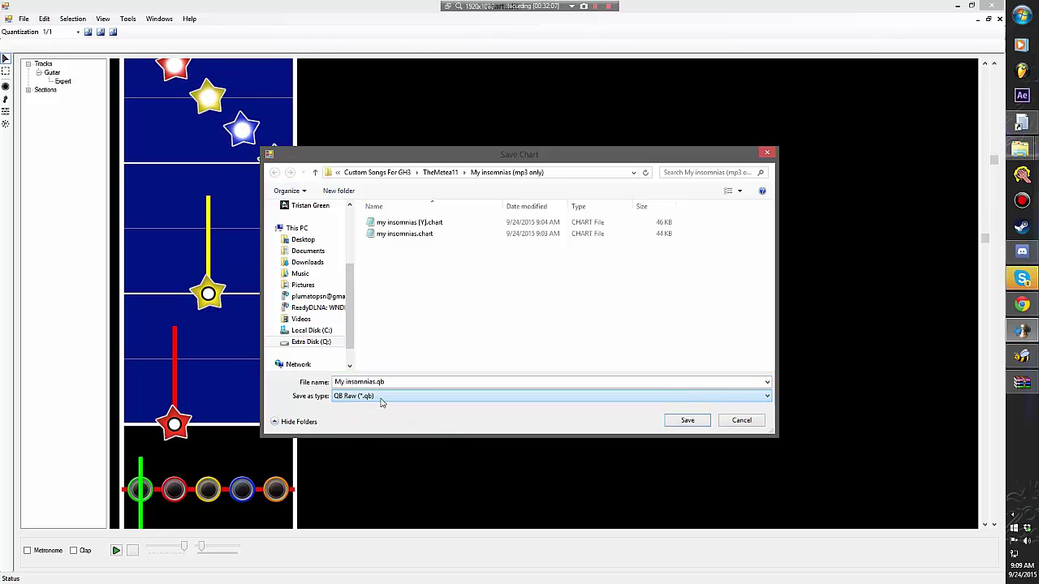
{"action": "left_click", "coordinate": [684, 420]}
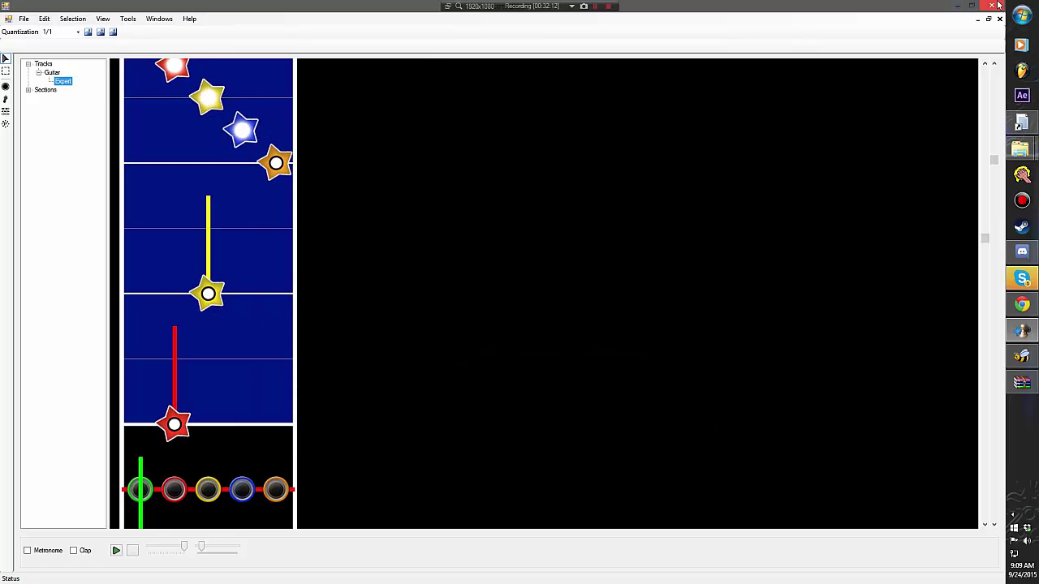
Step: Close chartEdit and open the exported My insomnias.qb.ExpertSingle.array.txt from the My insomnias (mp3 only) folder
{"action": "left_click", "coordinate": [998, 5]}
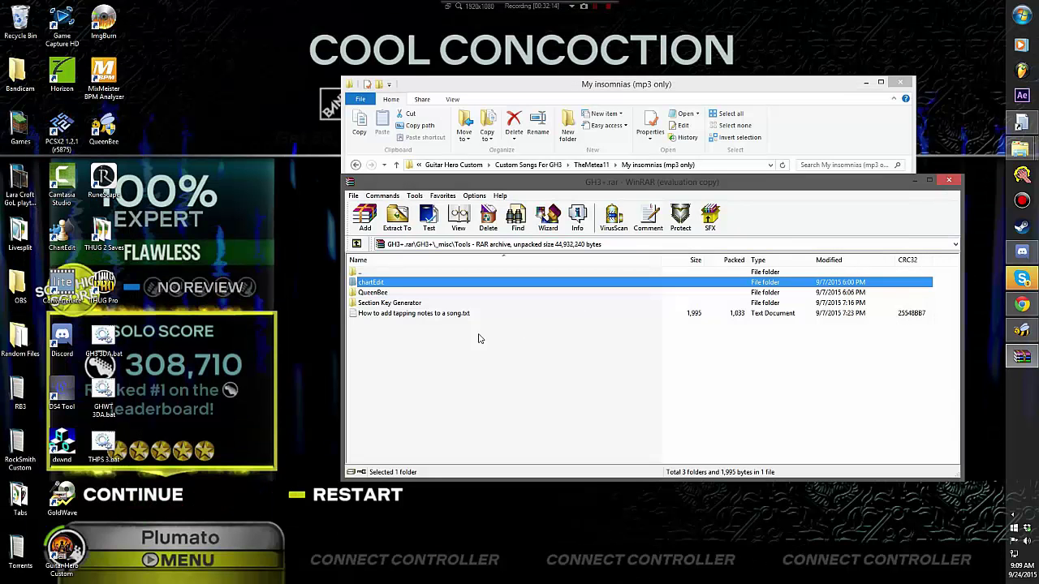
{"action": "left_click", "coordinate": [535, 88]}
{"action": "left_click", "coordinate": [511, 233]}
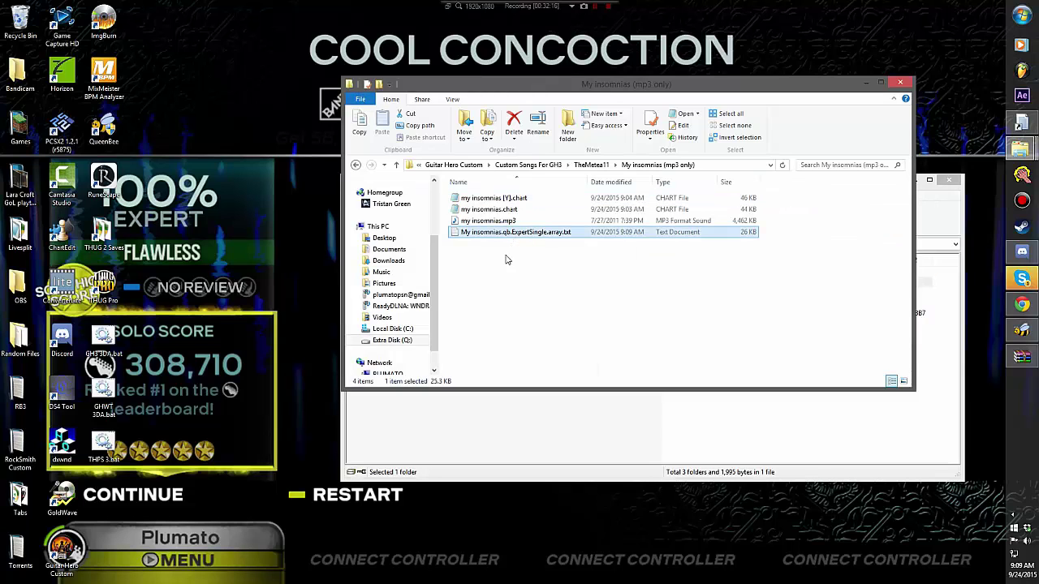
{"action": "double_click", "coordinate": [482, 235]}
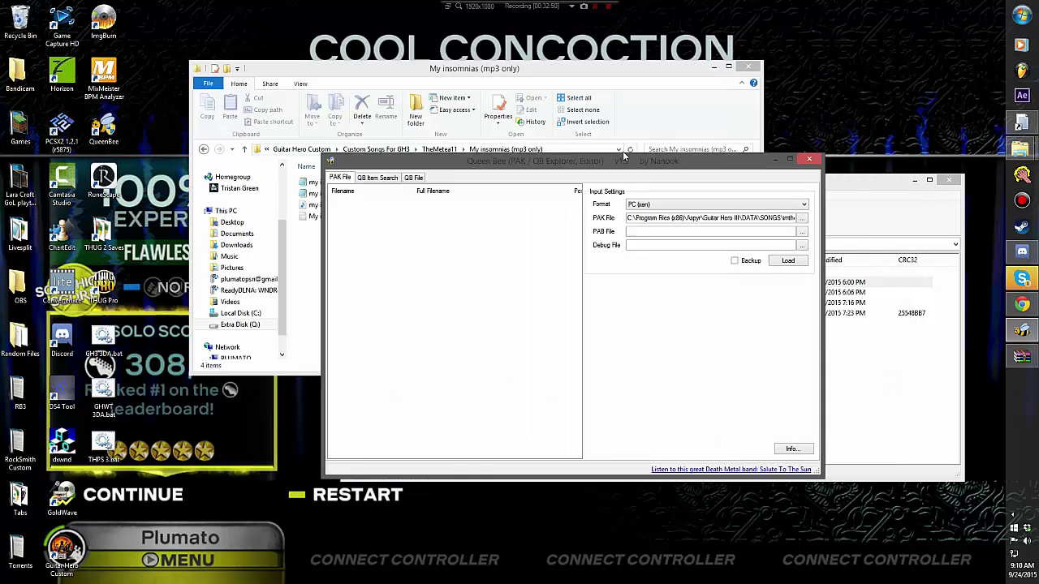
Step: In Queen Bee, browse for the PAK file in C:\Program Files (x86)\Aspyr\Guitar Hero III\DATA\SONGS
{"action": "left_click", "coordinate": [824, 224]}
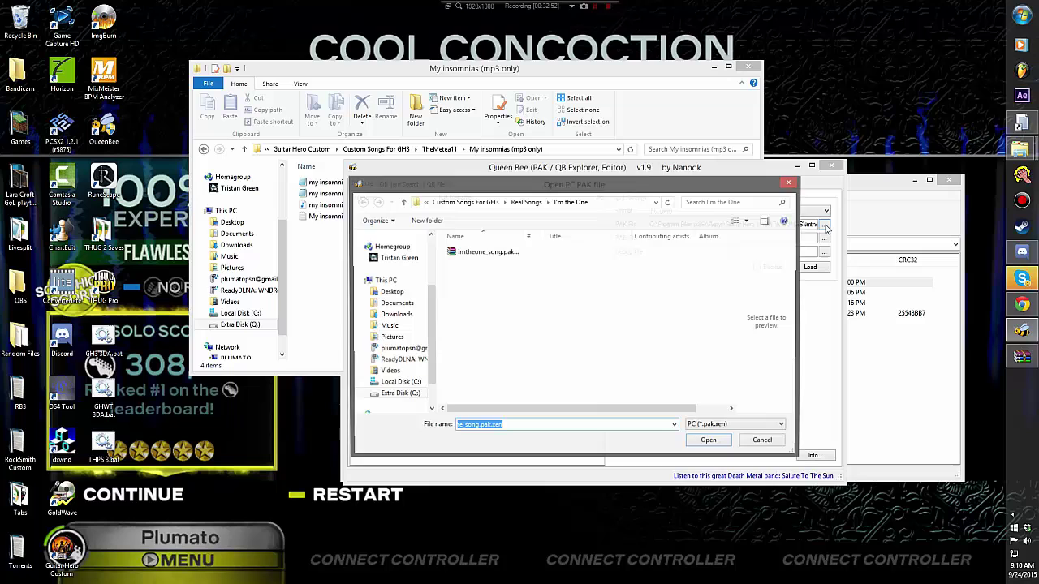
{"action": "left_click", "coordinate": [399, 382]}
{"action": "left_click", "coordinate": [465, 399]}
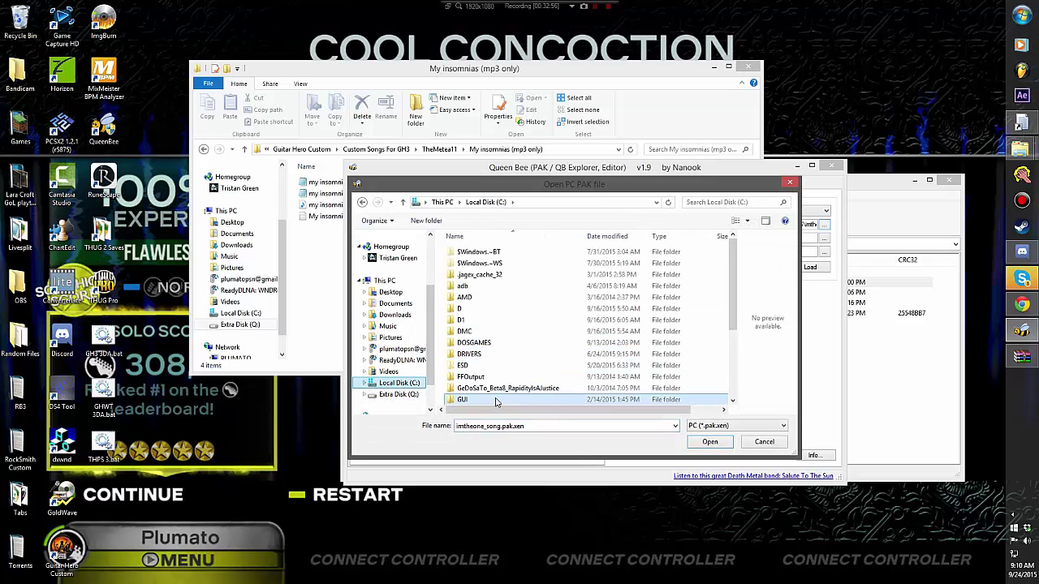
{"action": "scroll", "coordinate": [487, 382], "scroll_direction": "down", "scroll_amount": 3}
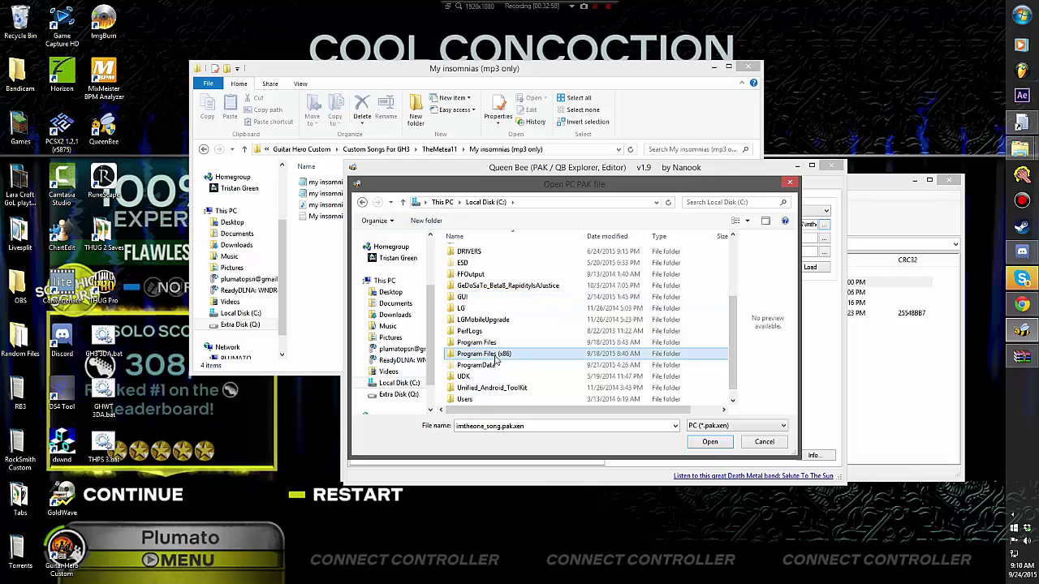
{"action": "double_click", "coordinate": [484, 354]}
{"action": "scroll", "coordinate": [480, 298], "scroll_direction": "down", "scroll_amount": 1}
{"action": "double_click", "coordinate": [479, 297]}
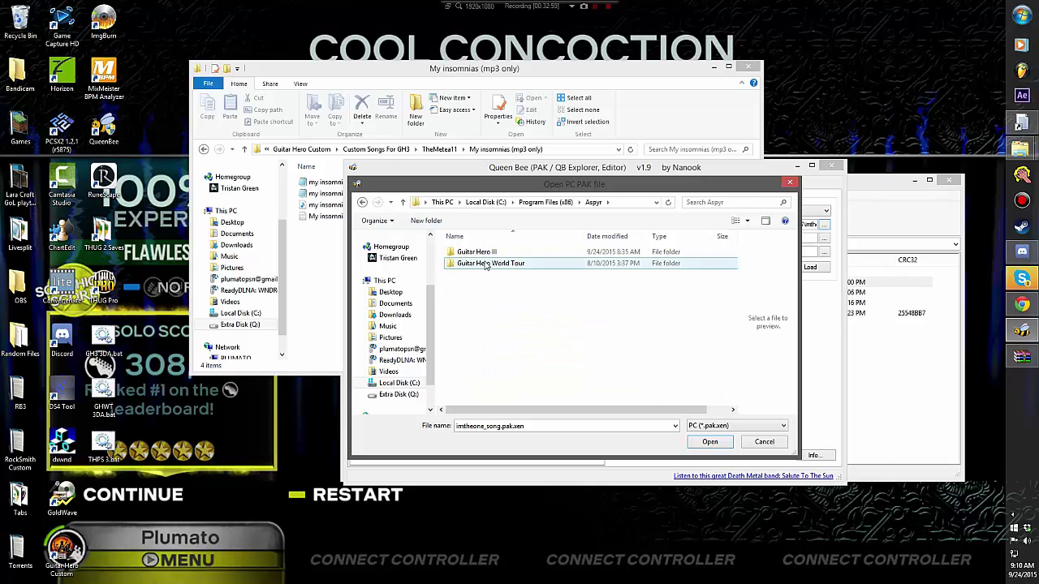
{"action": "double_click", "coordinate": [489, 252]}
{"action": "double_click", "coordinate": [489, 254]}
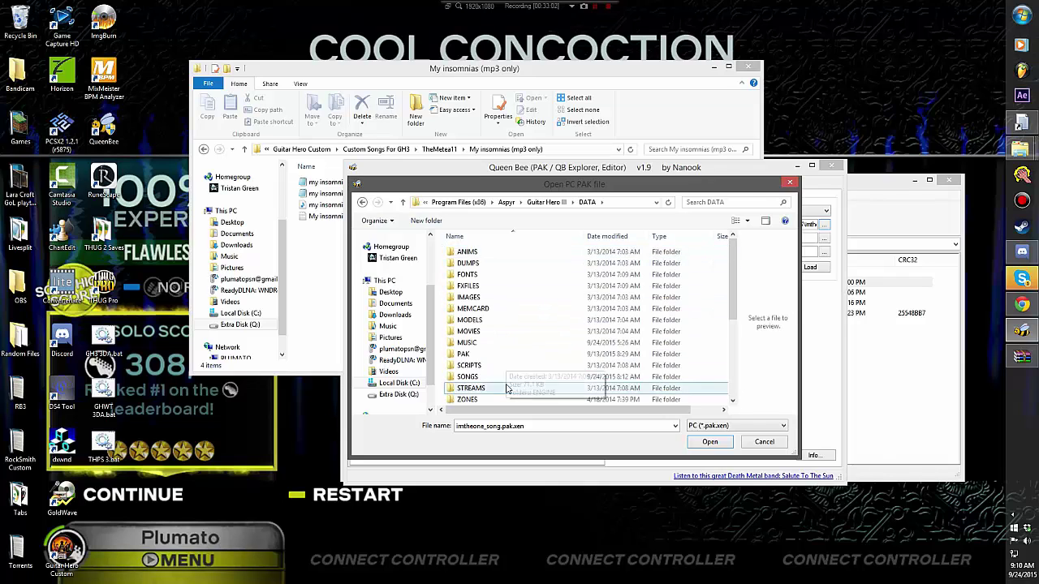
{"action": "scroll", "coordinate": [475, 367], "scroll_direction": "down", "scroll_amount": 1}
{"action": "double_click", "coordinate": [479, 365]}
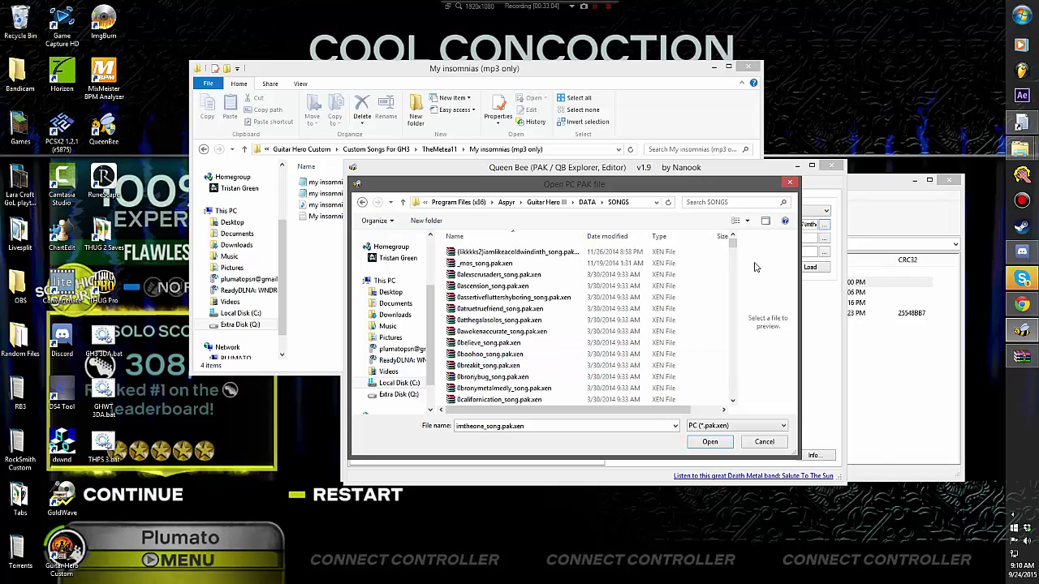
Step: Load myinsomnias_song.pak.xen as the PAK file and open its QB file 361C25BA to list the items
{"action": "left_click_drag", "start_coordinate": [638, 193], "coordinate": [486, 192]}
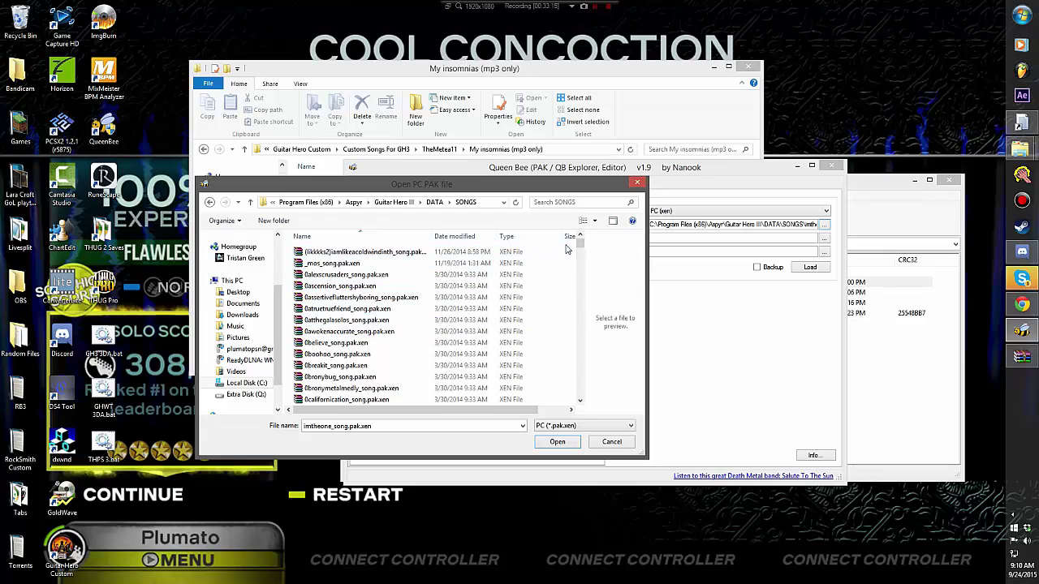
{"action": "left_click_drag", "start_coordinate": [579, 248], "coordinate": [569, 342]}
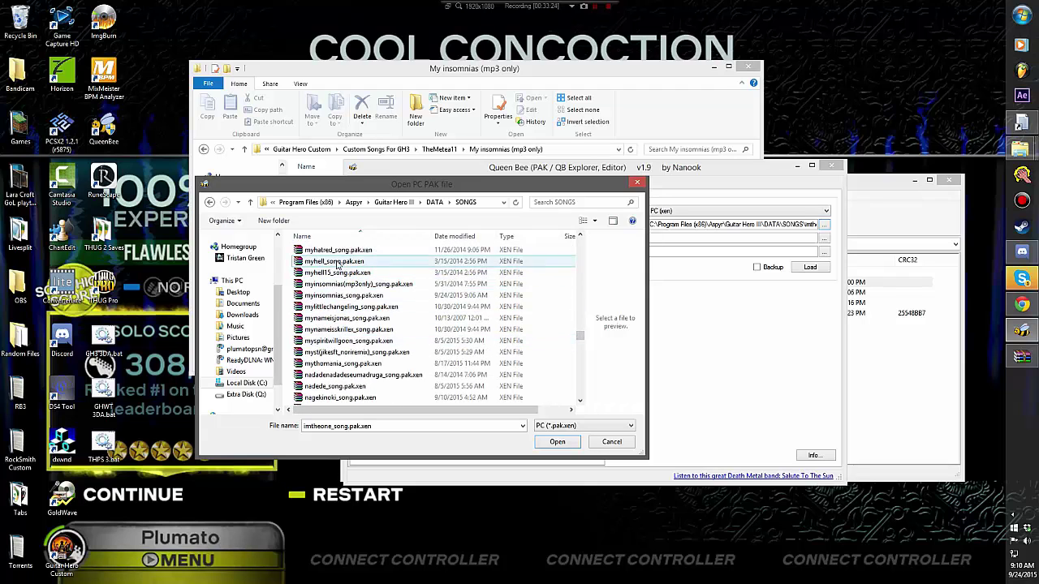
{"action": "left_click", "coordinate": [347, 296]}
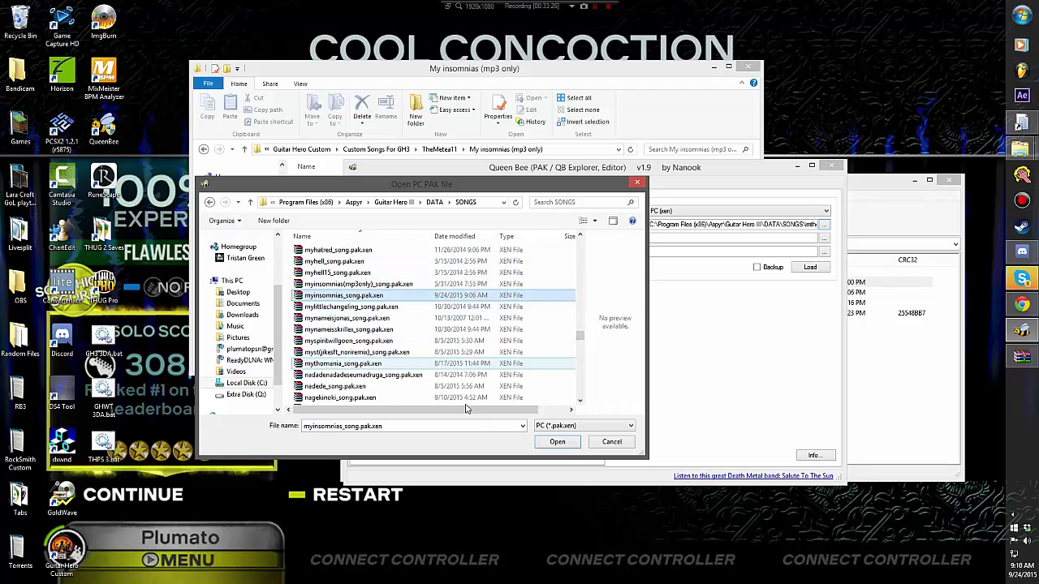
{"action": "left_click", "coordinate": [557, 442]}
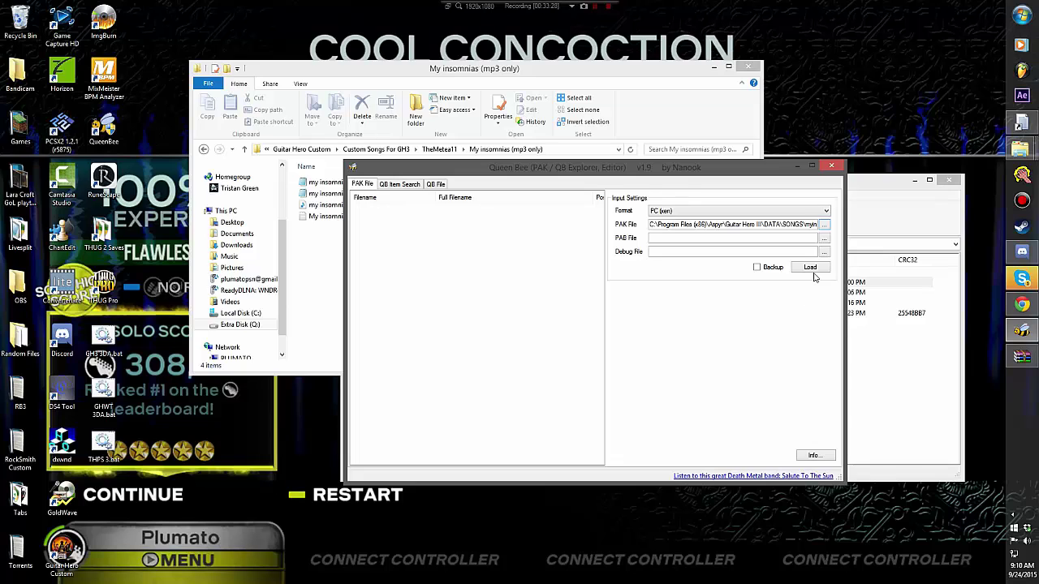
{"action": "left_click", "coordinate": [810, 268]}
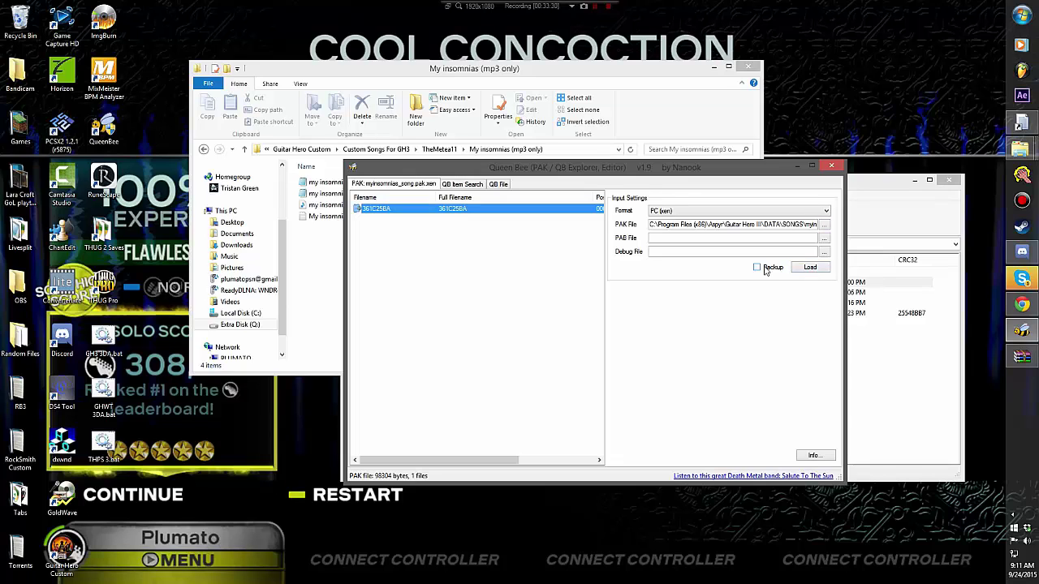
{"action": "double_click", "coordinate": [432, 212]}
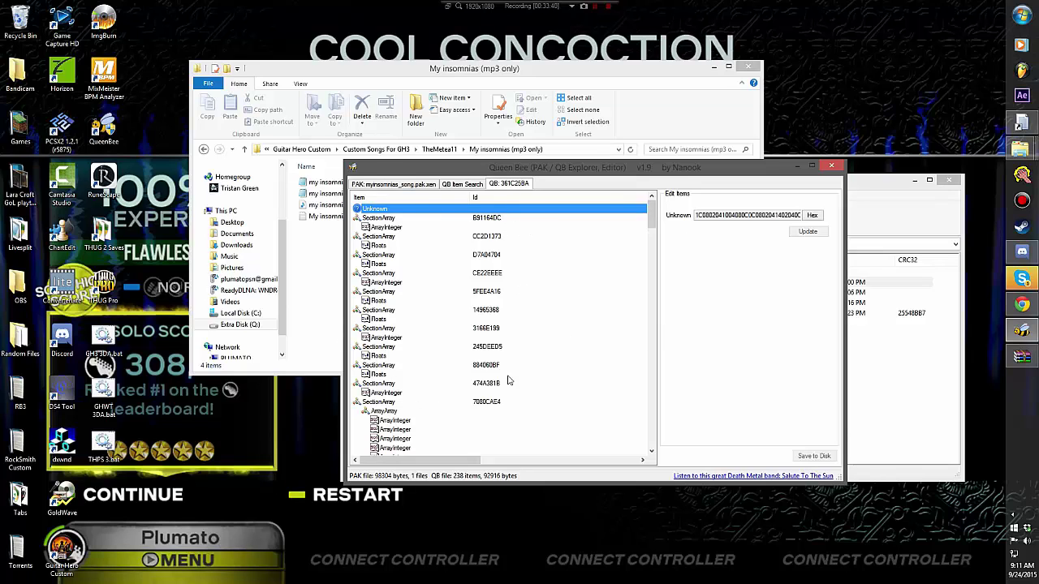
Step: Run Section Key Generator.exe from the Tools folder of GH3+.rar and generate the QB keys for the song name myinsomnias
{"action": "key", "text": "alt+Tab"}
{"action": "double_click", "coordinate": [377, 303]}
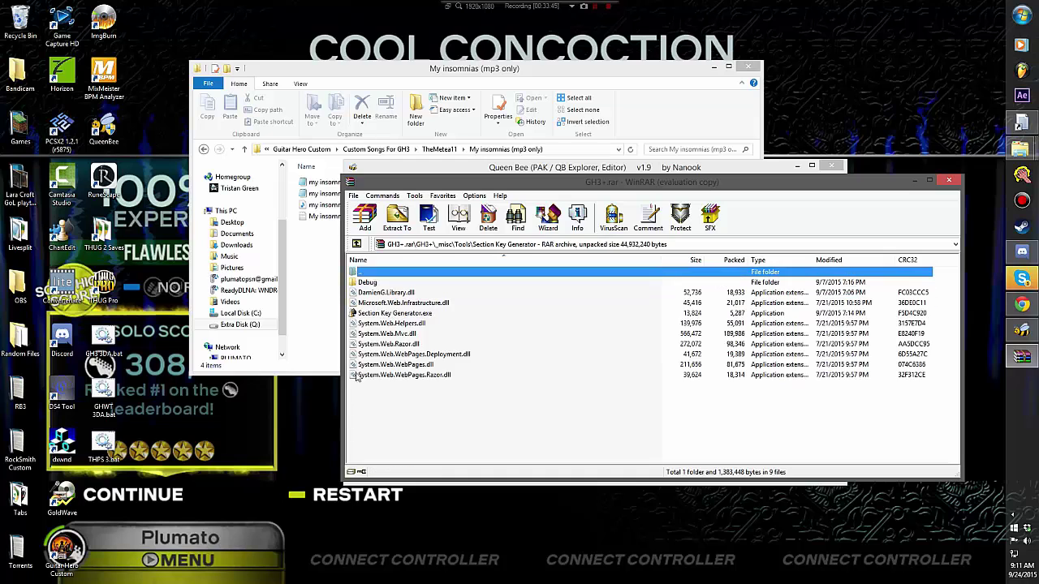
{"action": "left_click_drag", "start_coordinate": [430, 408], "coordinate": [456, 294]}
{"action": "left_click", "coordinate": [399, 314]}
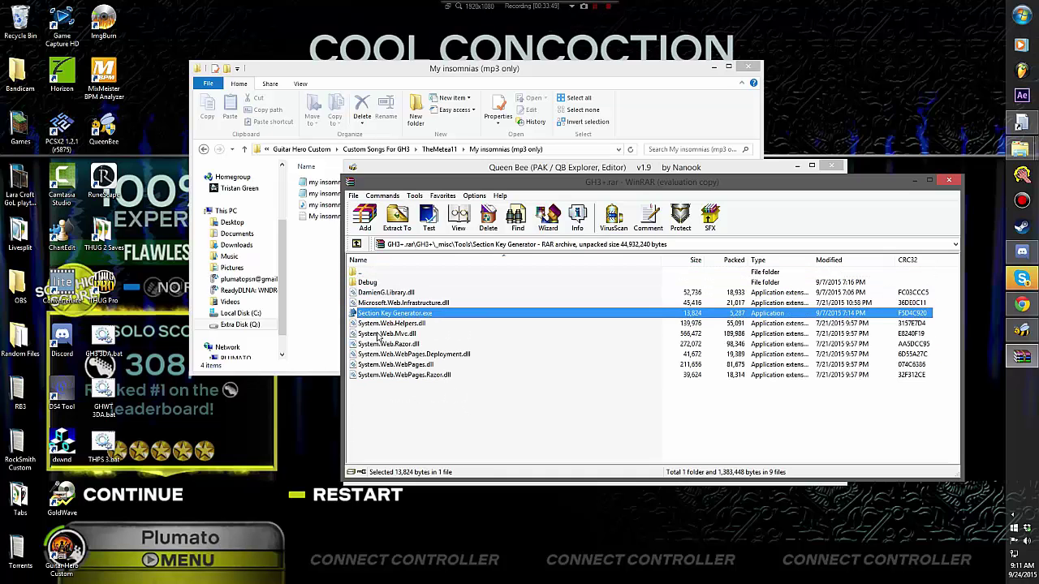
{"action": "left_click", "coordinate": [506, 422]}
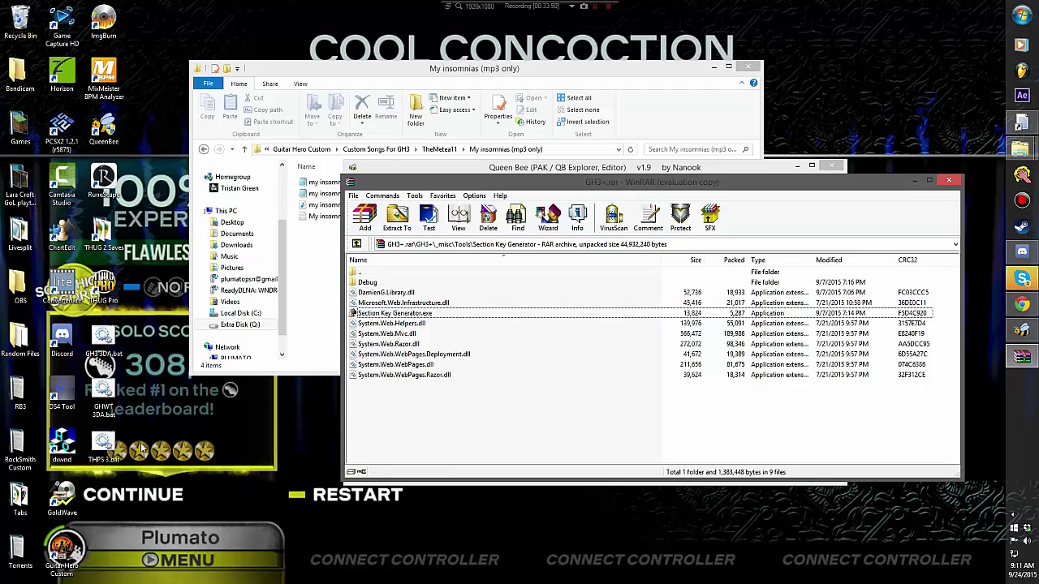
{"action": "double_click", "coordinate": [433, 315]}
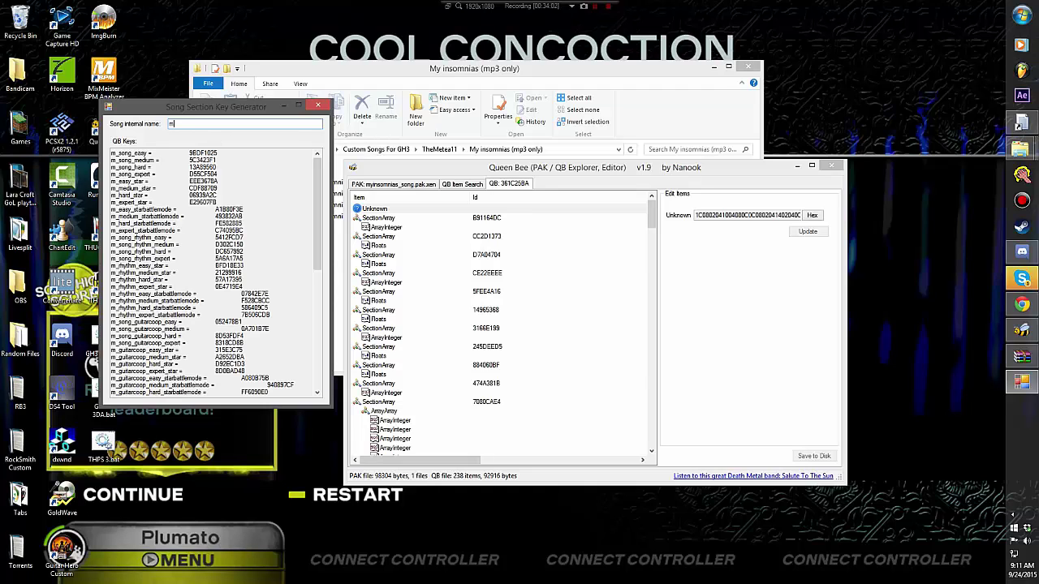
{"action": "type", "text": "yin"}
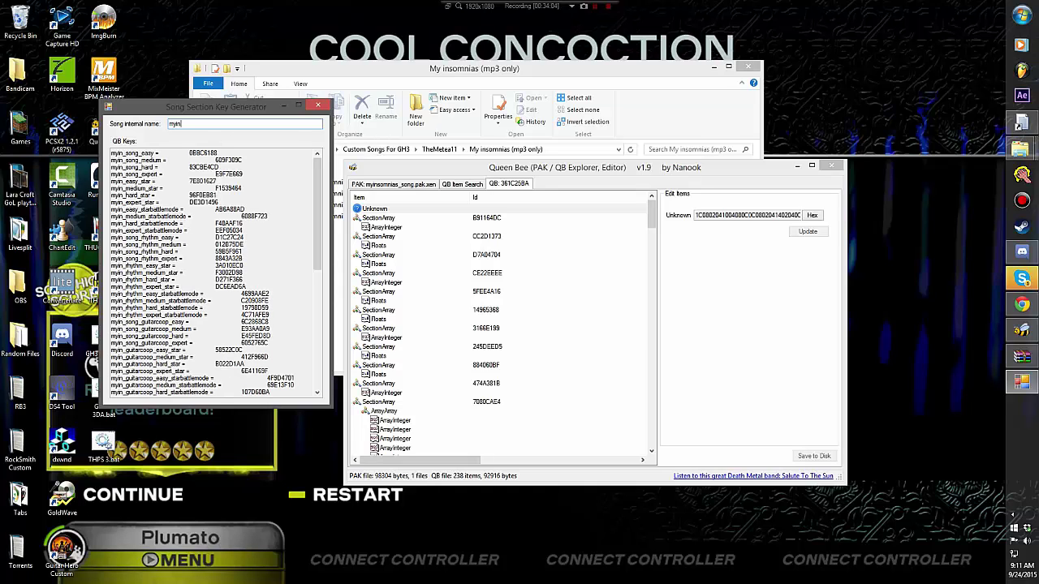
{"action": "type", "text": "somnias"}
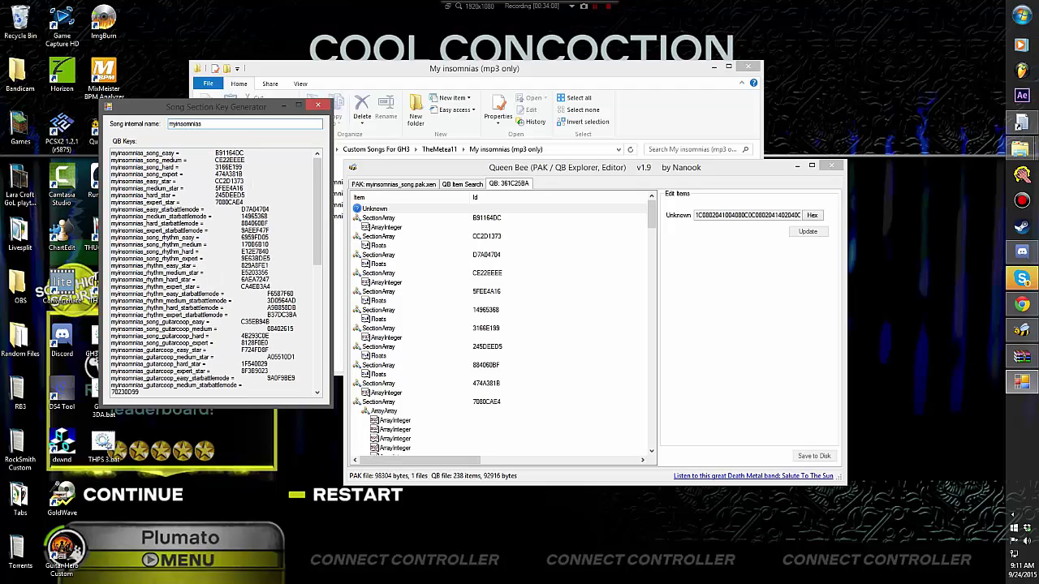
Step: Match the myinsomnias_song_expert key 474A381B to its SectionArray in the QB file and show the ArrayInteger beneath it
{"action": "left_click_drag", "start_coordinate": [244, 173], "coordinate": [111, 173]}
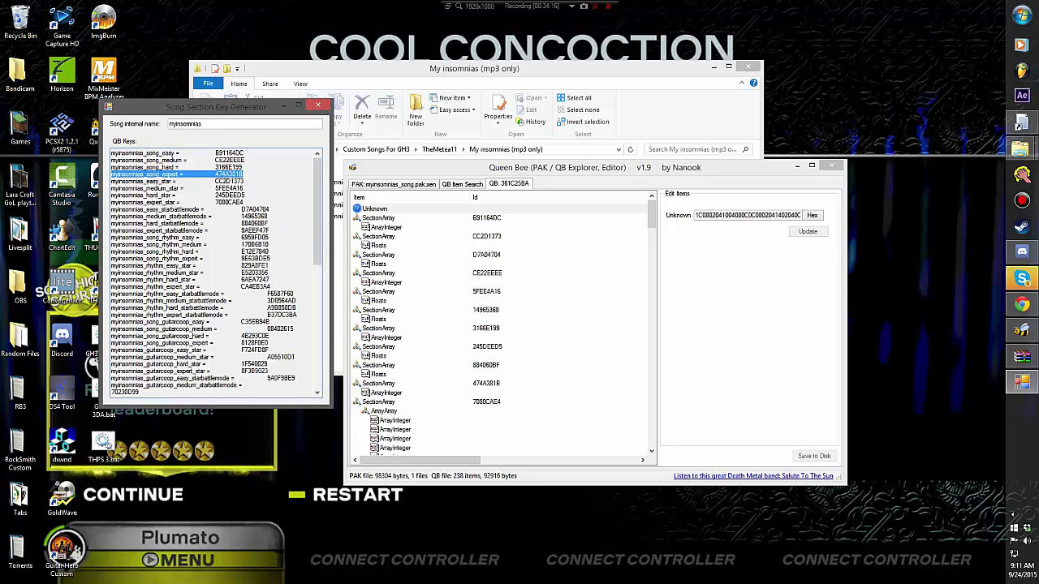
{"action": "left_click", "coordinate": [477, 384]}
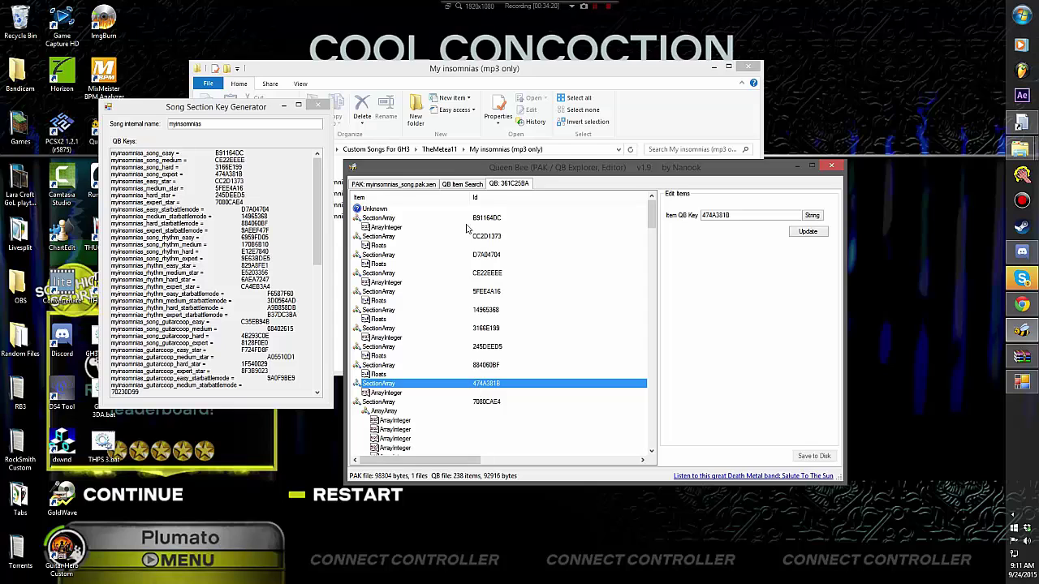
{"action": "left_click", "coordinate": [372, 395]}
{"action": "left_click", "coordinate": [422, 387]}
{"action": "left_click", "coordinate": [430, 394]}
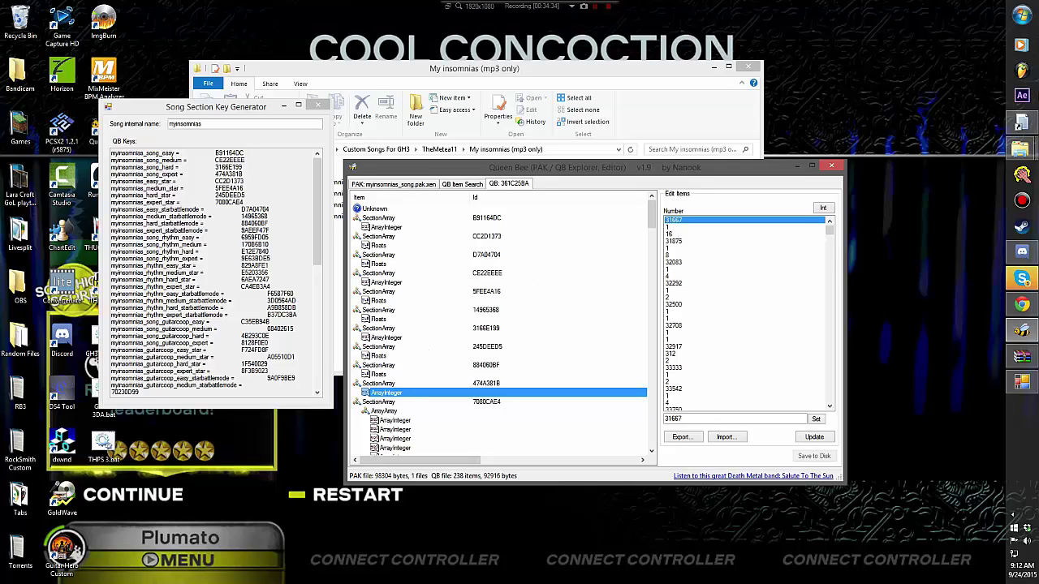
Step: Match the myinsomnias_song_hard key to SectionArray 3166E199 for comparison and return to the ArrayInteger under 474A381B
{"action": "left_click", "coordinate": [1021, 122]}
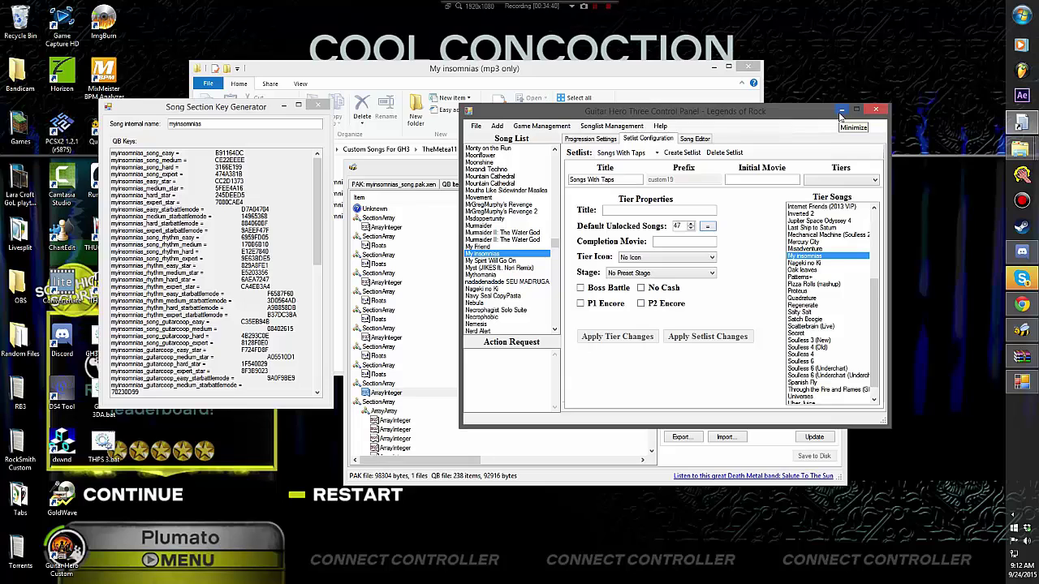
{"action": "left_click", "coordinate": [841, 110]}
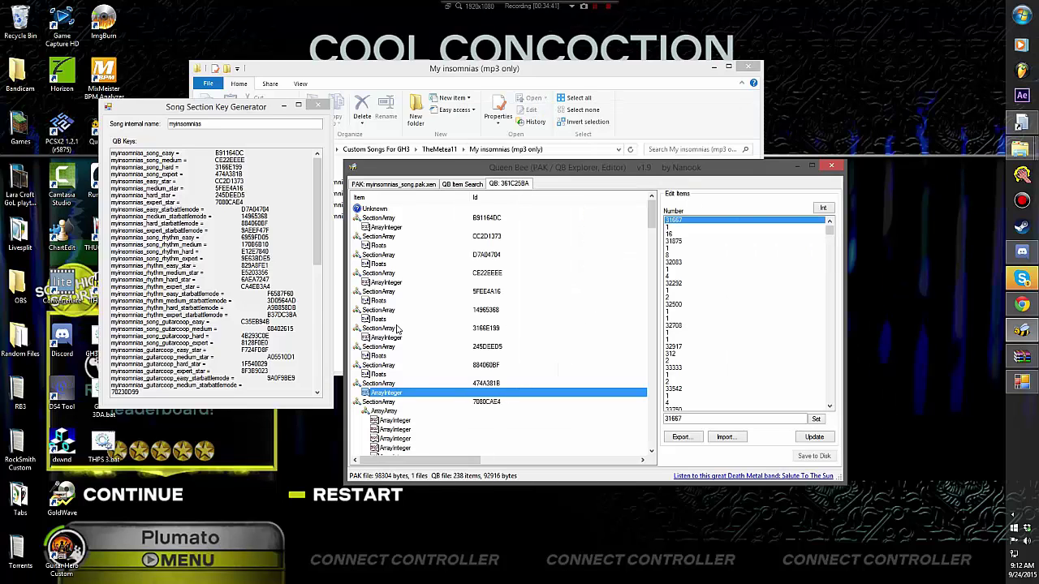
{"action": "left_click", "coordinate": [395, 337]}
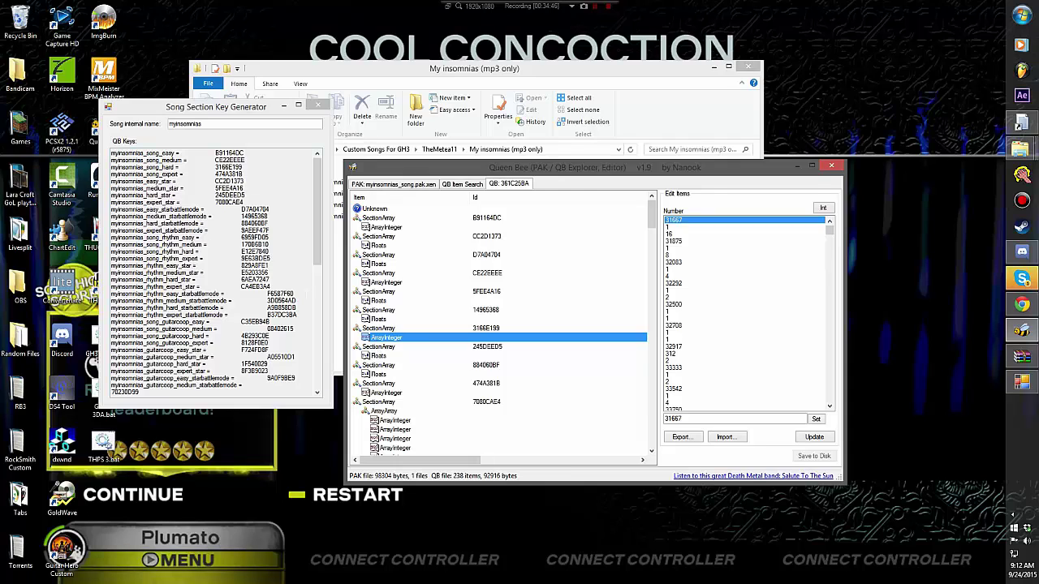
{"action": "double_click", "coordinate": [229, 168]}
{"action": "left_click", "coordinate": [483, 331]}
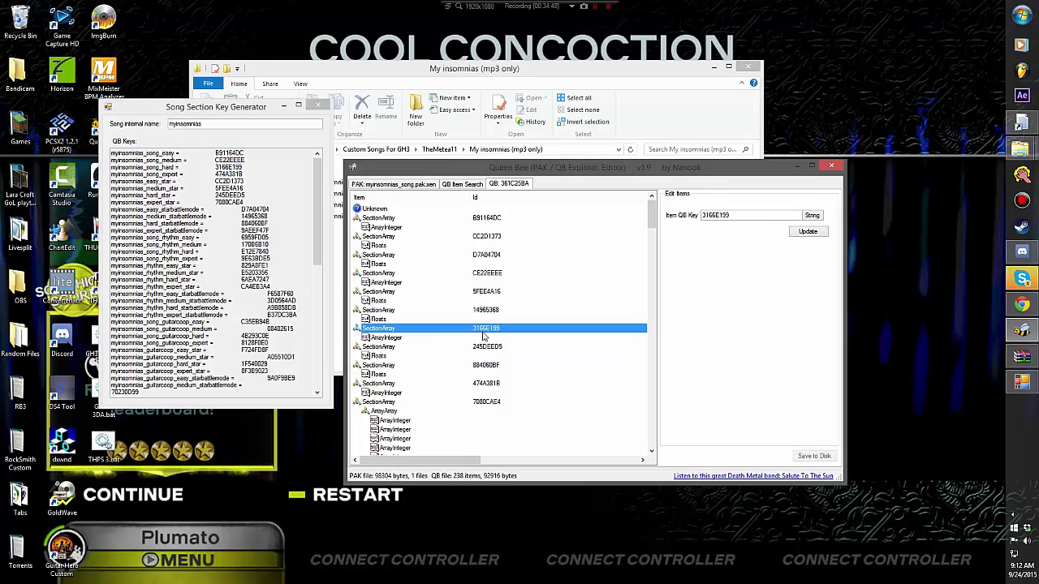
{"action": "left_click", "coordinate": [467, 392]}
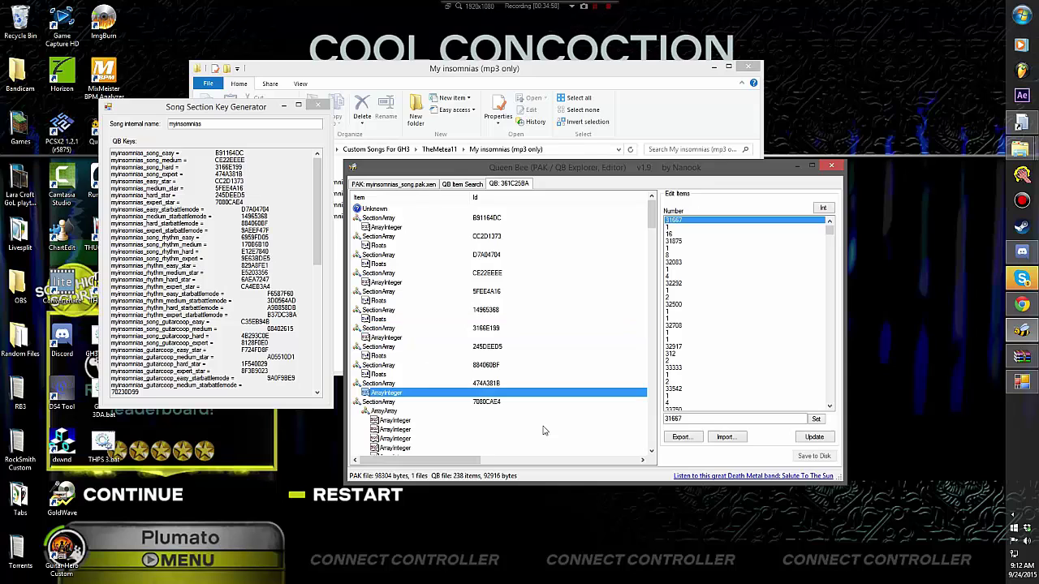
Step: Start importing an array file into the expert ArrayInteger and browse to Guitar Hero Custom\Custom Songs For GH3 on the Q: drive
{"action": "left_click", "coordinate": [726, 438]}
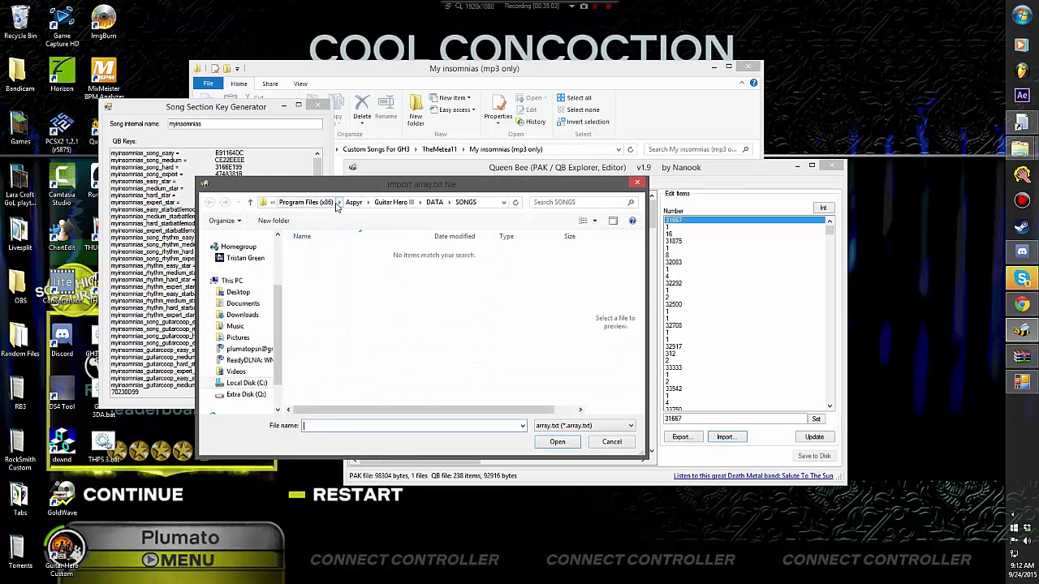
{"action": "left_click", "coordinate": [321, 204]}
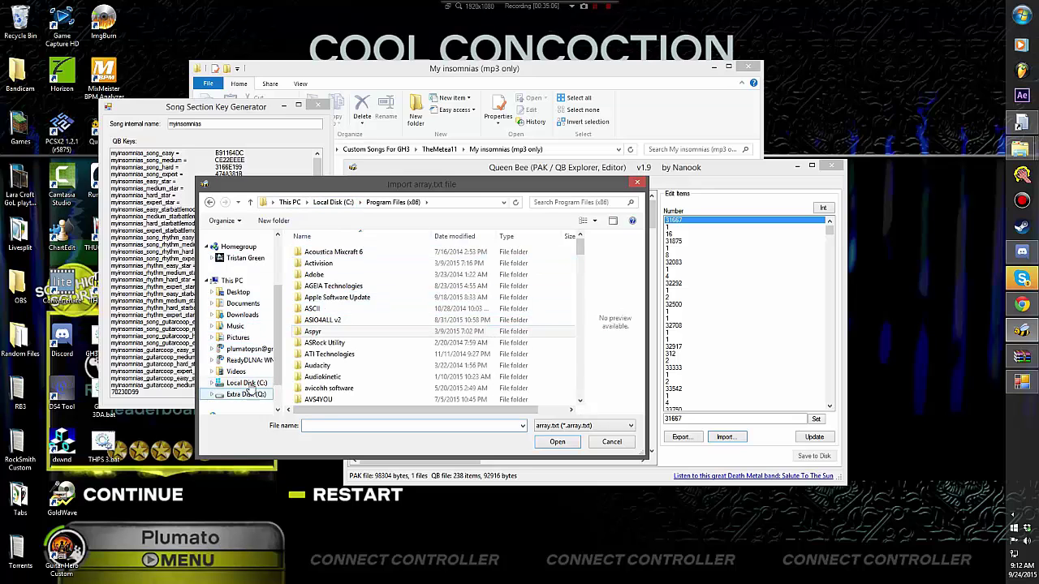
{"action": "left_click", "coordinate": [232, 280]}
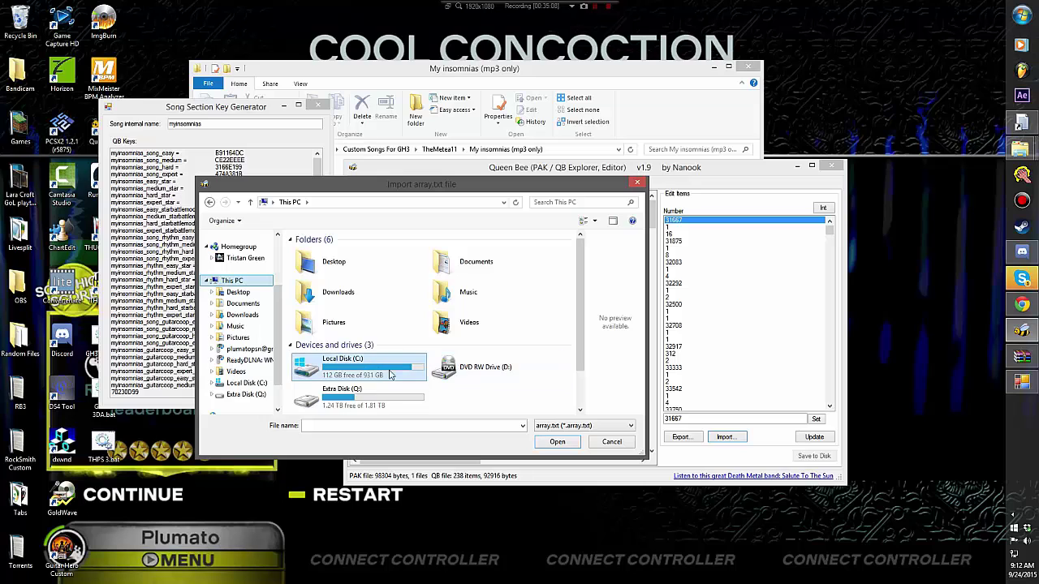
{"action": "left_click", "coordinate": [244, 395]}
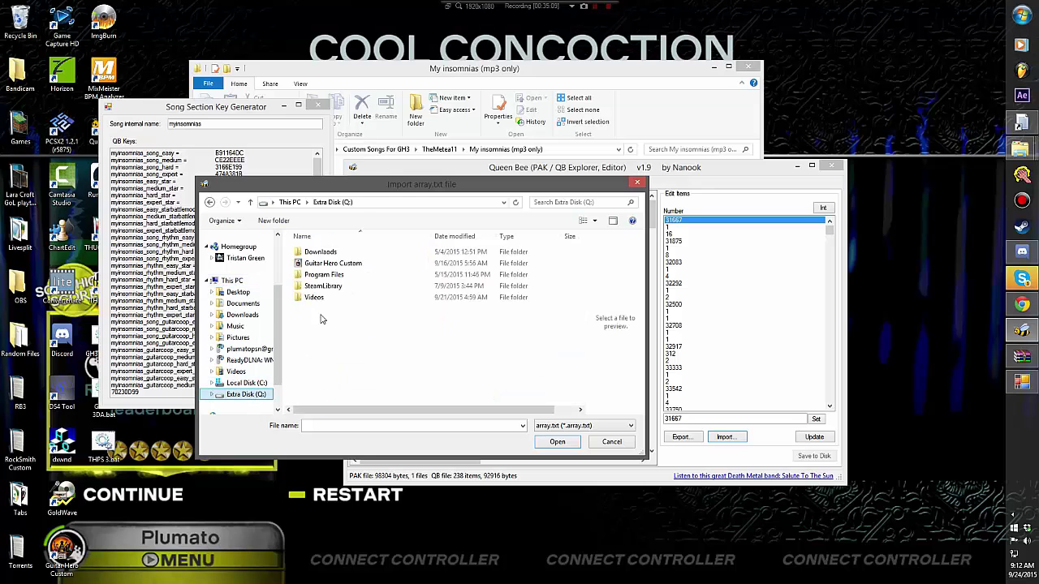
{"action": "double_click", "coordinate": [332, 263]}
{"action": "double_click", "coordinate": [338, 288]}
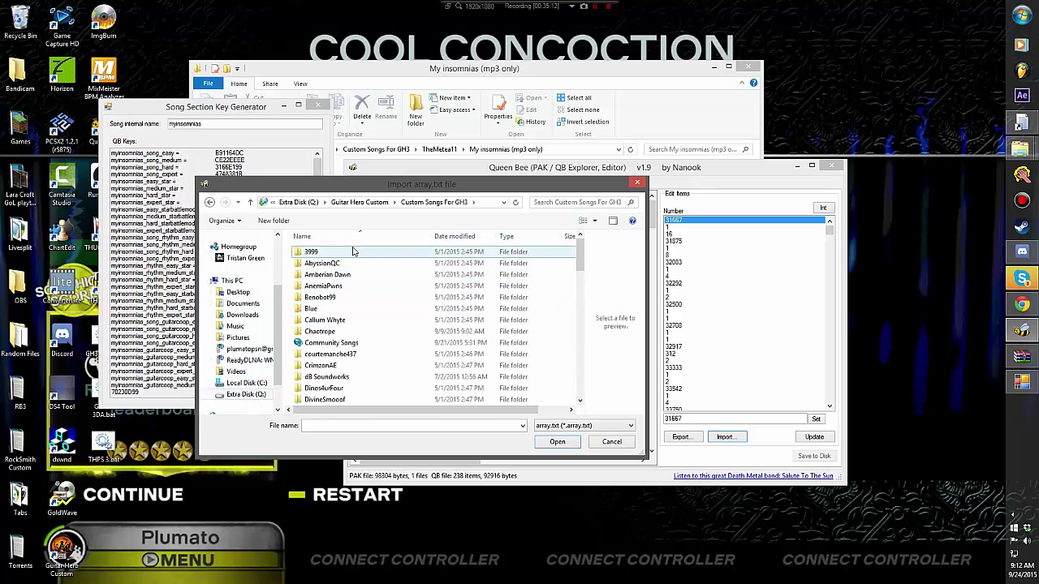
{"action": "scroll", "coordinate": [349, 349], "scroll_direction": "down", "scroll_amount": 4}
{"action": "scroll", "coordinate": [353, 355], "scroll_direction": "down", "scroll_amount": 12}
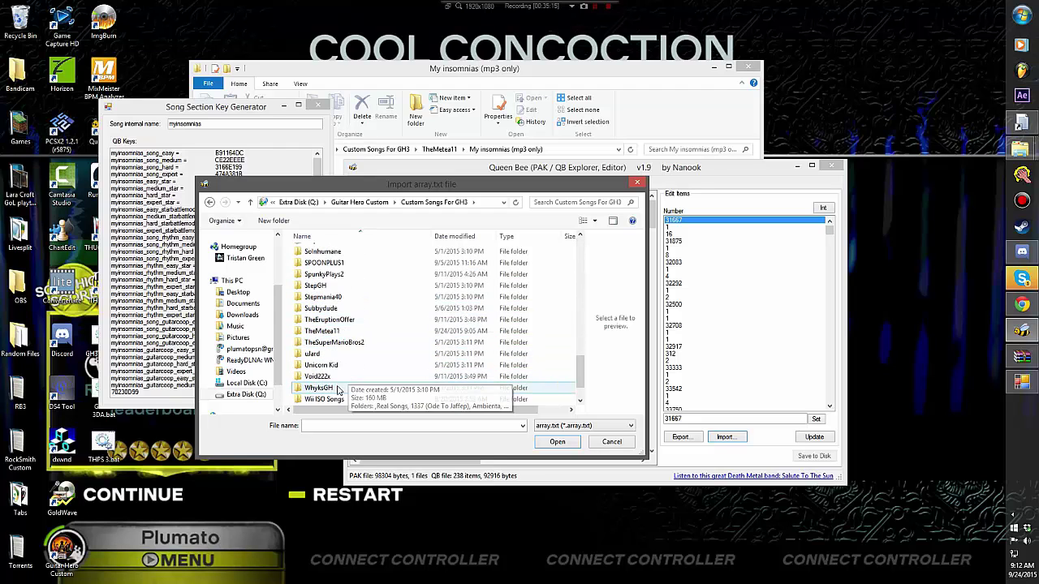
Step: Import the exported ExpertSingle array.txt from TheMetea11\My insomnias (mp3 only), and save the updated array to disk
{"action": "double_click", "coordinate": [323, 331]}
{"action": "scroll", "coordinate": [357, 357], "scroll_direction": "down", "scroll_amount": 5}
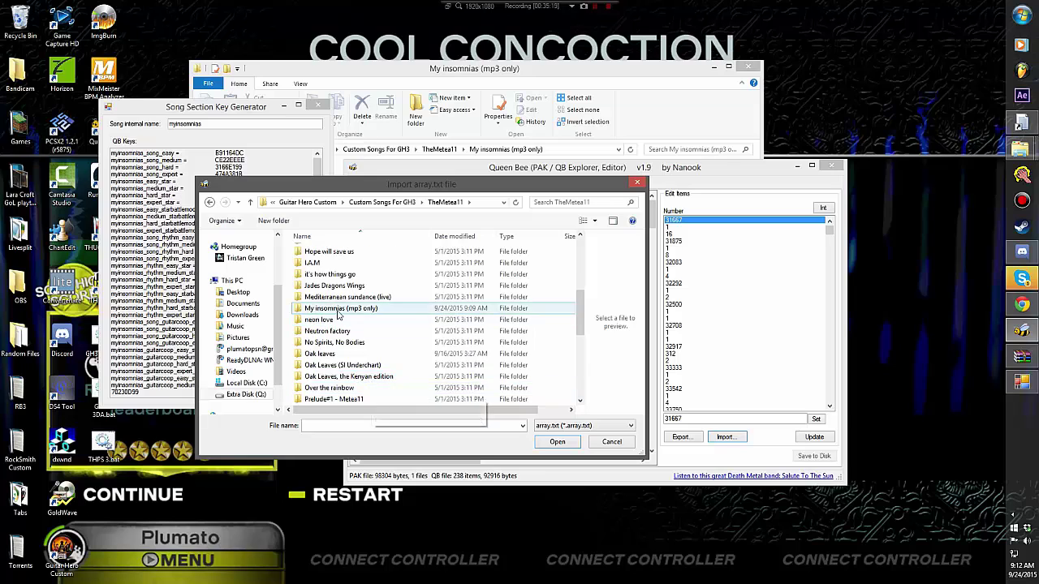
{"action": "double_click", "coordinate": [340, 318]}
{"action": "left_click", "coordinate": [328, 253]}
{"action": "double_click", "coordinate": [328, 251]}
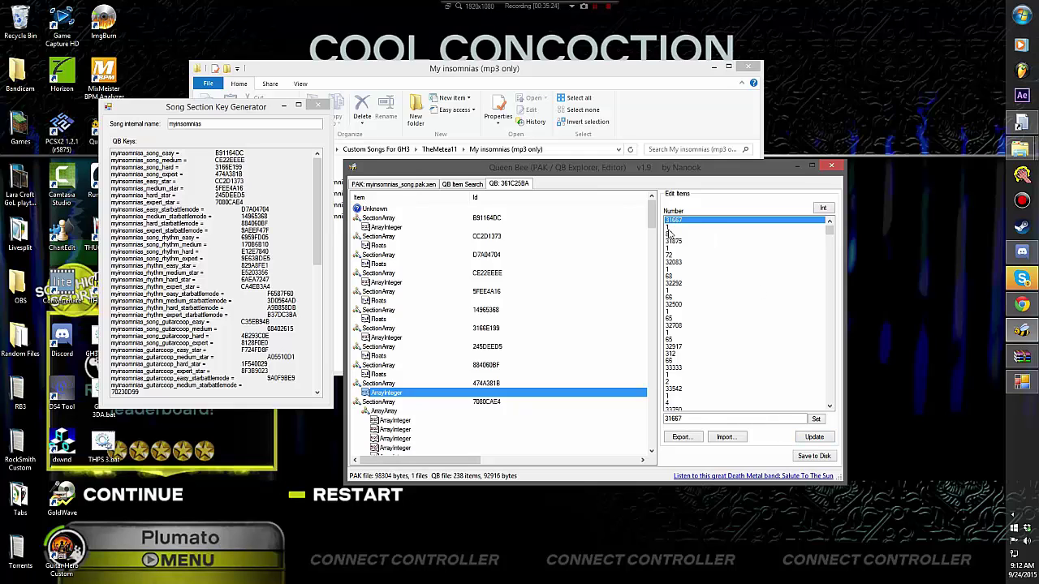
{"action": "left_click", "coordinate": [814, 437]}
{"action": "left_click", "coordinate": [826, 459]}
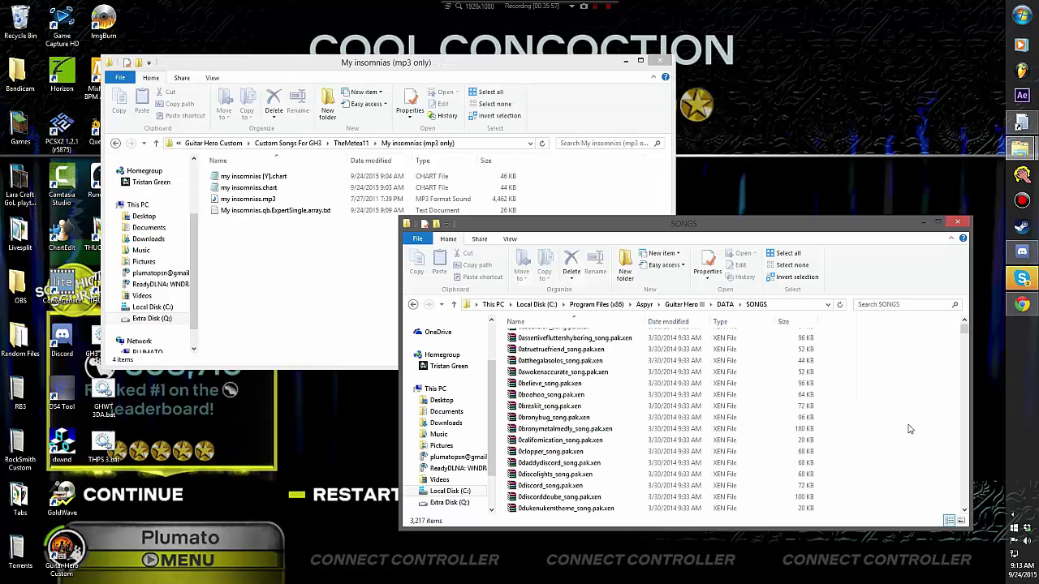
Step: Copy myinsomnias_song.pak.xen from the Guitar Hero III SONGS folder into the My insomnias (mp3 only) folder
{"action": "type", "text": "my"}
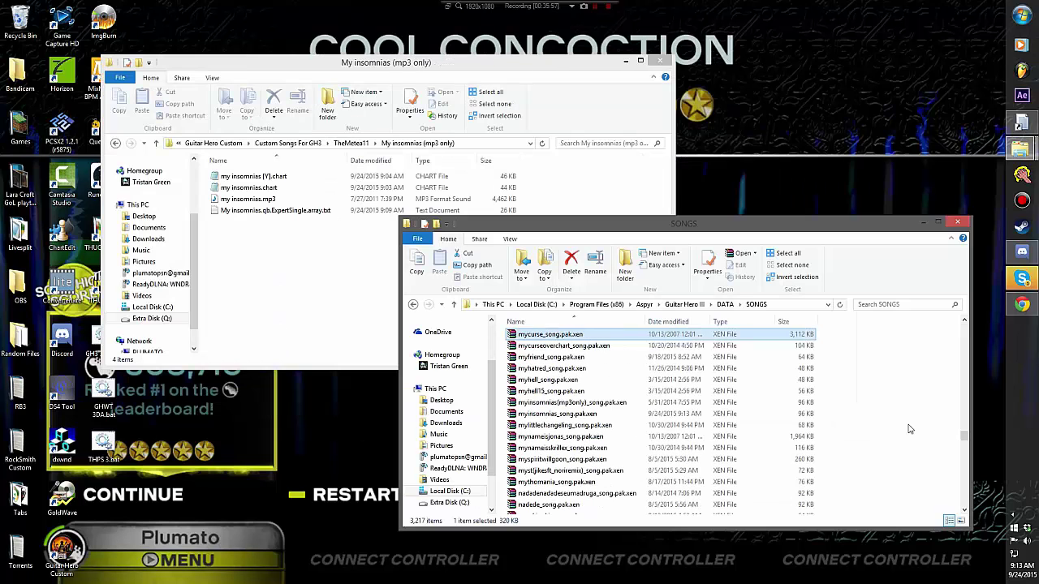
{"action": "scroll", "coordinate": [585, 382], "scroll_direction": "down", "scroll_amount": 2}
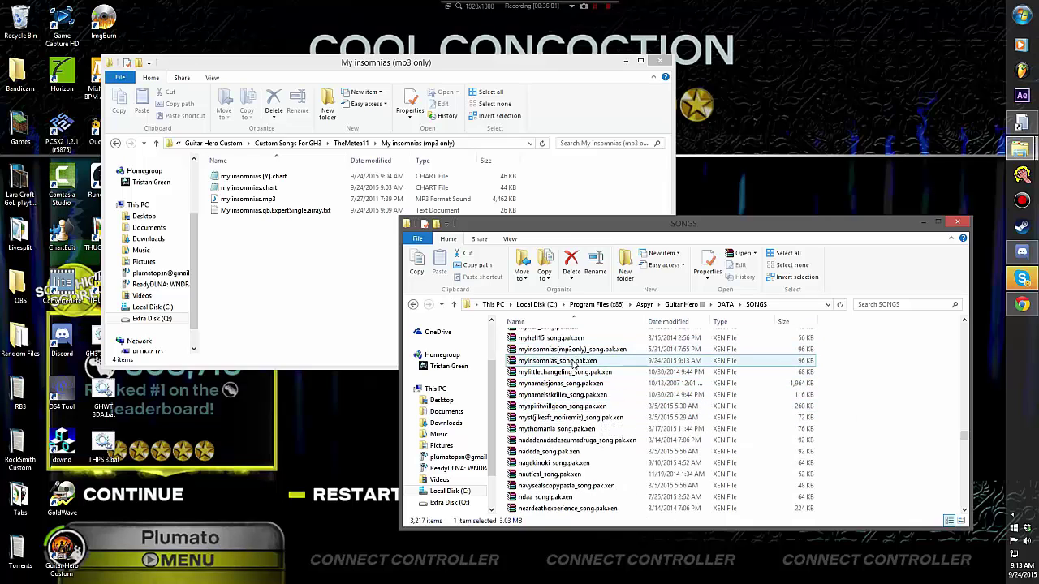
{"action": "left_click", "coordinate": [573, 362]}
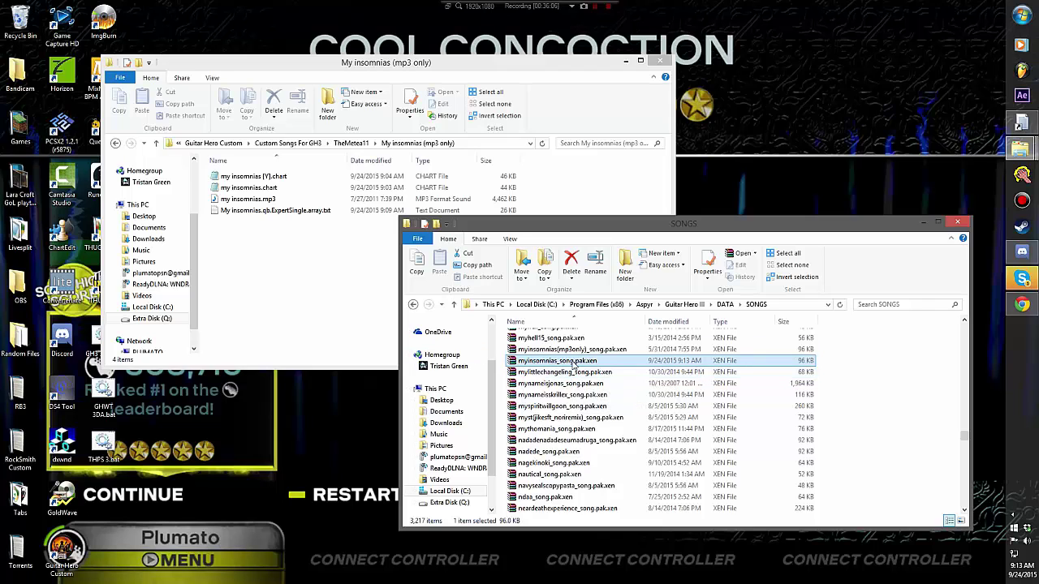
{"action": "left_click", "coordinate": [347, 292]}
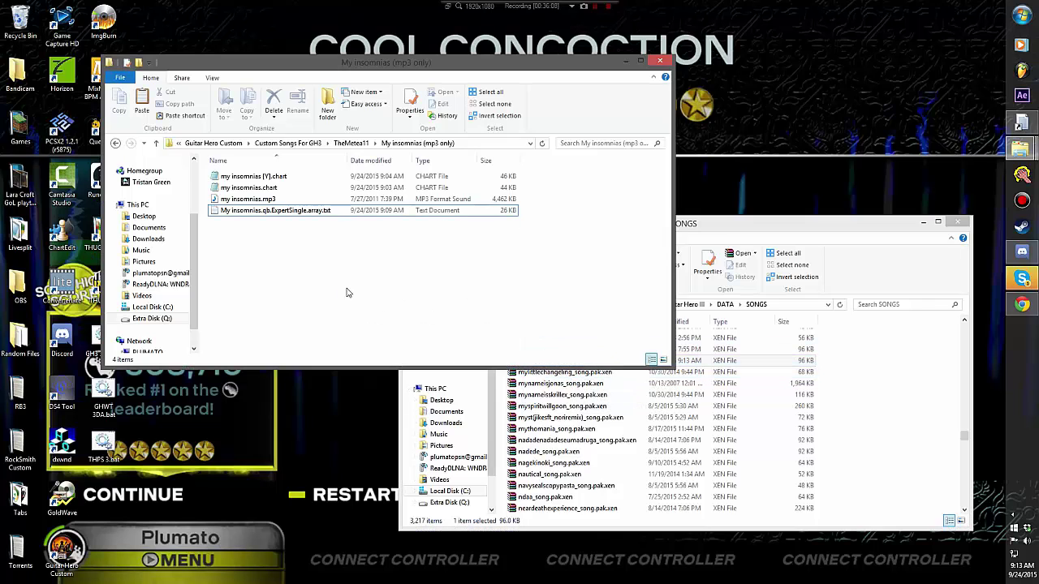
{"action": "key", "text": "ctrl+v"}
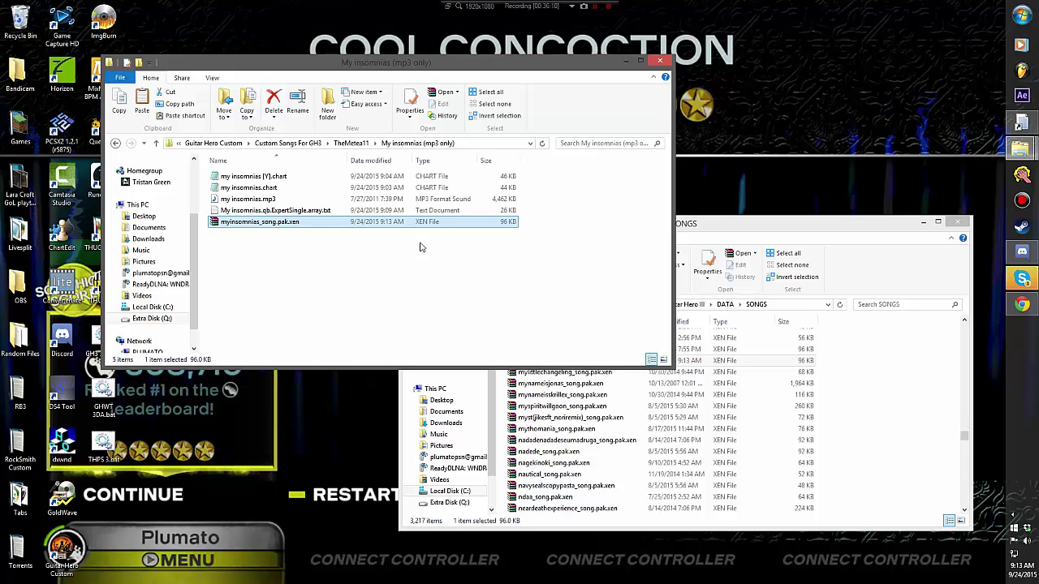
{"action": "left_click", "coordinate": [391, 187]}
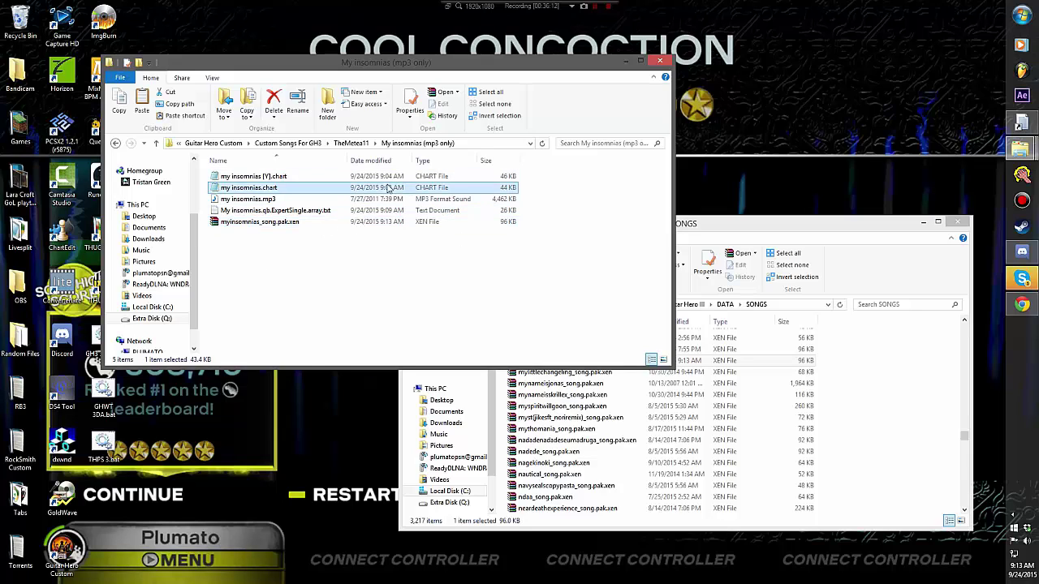
{"action": "mouse_move", "coordinate": [1022, 122]}
{"action": "left_click", "coordinate": [237, 226]}
{"action": "left_click", "coordinate": [595, 312]}
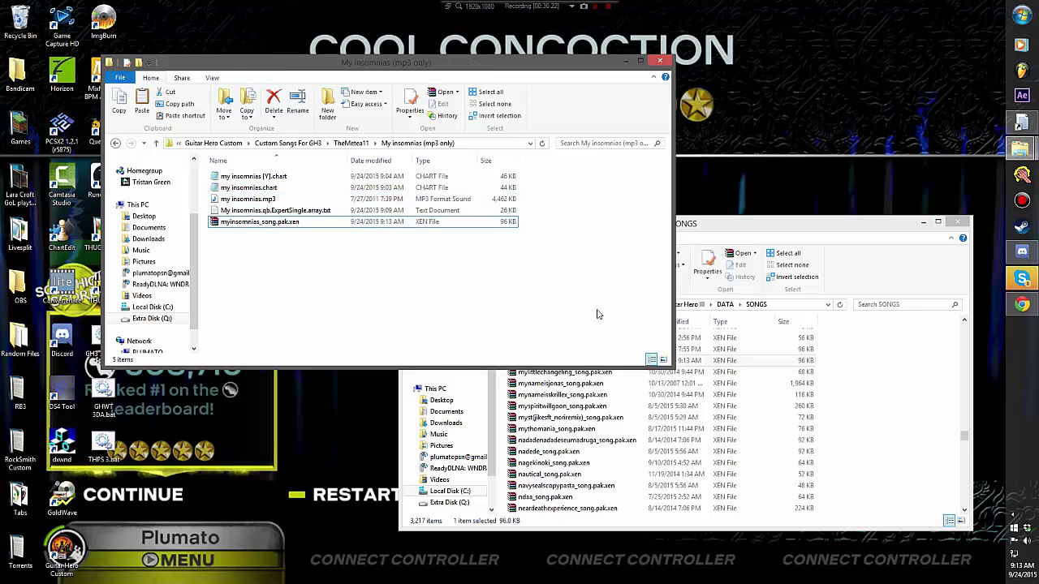
{"action": "left_click", "coordinate": [248, 188]}
{"action": "left_click", "coordinate": [698, 160]}
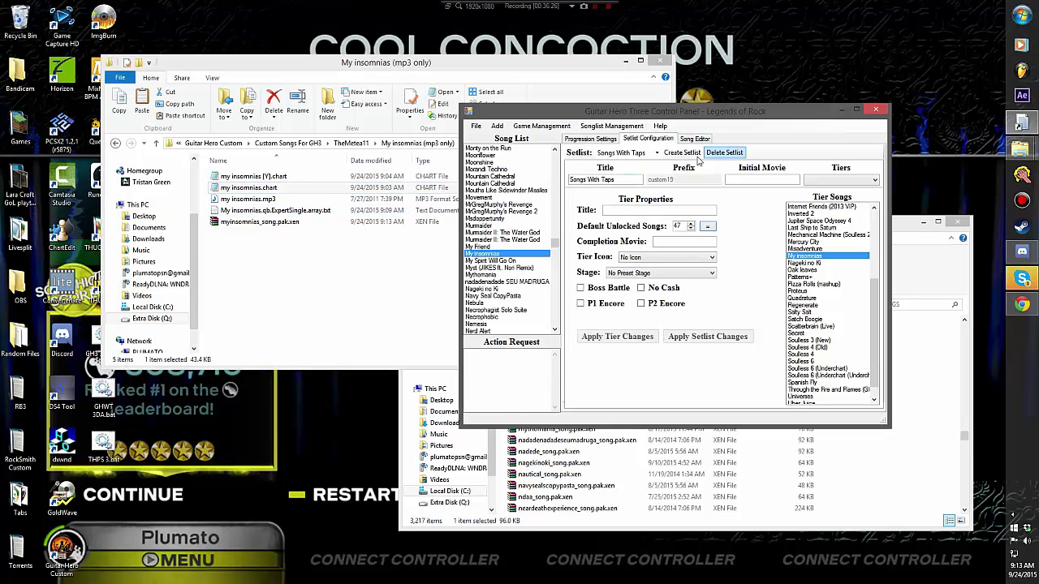
{"action": "left_click", "coordinate": [247, 225]}
Step: Navigate from the C: drive through Program Files (x86)\Aspyr\Guitar Hero III\DATA to the SONGS folder
{"action": "left_click", "coordinate": [907, 416]}
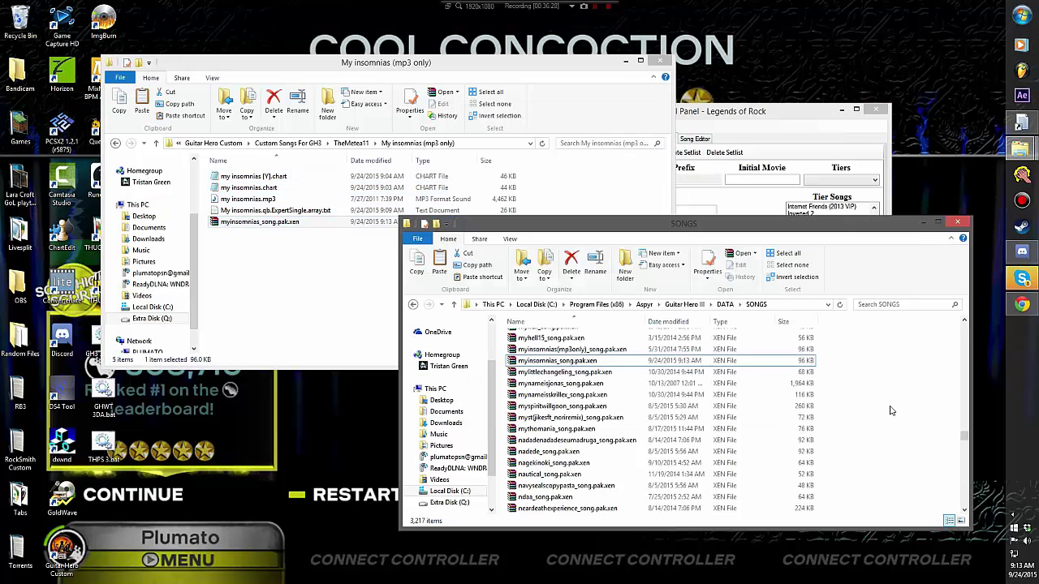
{"action": "left_click", "coordinate": [538, 305]}
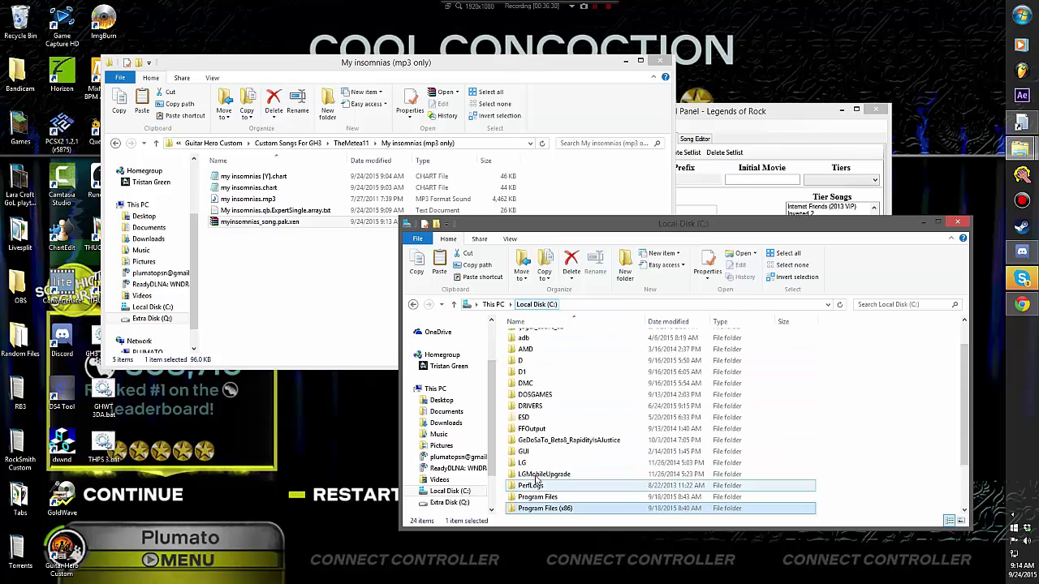
{"action": "double_click", "coordinate": [570, 468]}
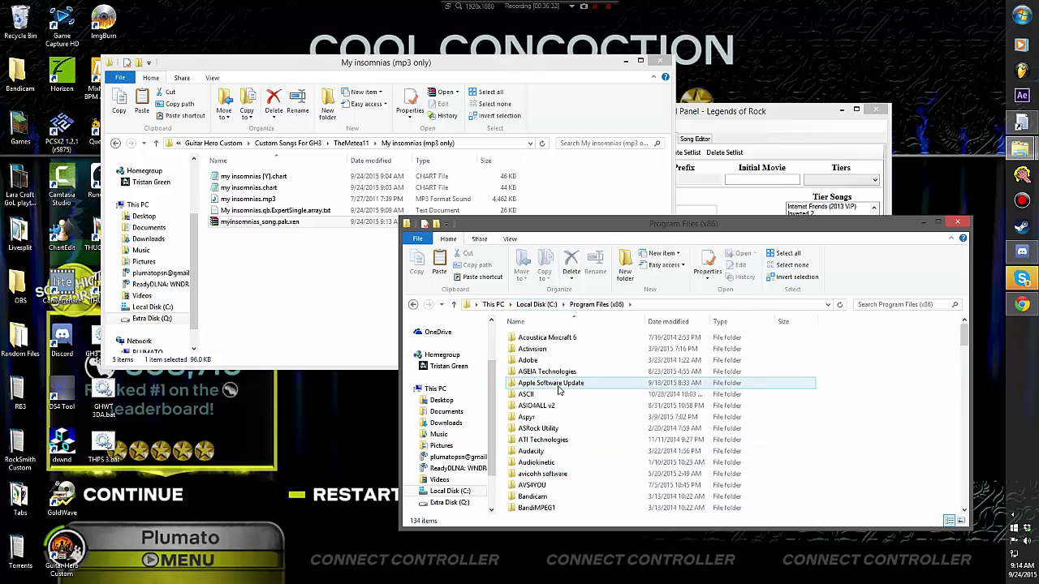
{"action": "double_click", "coordinate": [555, 420]}
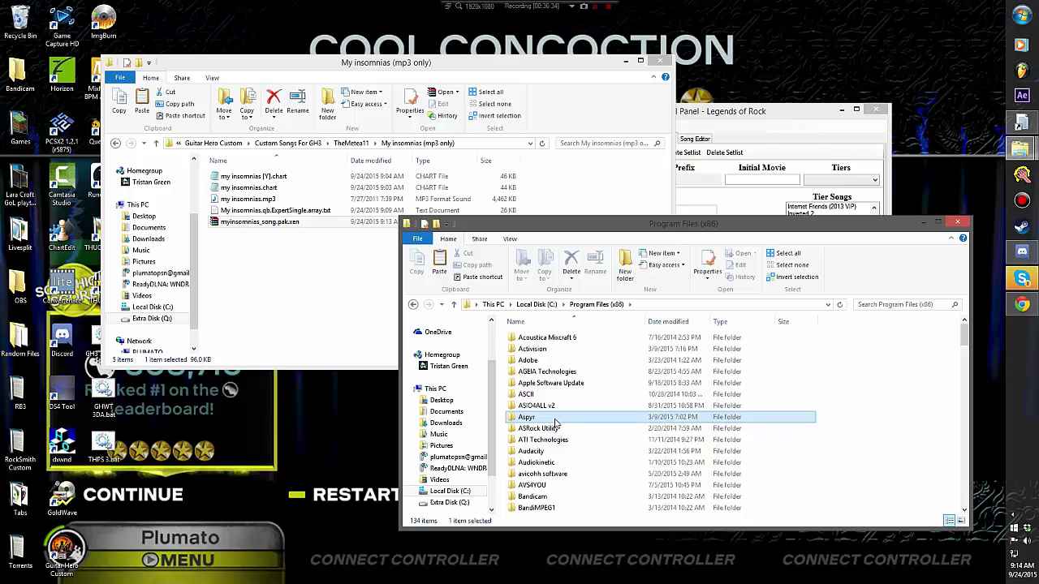
{"action": "double_click", "coordinate": [549, 341]}
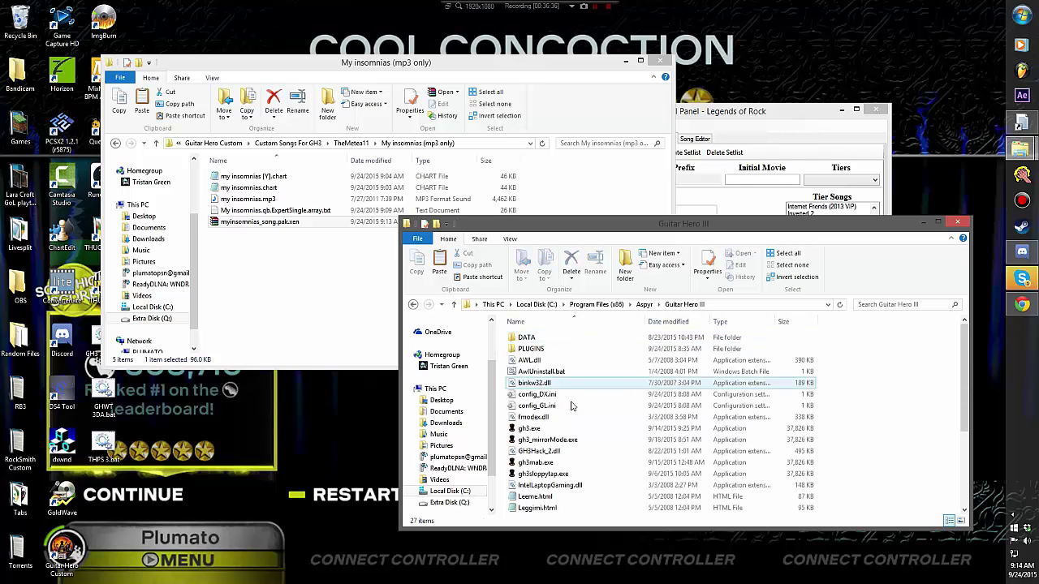
{"action": "double_click", "coordinate": [532, 338]}
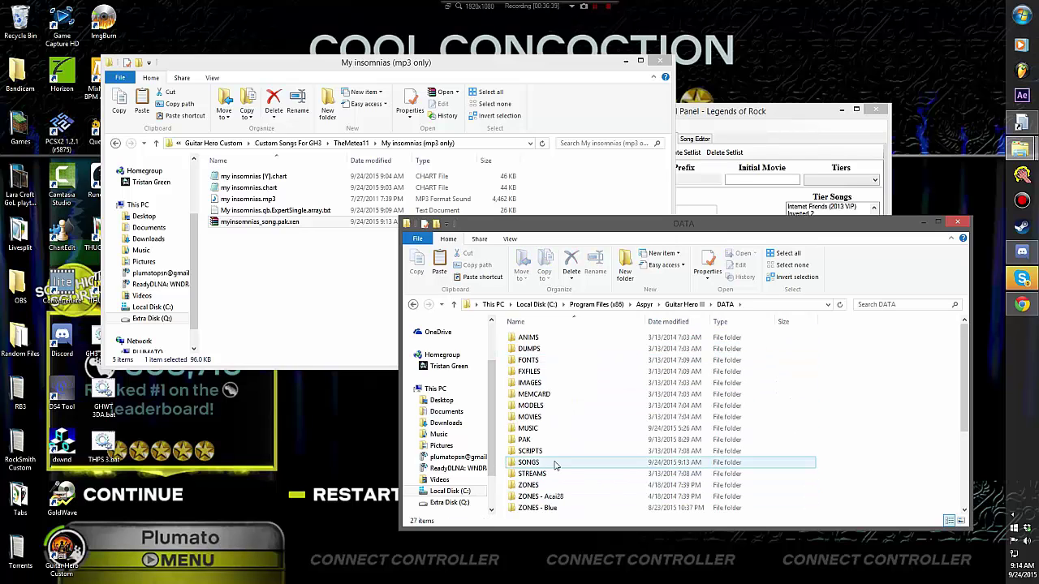
{"action": "double_click", "coordinate": [528, 462]}
Step: Copy myinsomnias_song.pak.xen from the My insomnias (mp3 only) folder into SONGS, replacing the existing file
{"action": "left_click_drag", "start_coordinate": [295, 224], "coordinate": [892, 377]}
{"action": "left_click", "coordinate": [510, 224]}
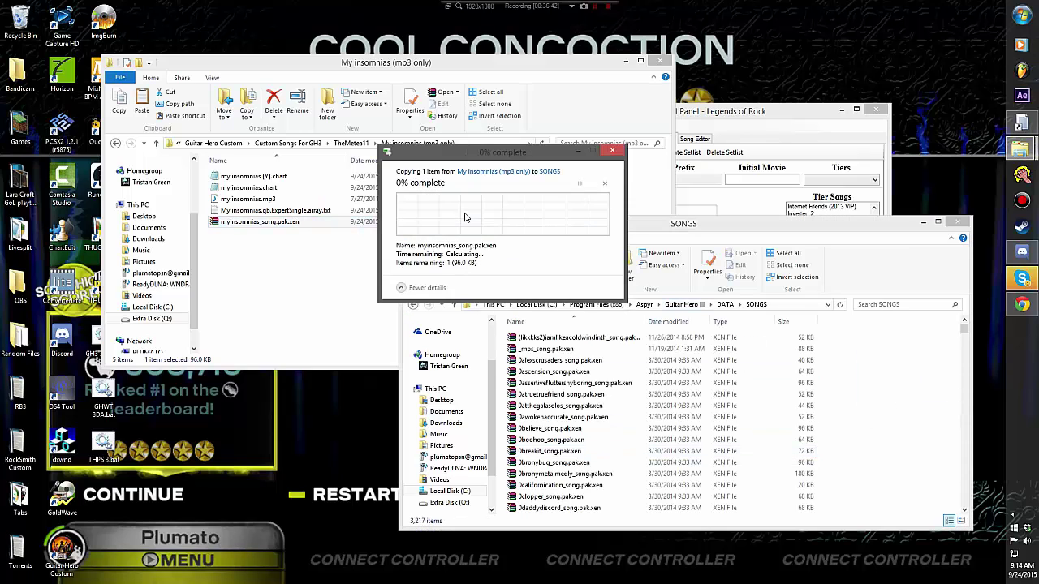
{"action": "left_click", "coordinate": [475, 225]}
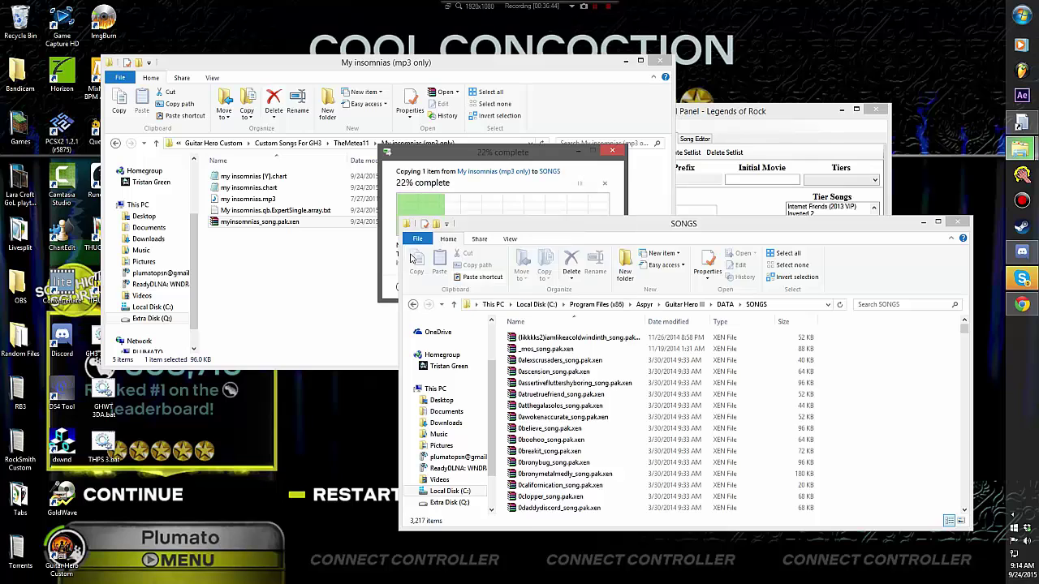
{"action": "scroll", "coordinate": [889, 495], "scroll_direction": "down", "scroll_amount": 1}
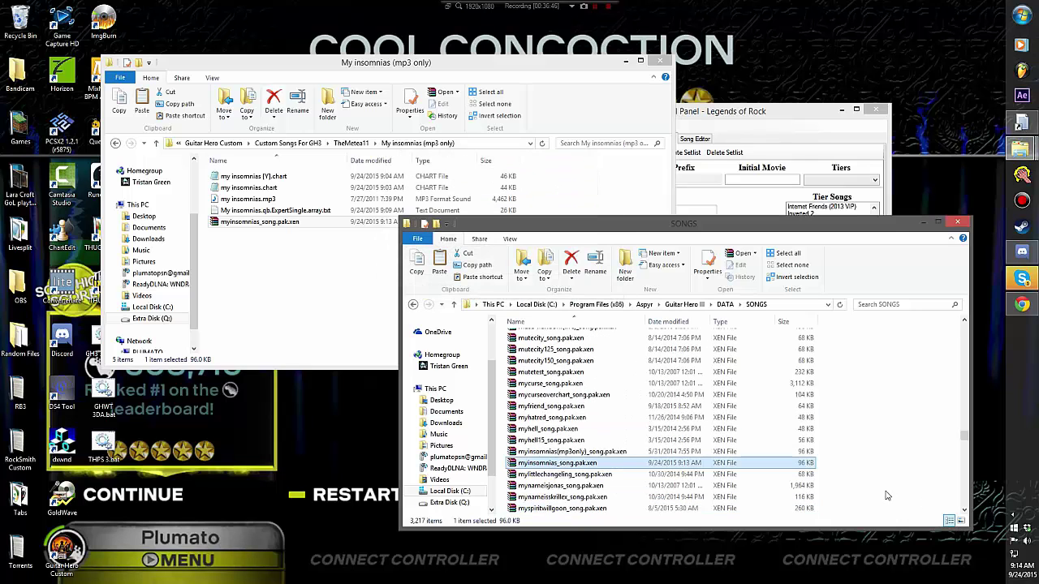
{"action": "left_click", "coordinate": [281, 316]}
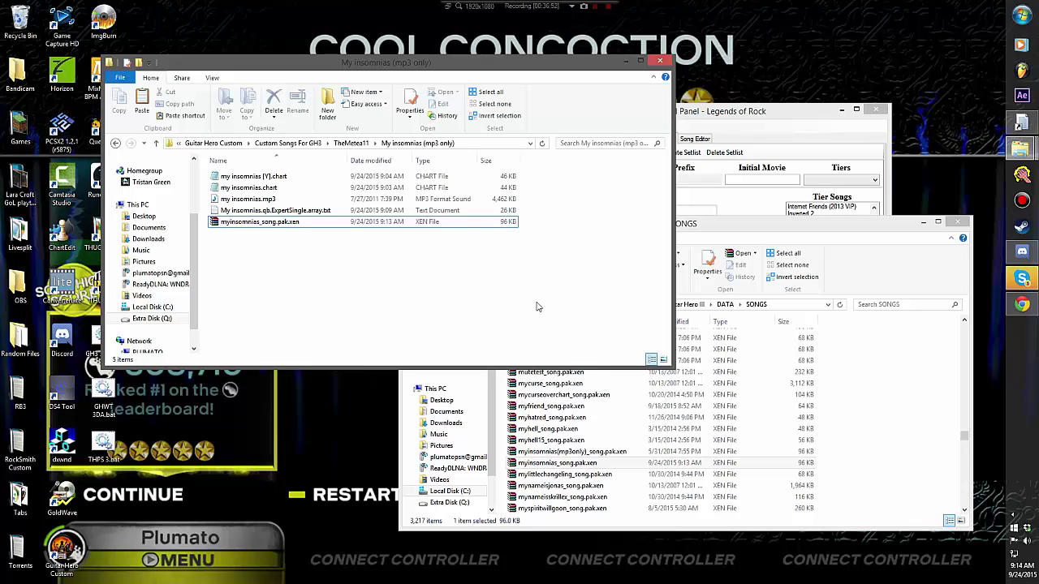
Step: Close the Guitar Hero Three Control Panel
{"action": "left_click", "coordinate": [248, 188]}
{"action": "left_click", "coordinate": [719, 139]}
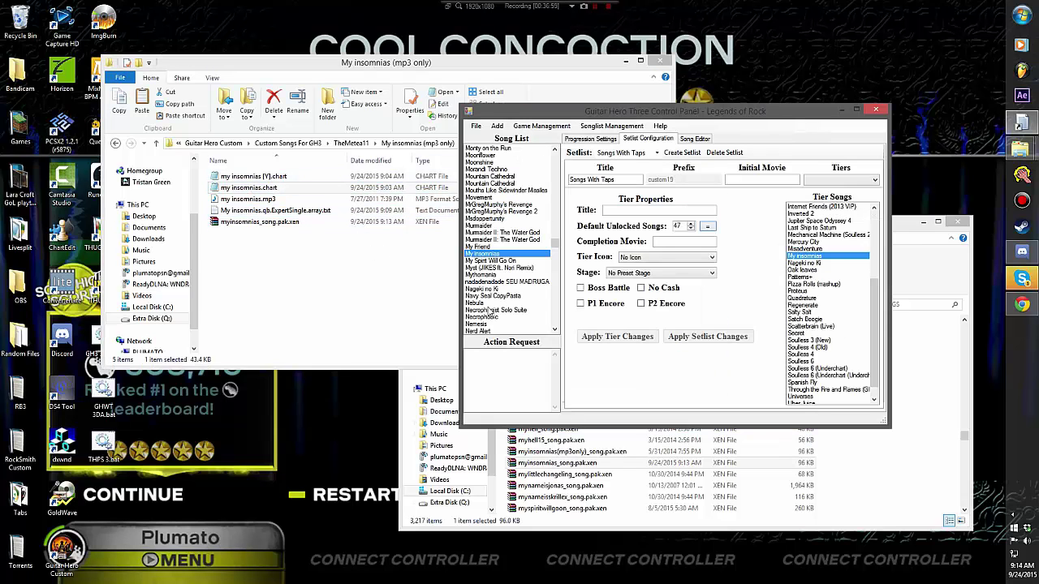
{"action": "left_click_drag", "start_coordinate": [259, 222], "coordinate": [559, 317]}
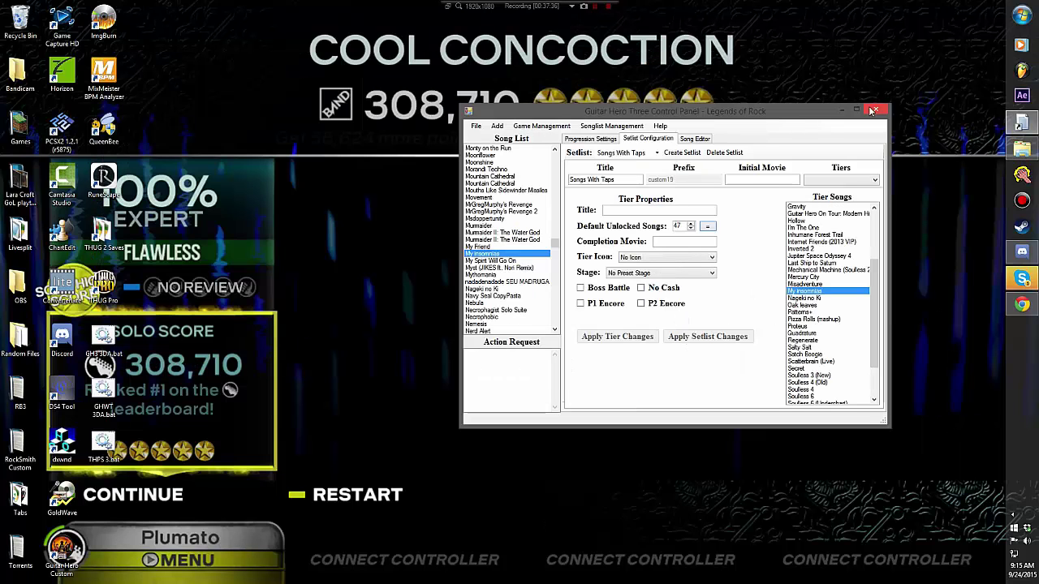
{"action": "left_click", "coordinate": [872, 109]}
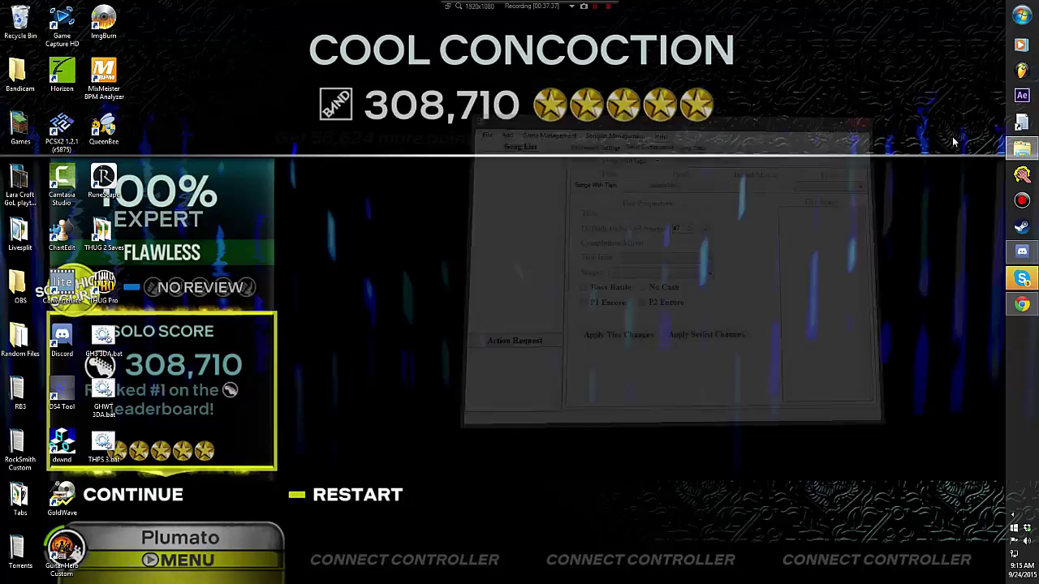
{"action": "left_click", "coordinate": [1021, 147]}
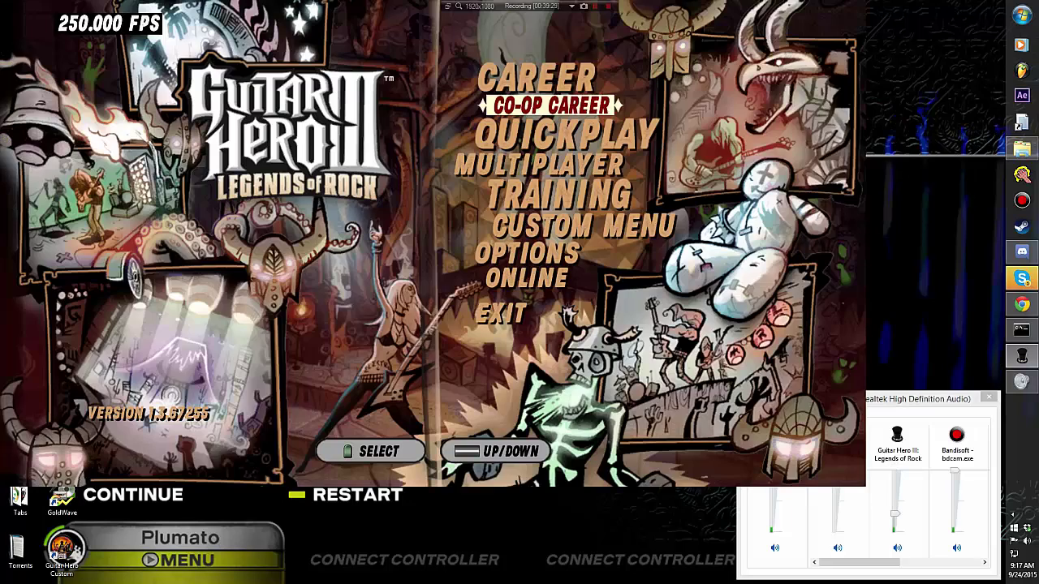
Step: Start Quickplay, choose the difficulty, and open the song setlist
{"action": "key", "text": "Down"}
{"action": "key", "text": "Return"}
{"action": "key", "text": "Down"}
{"action": "key", "text": "Down"}
{"action": "key", "text": "Down"}
{"action": "key", "text": "Return"}
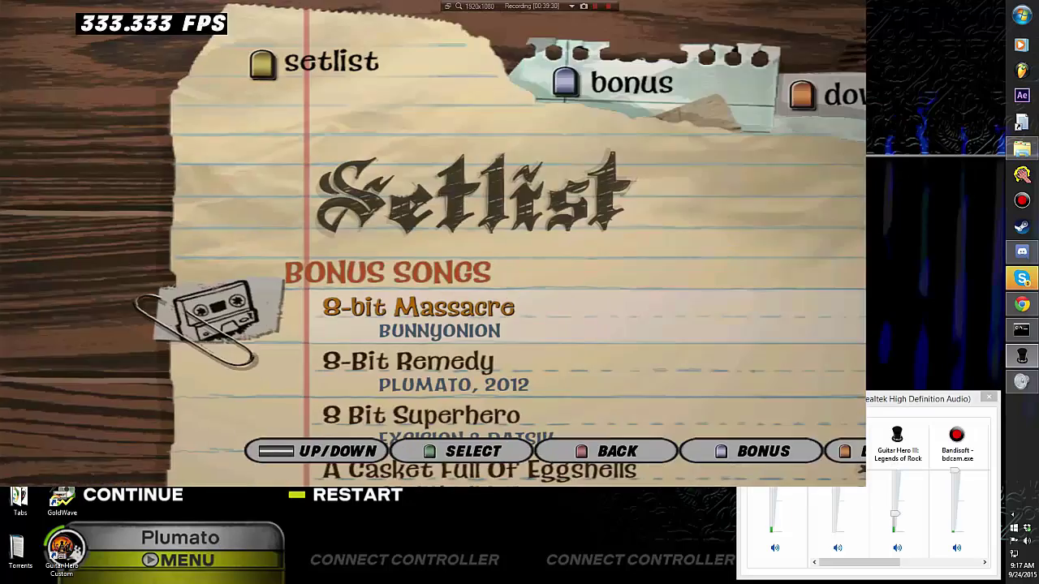
Step: Switch to the downloads setlist, find My insomnias, and start the song
{"action": "key", "text": "shift"}
{"action": "key", "text": "Down"}
{"action": "key", "text": "Down"}
{"action": "key", "text": "Down"}
{"action": "key", "text": "Down"}
{"action": "key", "text": "Down"}
{"action": "key", "text": "Down"}
{"action": "key", "text": "Down"}
{"action": "key", "text": "Down"}
{"action": "key", "text": "Down"}
{"action": "key", "text": "Down"}
{"action": "key", "text": "Down"}
{"action": "key", "text": "Down"}
{"action": "key", "text": "Down"}
{"action": "key", "text": "Down"}
{"action": "key", "text": "Down"}
{"action": "key", "text": "Down"}
{"action": "key", "text": "Down"}
{"action": "key", "text": "Down"}
{"action": "key", "text": "Down"}
{"action": "key", "text": "Down"}
{"action": "key", "text": "Down"}
{"action": "key", "text": "Down"}
{"action": "key", "text": "Down"}
{"action": "key", "text": "Down"}
{"action": "key", "text": "Down"}
{"action": "key", "text": "Down"}
{"action": "key", "text": "Down"}
{"action": "key", "text": "Down"}
{"action": "key", "text": "Down"}
{"action": "key", "text": "Down"}
{"action": "key", "text": "Down"}
{"action": "key", "text": "Down"}
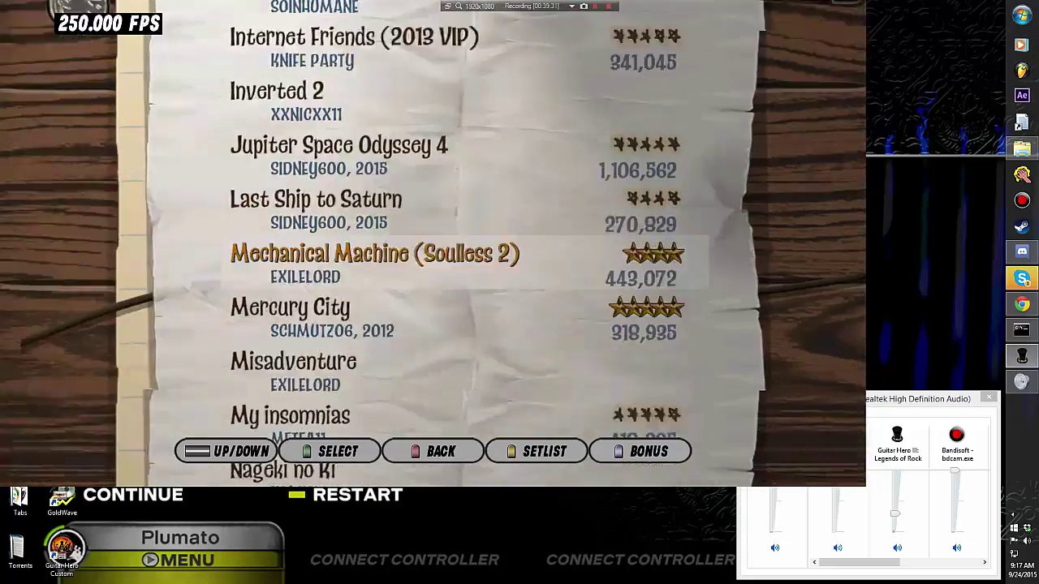
{"action": "key", "text": "Up"}
{"action": "key", "text": "Up"}
{"action": "key", "text": "Up"}
{"action": "key", "text": "Up"}
{"action": "key", "text": "Up"}
{"action": "key", "text": "Up"}
{"action": "key", "text": "Up"}
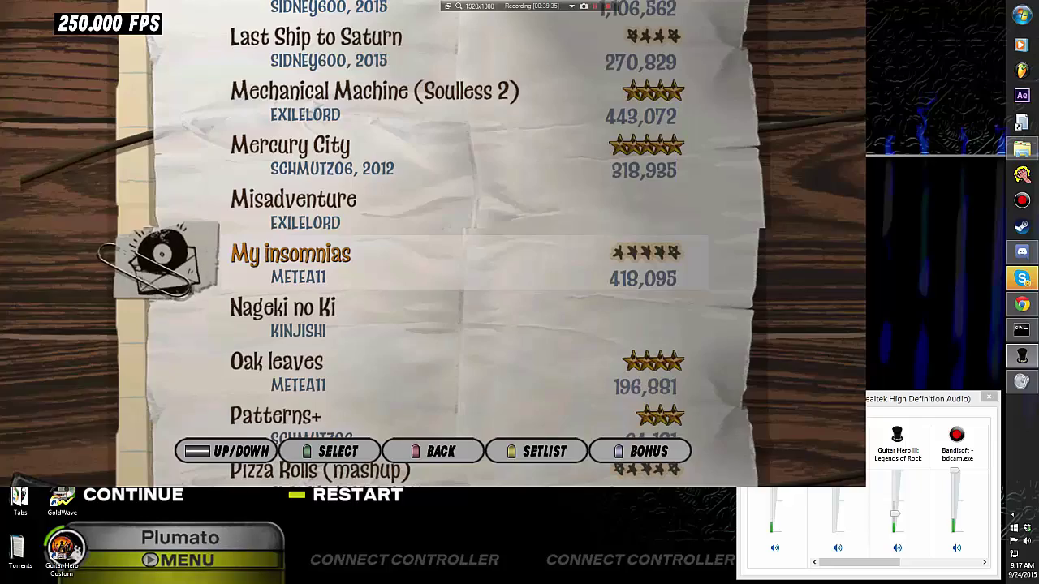
{"action": "key", "text": "Return"}
Step: Pause the song and switch to Practice mode
{"action": "key", "text": "Escape"}
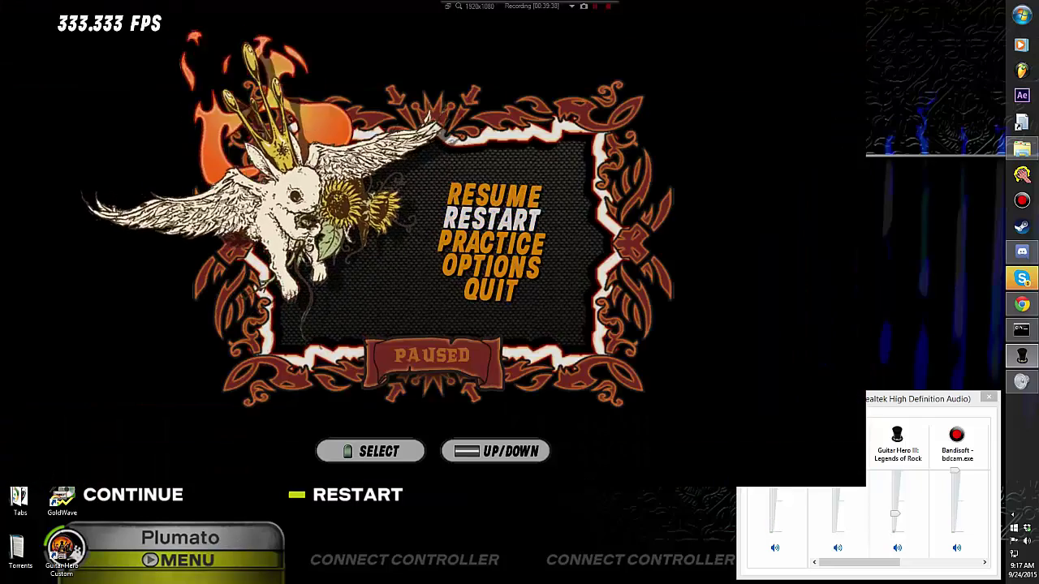
{"action": "key", "text": "Down"}
{"action": "key", "text": "Return"}
{"action": "key", "text": "Return"}
Step: Start practicing the range from Moon Break B through Trills at Full Speed
{"action": "key", "text": "Down"}
{"action": "key", "text": "Down"}
{"action": "key", "text": "Down"}
{"action": "key", "text": "Down"}
{"action": "key", "text": "Down"}
{"action": "key", "text": "Down"}
{"action": "key", "text": "Down"}
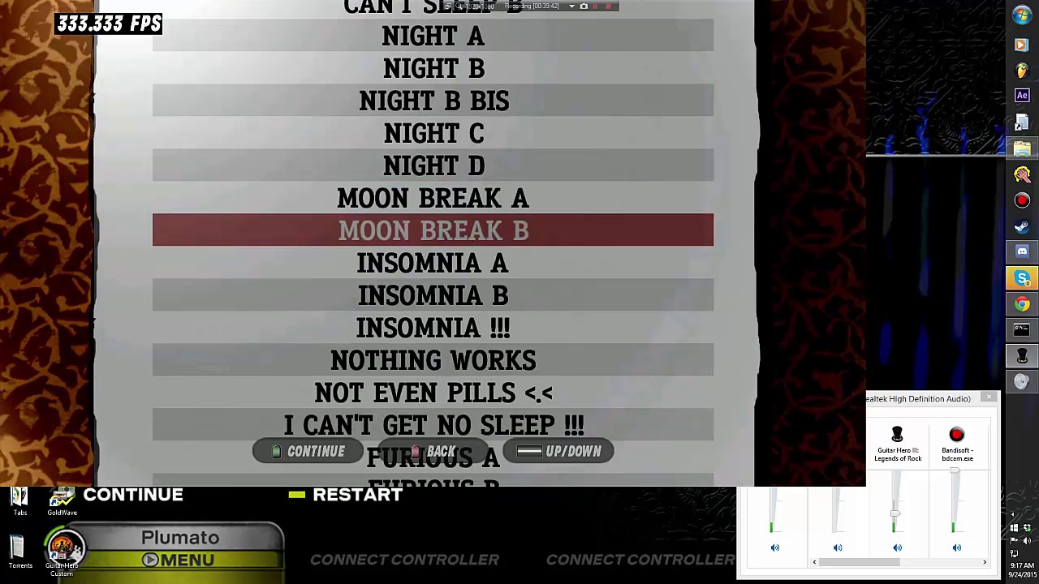
{"action": "key", "text": "Return"}
{"action": "key", "text": "Down"}
{"action": "key", "text": "Down"}
{"action": "key", "text": "Down"}
{"action": "key", "text": "Down"}
{"action": "key", "text": "Return"}
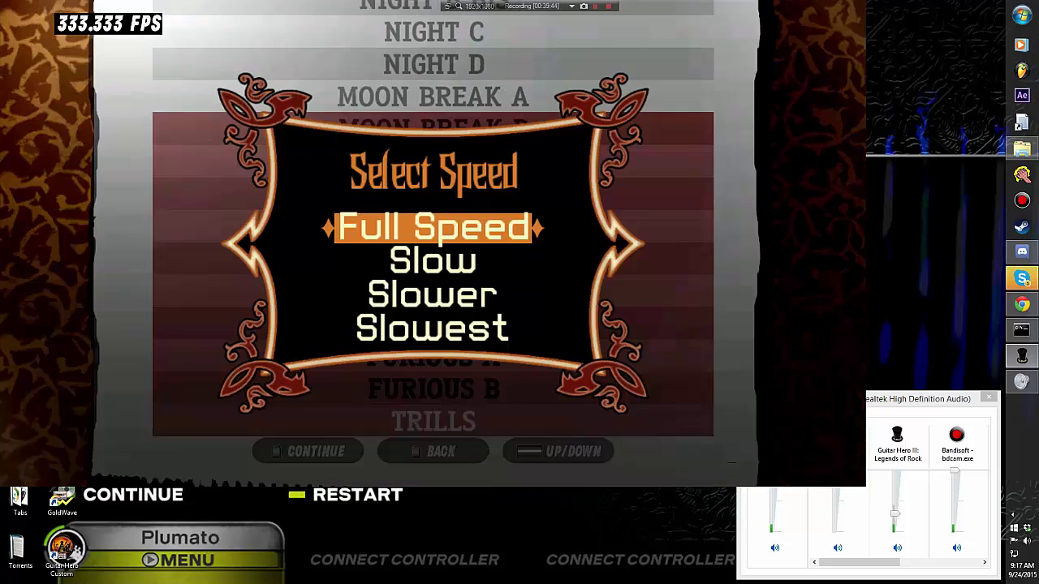
{"action": "key", "text": "Return"}
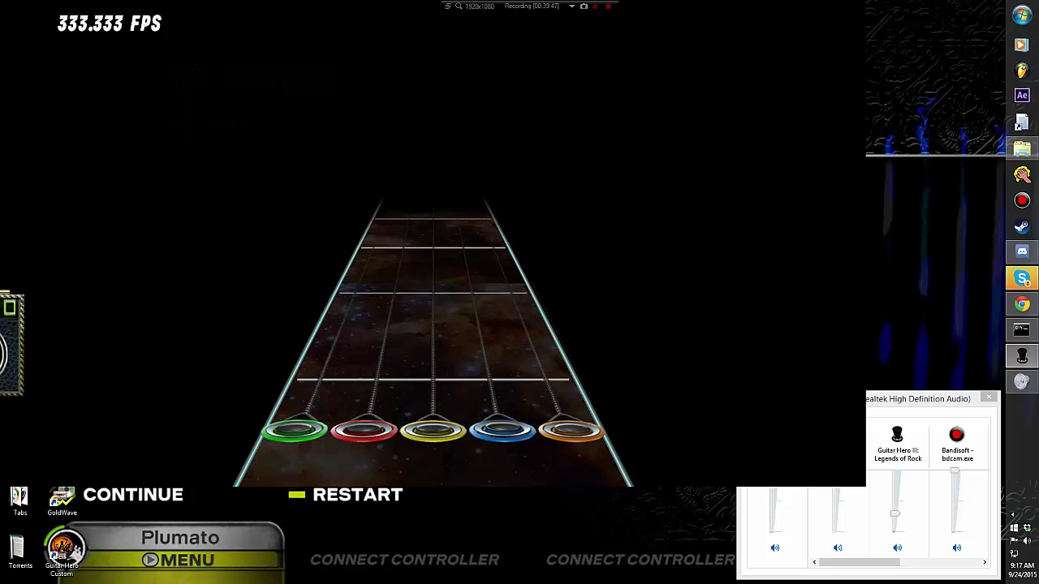
Step: Play the notes of the Moon Break B section to test its tap notes in the game
{"action": "key", "text": "z"}
{"action": "key", "text": "x"}
{"action": "key", "text": "c"}
{"action": "key", "text": "x"}
{"action": "key", "text": "z"}
{"action": "key", "text": "x"}
{"action": "key", "text": "c"}
{"action": "key", "text": "x"}
{"action": "key", "text": "z"}
{"action": "key", "text": "x"}
{"action": "key", "text": "v"}
{"action": "key", "text": "x"}
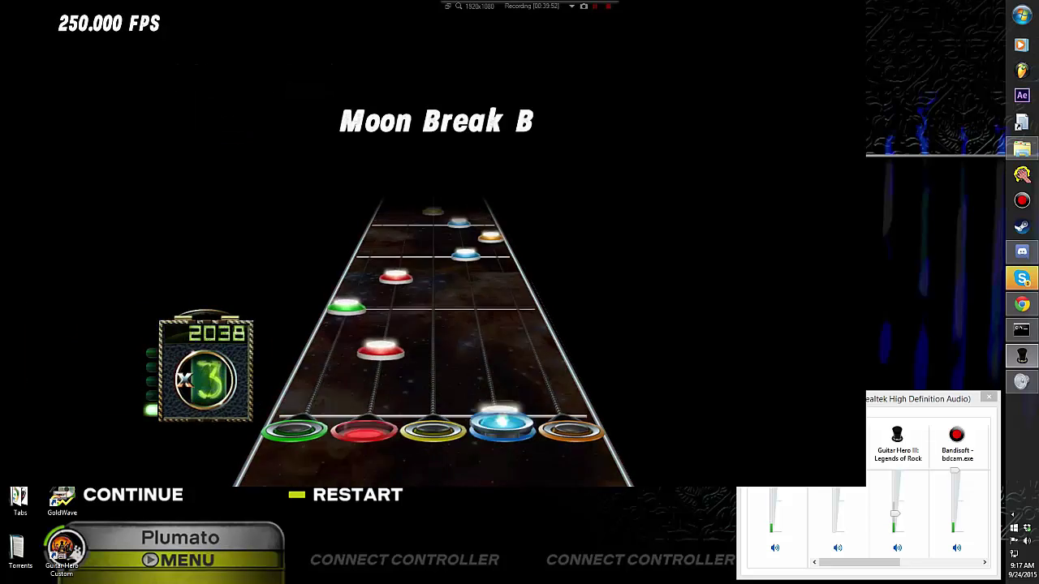
{"action": "key", "text": "c+z"}
{"action": "key", "text": "v"}
{"action": "key", "text": "c"}
{"action": "key", "text": "x"}
{"action": "key", "text": "c"}
{"action": "key", "text": "v"}
{"action": "key", "text": "c"}
{"action": "key", "text": "x"}
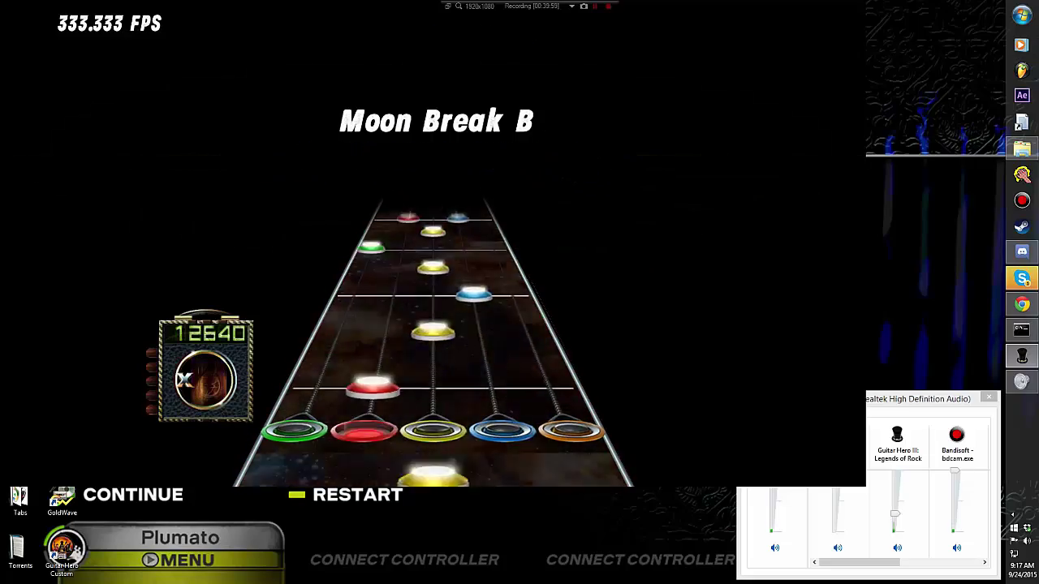
{"action": "key", "text": "c"}
{"action": "key", "text": "x"}
{"action": "key", "text": "z"}
{"action": "key", "text": "x"}
{"action": "key", "text": "c"}
{"action": "key", "text": "x"}
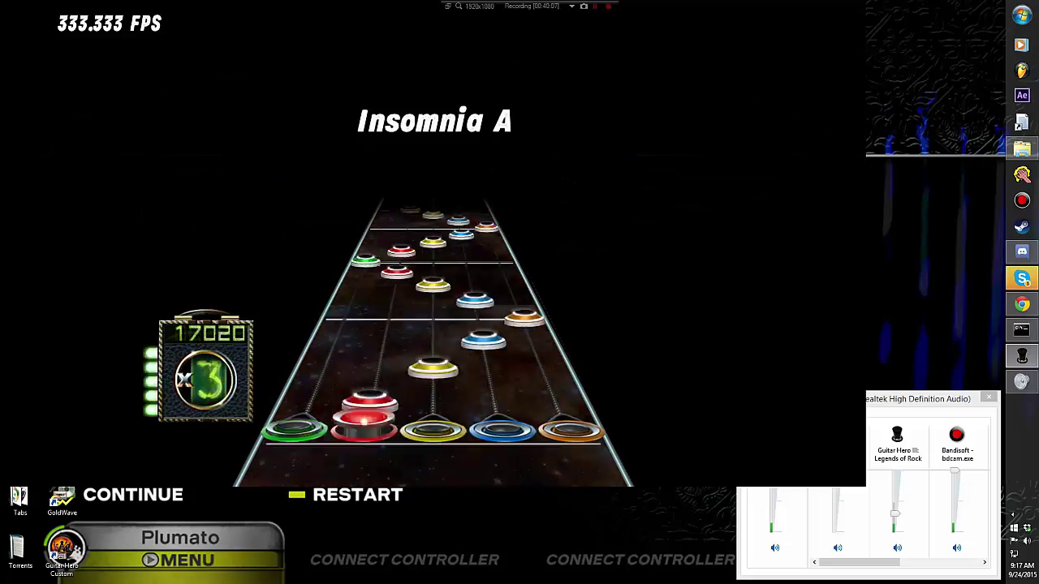
Step: Play the notes of the Insomnia A section in Practice to test its tap and forced notes
{"action": "key", "text": "c"}
{"action": "key", "text": "v"}
{"action": "key", "text": "b"}
{"action": "key", "text": "v"}
{"action": "key", "text": "c"}
{"action": "key", "text": "x"}
{"action": "key", "text": "z"}
{"action": "key", "text": "c"}
{"action": "key", "text": "z"}
{"action": "key", "text": "x"}
{"action": "key", "text": "c"}
{"action": "key", "text": "x"}
{"action": "key", "text": "z"}
{"action": "key", "text": "b"}
{"action": "key", "text": "v"}
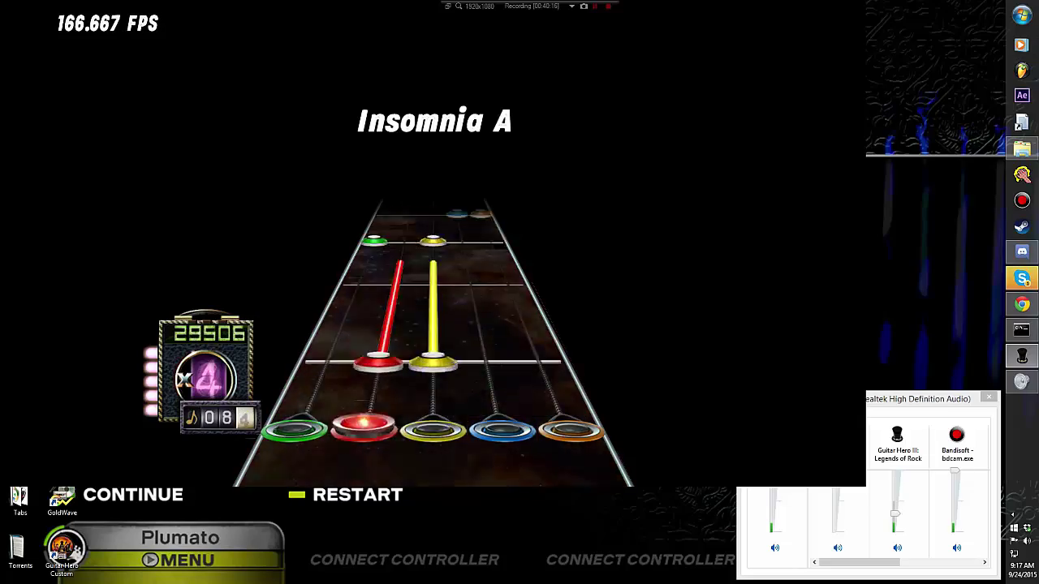
{"action": "key", "text": "x"}
{"action": "key", "text": "c"}
{"action": "key", "text": "z"}
{"action": "key", "text": "c"}
{"action": "key", "text": "v"}
{"action": "key", "text": "b"}
{"action": "key", "text": "z"}
{"action": "key", "text": "c"}
{"action": "key", "text": "x"}
{"action": "key", "text": "v"}
{"action": "key", "text": "c"}
{"action": "key", "text": "v"}
{"action": "key", "text": "x"}
{"action": "key", "text": "c"}
{"action": "key", "text": "z"}
{"action": "key", "text": "x"}
{"action": "key", "text": "x"}
{"action": "key", "text": "z"}
{"action": "key", "text": "x"}
{"action": "key", "text": "v"}
{"action": "key", "text": "c"}
{"action": "key", "text": "x"}
{"action": "key", "text": "z"}
{"action": "key", "text": "x"}
{"action": "key", "text": "v"}
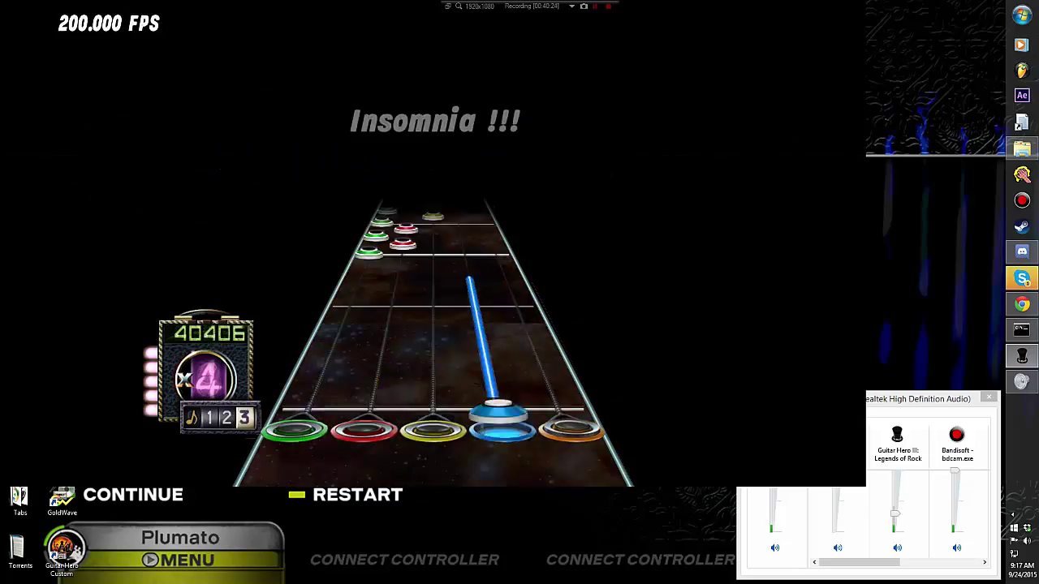
Step: Play through the Insomnia !!! section to test its note runs in the game
{"action": "key", "text": "z"}
{"action": "key", "text": "x"}
{"action": "key", "text": "z"}
{"action": "key", "text": "x"}
{"action": "key", "text": "z"}
{"action": "key", "text": "c"}
{"action": "key", "text": "z"}
{"action": "key", "text": "z"}
{"action": "key", "text": "x"}
{"action": "key", "text": "c"}
{"action": "key", "text": "c"}
{"action": "key", "text": "v"}
{"action": "key", "text": "x"}
{"action": "key", "text": "c"}
{"action": "key", "text": "x"}
{"action": "key", "text": "c"}
{"action": "key", "text": "x"}
{"action": "key", "text": "b"}
{"action": "key", "text": "v"}
{"action": "key", "text": "c"}
{"action": "key", "text": "v"}
{"action": "key", "text": "x"}
{"action": "key", "text": "z"}
{"action": "key", "text": "v"}
{"action": "key", "text": "x"}
{"action": "key", "text": "z"}
{"action": "key", "text": "c"}
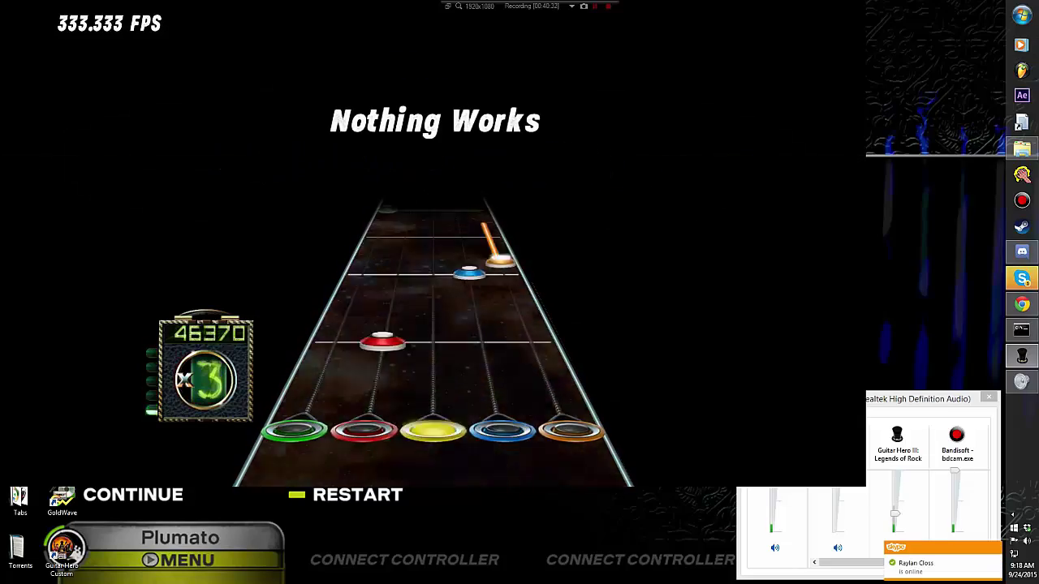
Step: Play the notes of the Nothing Works section to check its charting in the game
{"action": "key", "text": "x"}
{"action": "key", "text": "v"}
{"action": "key", "text": "b"}
{"action": "key", "text": "c"}
{"action": "key", "text": "c"}
{"action": "key", "text": "z"}
{"action": "key", "text": "c"}
{"action": "key", "text": "v"}
{"action": "key", "text": "x"}
{"action": "key", "text": "c"}
{"action": "key", "text": "v"}
{"action": "key", "text": "x"}
{"action": "key", "text": "c"}
{"action": "key", "text": "z"}
{"action": "key", "text": "x"}
{"action": "key", "text": "c"}
{"action": "key", "text": "v"}
{"action": "key", "text": "b"}
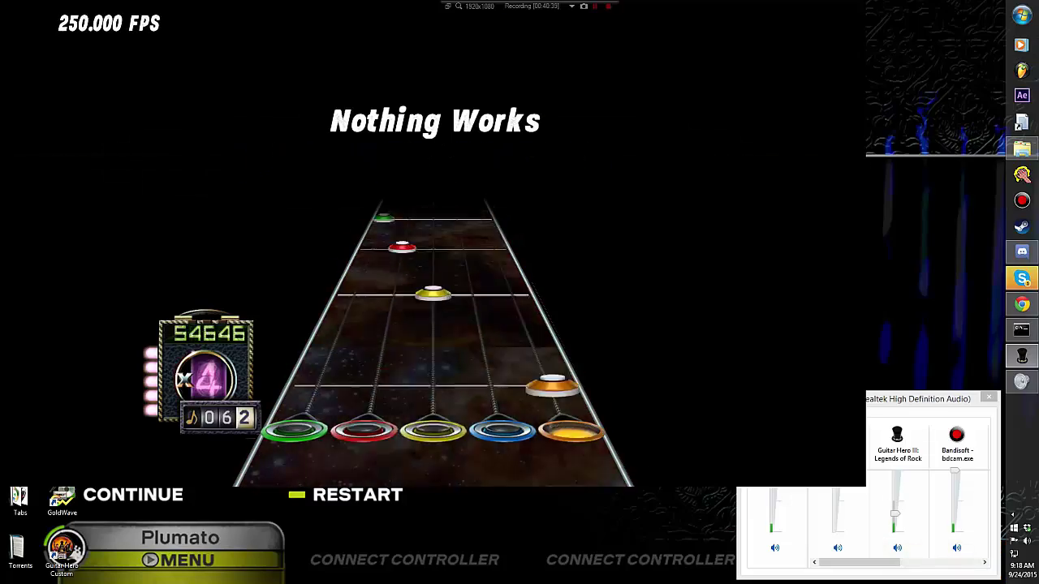
{"action": "key", "text": "c"}
{"action": "key", "text": "b"}
{"action": "key", "text": "c"}
{"action": "key", "text": "b"}
{"action": "key", "text": "c"}
{"action": "key", "text": "b"}
{"action": "key", "text": "x"}
{"action": "key", "text": "b"}
{"action": "key", "text": "x"}
{"action": "key", "text": "z"}
{"action": "key", "text": "x"}
{"action": "key", "text": "c"}
{"action": "key", "text": "v"}
{"action": "key", "text": "z"}
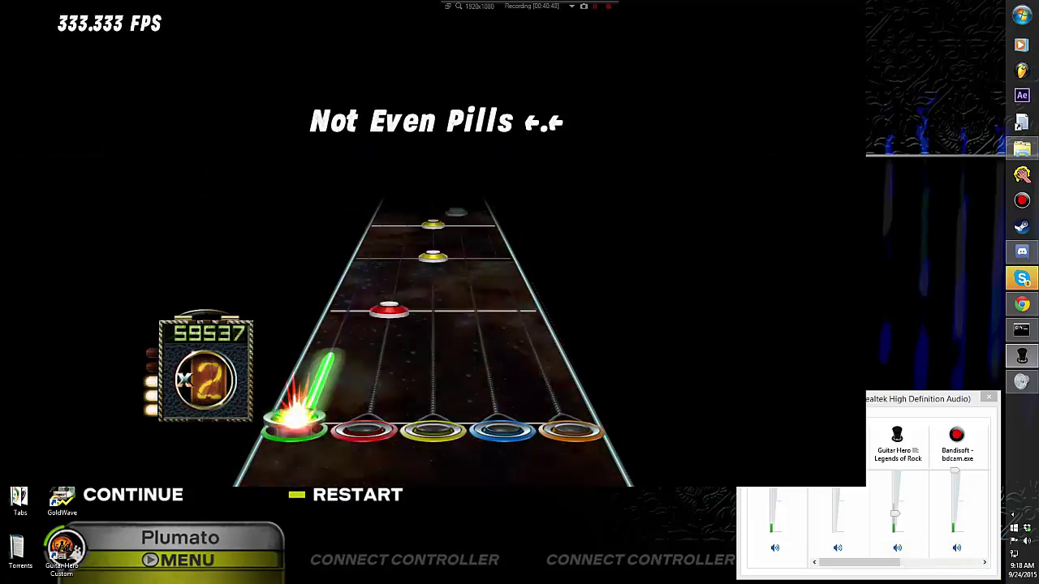
Step: Play the notes of the Not Even Pills section to check its charting in the game
{"action": "key", "text": "x"}
{"action": "key", "text": "c"}
{"action": "key", "text": "v"}
{"action": "key", "text": "c"}
{"action": "key", "text": "z"}
{"action": "key", "text": "z"}
{"action": "key", "text": "c"}
{"action": "key", "text": "x"}
{"action": "key", "text": "v"}
{"action": "key", "text": "c"}
{"action": "key", "text": "b"}
{"action": "key", "text": "v"}
{"action": "key", "text": "c"}
{"action": "key", "text": "v"}
{"action": "key", "text": "x"}
{"action": "key", "text": "c"}
{"action": "key", "text": "z"}
{"action": "key", "text": "x"}
{"action": "key", "text": "c"}
{"action": "key", "text": "v"}
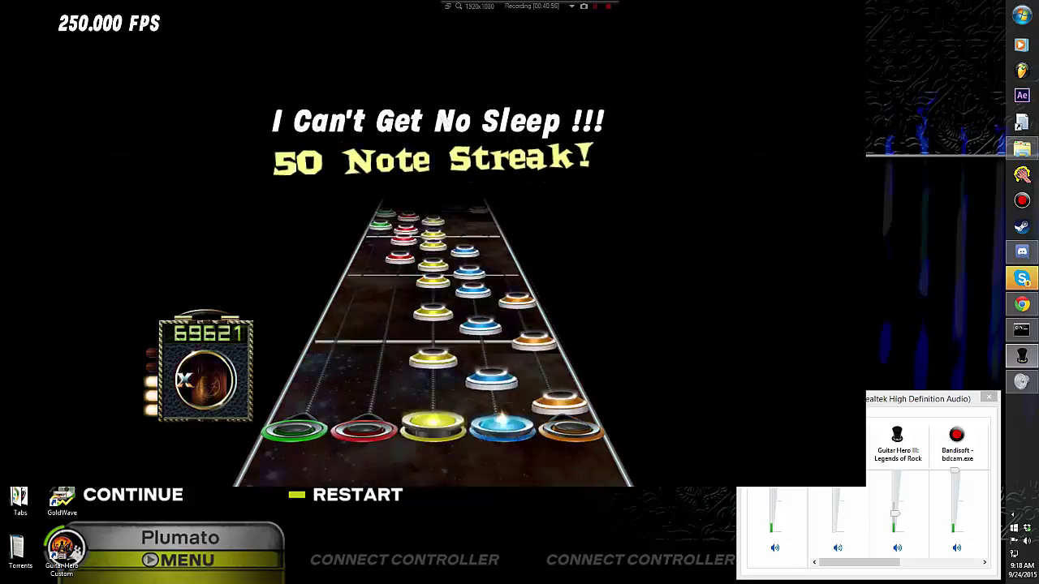
Step: Play the notes of the I Can't Get No Sleep !!! section to check its charting in the game
{"action": "key", "text": "z"}
{"action": "key", "text": "x"}
{"action": "key", "text": "c"}
{"action": "key", "text": "v"}
{"action": "key", "text": "z"}
{"action": "key", "text": "x"}
{"action": "key", "text": "c"}
{"action": "key", "text": "z"}
{"action": "key", "text": "z"}
{"action": "key", "text": "x"}
{"action": "key", "text": "z"}
{"action": "key", "text": "x"}
{"action": "key", "text": "c"}
{"action": "key", "text": "z"}
{"action": "key", "text": "c"}
{"action": "key", "text": "z"}
{"action": "key", "text": "z"}
{"action": "key", "text": "x"}
{"action": "key", "text": "z"}
{"action": "key", "text": "x"}
{"action": "key", "text": "z"}
{"action": "key", "text": "z"}
{"action": "key", "text": "c"}
{"action": "key", "text": "c"}
{"action": "key", "text": "z"}
{"action": "key", "text": "v"}
{"action": "key", "text": "z"}
{"action": "key", "text": "v"}
{"action": "key", "text": "c"}
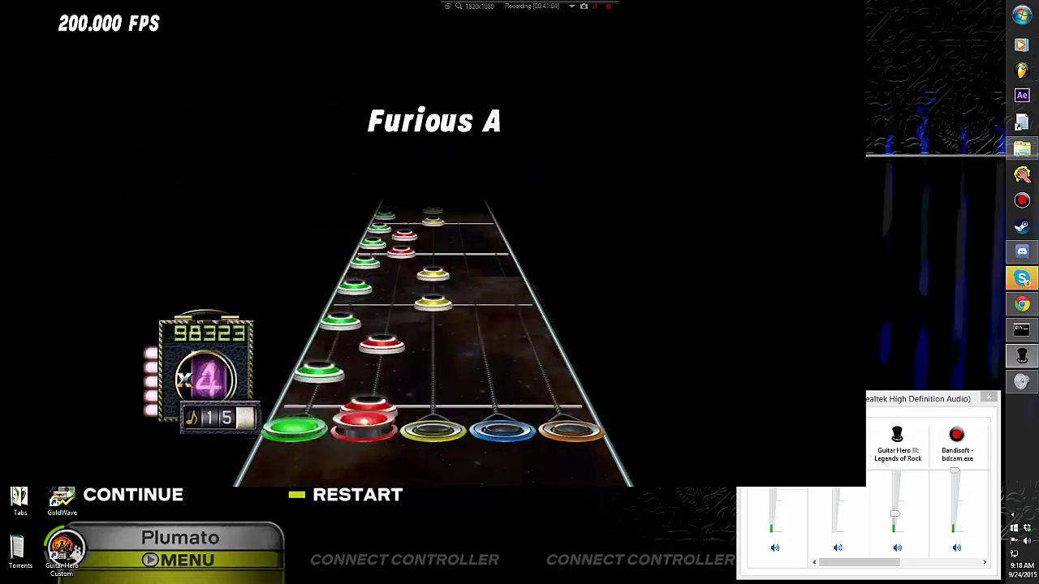
Step: Play the alternating note runs of the Furious A section to test its charting in the game
{"action": "key", "text": "z"}
{"action": "key", "text": "x"}
{"action": "key", "text": "z"}
{"action": "key", "text": "x"}
{"action": "key", "text": "z"}
{"action": "key", "text": "c"}
{"action": "key", "text": "z"}
{"action": "key", "text": "c"}
{"action": "key", "text": "z"}
{"action": "key", "text": "x"}
{"action": "key", "text": "z"}
{"action": "key", "text": "x"}
{"action": "key", "text": "z"}
{"action": "key", "text": "c"}
{"action": "key", "text": "z"}
{"action": "key", "text": "x"}
{"action": "key", "text": "z"}
{"action": "key", "text": "x"}
{"action": "key", "text": "z"}
{"action": "key", "text": "c"}
{"action": "key", "text": "z"}
{"action": "key", "text": "c"}
{"action": "key", "text": "z"}
{"action": "key", "text": "x"}
{"action": "key", "text": "z"}
{"action": "key", "text": "x"}
{"action": "key", "text": "z"}
{"action": "key", "text": "c"}
{"action": "key", "text": "z"}
{"action": "key", "text": "c"}
{"action": "key", "text": "z"}
{"action": "key", "text": "c"}
{"action": "key", "text": "z"}
{"action": "key", "text": "x"}
{"action": "key", "text": "z"}
{"action": "key", "text": "x"}
{"action": "key", "text": "z"}
{"action": "key", "text": "v"}
{"action": "key", "text": "z"}
{"action": "key", "text": "b"}
{"action": "key", "text": "z"}
{"action": "key", "text": "b"}
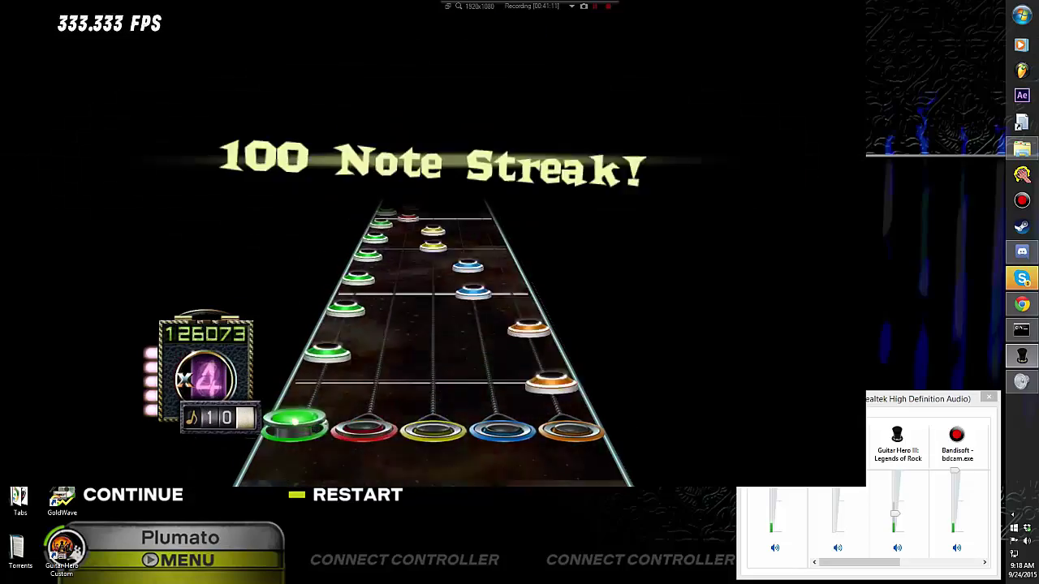
{"action": "key", "text": "z"}
{"action": "key", "text": "b"}
{"action": "key", "text": "z"}
{"action": "key", "text": "b"}
{"action": "key", "text": "z"}
{"action": "key", "text": "v"}
{"action": "key", "text": "z"}
{"action": "key", "text": "v"}
{"action": "key", "text": "z"}
{"action": "key", "text": "c"}
{"action": "key", "text": "z"}
{"action": "key", "text": "c"}
{"action": "key", "text": "z"}
{"action": "key", "text": "v"}
{"action": "key", "text": "z"}
{"action": "key", "text": "v"}
{"action": "key", "text": "z"}
{"action": "key", "text": "x"}
{"action": "key", "text": "z"}
{"action": "key", "text": "x"}
{"action": "key", "text": "c"}
{"action": "key", "text": "z"}
{"action": "key", "text": "c"}
{"action": "key", "text": "z"}
{"action": "key", "text": "x"}
{"action": "key", "text": "z"}
{"action": "key", "text": "x"}
{"action": "key", "text": "c"}
{"action": "key", "text": "z"}
{"action": "key", "text": "x"}
{"action": "key", "text": "z"}
{"action": "key", "text": "c"}
{"action": "key", "text": "z"}
{"action": "key", "text": "c"}
{"action": "key", "text": "z"}
{"action": "key", "text": "x"}
{"action": "key", "text": "z"}
{"action": "key", "text": "x"}
{"action": "key", "text": "z"}
{"action": "key", "text": "c"}
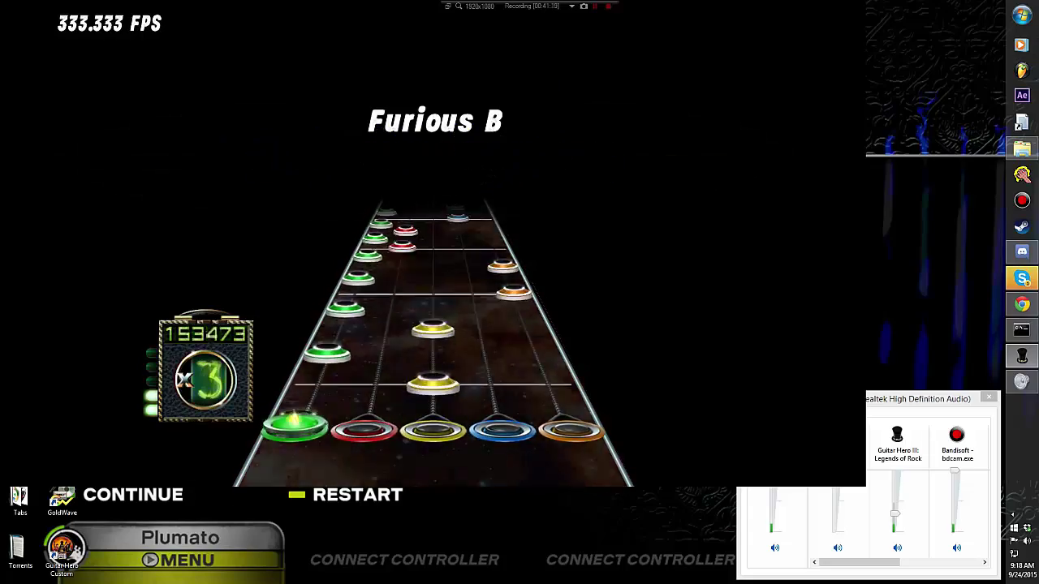
Step: Play the opening notes of the Furious B section to check its charting, and leave the song
{"action": "key", "text": "z"}
{"action": "key", "text": "c"}
{"action": "key", "text": "z"}
{"action": "key", "text": "c"}
{"action": "key", "text": "z"}
{"action": "key", "text": "v"}
{"action": "key", "text": "z"}
{"action": "key", "text": "v"}
{"action": "key", "text": "z"}
{"action": "key", "text": "b"}
{"action": "key", "text": "z"}
{"action": "key", "text": "b"}
{"action": "key", "text": "z"}
{"action": "key", "text": "b"}
{"action": "key", "text": "z"}
{"action": "key", "text": "b"}
{"action": "key", "text": "v"}
{"action": "key", "text": "b"}
{"action": "key", "text": "v"}
{"action": "key", "text": "b"}
{"action": "key", "text": "v"}
{"action": "key", "text": "b"}
{"action": "key", "text": "v"}
{"action": "key", "text": "b"}
{"action": "key", "text": "Escape"}
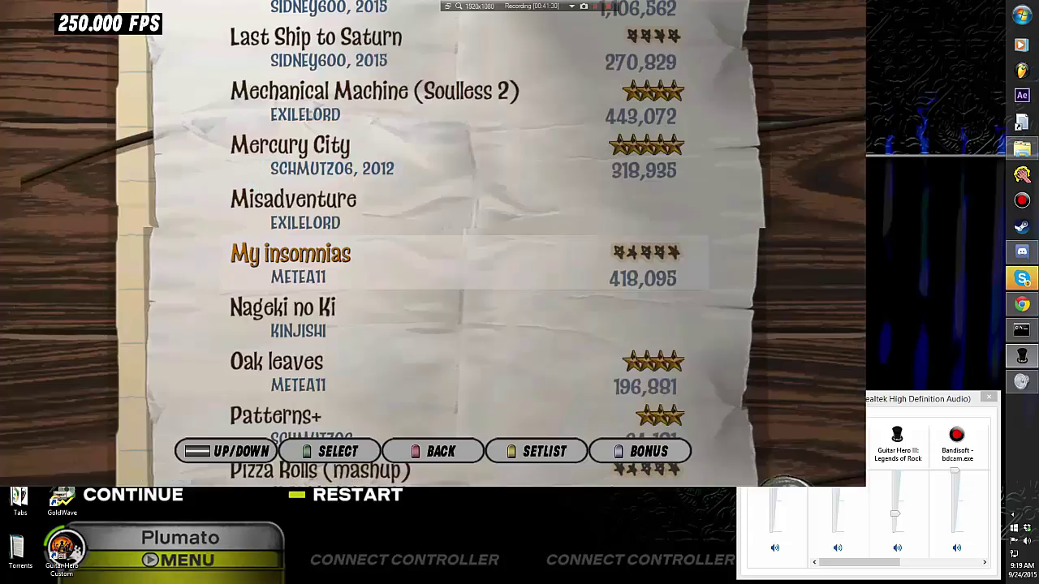
Step: Browse the setlist from My insomnias down to Through the Fire and Flames (GHSH)
{"action": "key", "text": "Down"}
{"action": "key", "text": "Down"}
{"action": "key", "text": "Down"}
{"action": "key", "text": "Down"}
{"action": "key", "text": "Down"}
{"action": "key", "text": "Down"}
{"action": "key", "text": "Down"}
{"action": "key", "text": "Down"}
{"action": "key", "text": "Down"}
{"action": "key", "text": "Down"}
{"action": "key", "text": "Down"}
{"action": "key", "text": "Down"}
{"action": "key", "text": "Down"}
{"action": "key", "text": "Down"}
{"action": "key", "text": "Down"}
{"action": "key", "text": "Down"}
{"action": "key", "text": "Down"}
{"action": "key", "text": "Down"}
{"action": "key", "text": "Down"}
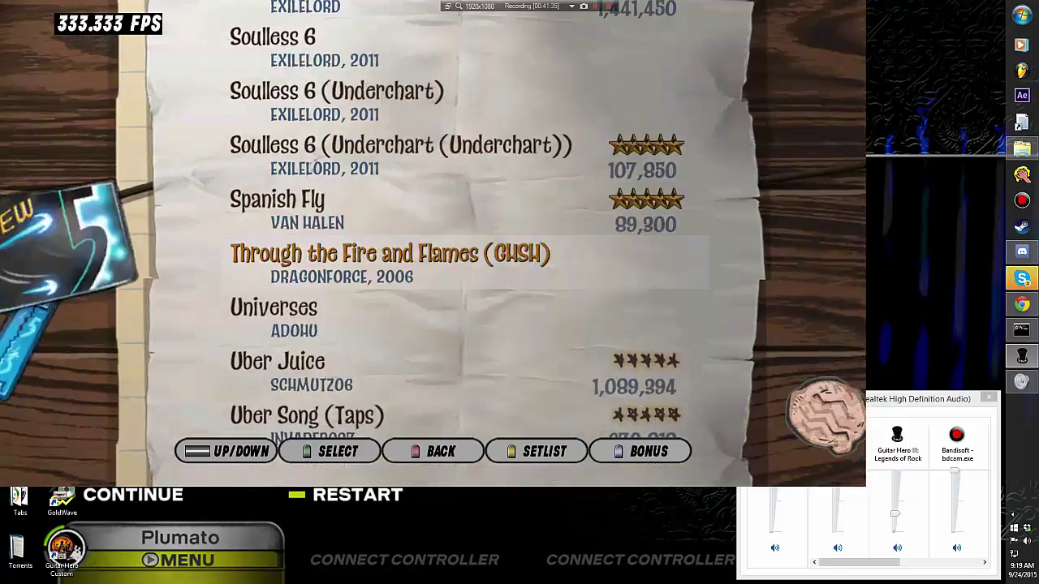
Step: Move up the setlist from Through the Fire and Flames (GHSH) to Don't haz aids and start the song
{"action": "key", "text": "Up"}
{"action": "key", "text": "Up"}
{"action": "key", "text": "Up"}
{"action": "key", "text": "Up"}
{"action": "key", "text": "Up"}
{"action": "key", "text": "Up"}
{"action": "key", "text": "Up"}
{"action": "key", "text": "Up"}
{"action": "key", "text": "Up"}
{"action": "key", "text": "Up"}
{"action": "key", "text": "Up"}
{"action": "key", "text": "Up"}
{"action": "key", "text": "Up"}
{"action": "key", "text": "Up"}
{"action": "key", "text": "Up"}
{"action": "key", "text": "Up"}
{"action": "key", "text": "Up"}
{"action": "key", "text": "Up"}
{"action": "key", "text": "Up"}
{"action": "key", "text": "Up"}
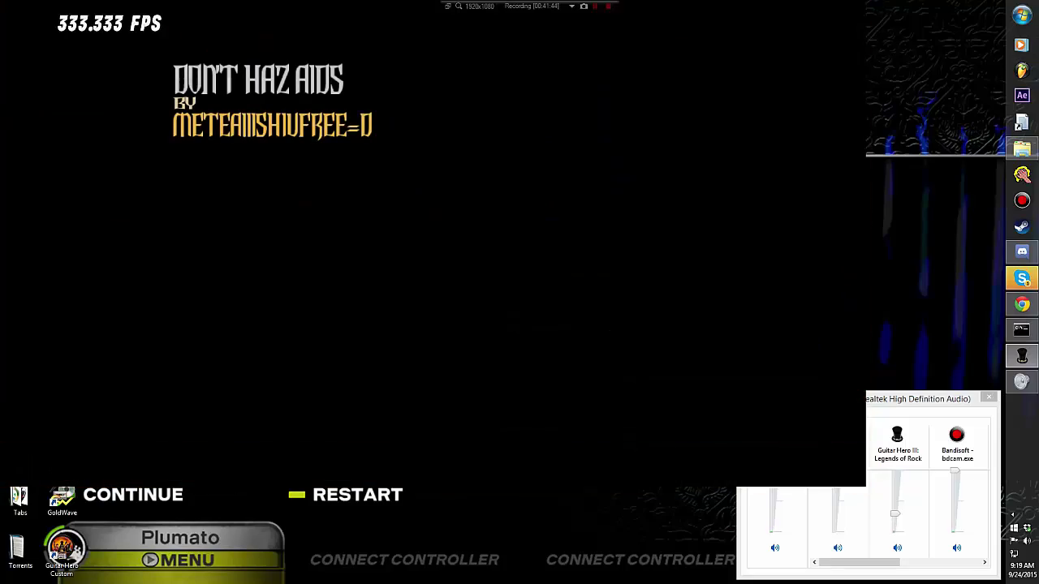
Step: Play the opening notes of Don't haz aids to build up Star Power for testing its tap notes
{"action": "key", "text": "z"}
{"action": "key", "text": "x"}
{"action": "key", "text": "z"}
{"action": "key", "text": "c"}
{"action": "key", "text": "z"}
{"action": "key", "text": "c"}
{"action": "key", "text": "z"}
{"action": "key", "text": "x"}
{"action": "key", "text": "z"}
{"action": "key", "text": "x"}
{"action": "key", "text": "z"}
{"action": "key", "text": "c"}
{"action": "key", "text": "c"}
{"action": "key", "text": "z"}
{"action": "key", "text": "x"}
{"action": "key", "text": "c"}
{"action": "key", "text": "v"}
{"action": "key", "text": "c"}
{"action": "key", "text": "x"}
{"action": "key", "text": "z"}
{"action": "key", "text": "x"}
{"action": "key", "text": "c"}
{"action": "key", "text": "v"}
{"action": "key", "text": "c"}
{"action": "key", "text": "x"}
{"action": "key", "text": "z"}
{"action": "key", "text": "x"}
{"action": "key", "text": "c"}
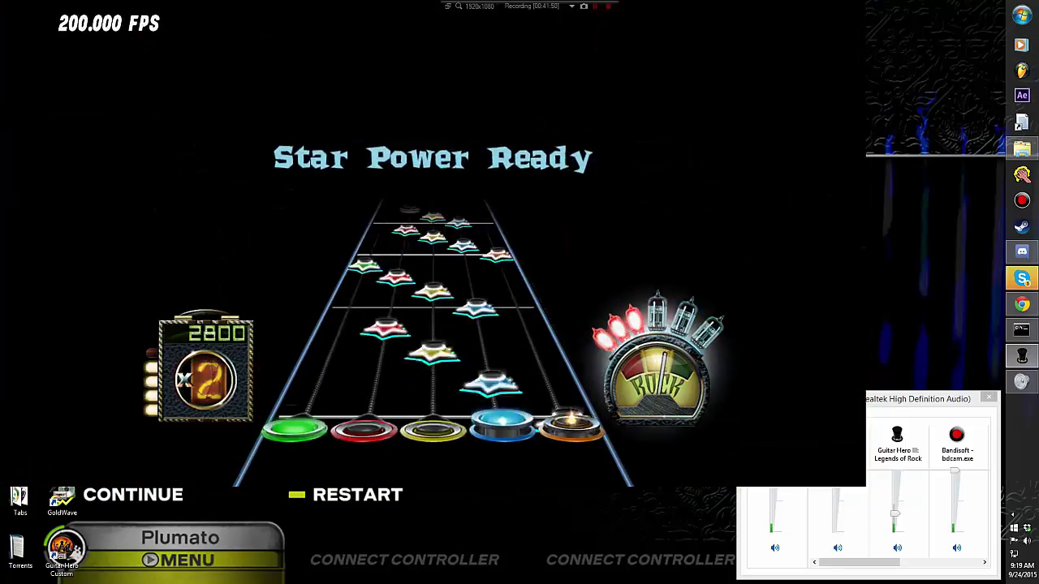
Step: Play through the ascending and descending note runs and activate Star Power in Don't haz aids
{"action": "key", "text": "x"}
{"action": "key", "text": "c"}
{"action": "key", "text": "x"}
{"action": "key", "text": "z"}
{"action": "key", "text": "x"}
{"action": "key", "text": "c"}
{"action": "key", "text": "x"}
{"action": "key", "text": "c"}
{"action": "key", "text": "v"}
{"action": "key", "text": "c"}
{"action": "key", "text": "x"}
{"action": "key", "text": "z"}
{"action": "key", "text": "x"}
{"action": "key", "text": "c"}
{"action": "key", "text": "x"}
{"action": "key", "text": "z"}
{"action": "key", "text": "x"}
{"action": "key", "text": "c"}
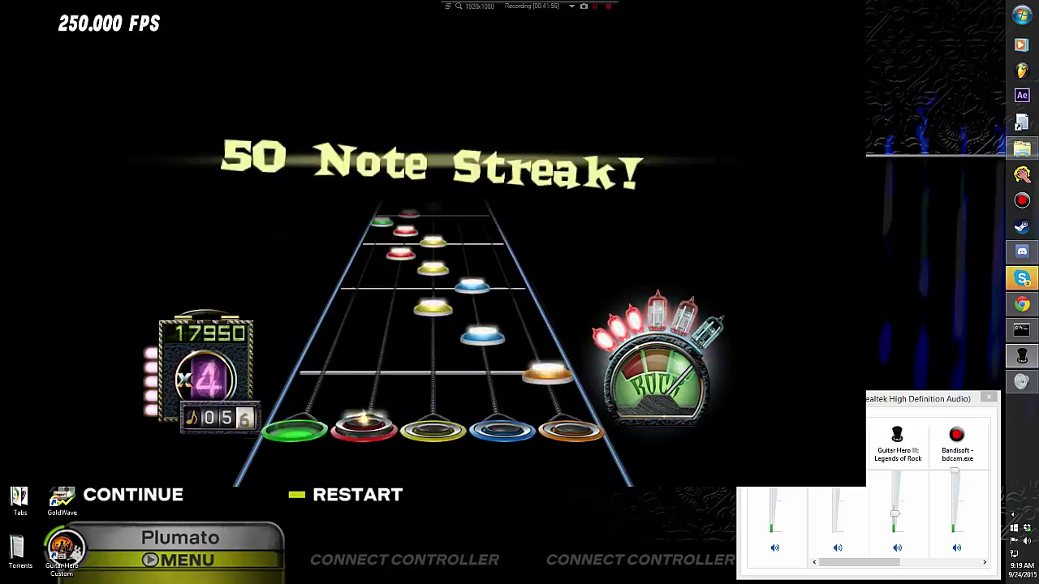
{"action": "key", "text": "z"}
{"action": "key", "text": "x"}
{"action": "key", "text": "c"}
{"action": "key", "text": "x"}
{"action": "key", "text": "z"}
{"action": "key", "text": "x"}
{"action": "key", "text": "c"}
{"action": "key", "text": "v"}
{"action": "key", "text": "c"}
{"action": "key", "text": "x"}
{"action": "key", "text": "z"}
{"action": "key", "text": "x"}
{"action": "key", "text": "c"}
{"action": "key", "text": "x"}
{"action": "key", "text": "z"}
{"action": "key", "text": "c"}
{"action": "key", "text": "x"}
{"action": "key", "text": "z"}
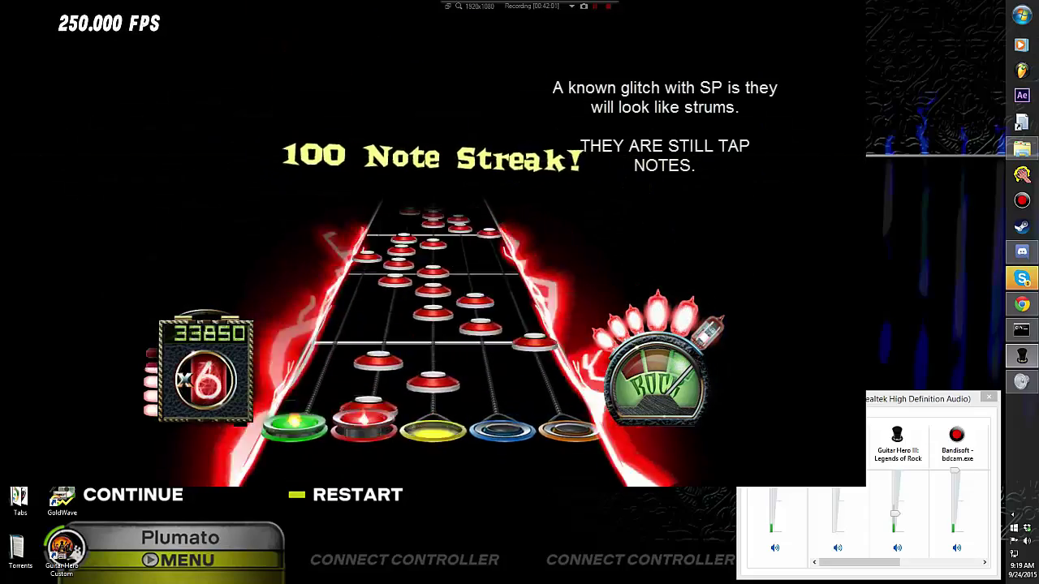
Step: Keep playing the note runs under Star Power to check how the tap notes look in that mode
{"action": "key", "text": "x"}
{"action": "key", "text": "c"}
{"action": "key", "text": "x"}
{"action": "key", "text": "z"}
{"action": "key", "text": "x"}
{"action": "key", "text": "c"}
{"action": "key", "text": "v"}
{"action": "key", "text": "c"}
{"action": "key", "text": "x"}
{"action": "key", "text": "z"}
{"action": "key", "text": "x"}
{"action": "key", "text": "c"}
{"action": "key", "text": "x"}
{"action": "key", "text": "z"}
{"action": "key", "text": "x"}
{"action": "key", "text": "c"}
{"action": "key", "text": "x"}
{"action": "key", "text": "z"}
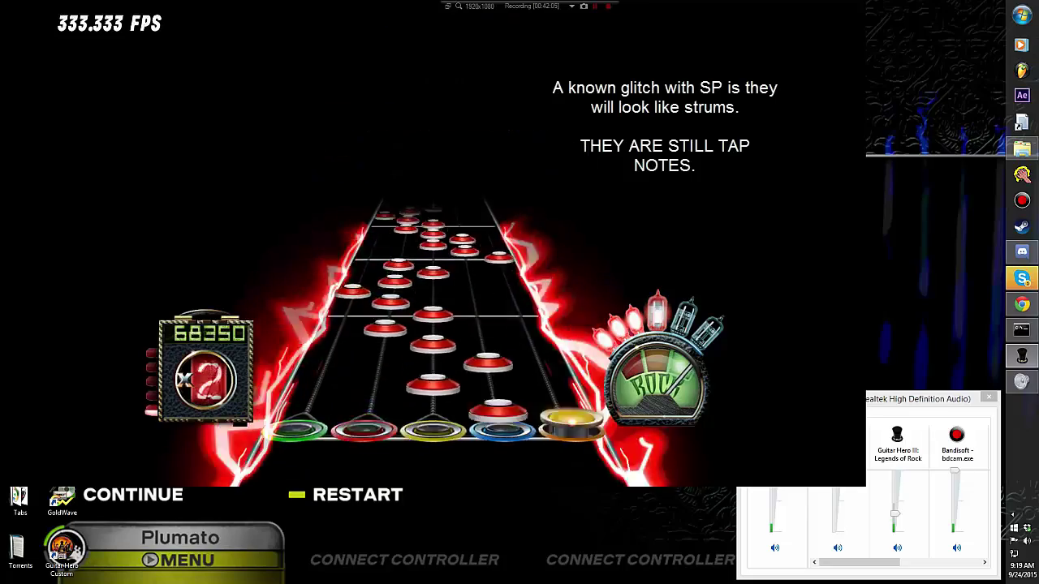
{"action": "key", "text": "x"}
{"action": "key", "text": "c"}
{"action": "key", "text": "x"}
{"action": "key", "text": "z"}
{"action": "key", "text": "x"}
{"action": "key", "text": "c"}
{"action": "key", "text": "x"}
{"action": "key", "text": "c"}
{"action": "key", "text": "v"}
{"action": "key", "text": "c"}
{"action": "key", "text": "x"}
{"action": "key", "text": "z"}
{"action": "key", "text": "x"}
{"action": "key", "text": "c"}
{"action": "key", "text": "x"}
{"action": "key", "text": "z"}
{"action": "key", "text": "x"}
{"action": "key", "text": "c"}
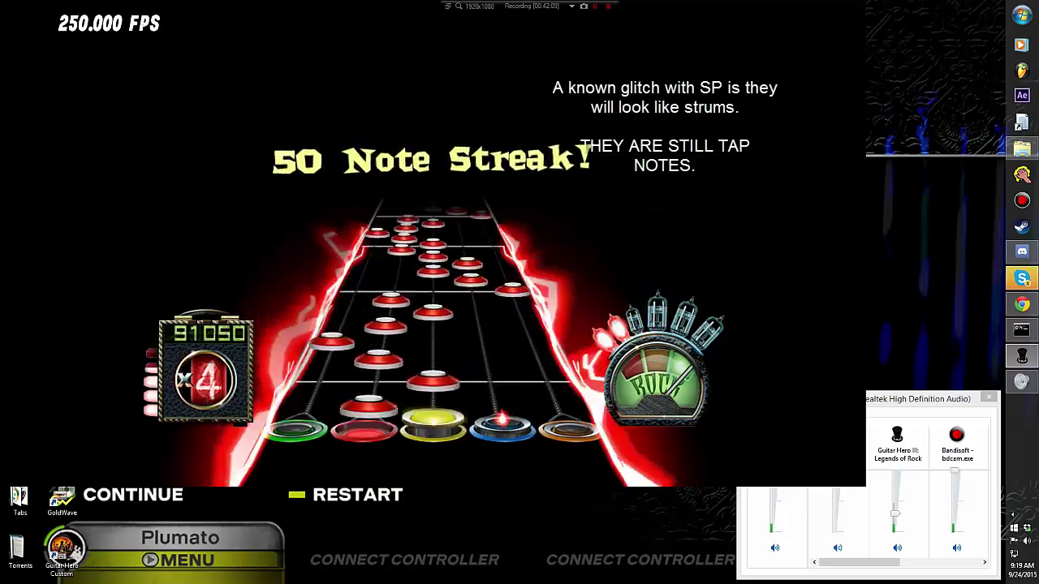
{"action": "key", "text": "x"}
{"action": "key", "text": "c"}
{"action": "key", "text": "x"}
{"action": "key", "text": "z"}
{"action": "key", "text": "x"}
{"action": "key", "text": "c"}
{"action": "key", "text": "v"}
{"action": "key", "text": "c"}
{"action": "key", "text": "x"}
{"action": "key", "text": "c"}
{"action": "key", "text": "v"}
{"action": "key", "text": "c"}
{"action": "key", "text": "x"}
{"action": "key", "text": "z"}
{"action": "key", "text": "x"}
{"action": "key", "text": "c"}
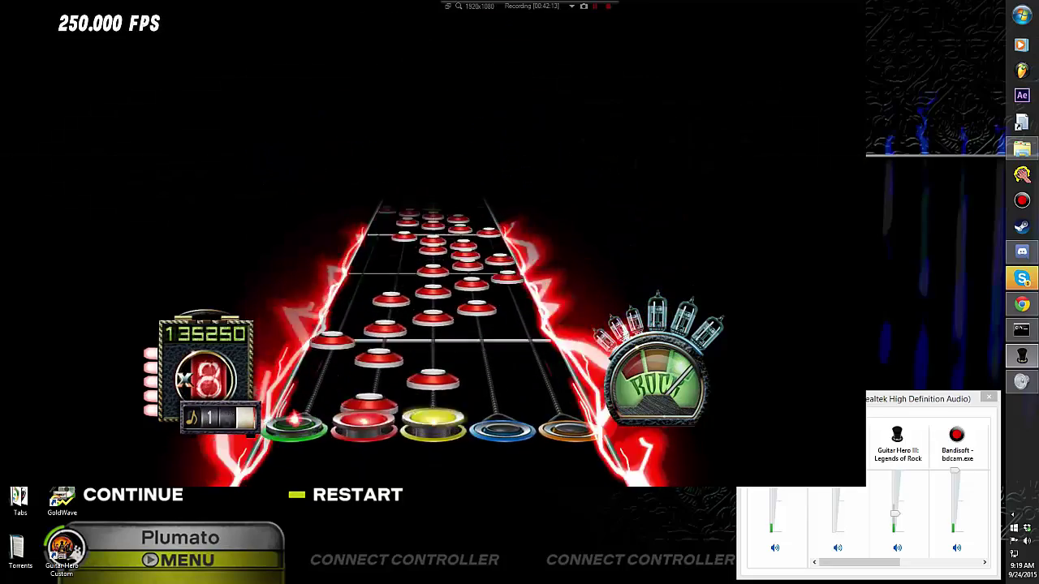
Step: Play a few more notes to finish the Star Power check, and quit Don't haz aids to the setlist
{"action": "key", "text": "x"}
{"action": "key", "text": "c"}
{"action": "key", "text": "x"}
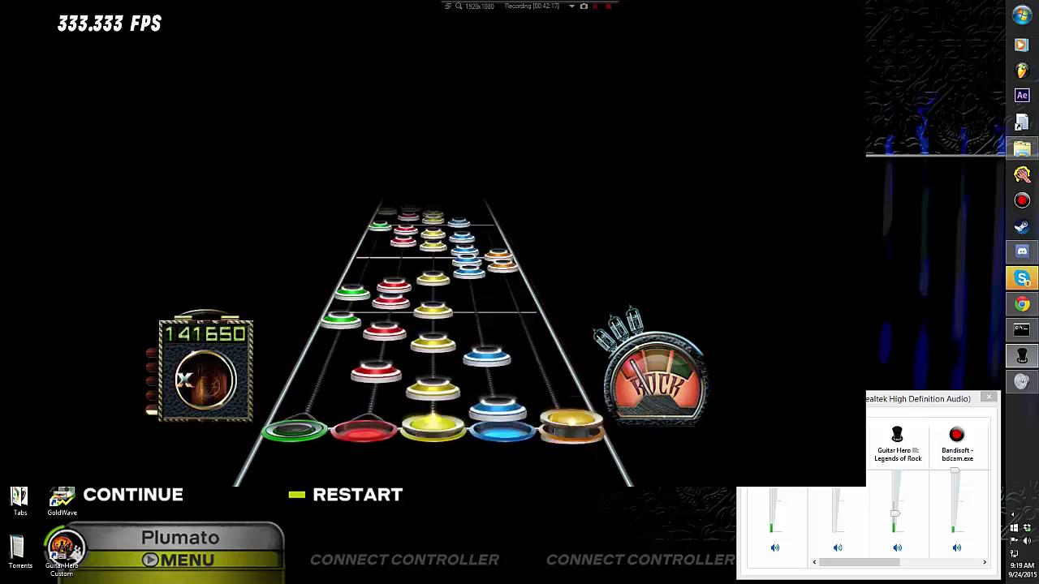
{"action": "key", "text": "Escape"}
{"action": "key", "text": "Up"}
{"action": "key", "text": "Return"}
{"action": "key", "text": "Return"}
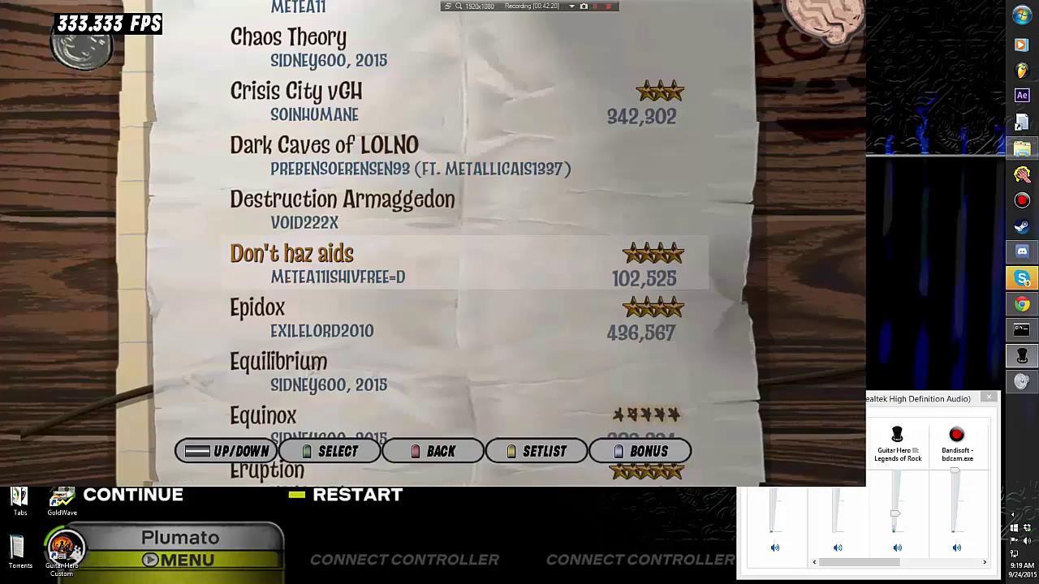
Step: Back out of the setlist, exit the game, and return to the 3D-Analyze launcher on the desktop
{"action": "key", "text": "Escape"}
{"action": "key", "text": "Escape"}
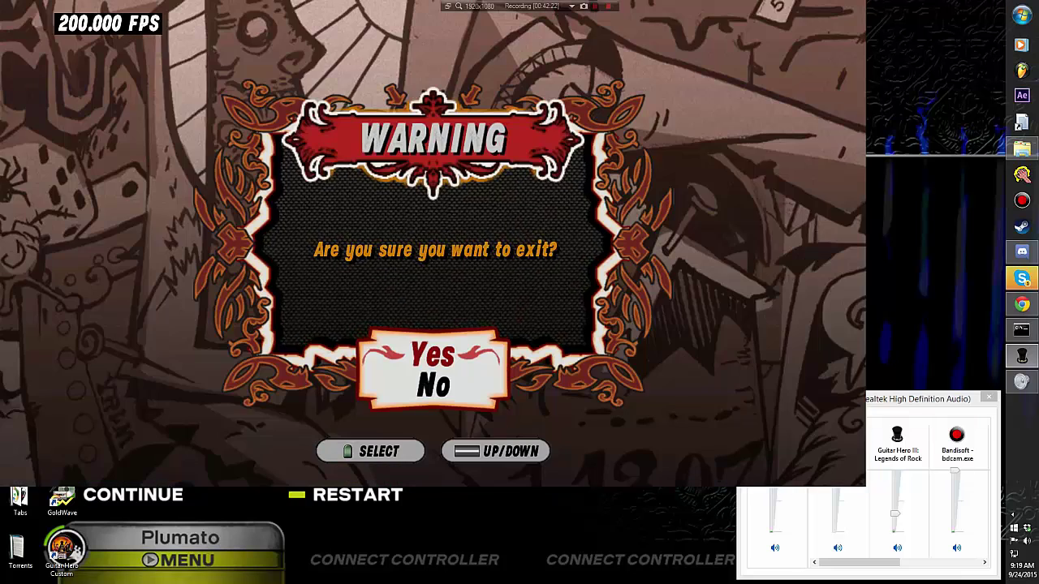
{"action": "key", "text": "Return"}
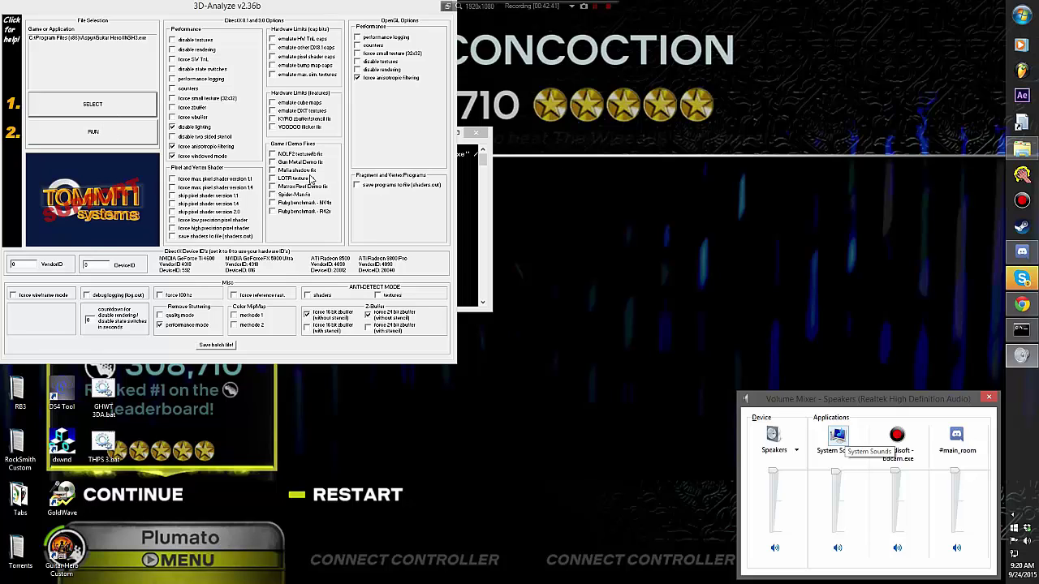
{"action": "left_click", "coordinate": [104, 138]}
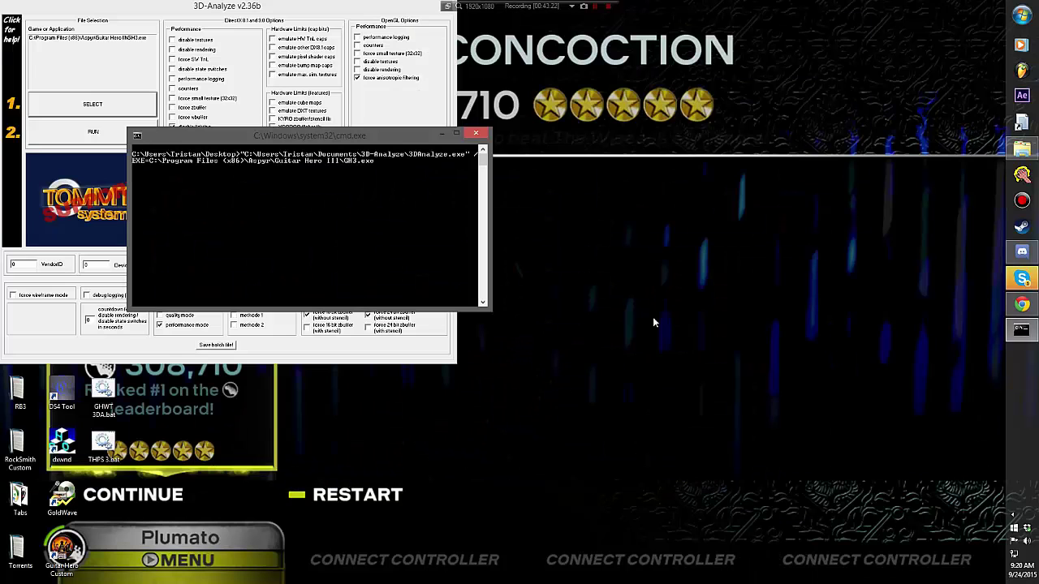
Step: Examine the Guitar Hero Three Control Panel and Guitar Hero III entries among the installed programs, and close the System window
{"action": "key", "text": "super"}
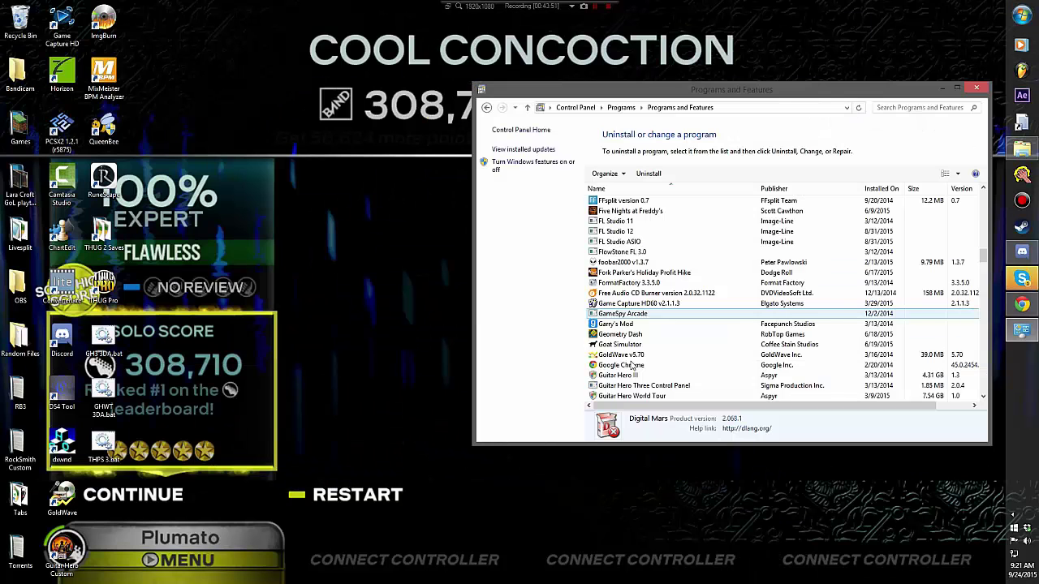
{"action": "scroll", "coordinate": [624, 380], "scroll_direction": "down", "scroll_amount": 2}
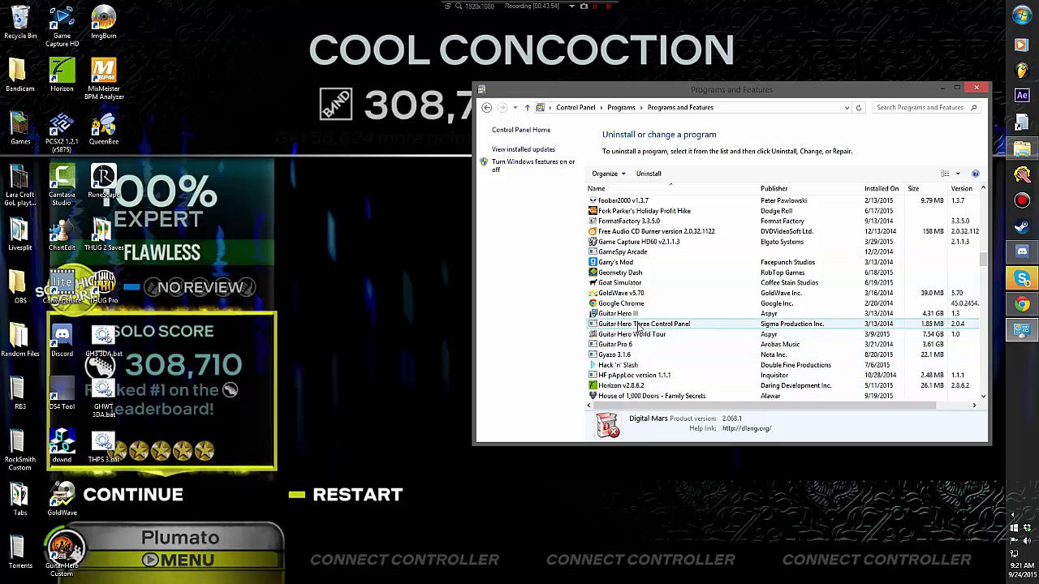
{"action": "left_click", "coordinate": [642, 324]}
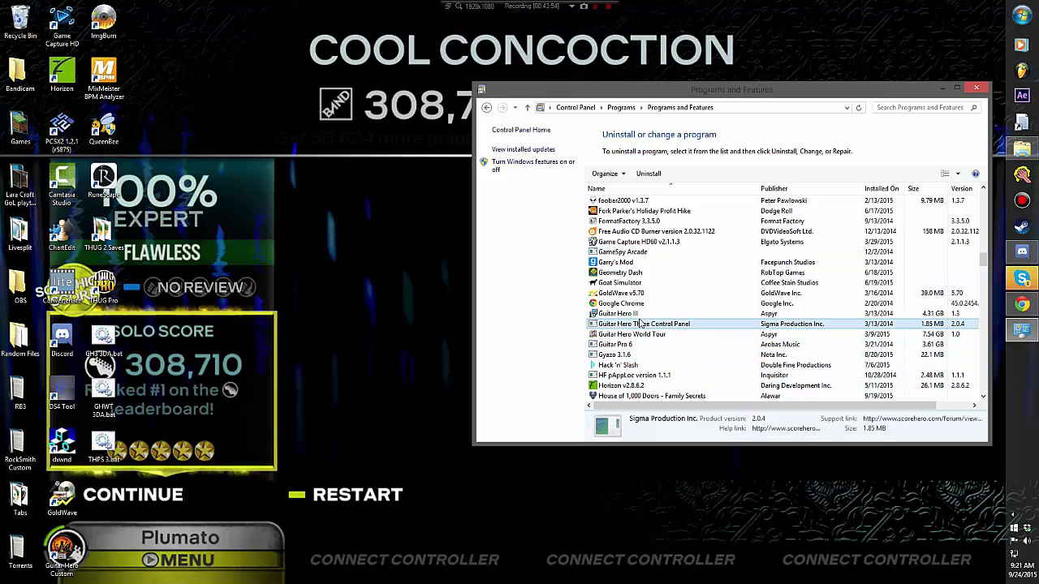
{"action": "left_click", "coordinate": [872, 315]}
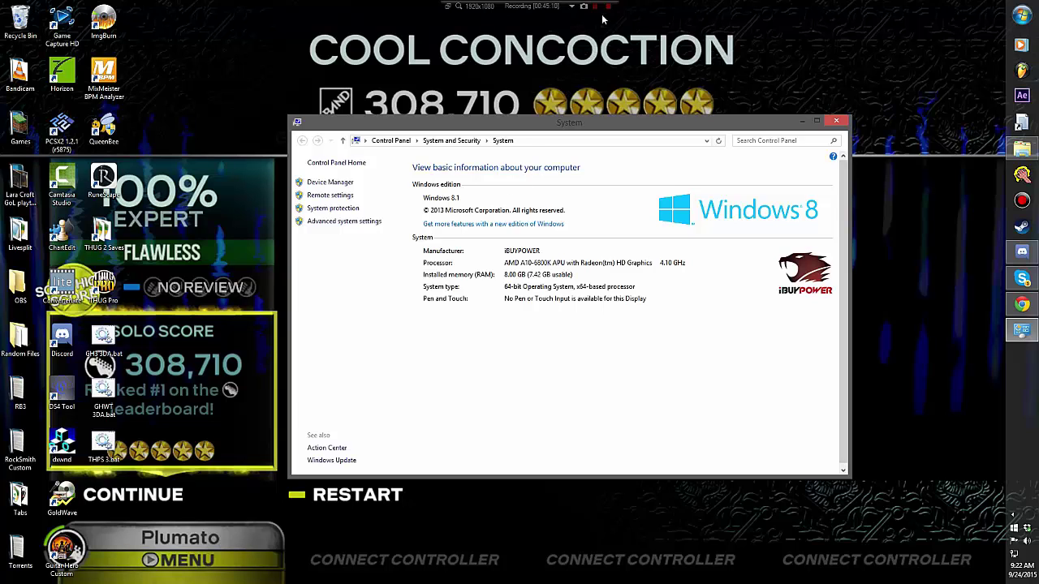
{"action": "key", "text": "alt+F4"}
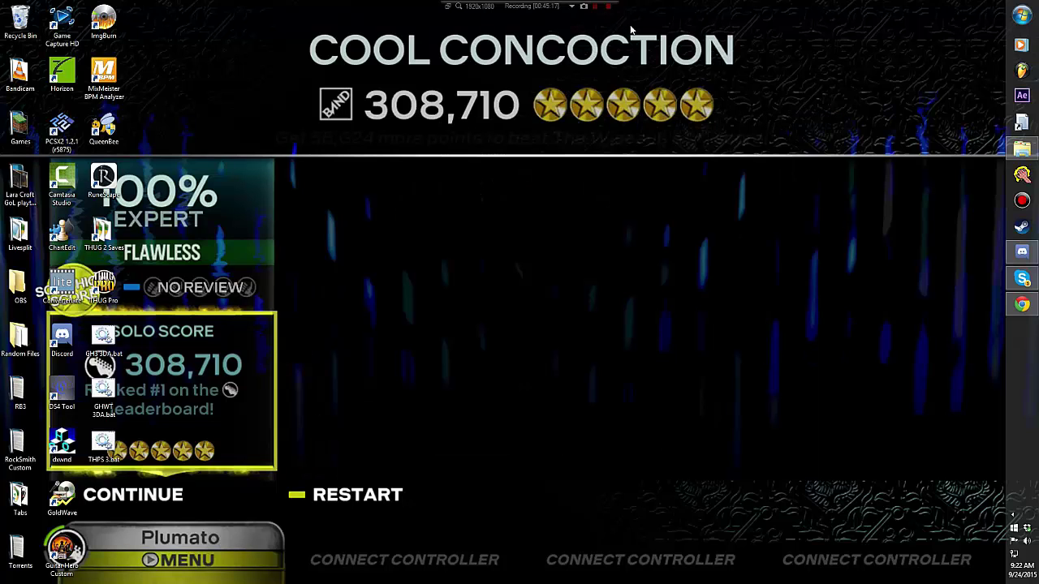